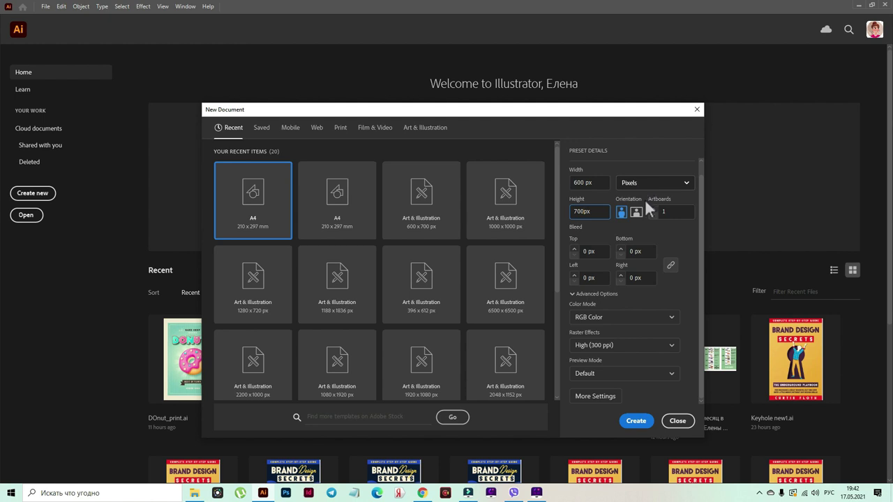
- Create a 600 × 700 px portrait document with RGB colour mode and High (300 ppi) raster effects
click(620, 211)
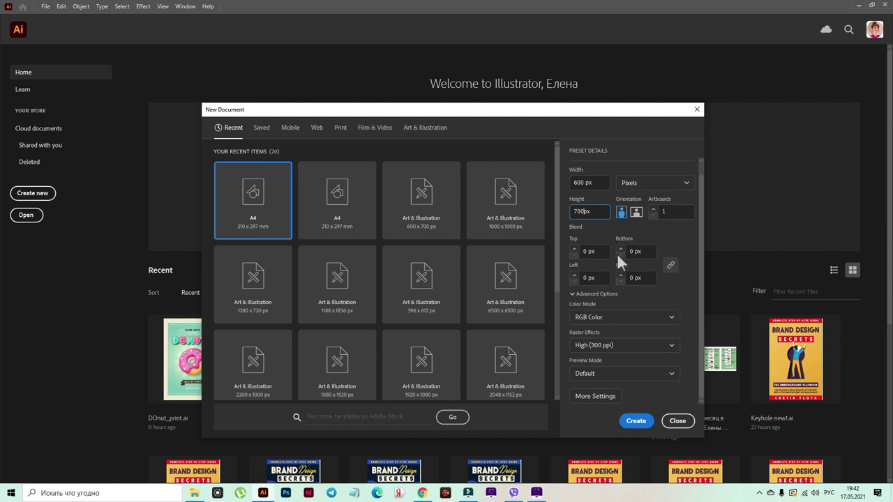
click(611, 316)
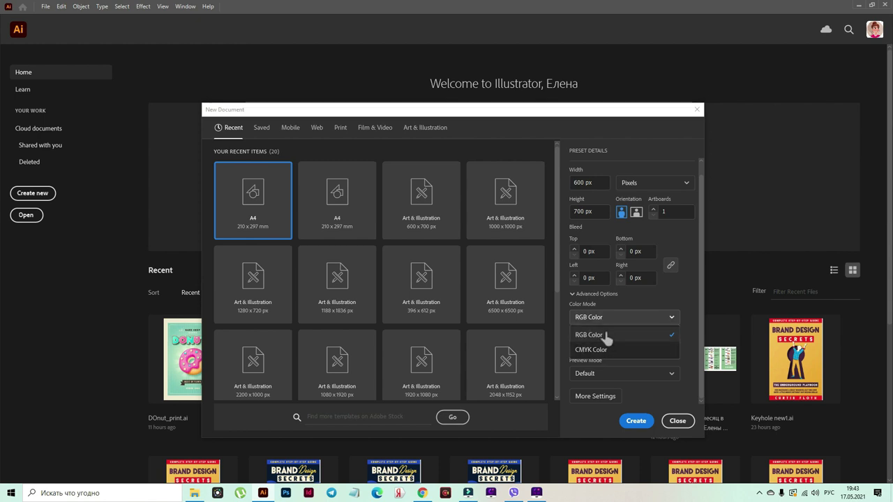
click(606, 338)
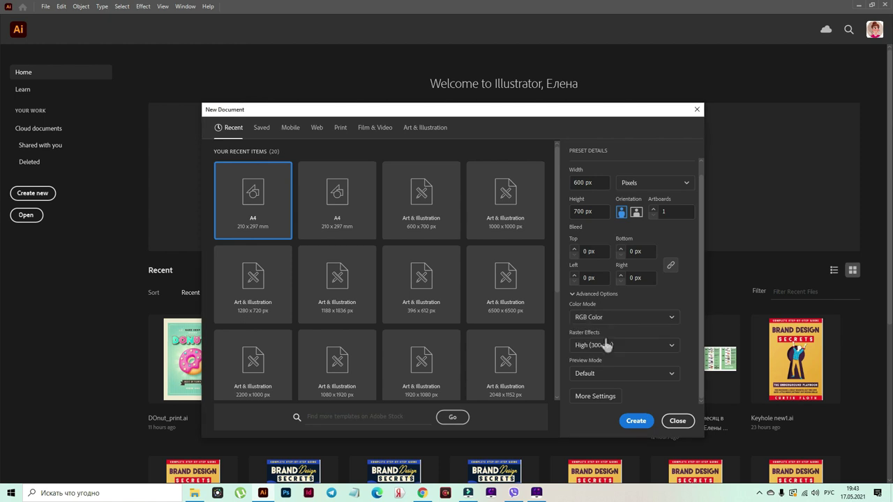
click(602, 340)
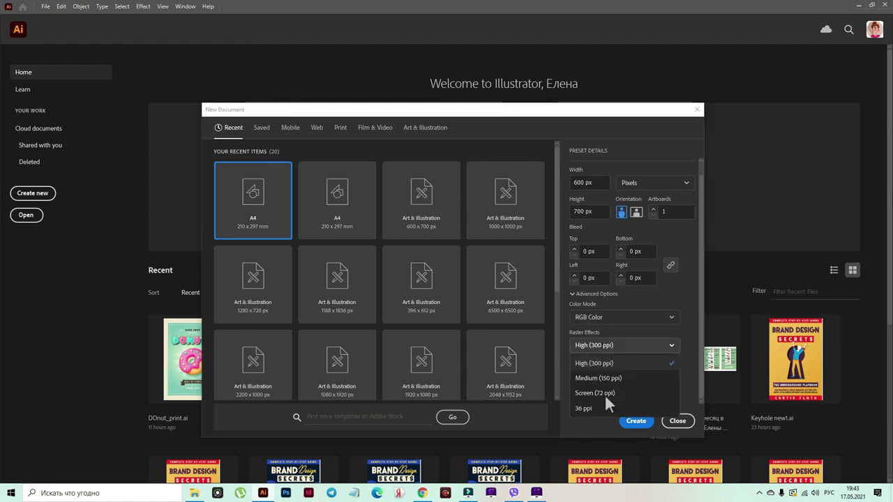
click(605, 363)
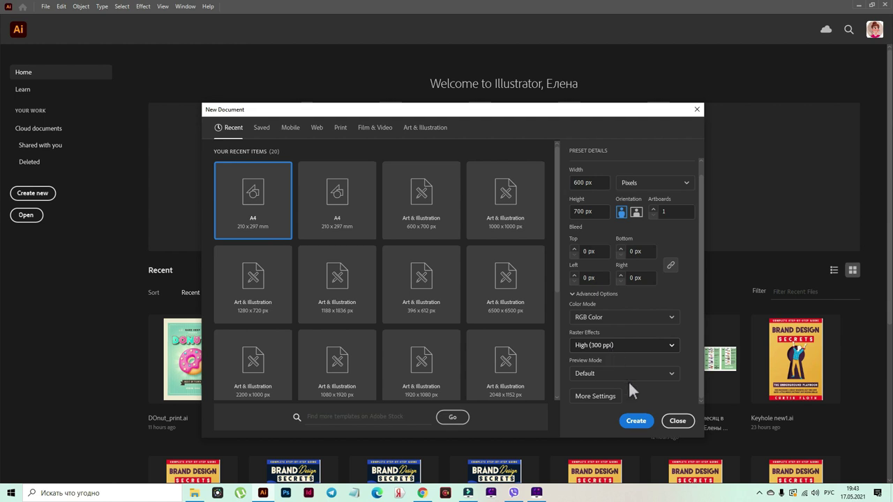
click(635, 420)
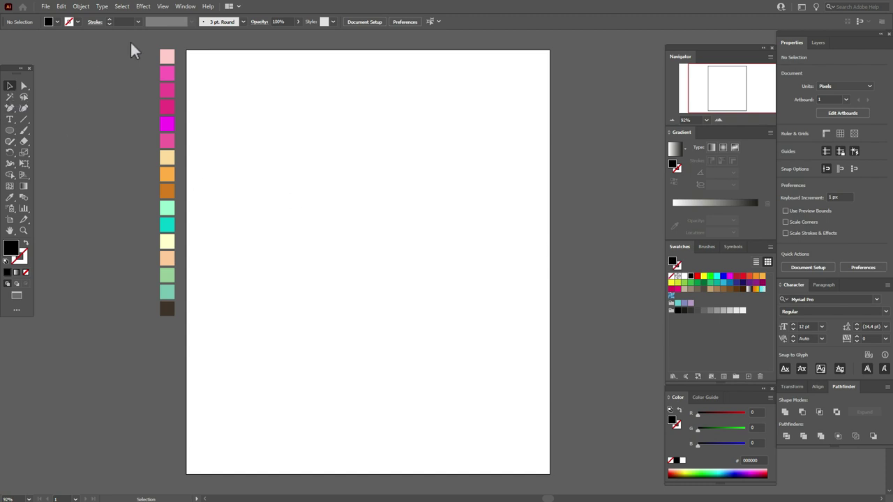
- Save the colours of the whole palette column beside the artboard as a new colour group in the swatches
drag(189, 158, 190, 316)
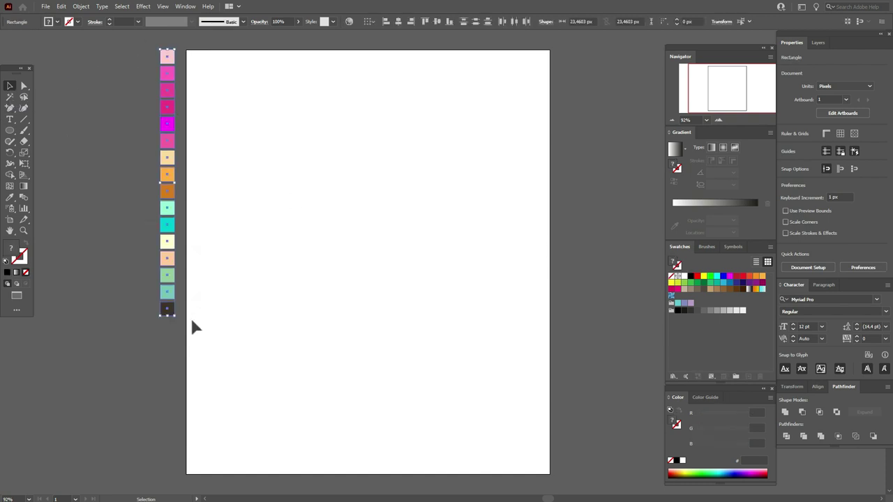
click(771, 244)
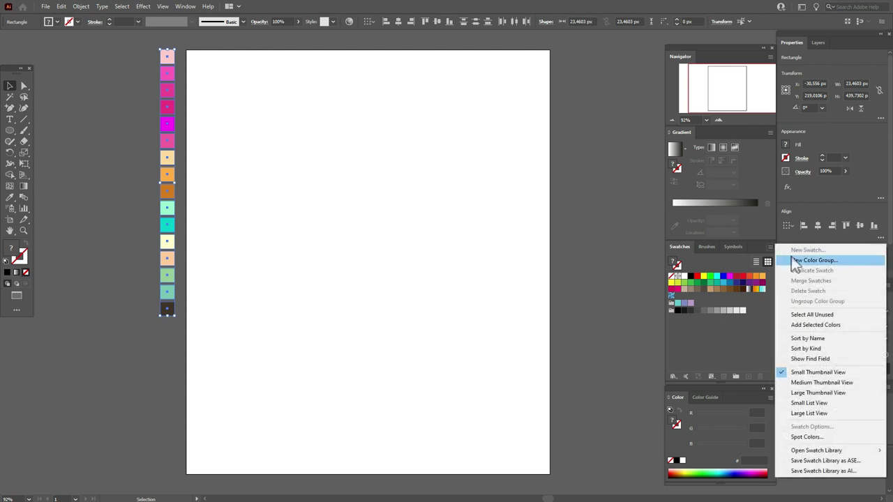
click(792, 259)
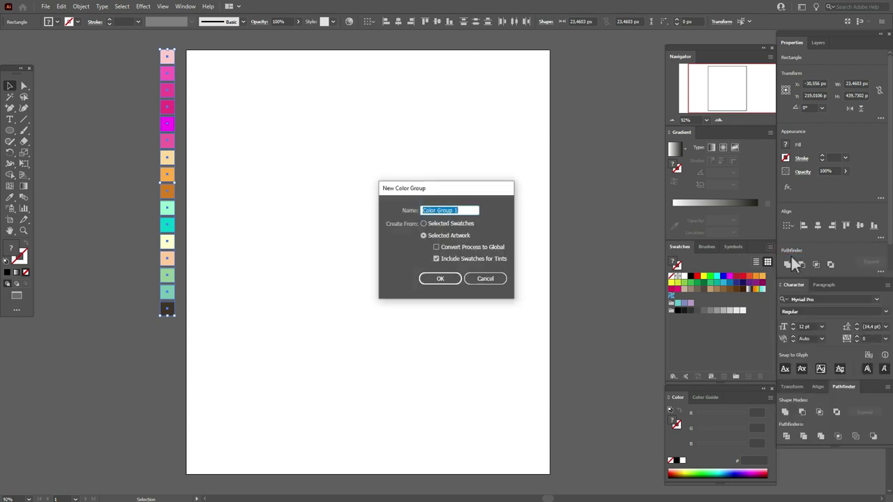
click(441, 279)
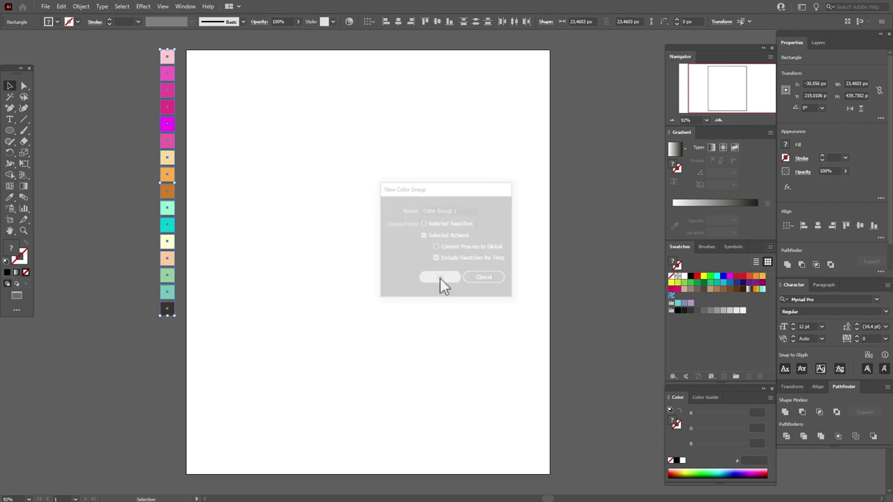
click(724, 341)
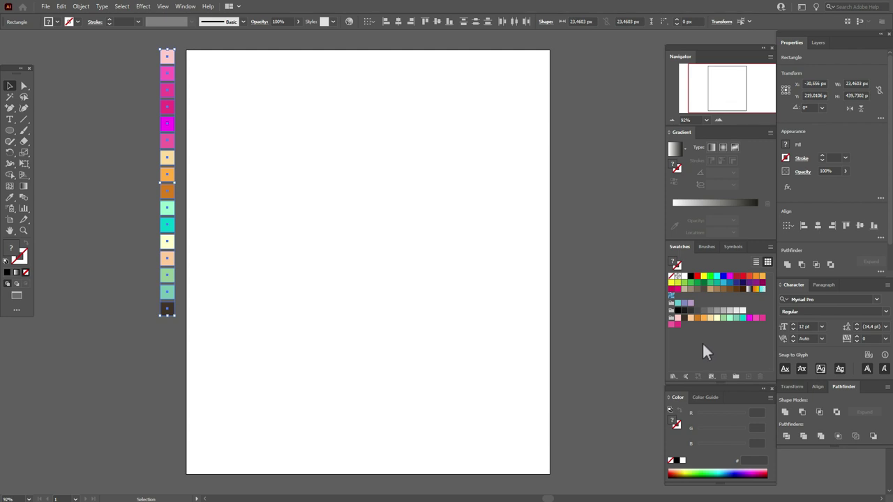
click(569, 332)
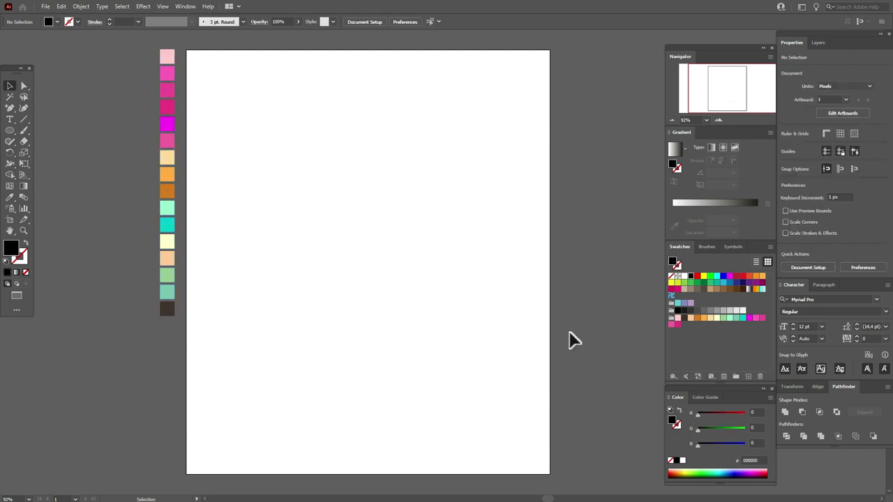
- Create a 280 × 280 px circle filled with the palette's light beige (#fcdb9a) and place it near the artboard's centre
click(10, 198)
click(167, 157)
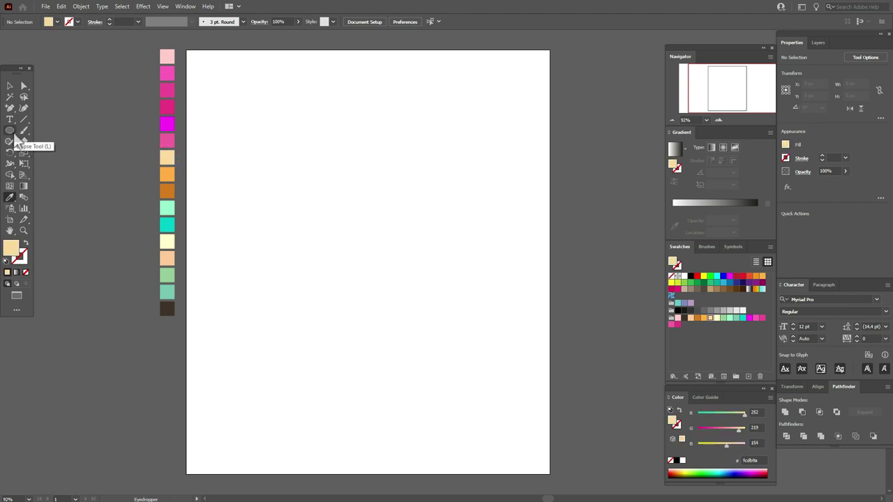
click(10, 131)
click(339, 229)
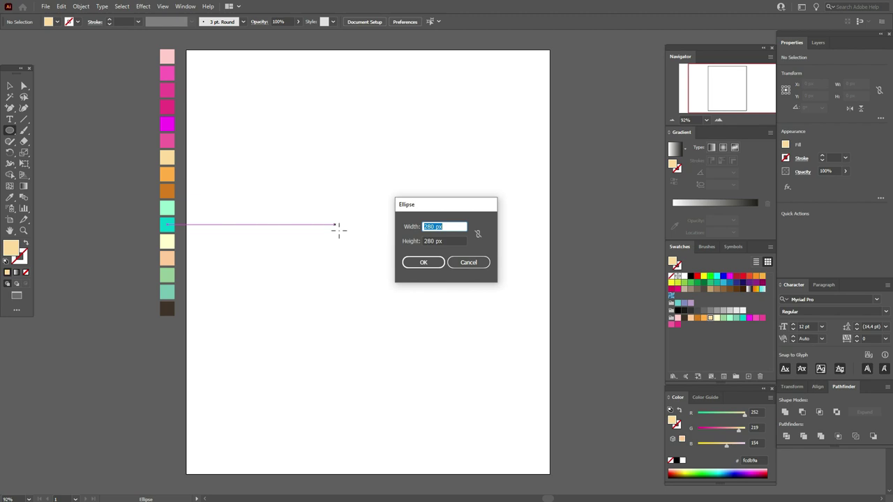
click(424, 263)
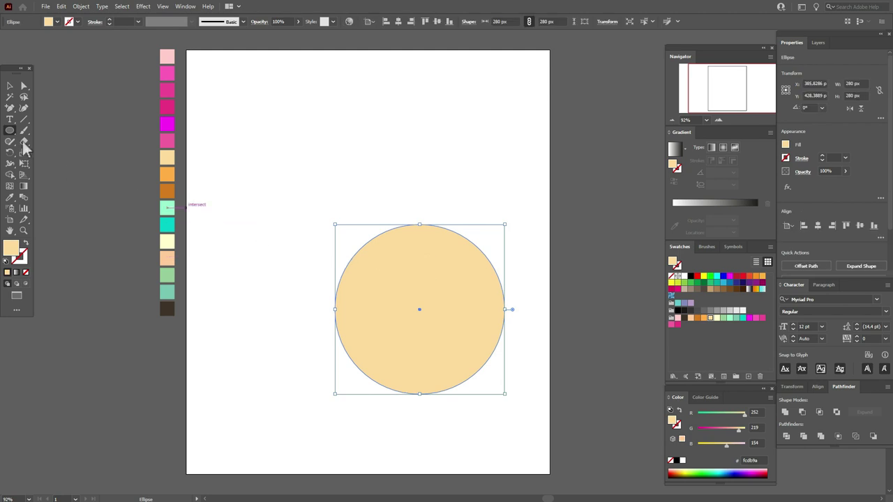
click(10, 85)
drag(468, 311, 421, 281)
- Offset the beige circle's path by -93 px and cut the inner circle out to form a ring
click(86, 7)
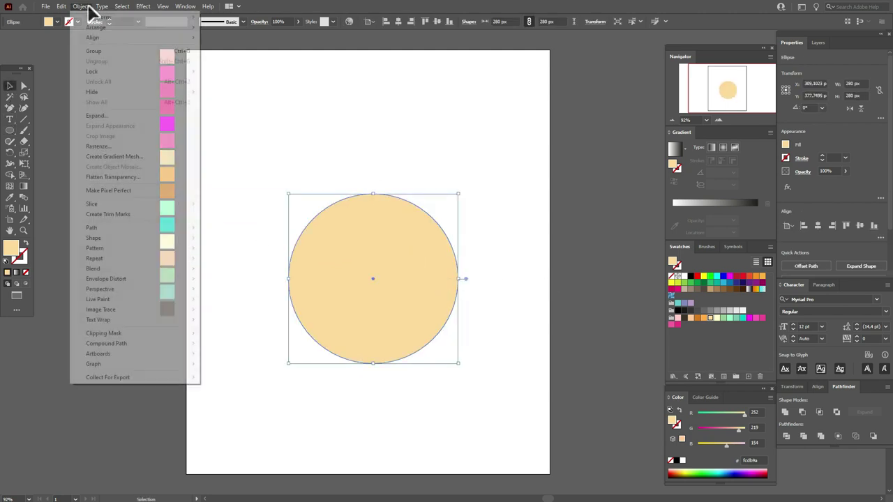
mouse_move(149, 227)
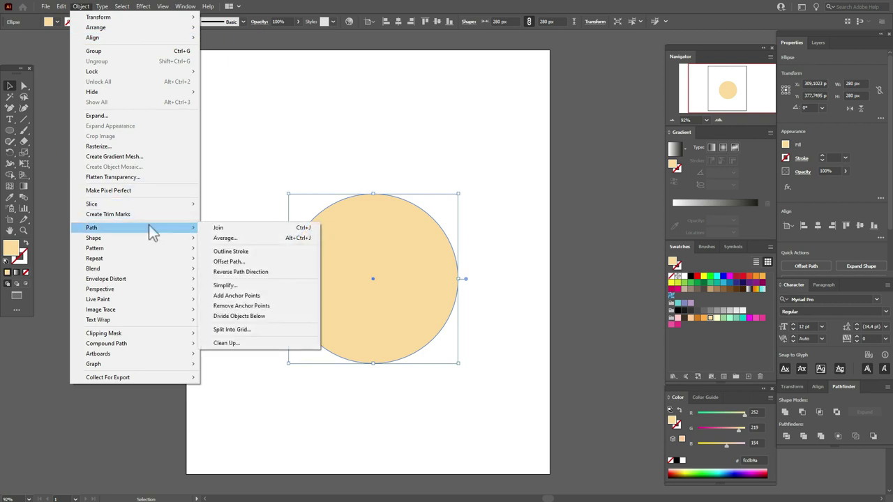
click(272, 262)
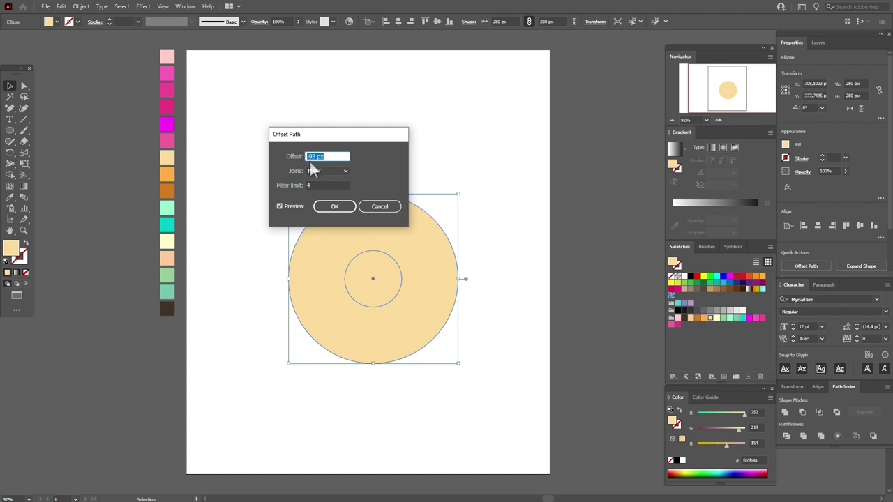
click(338, 207)
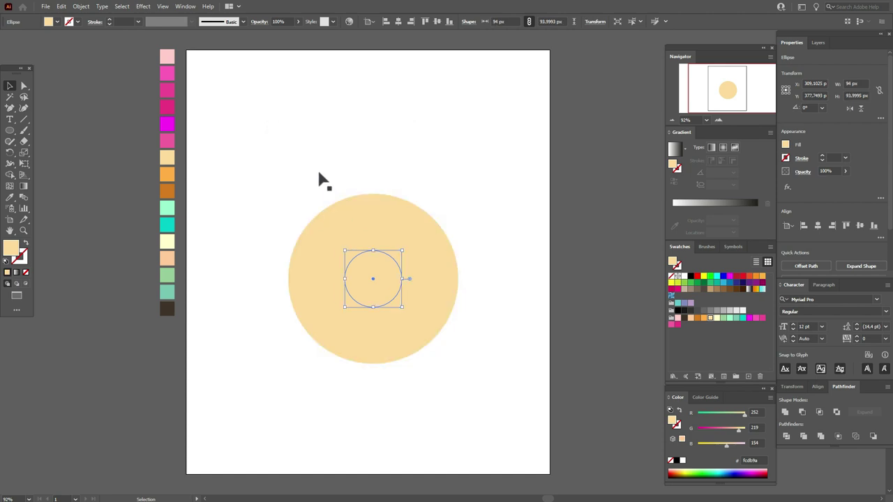
drag(319, 171, 409, 315)
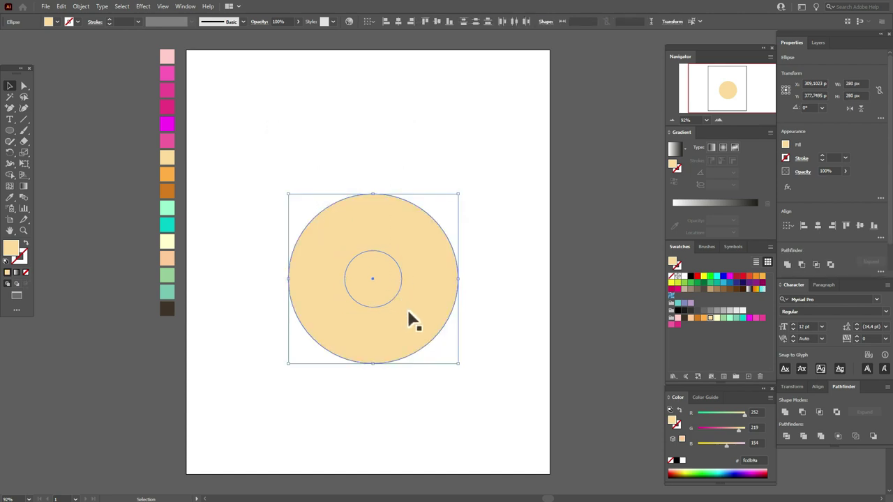
click(838, 412)
click(476, 259)
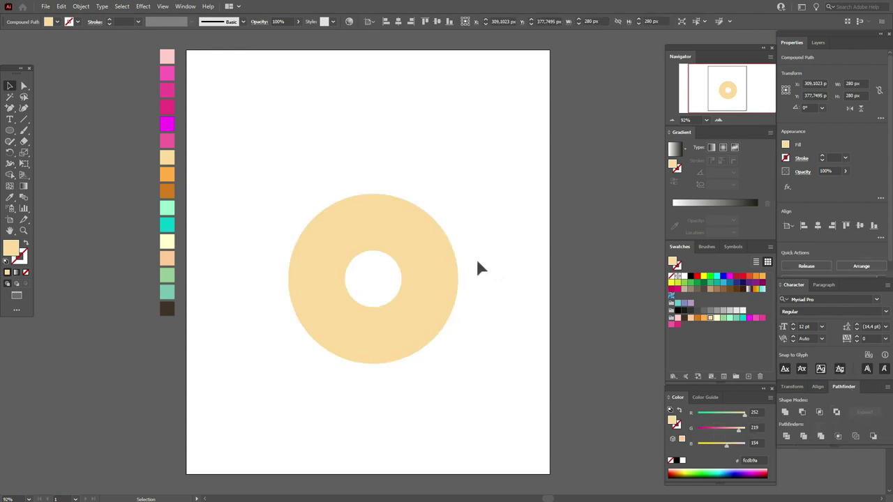
- Shift the beige ring slightly left, duplicate it up and to the right, and fill the copy with palette pink (#fc5ebd)
drag(433, 275, 418, 278)
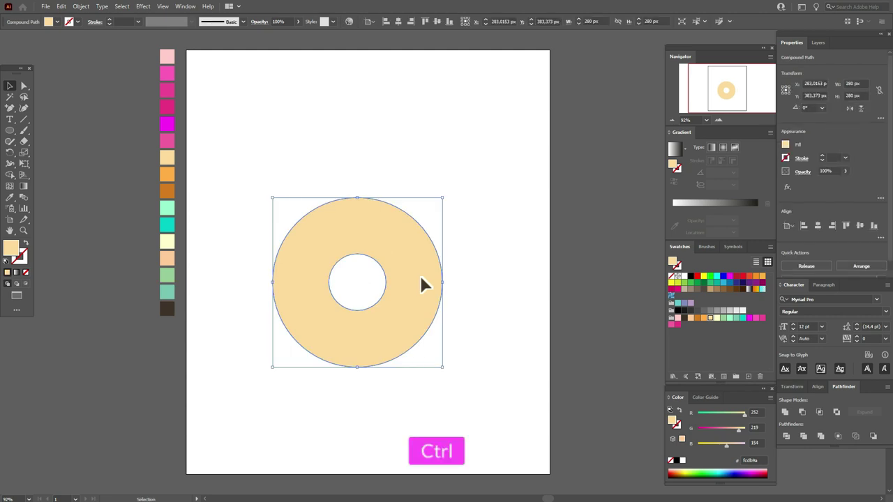
key(ctrl+v)
drag(420, 276, 483, 198)
click(10, 198)
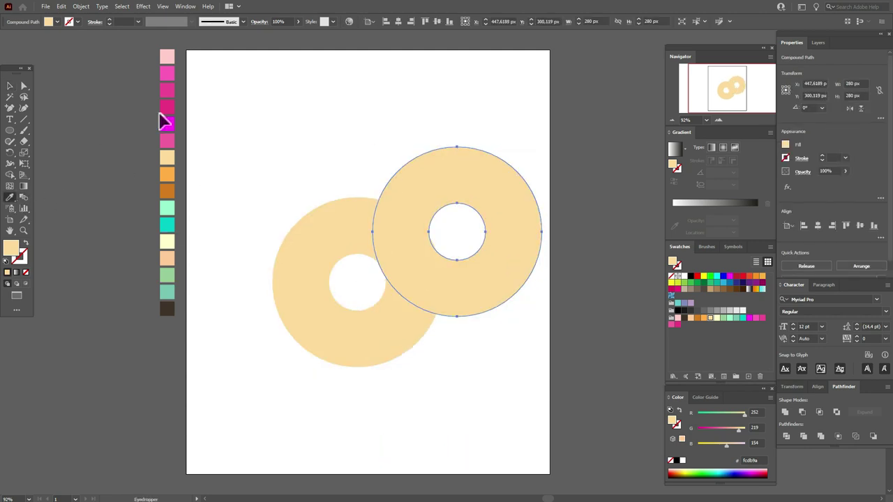
click(172, 75)
click(9, 86)
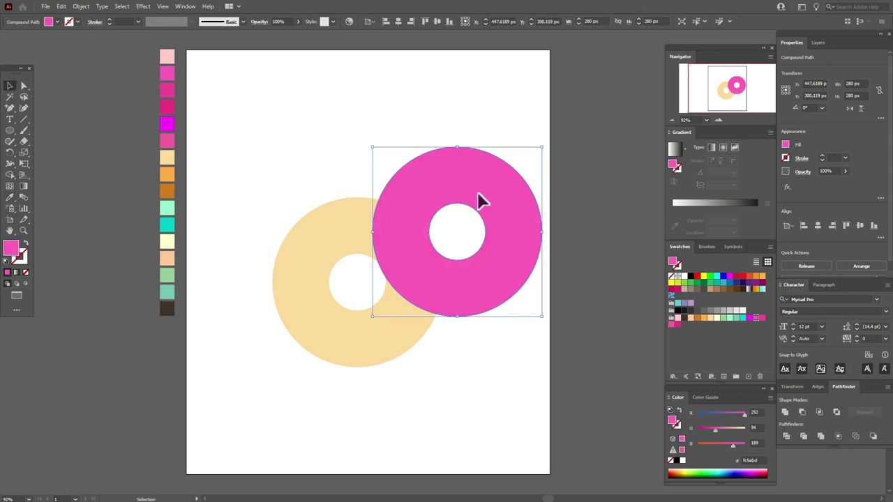
- Place the pink ring over the beige one, flatten it into an oval about 265 × 239 px, and rotate it about 31.6°
drag(478, 194, 359, 216)
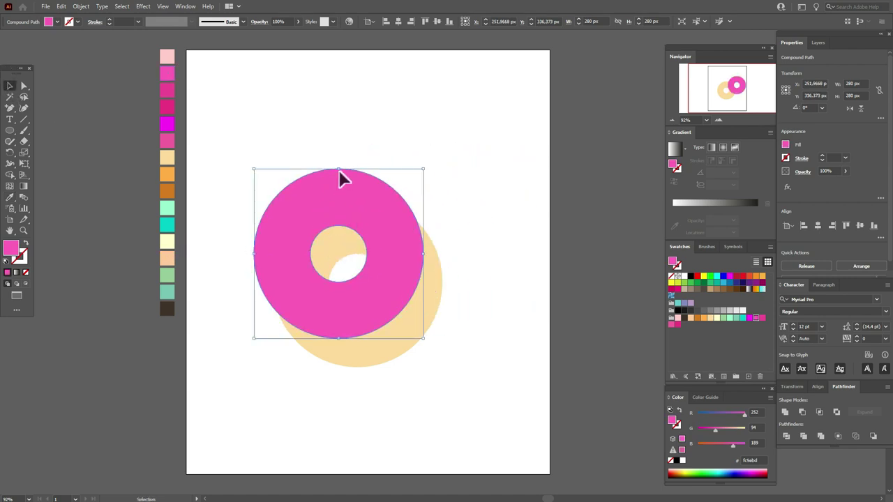
drag(339, 169, 345, 201)
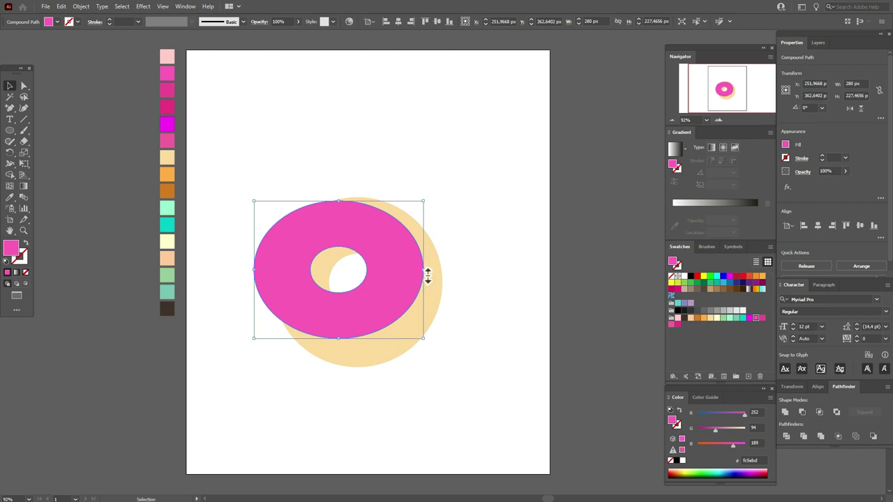
drag(428, 273, 406, 245)
drag(321, 212, 311, 209)
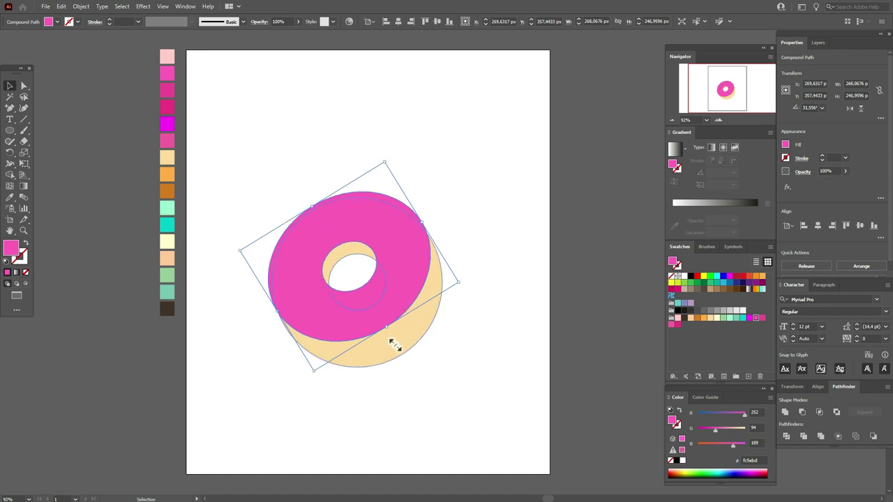
drag(391, 339, 379, 321)
drag(383, 289, 380, 289)
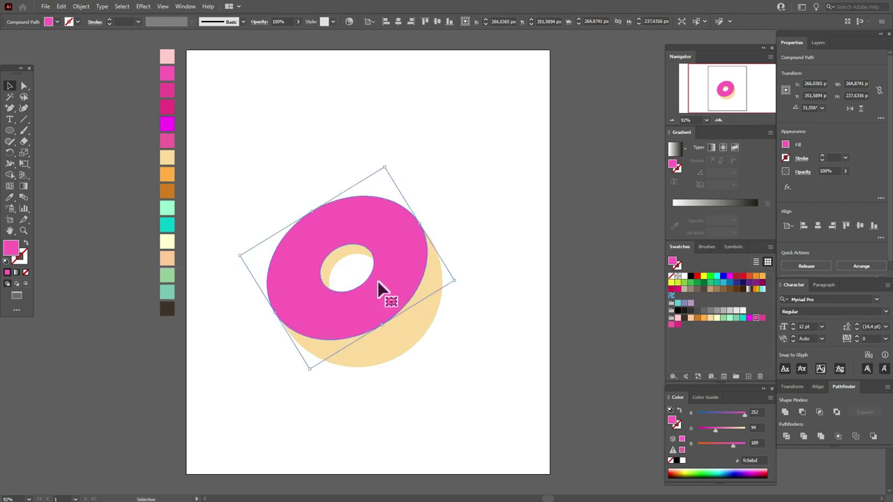
drag(312, 210, 317, 215)
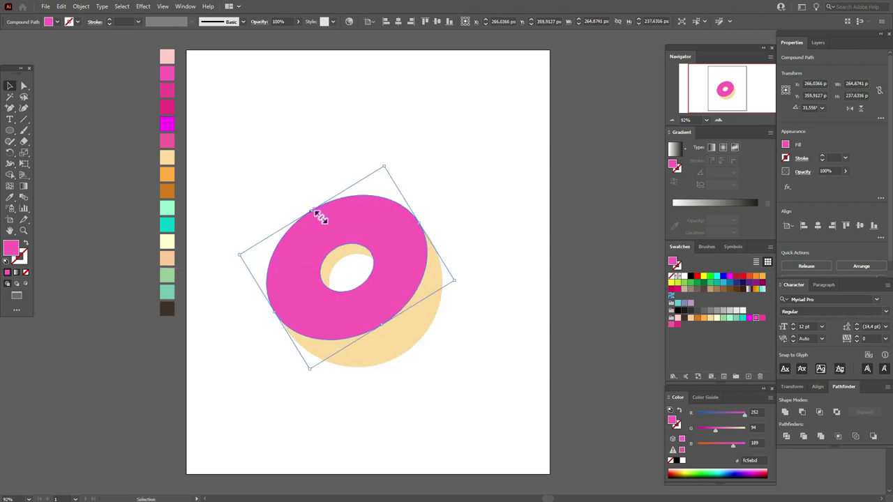
click(504, 219)
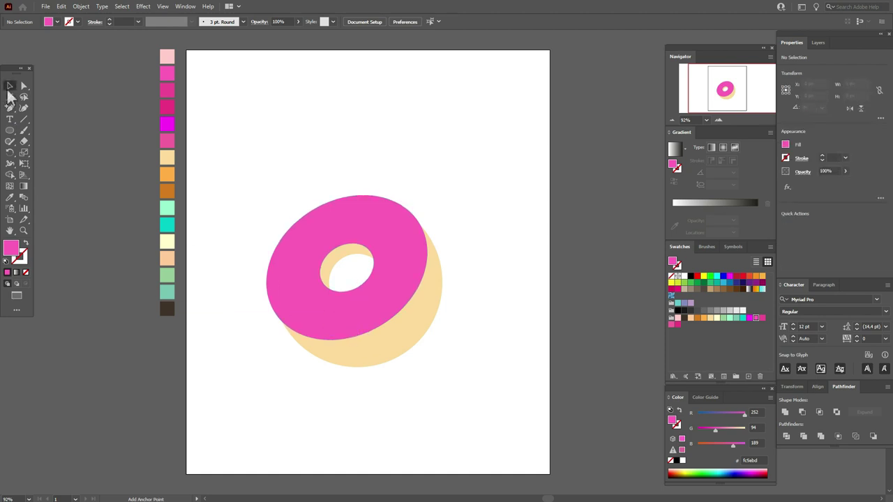
- Add two anchor points to the pink glaze's outer edge, one at its bottom and one on its lower right
click(353, 217)
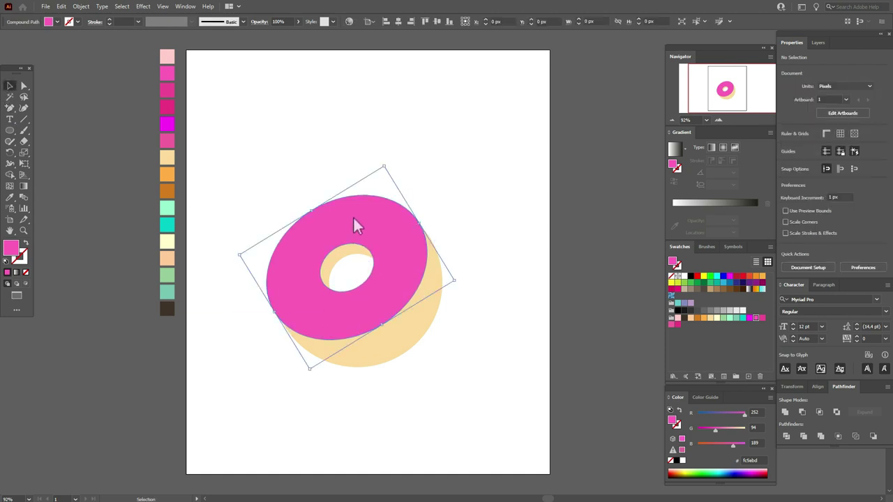
click(9, 109)
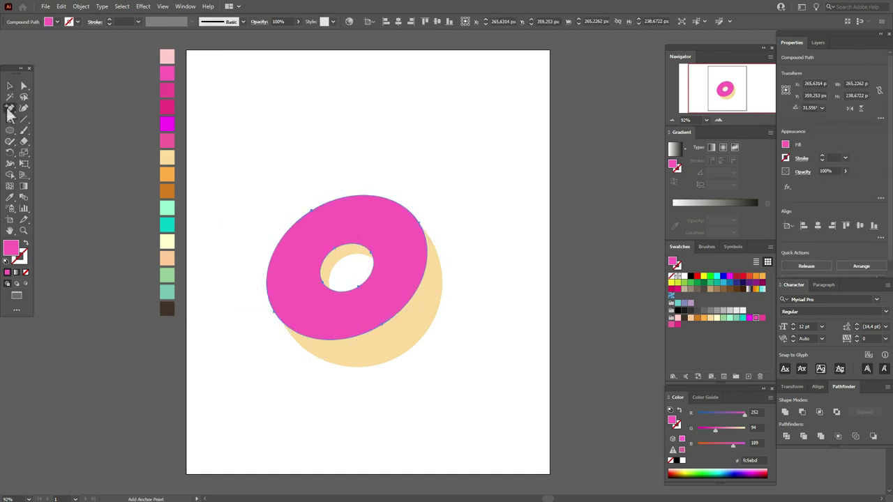
click(334, 341)
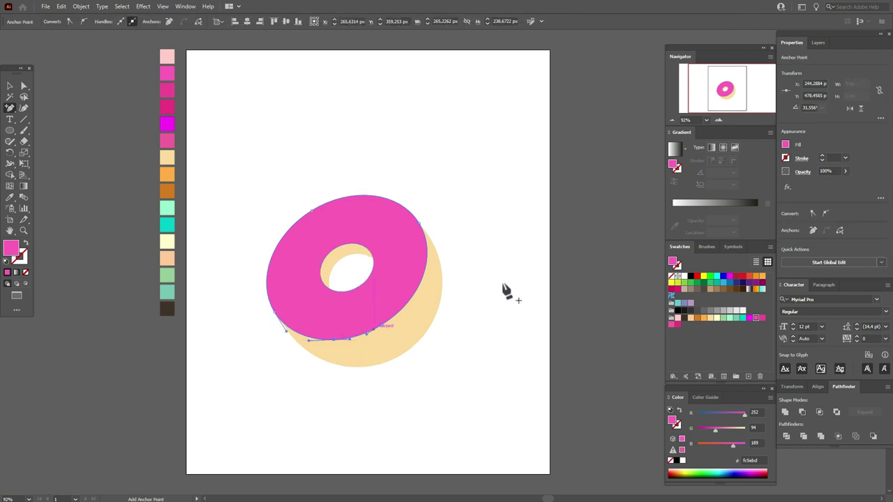
click(421, 287)
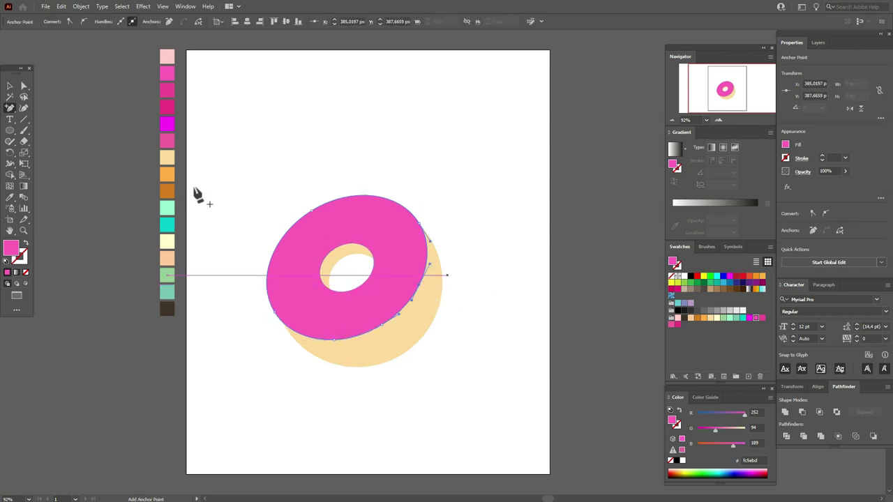
- Reshape the pink glaze's lower-right edge into a wavy drip by moving its bottom, lower-left and right anchor points
click(24, 85)
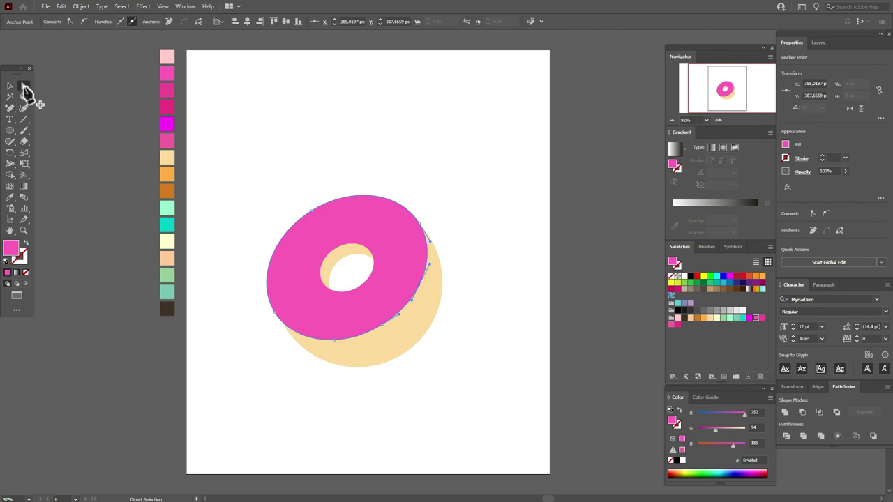
click(335, 341)
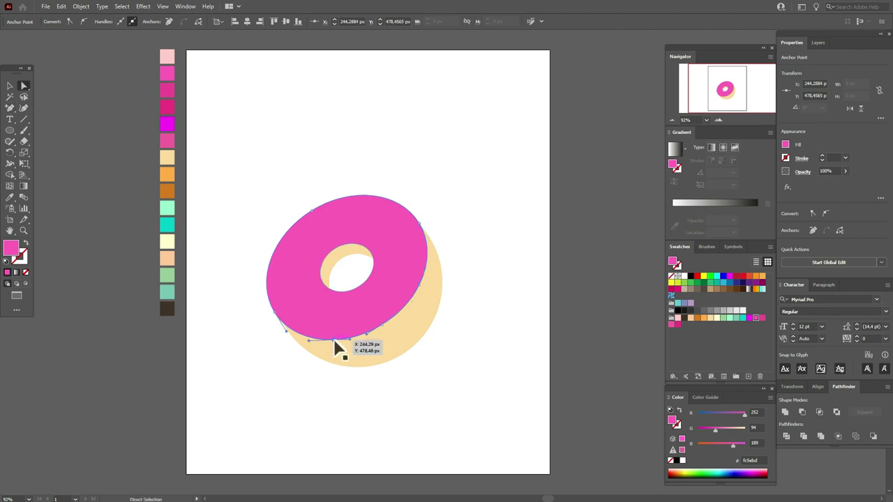
drag(335, 341, 332, 329)
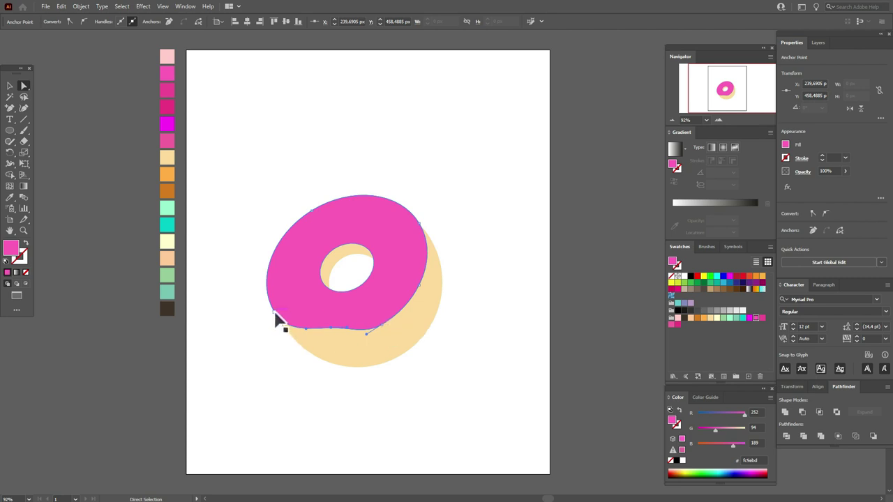
drag(279, 319, 286, 337)
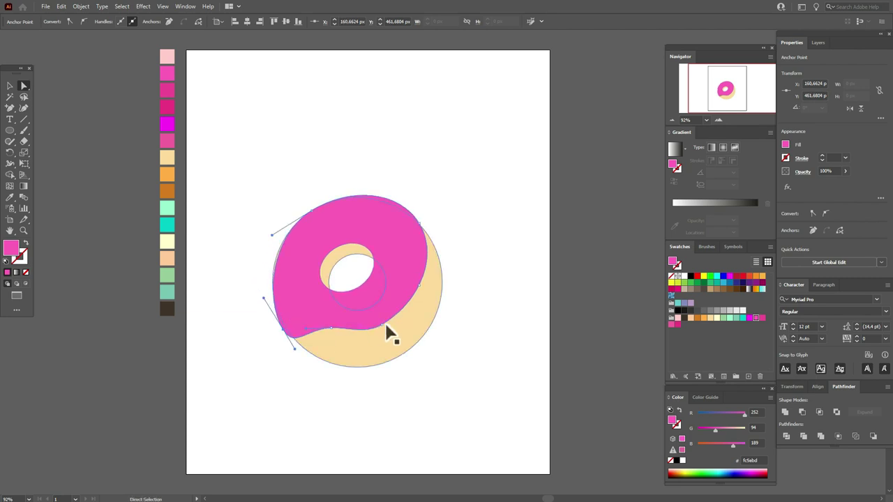
drag(421, 293, 409, 288)
drag(421, 230, 432, 242)
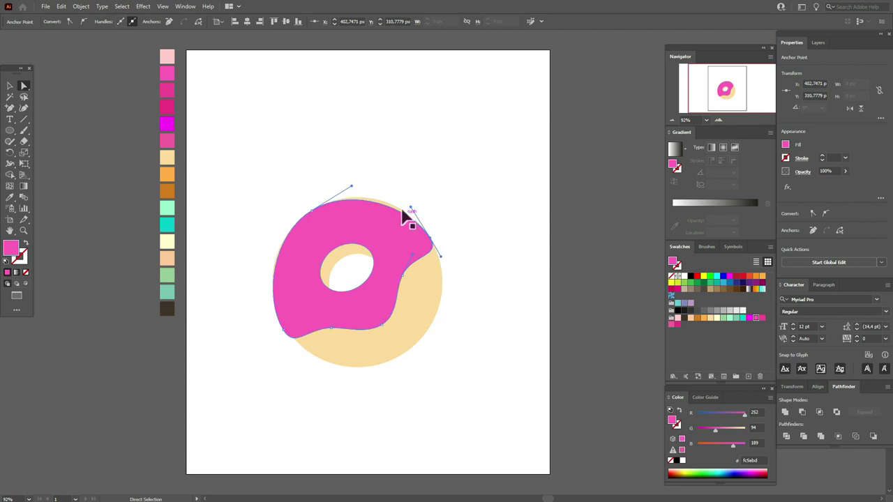
- Bulge the pink glaze's upper-right and upper-left curves outward so they cover the beige ring's edge
drag(389, 213, 384, 205)
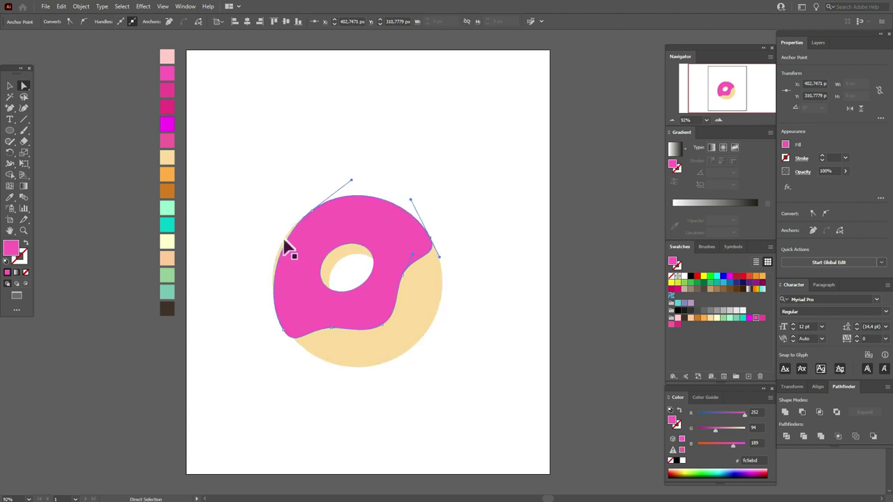
drag(282, 252, 277, 251)
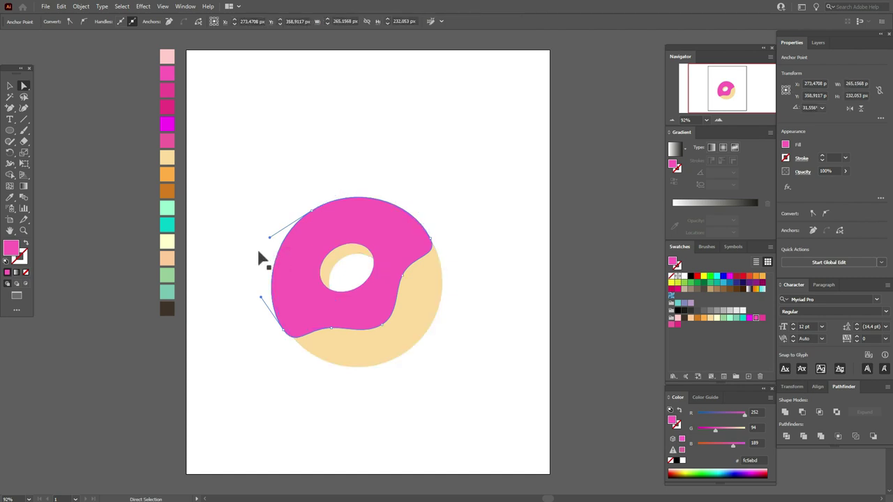
click(9, 85)
click(258, 106)
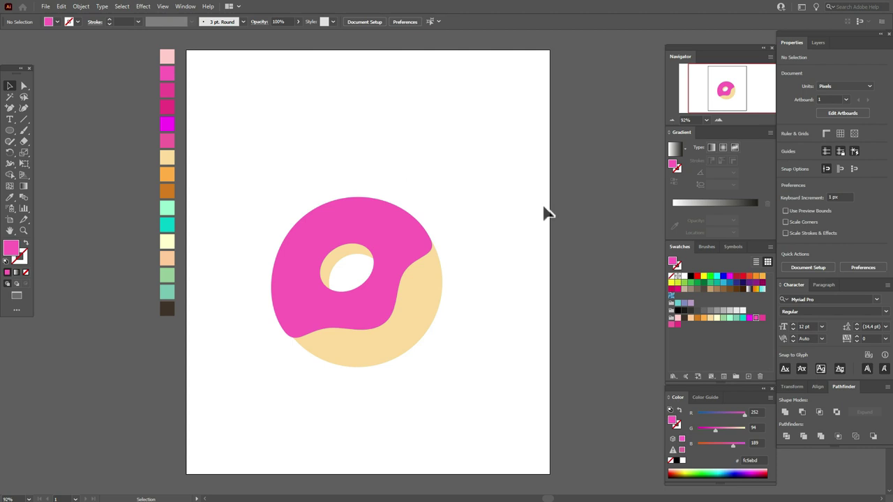
- Enlarge the pink glaze to about 272 × 238 px and nudge it 4 px right and 1 px down
click(392, 223)
drag(352, 194, 309, 208)
click(311, 219)
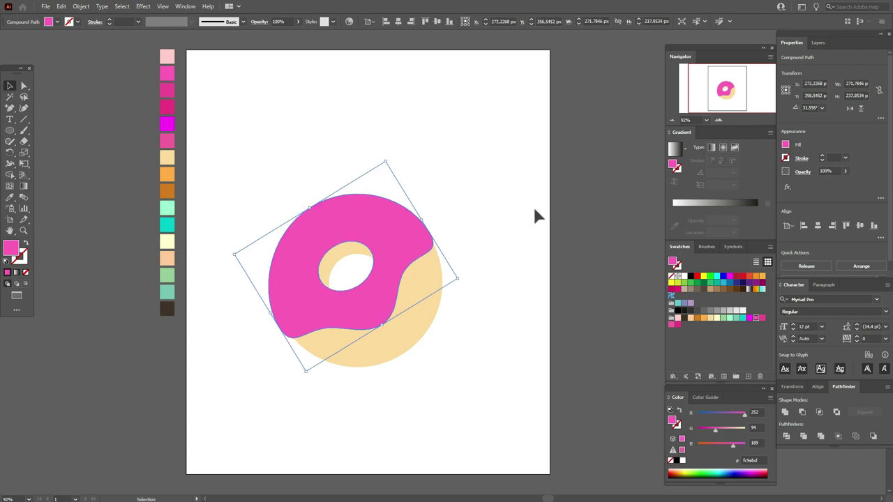
key(Right)
key(Right)
key(Right)
key(Right)
key(Down)
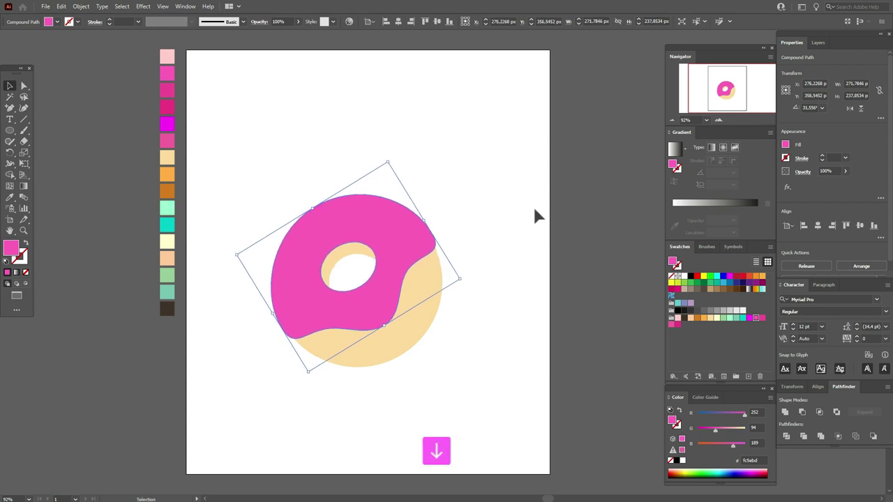
click(495, 205)
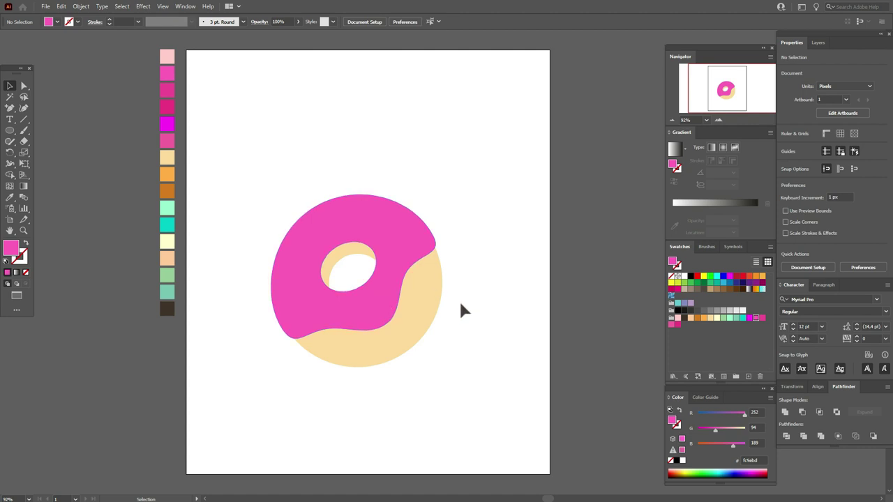
- Enlarge the pink glaze slightly, to about 272 × 240 px
click(433, 287)
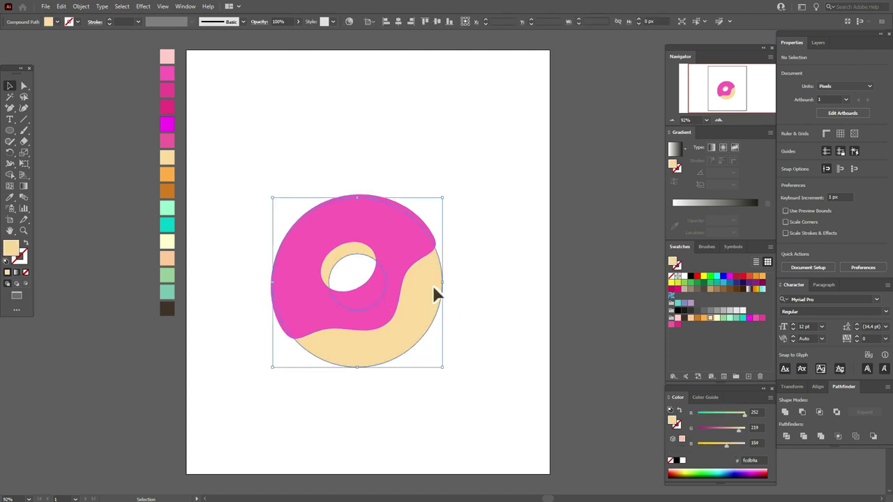
click(344, 225)
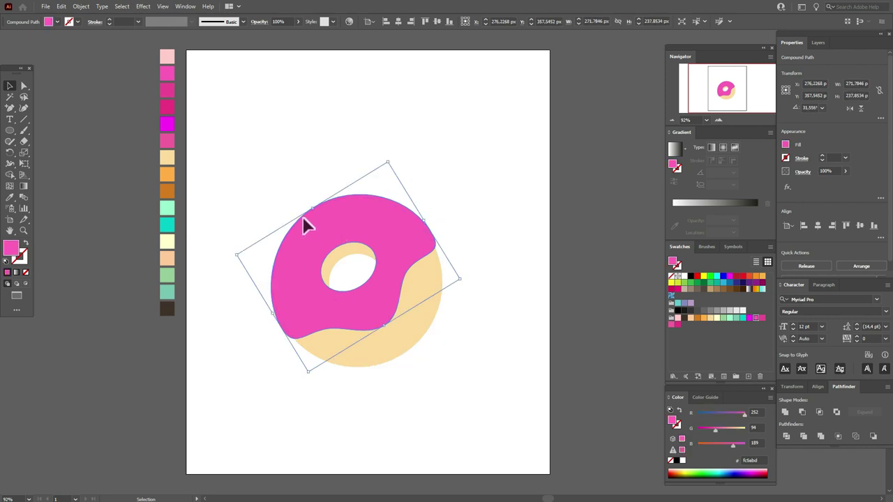
drag(308, 205, 308, 205)
key(ctrl+h)
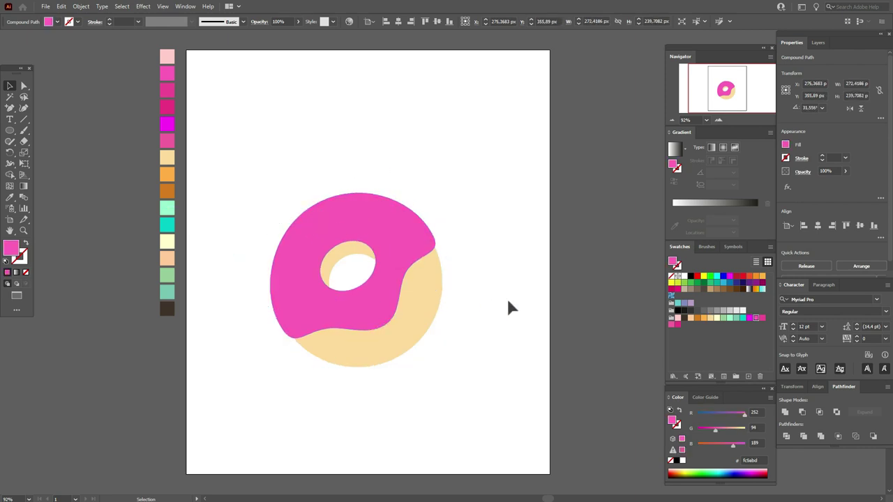
click(509, 303)
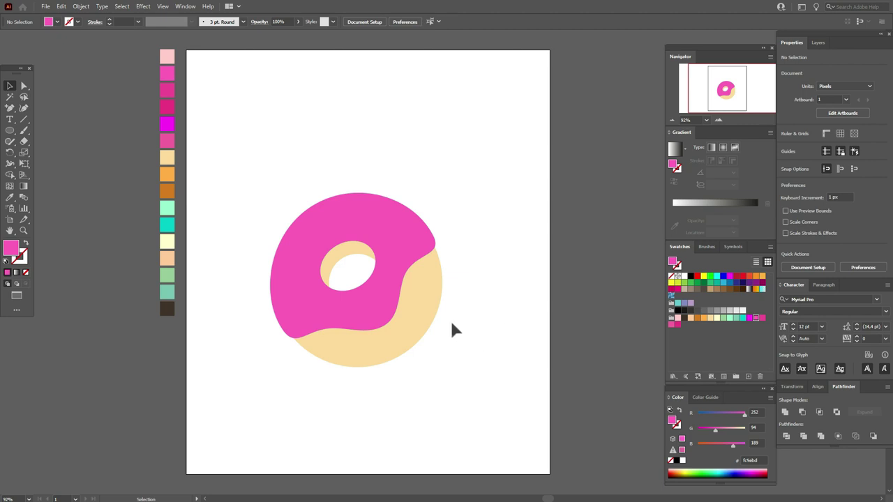
- Fill the beige ring with a radial gradient from #fcdb9a through #ffad3e to #d37a18, with the first midpoint at about 65%
click(432, 323)
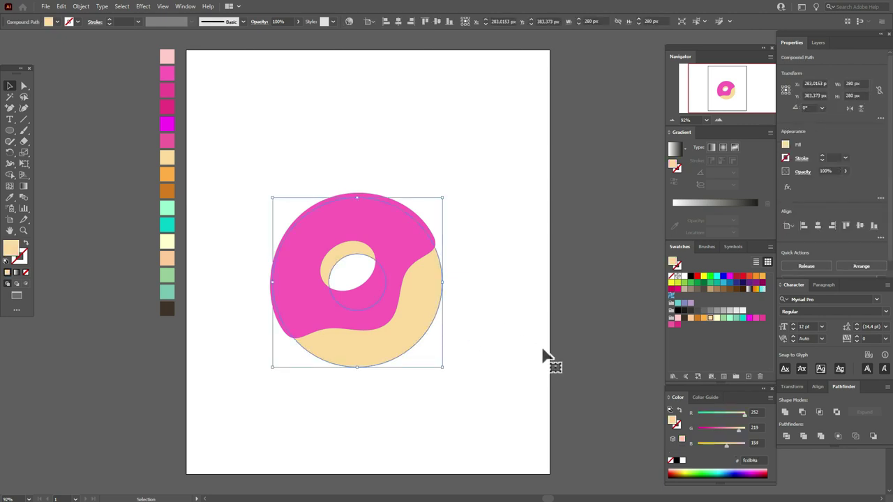
click(723, 149)
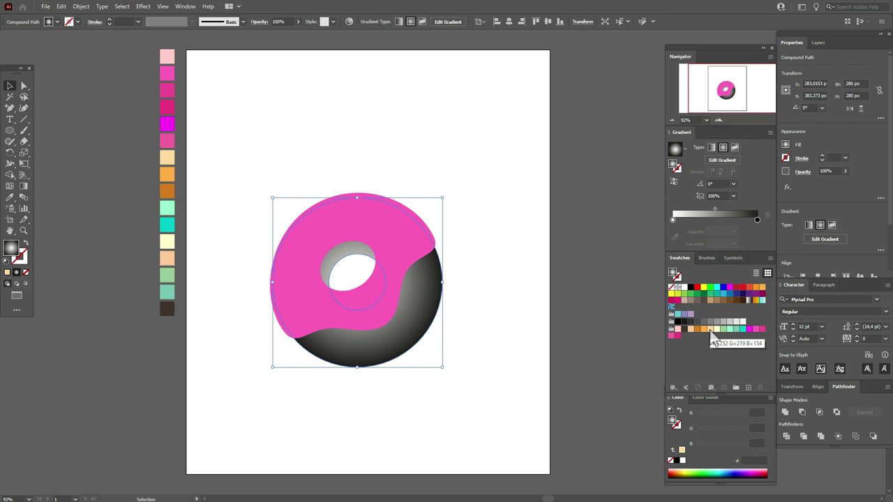
drag(711, 334, 672, 220)
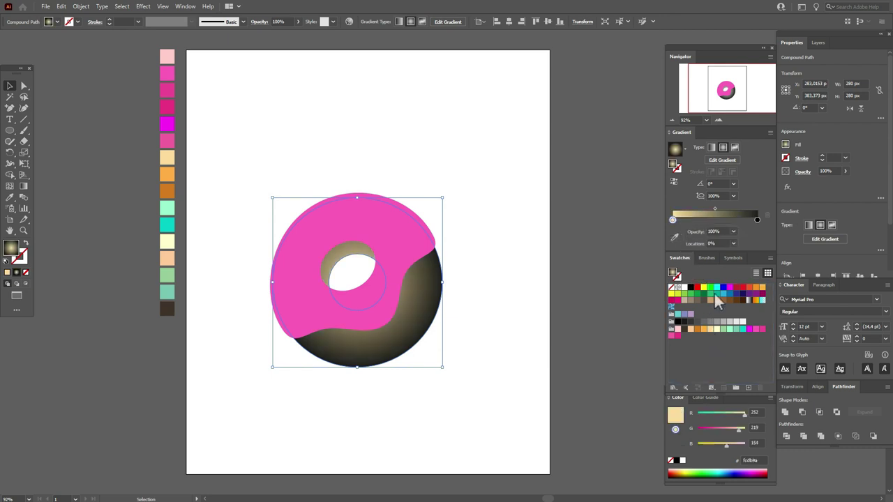
drag(706, 333, 741, 218)
drag(697, 331, 758, 222)
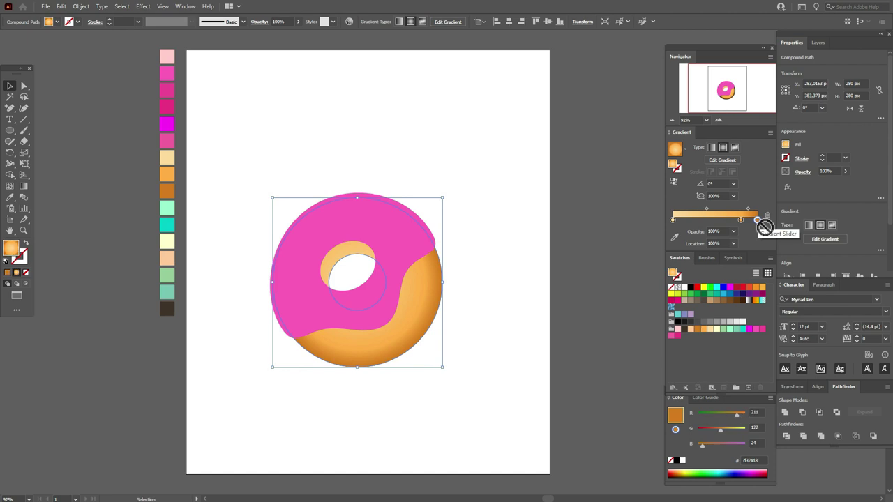
drag(707, 209, 718, 211)
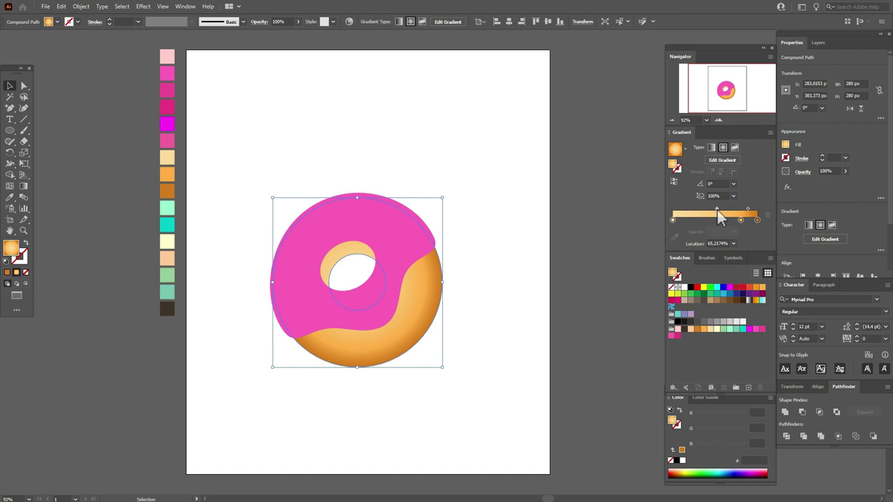
click(499, 273)
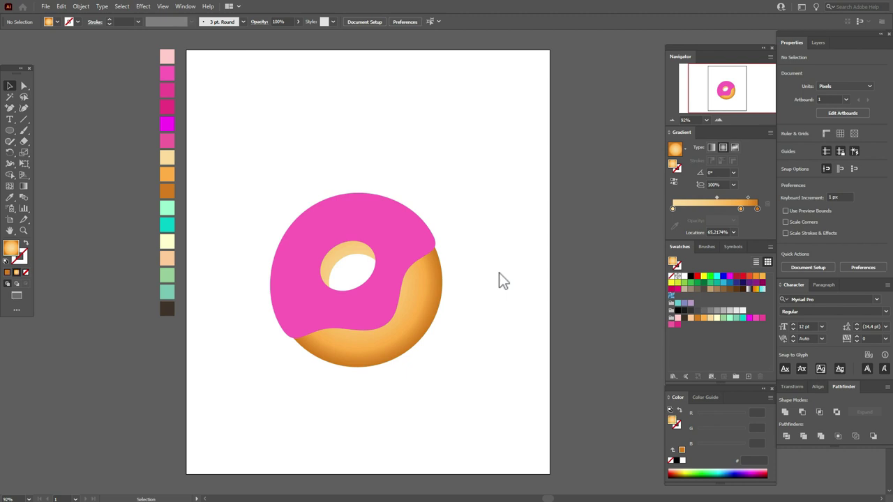
- Refine the ring's gradient by shifting the orange stop to about 85.8%, the first midpoint to about 77.8%, and the outer midpoint slightly outward
click(435, 312)
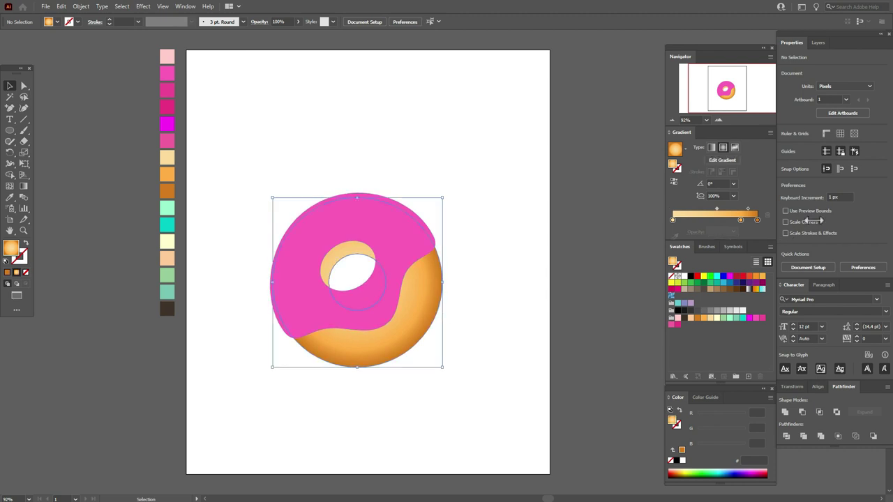
click(749, 210)
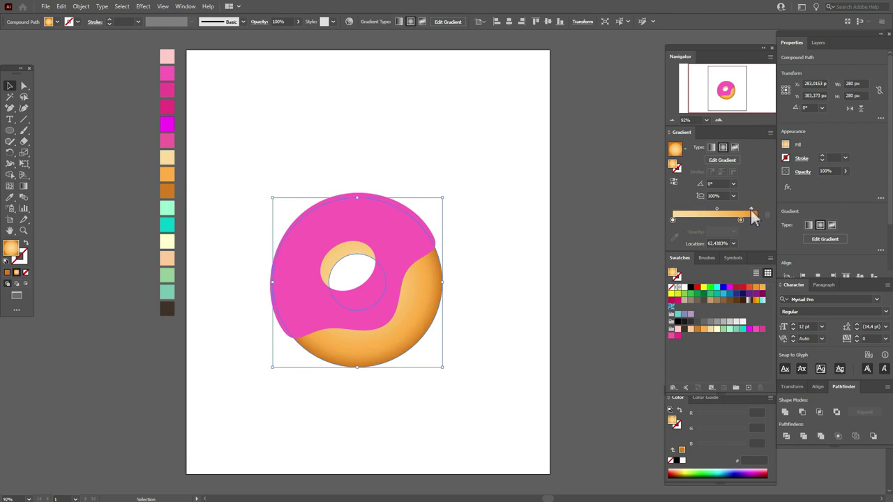
click(741, 220)
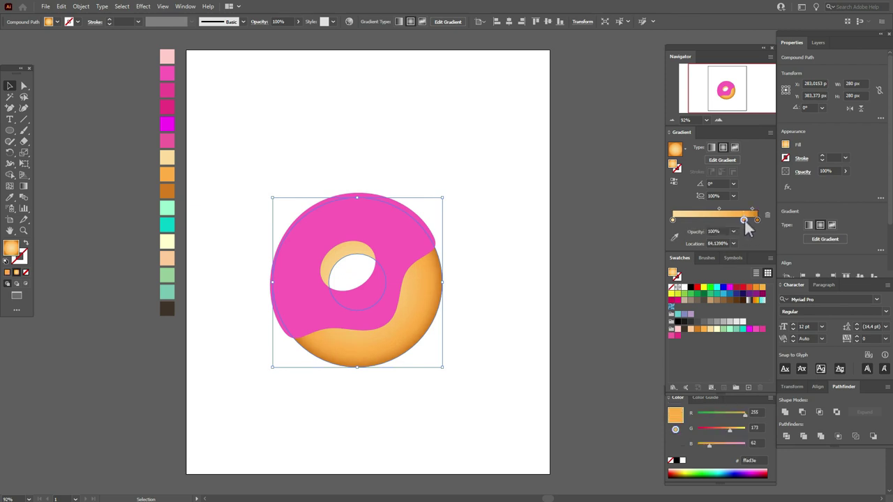
click(752, 210)
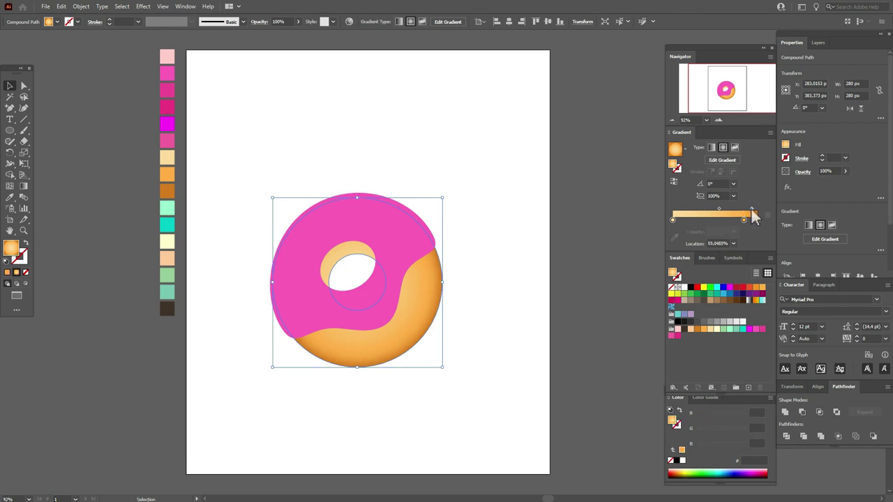
click(745, 220)
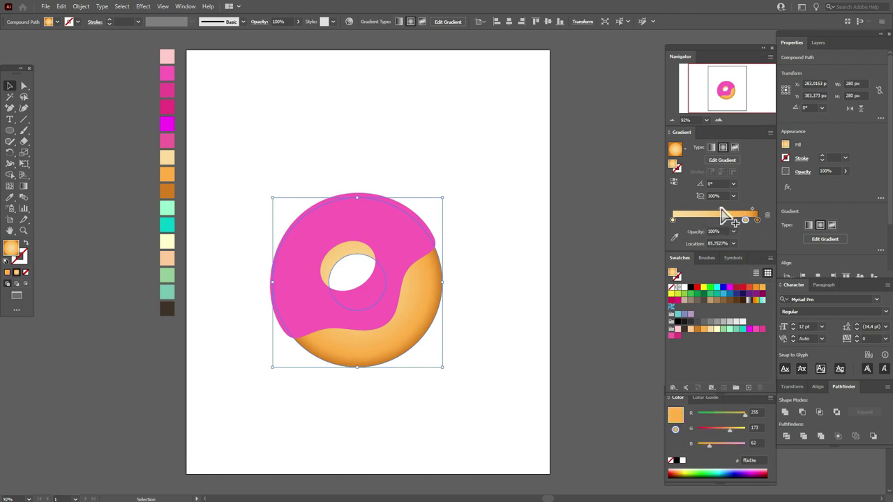
click(721, 209)
drag(724, 210, 730, 212)
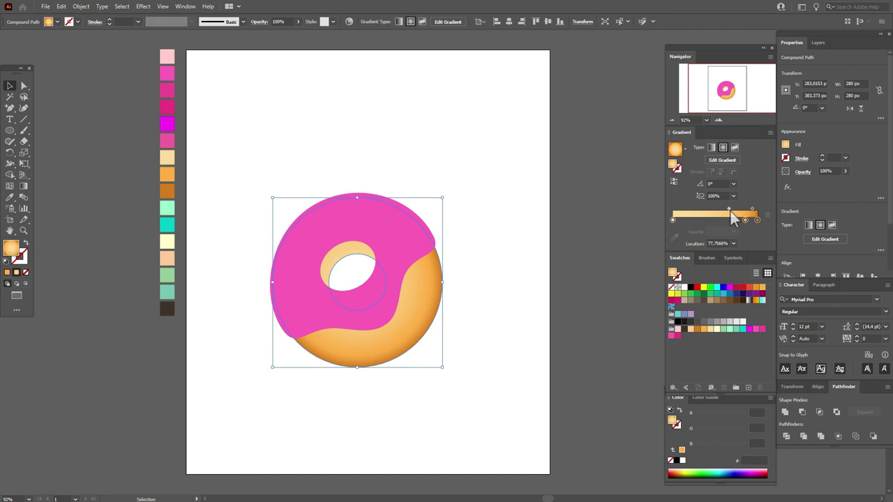
click(525, 265)
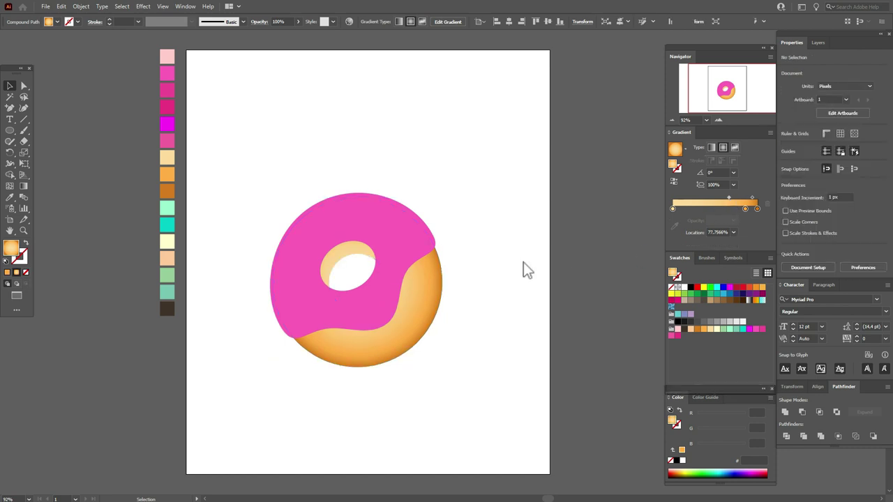
- Paste copies of the pink glaze in place, shift the top copy up and left, and subtract it from the copy below
click(408, 238)
key(ctrl+c)
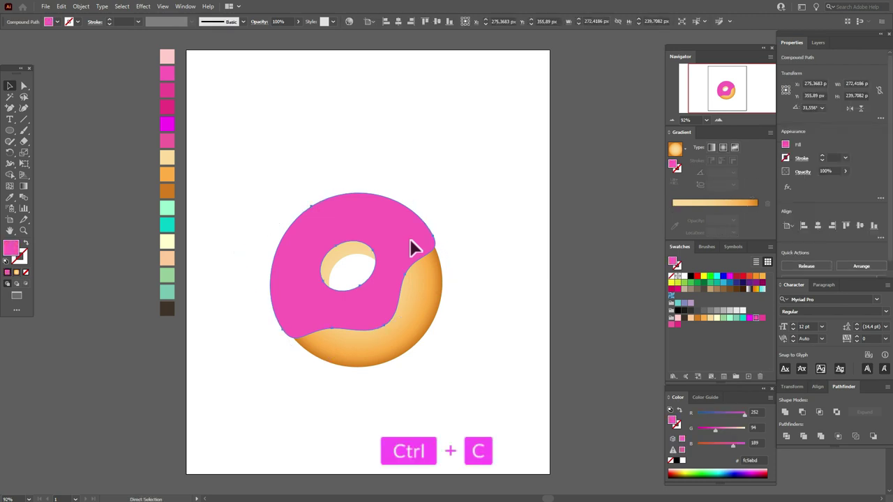
key(ctrl+f)
drag(410, 239, 402, 230)
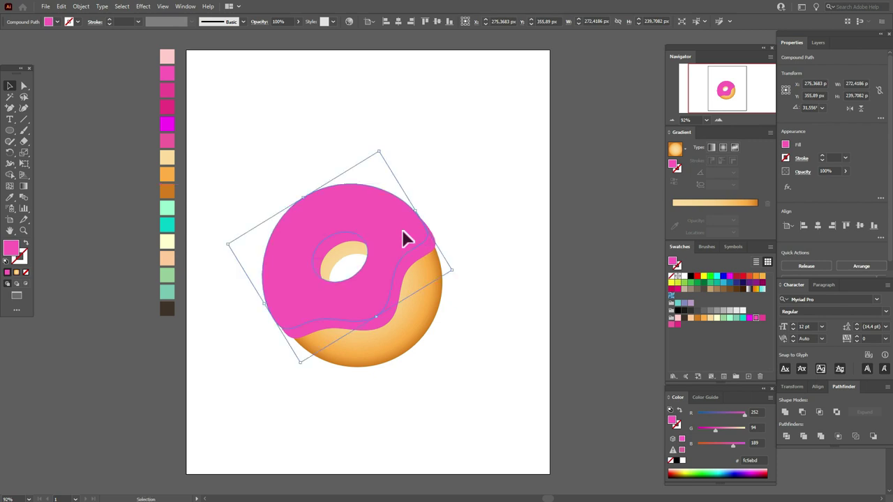
key(shift)
shift+click(395, 295)
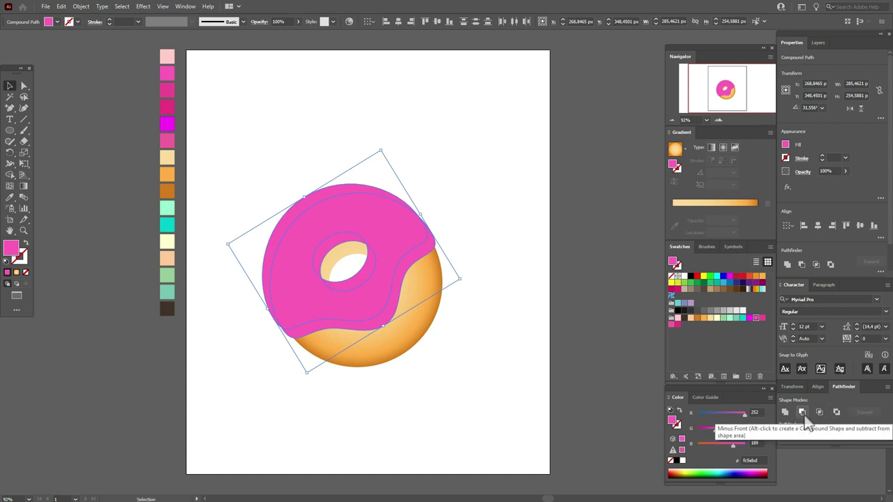
click(803, 413)
- Ungroup the subtracted glaze pieces and delete the strip along the wavy outer edge
right_click(382, 267)
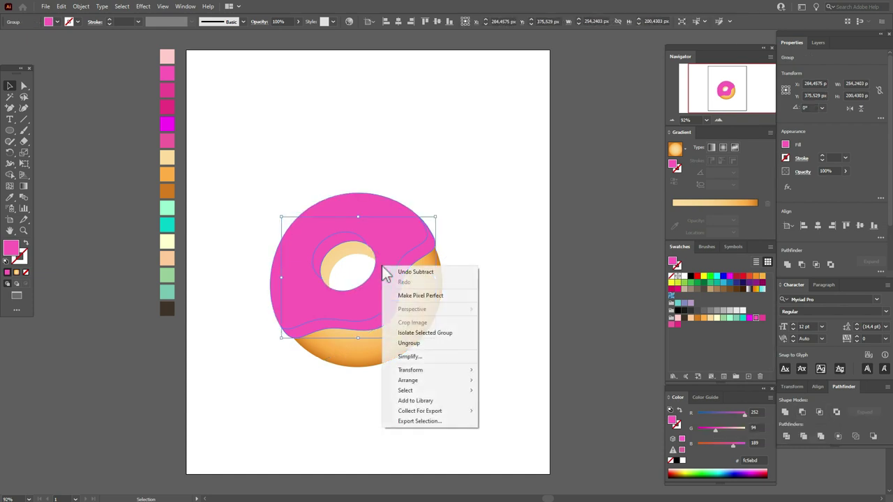
click(423, 342)
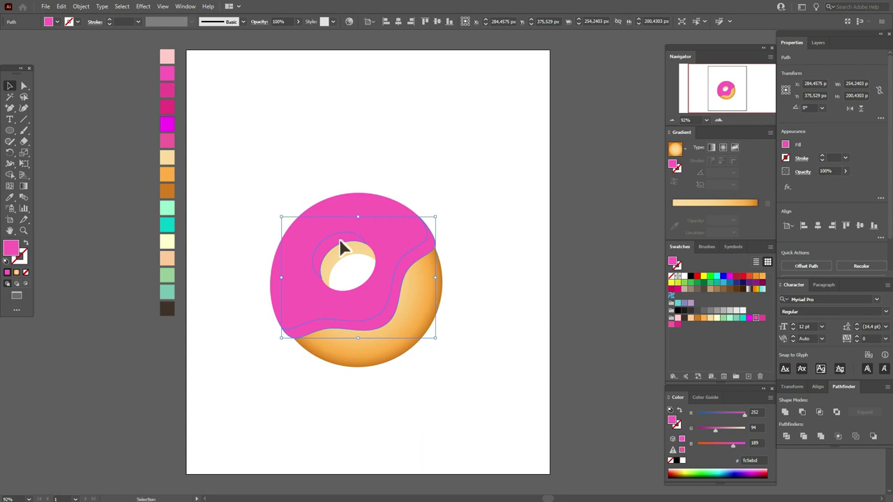
key(Delete)
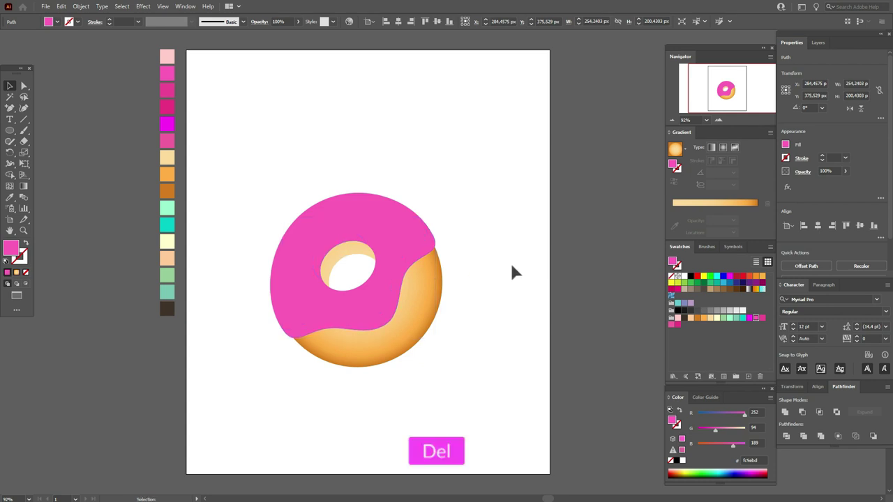
- Fill the crescent beside the donut hole with the palette's dark pink, #eb3684
click(341, 248)
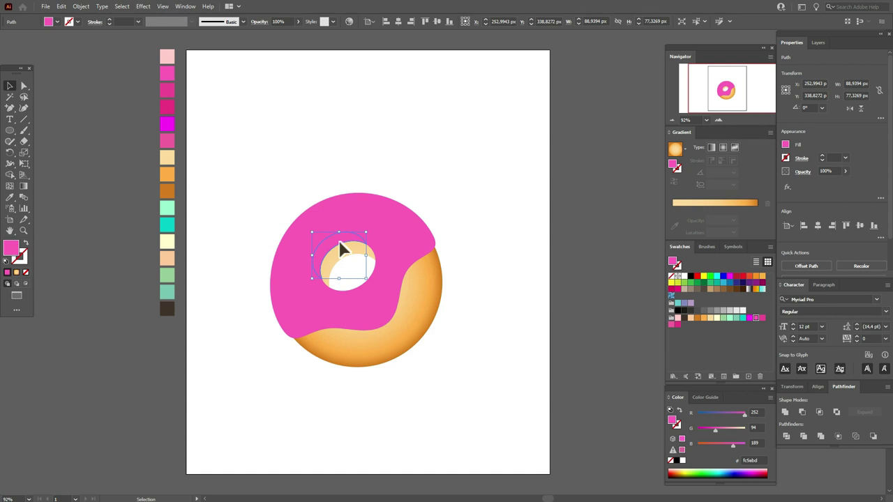
click(10, 197)
click(174, 106)
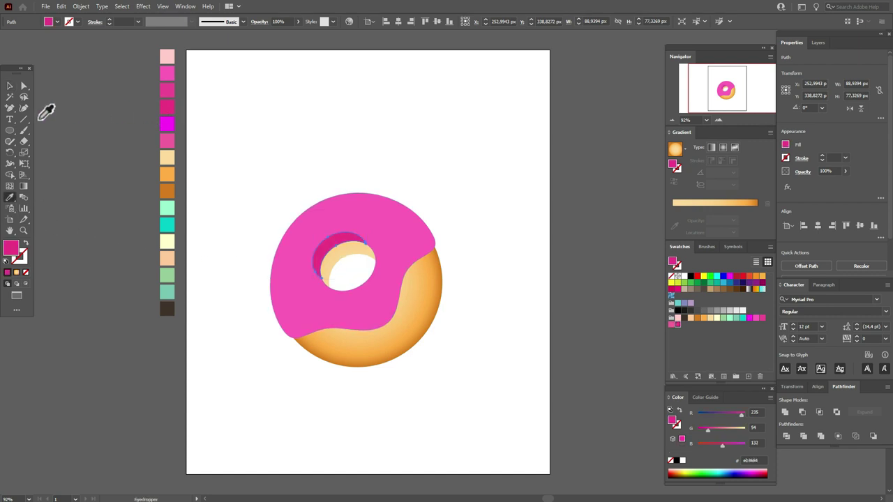
click(10, 85)
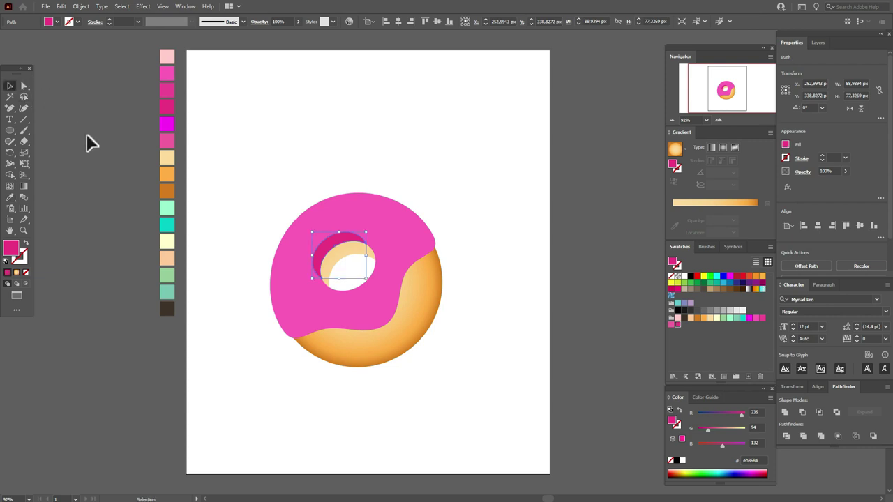
click(86, 134)
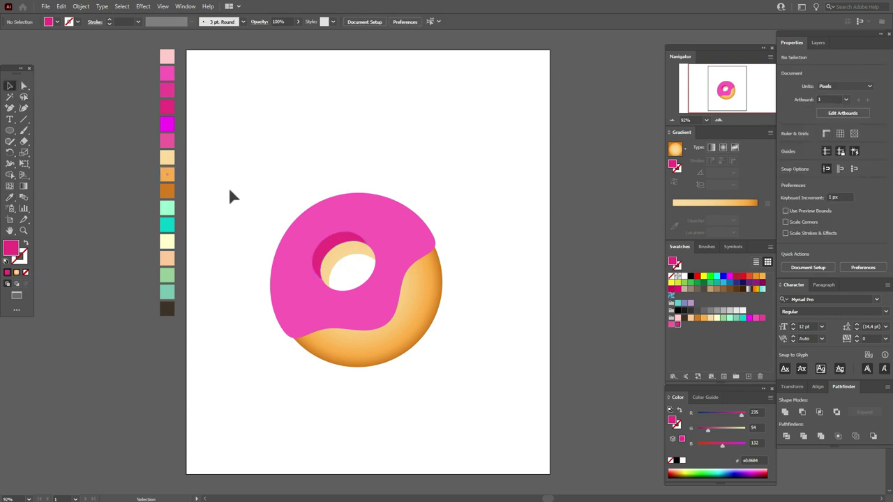
- Fill the crescent beside the donut hole with the palette's medium-dark pink, #ef4998
click(339, 248)
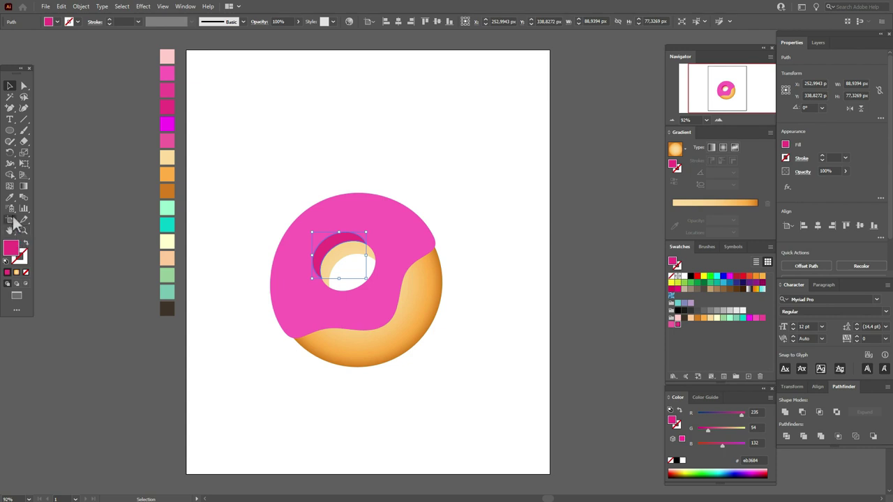
click(10, 197)
click(168, 91)
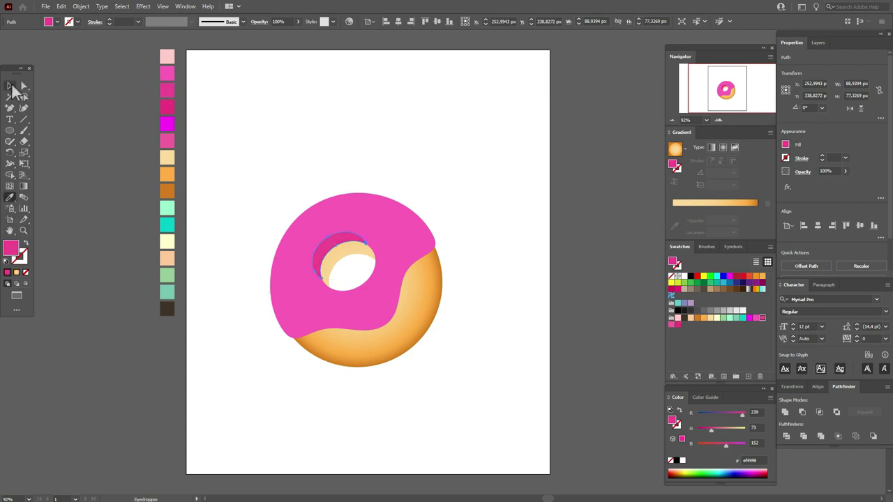
click(10, 86)
- Reposition and stretch the dark pink crescent to fit the glaze's inner hole edge, at about 94 × 77 px
mouse_move(367, 255)
mouse_down()
mouse_move(377, 259)
mouse_move(358, 247)
mouse_up()
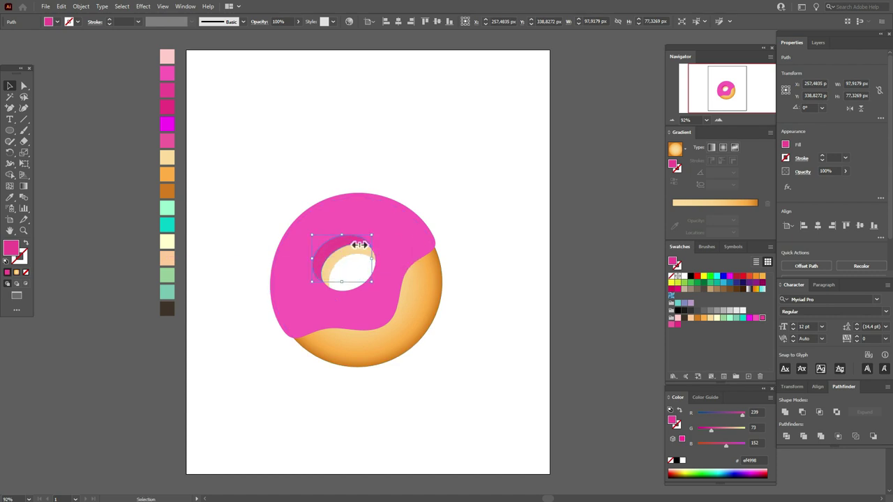
click(584, 240)
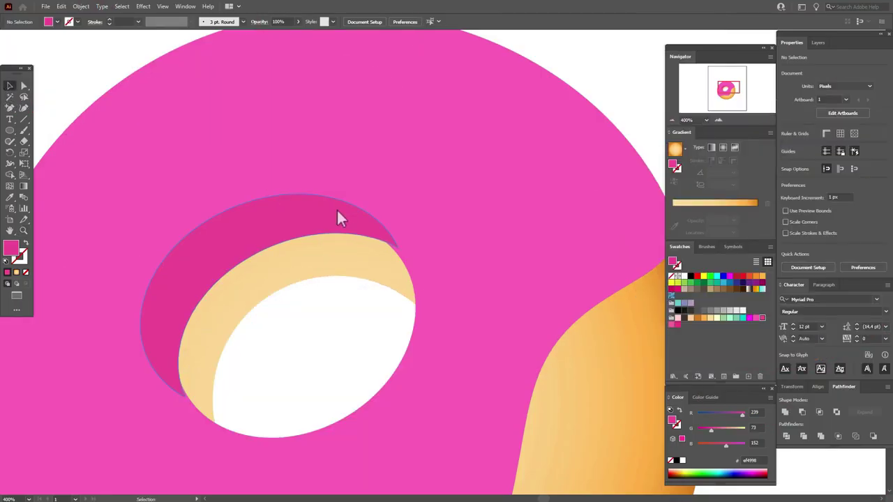
click(338, 210)
drag(397, 299, 393, 304)
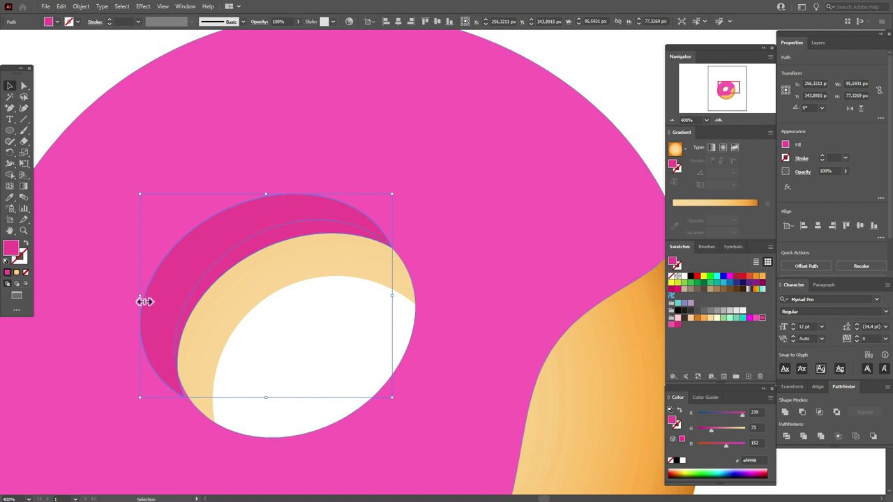
drag(142, 299, 149, 300)
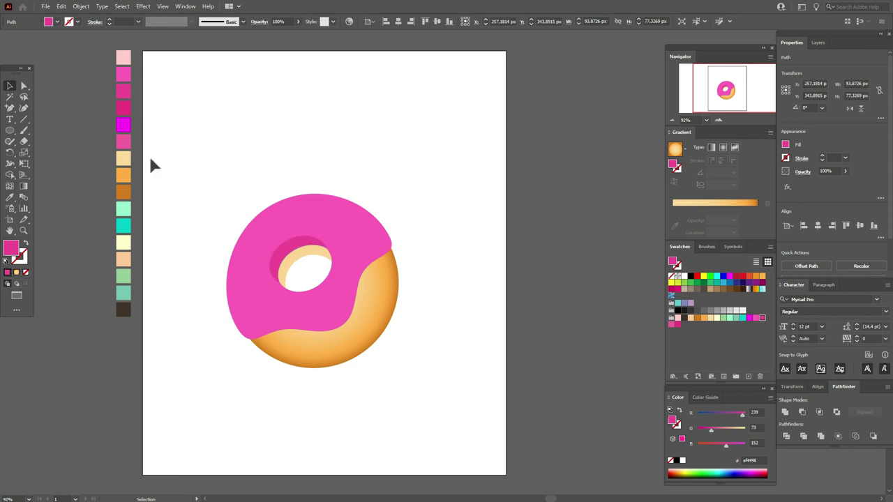
click(492, 200)
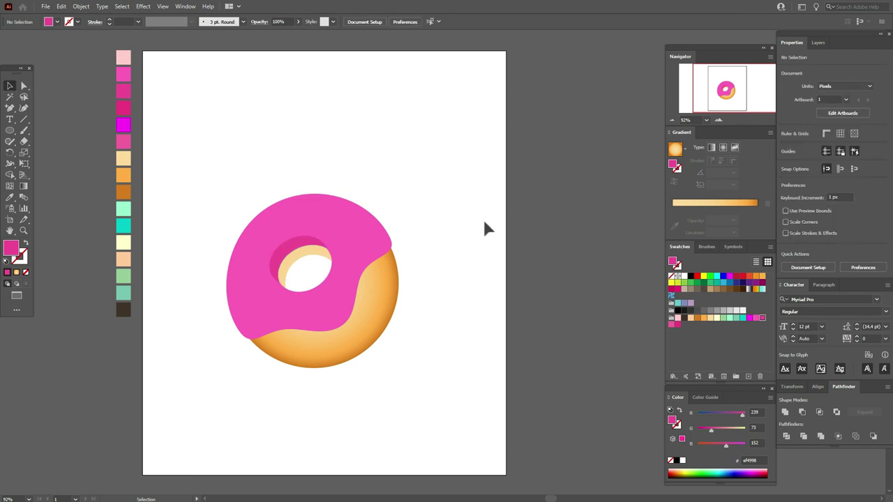
- Duplicate the pink glaze in place and send the copy one level back, behind the original glaze
click(368, 249)
key(ctrl+c)
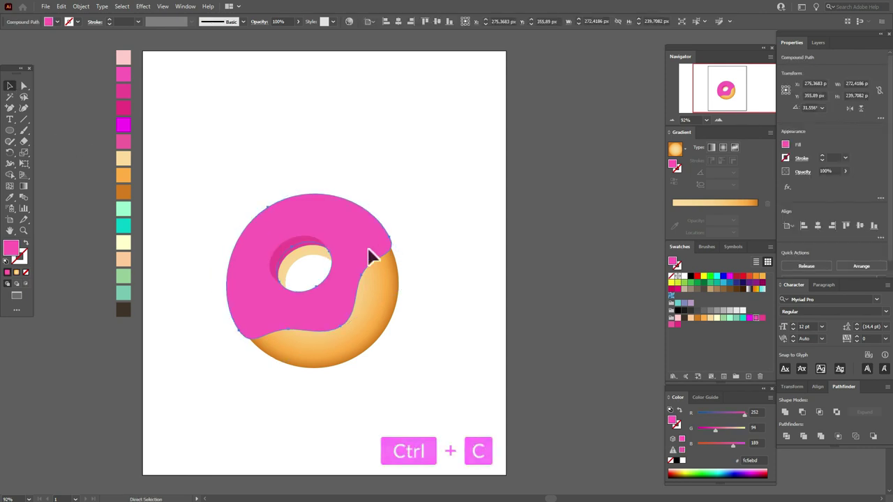
key(ctrl+f)
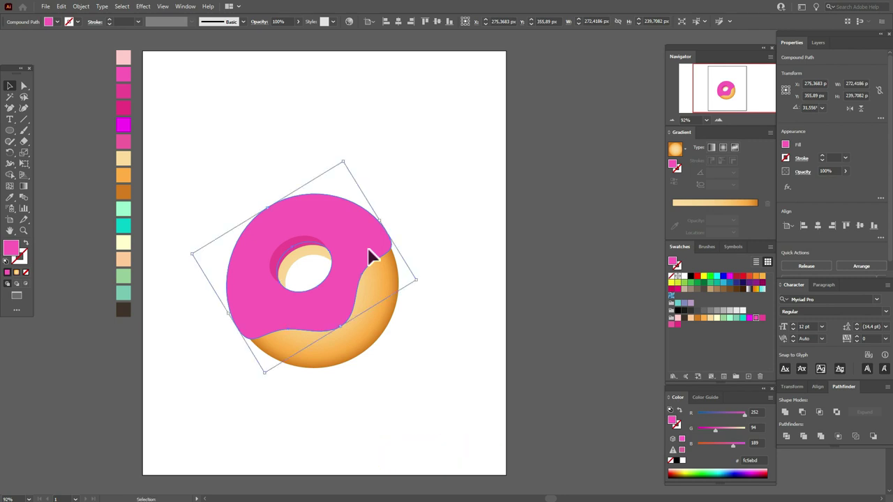
right_click(368, 249)
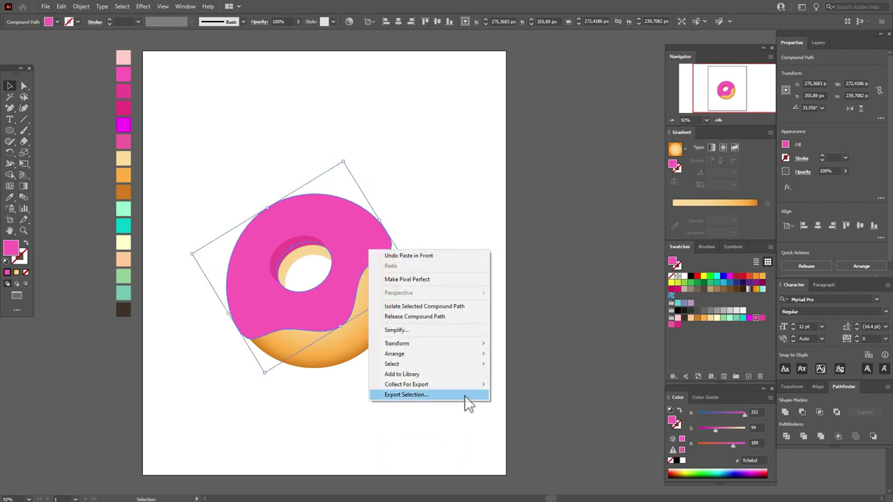
mouse_move(462, 355)
click(518, 370)
- Nudge the rear glaze copy 7 px right and 11 px down as a shadow shape
key(Down)
key(Down)
key(Down)
key(Down)
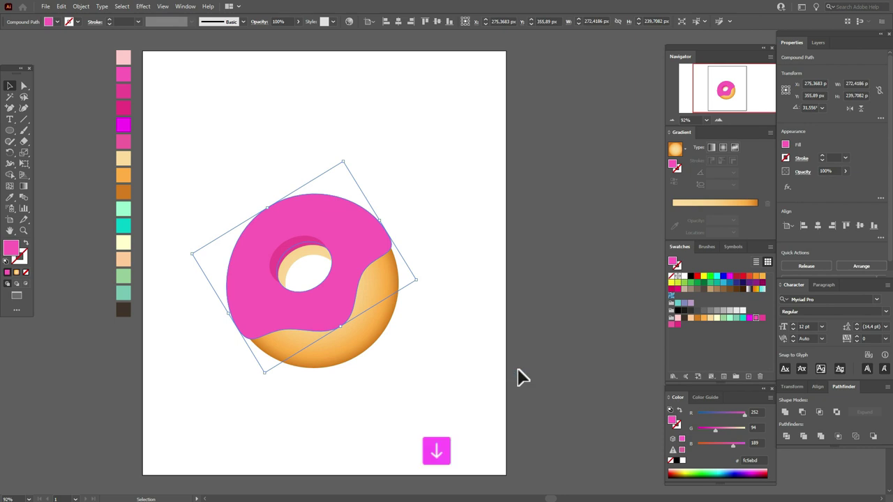
key(Right)
key(Down)
key(Down)
key(Down)
key(Down)
key(Down)
key(Down)
key(Down)
key(Down)
key(Down)
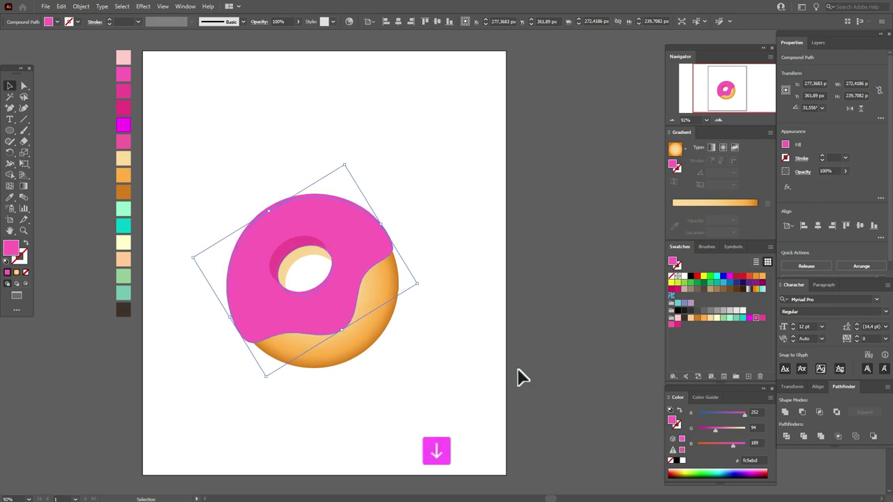
key(Right)
key(Right)
key(Right)
key(Right)
key(Right)
key(Right)
key(Right)
key(Up)
key(Up)
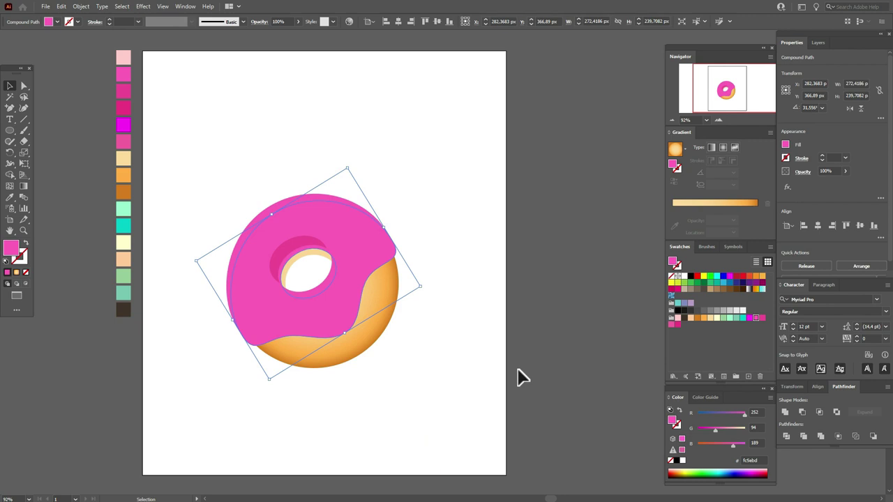
- Give the shadow copy a linear white-to-orange gradient, removing the brown stop and setting the midpoint to about 58.4%
click(714, 148)
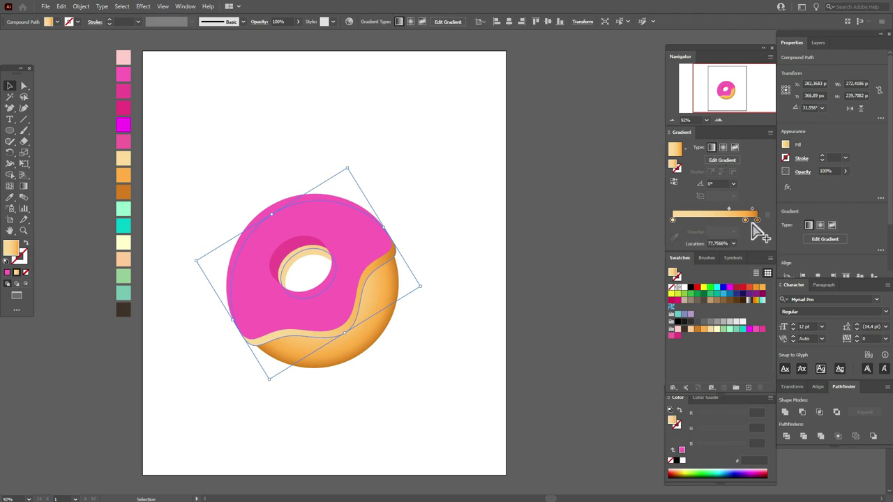
drag(757, 220, 722, 210)
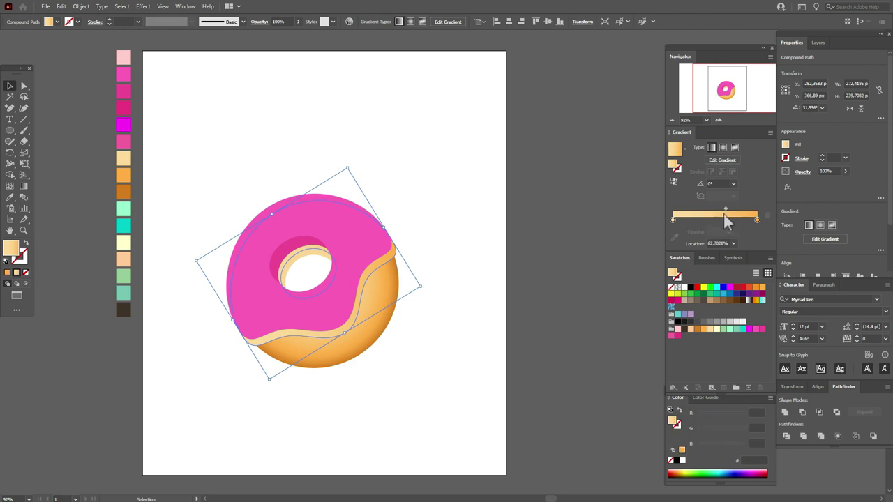
drag(688, 298, 689, 291)
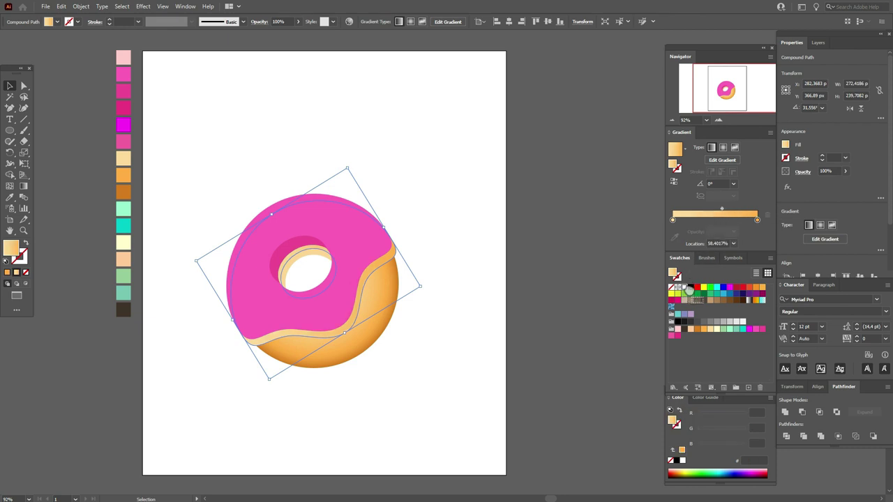
drag(674, 222, 673, 220)
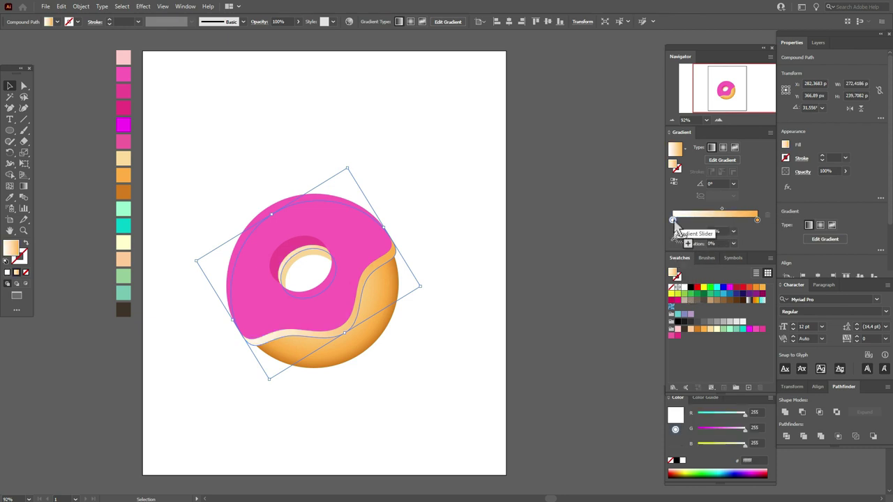
- Set the shadow copy's blending mode to Multiply and its gradient angle to 180°
click(804, 171)
click(745, 189)
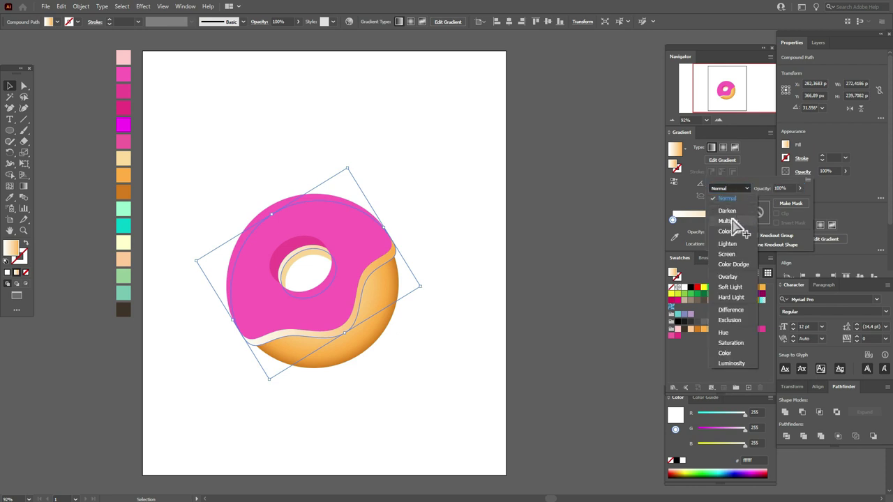
click(741, 219)
click(672, 220)
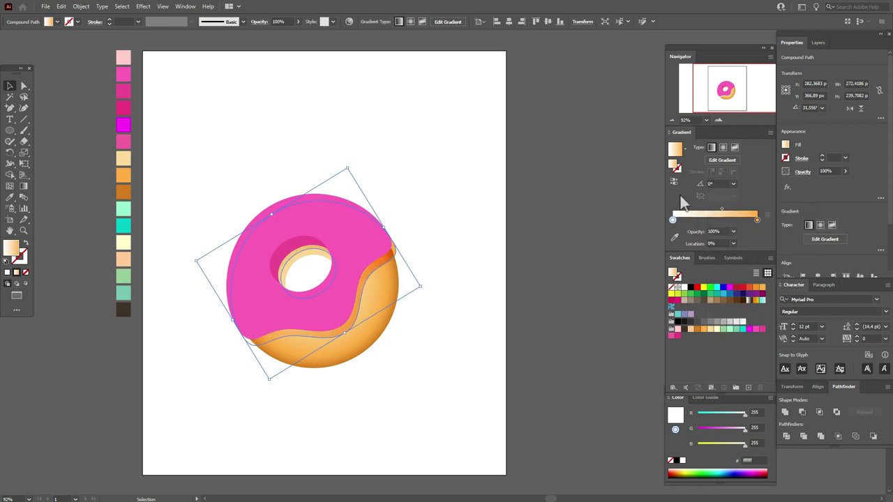
click(709, 182)
text(180)
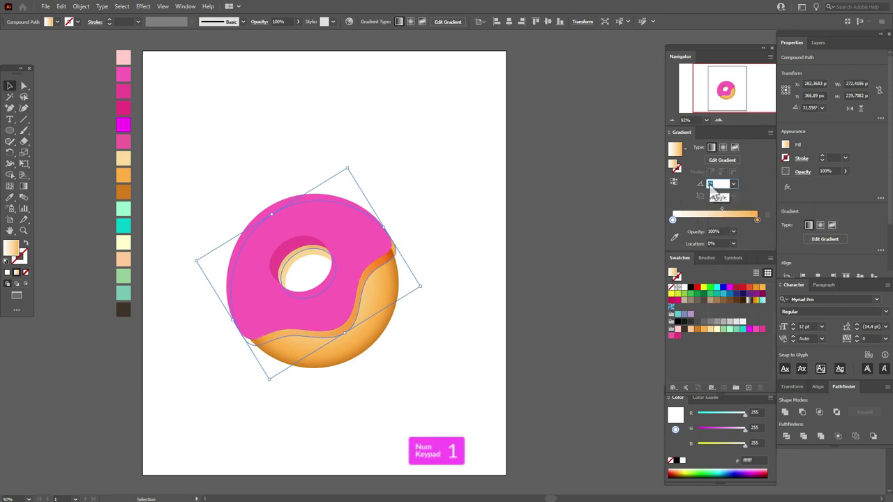
key(Return)
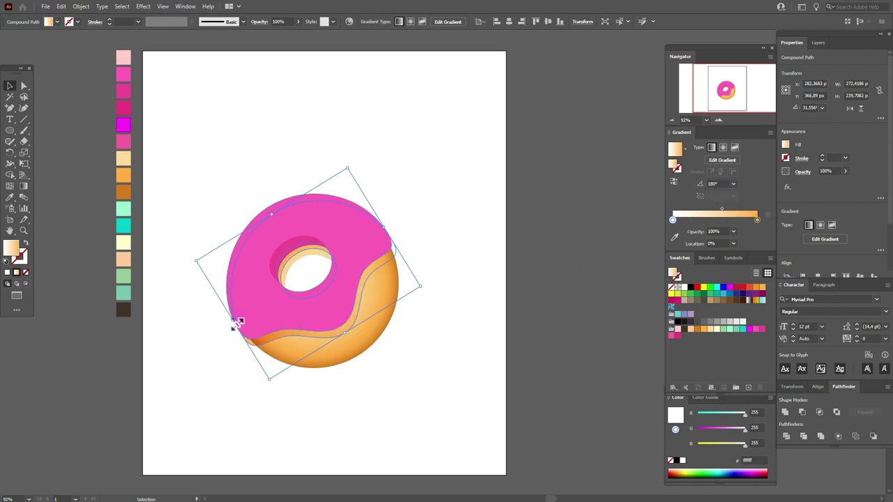
- Shrink the shadow copy from both ends to about 261 × 234 px
drag(238, 322, 241, 317)
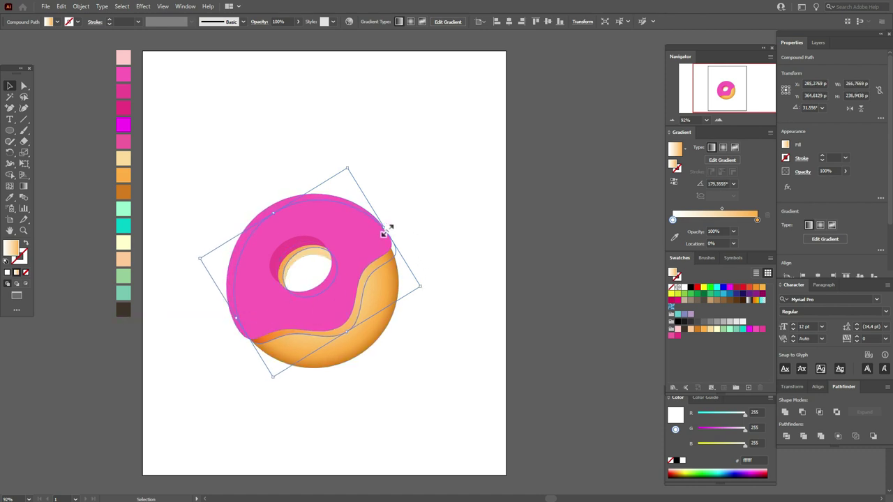
drag(385, 230, 383, 233)
click(527, 271)
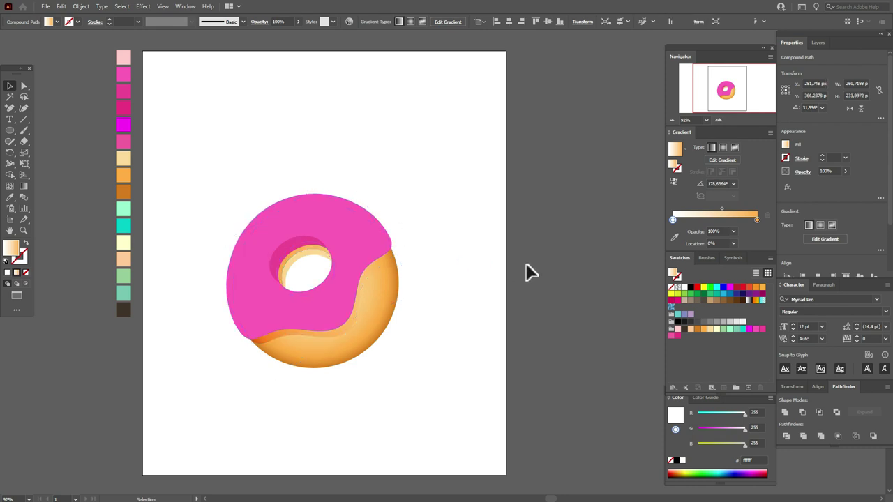
- Reshape the shadow copy's wavy lower edge by slightly moving its anchor points below and beside the pink glaze
click(374, 265)
click(23, 86)
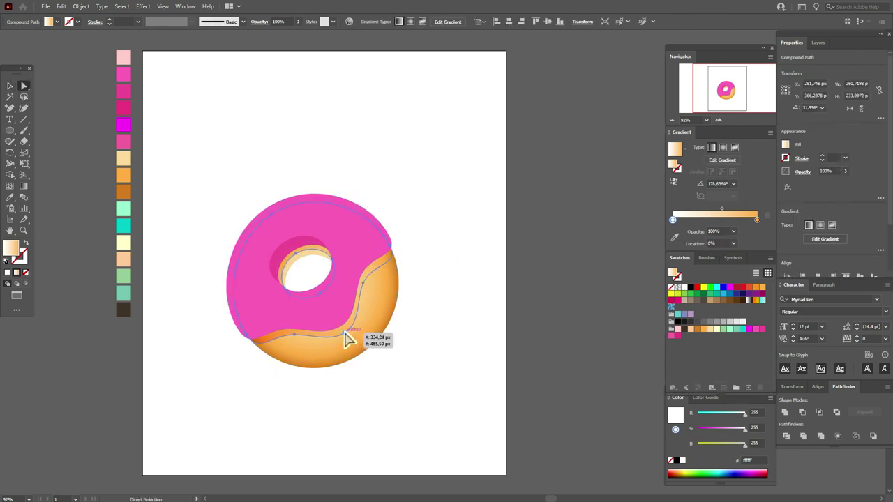
drag(347, 340, 351, 341)
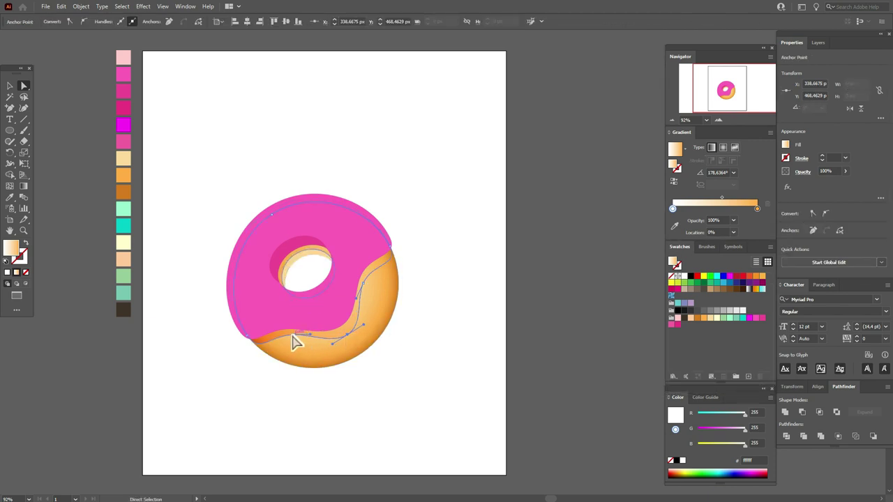
click(293, 340)
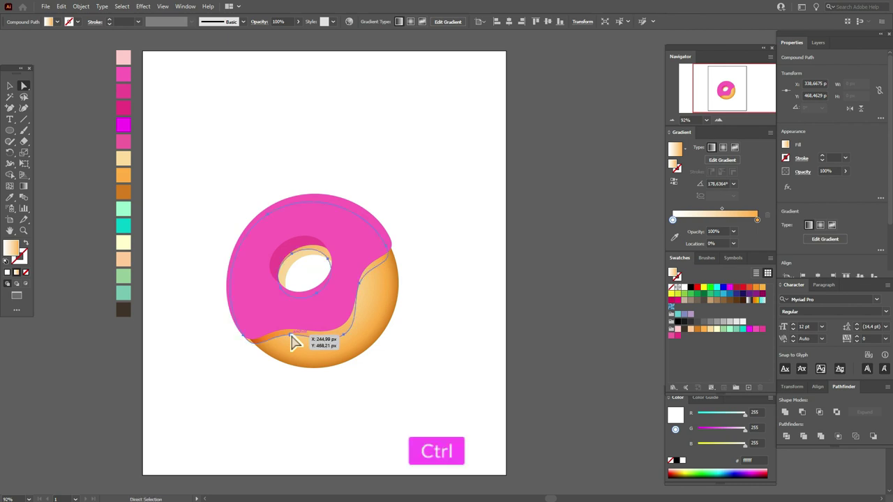
key(ctrl+z)
drag(293, 342, 296, 340)
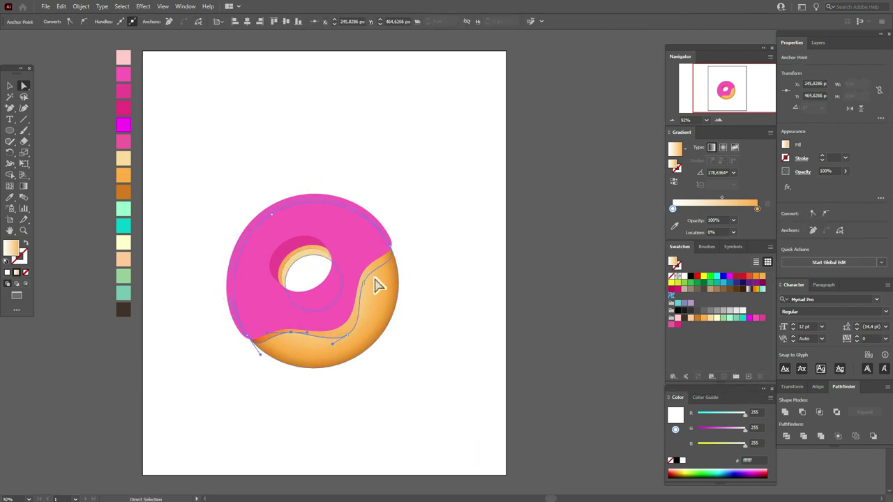
drag(366, 291, 368, 288)
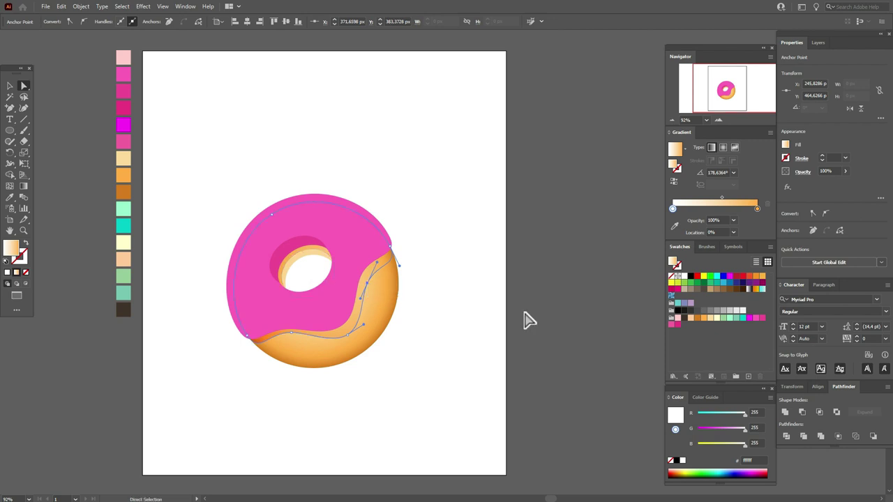
click(529, 336)
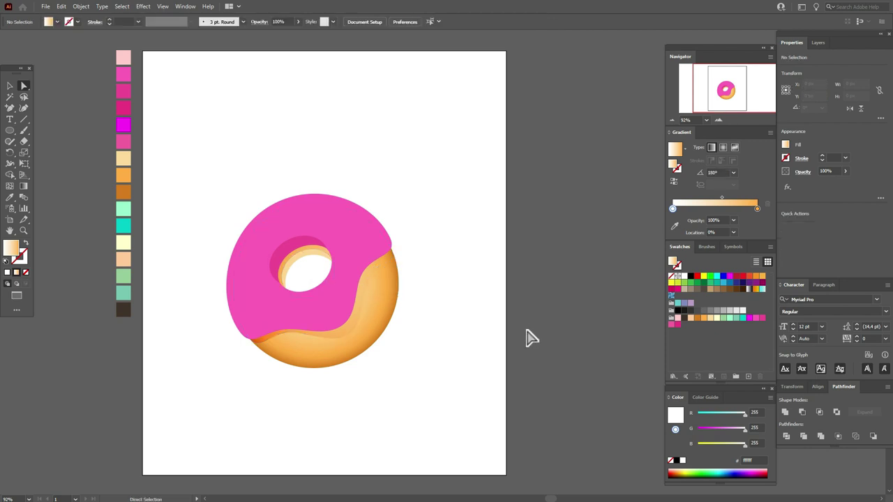
click(292, 336)
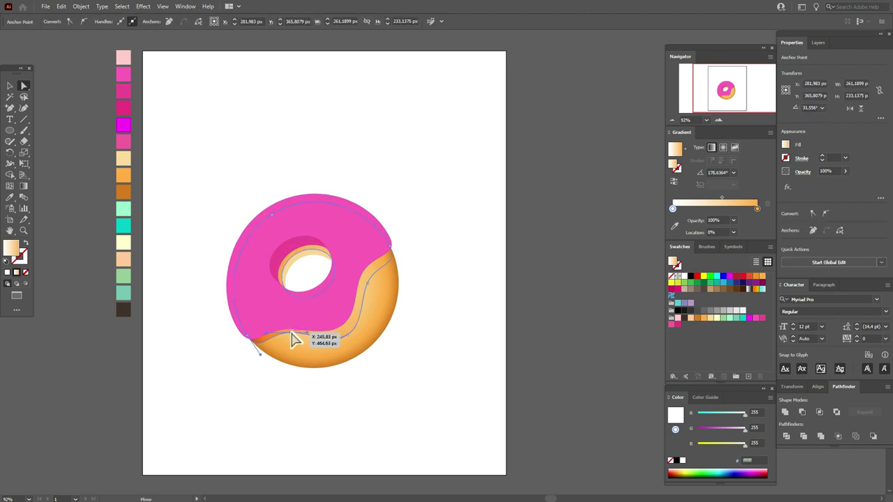
click(554, 342)
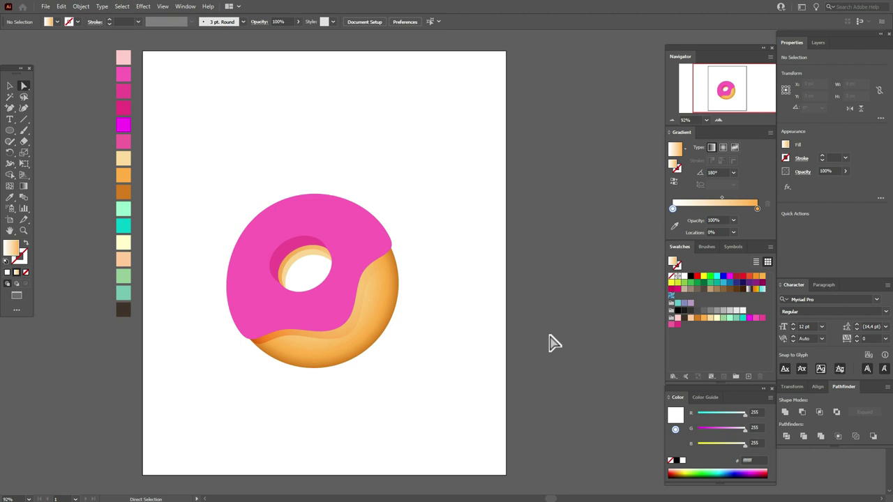
- Create an inner copy of the pink glaze with Offset Path at -13 px and miter joins
click(10, 86)
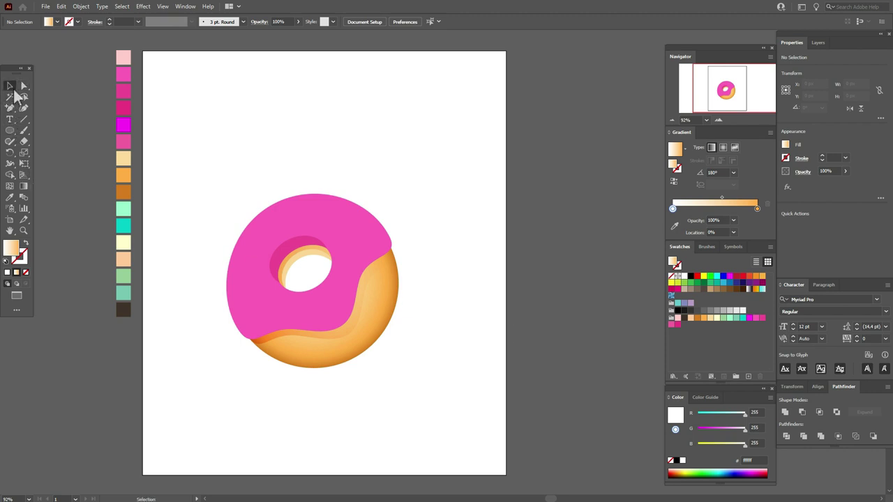
click(351, 211)
click(81, 6)
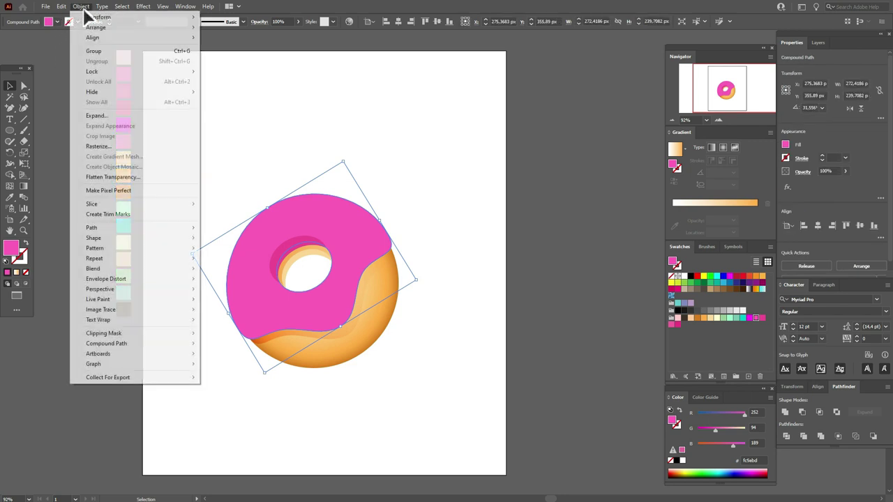
mouse_move(161, 231)
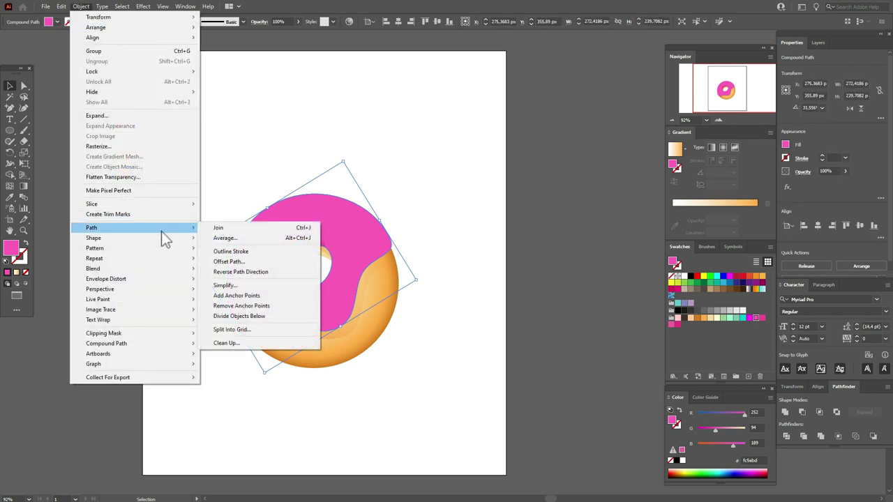
click(254, 260)
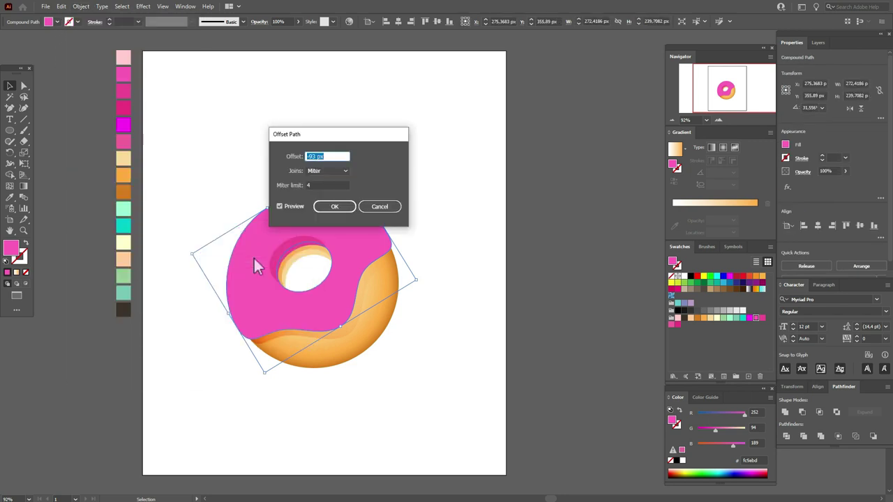
text(-10)
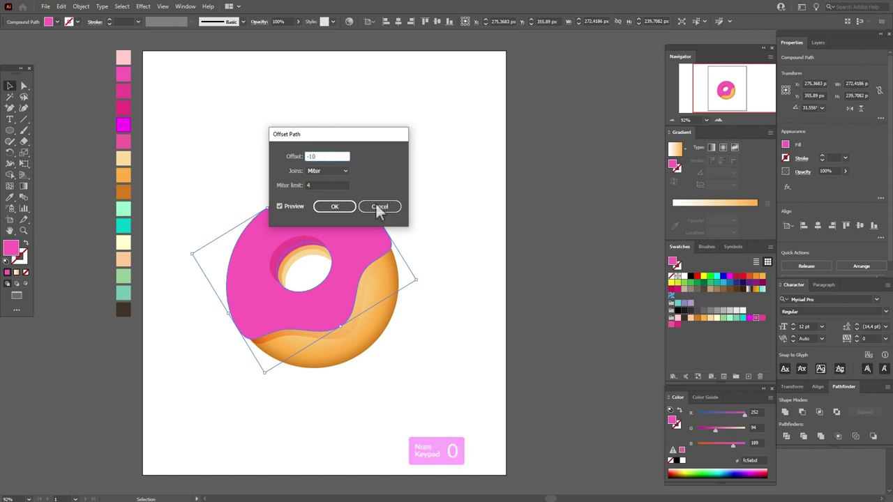
click(294, 210)
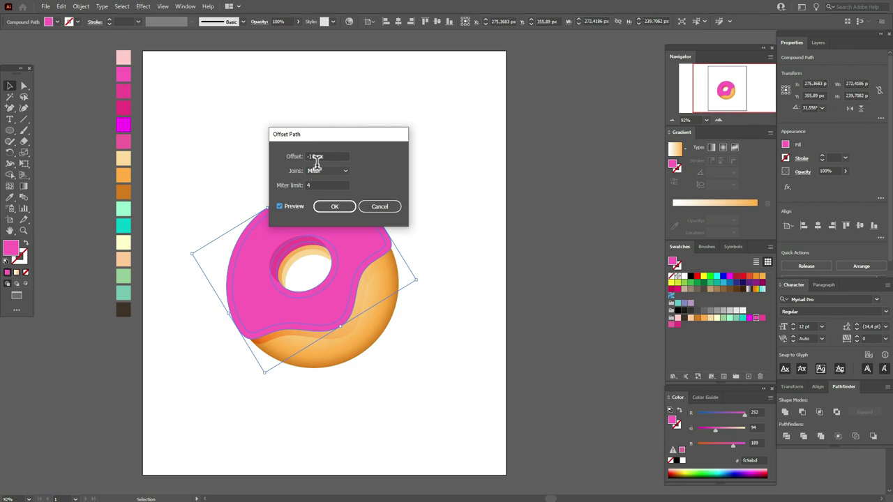
drag(314, 157, 319, 156)
text(3)
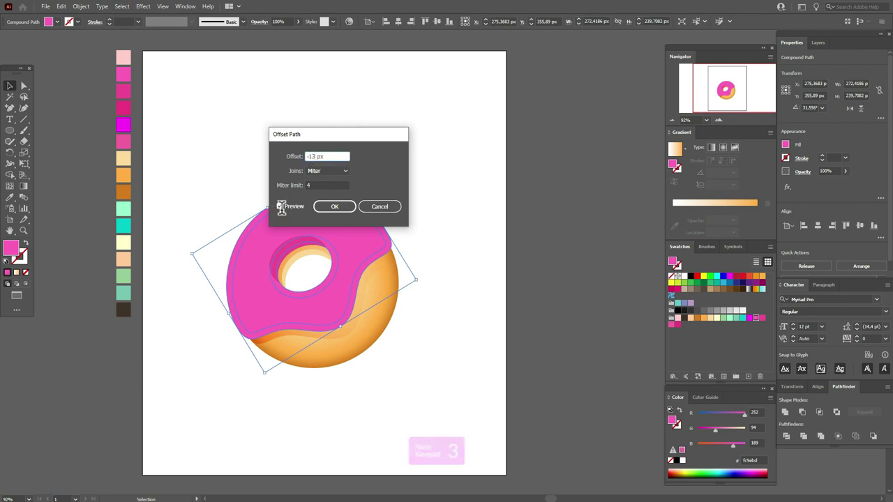
click(281, 207)
click(333, 209)
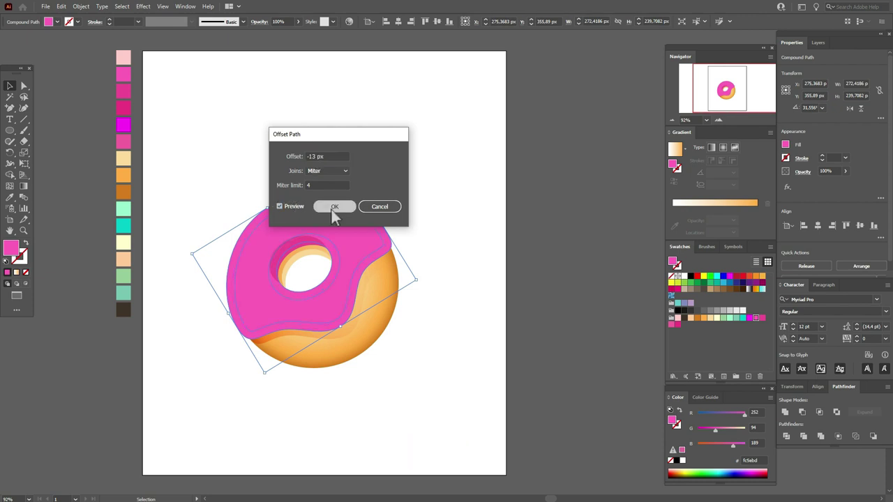
- Fill the inner glaze copy with the light pink palette color and apply a Gaussian Blur of about 15.2 pixels
click(9, 198)
click(124, 59)
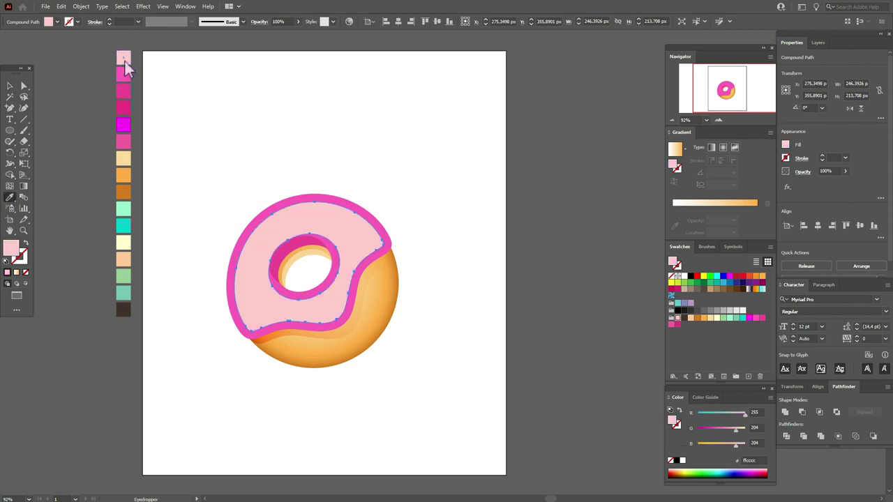
click(143, 6)
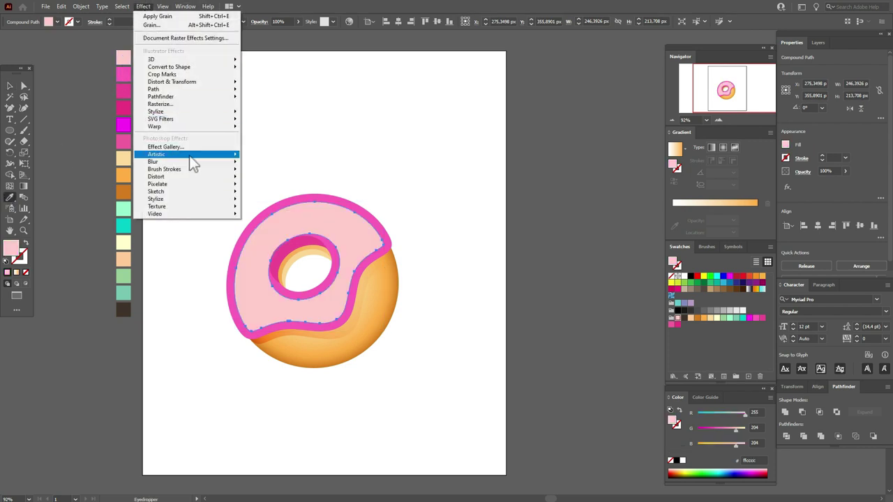
mouse_move(192, 161)
click(264, 165)
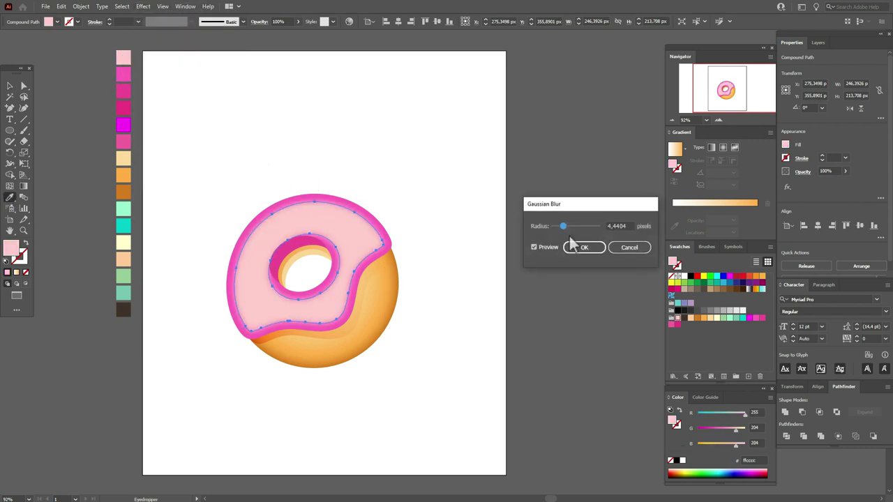
drag(570, 226, 576, 226)
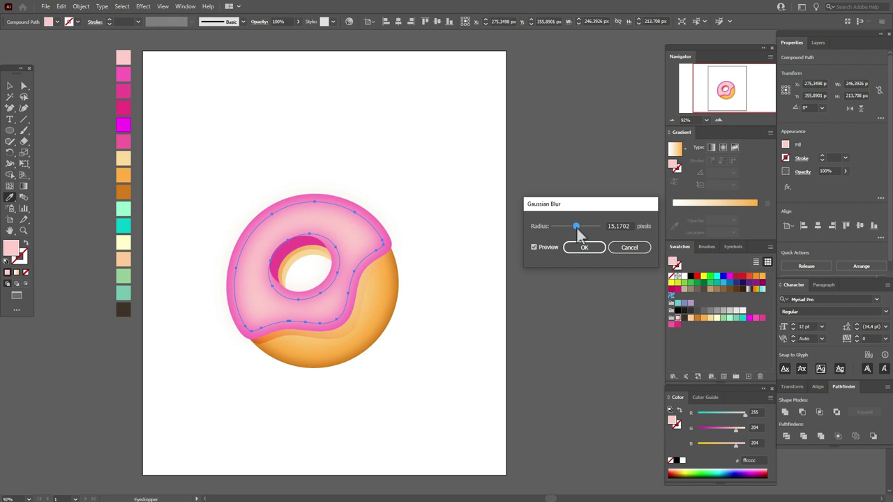
click(579, 244)
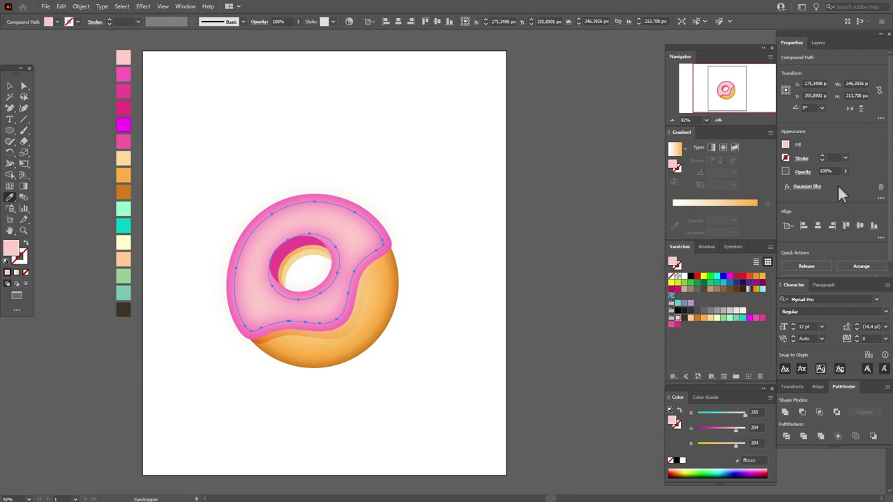
- Try opacities of 30% and 50% on the blurred light pink shape
text(30)
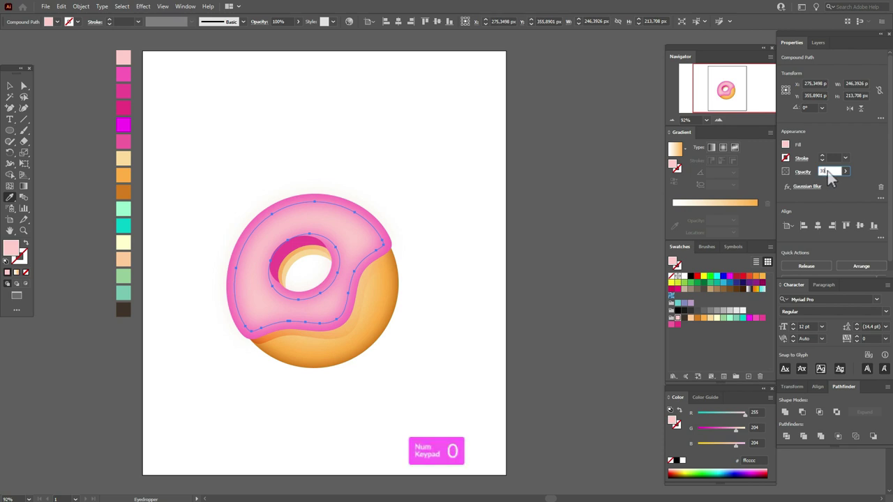
key(Return)
click(827, 171)
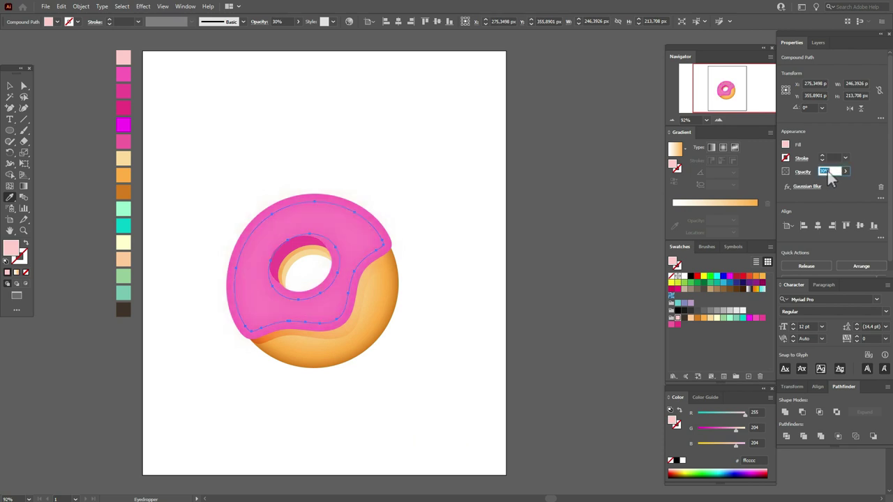
text(50)
key(Return)
click(584, 272)
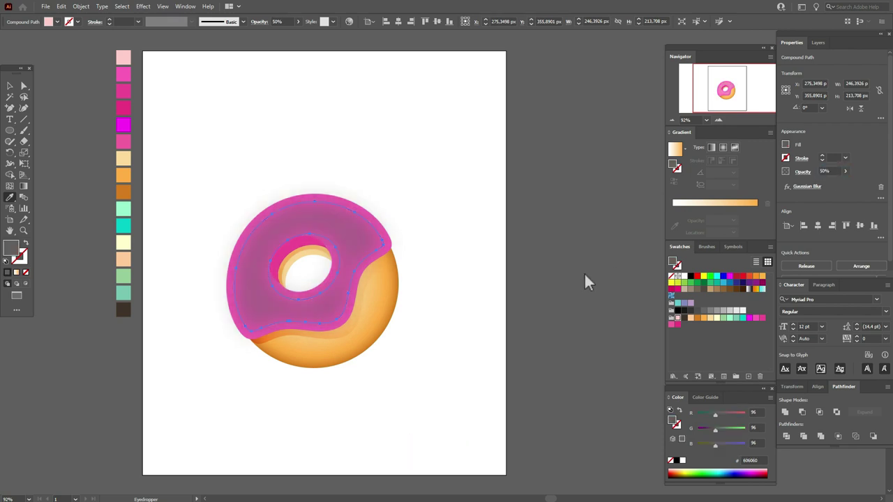
key(ctrl+z)
- Set the blurred light pink shape's opacity to 65%
click(9, 85)
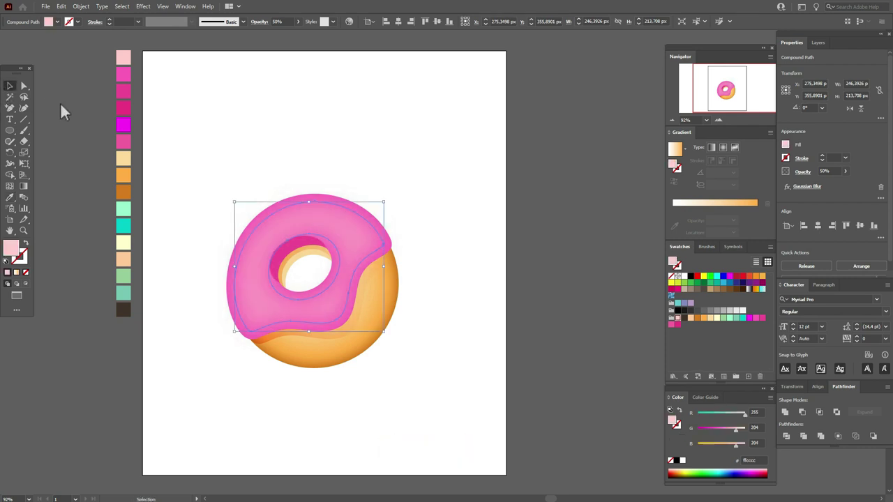
click(61, 106)
click(321, 215)
text(65)
key(Return)
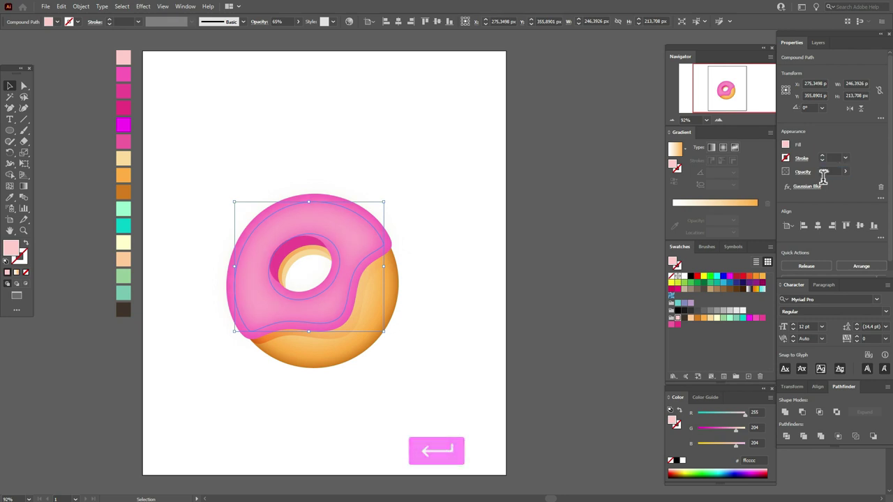
- Shrink the blurred light pink shape vertically by pulling in both its upper and lower edges
key(shift)
drag(309, 201, 309, 206)
drag(309, 332, 307, 323)
click(541, 276)
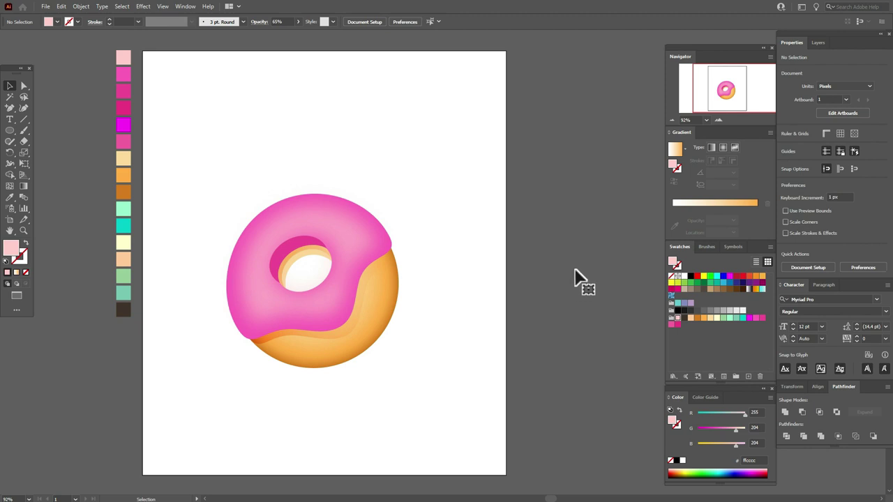
- Draw a closed curved band about 62 px across along the donut hole's upper edge with the Pen tool, filled magenta (#ff00ff) without a stroke
click(10, 197)
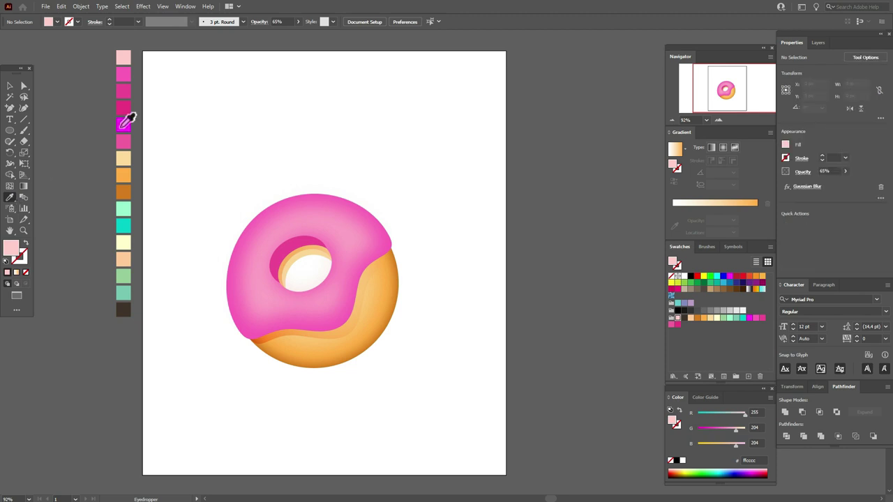
click(126, 129)
drag(10, 108, 43, 108)
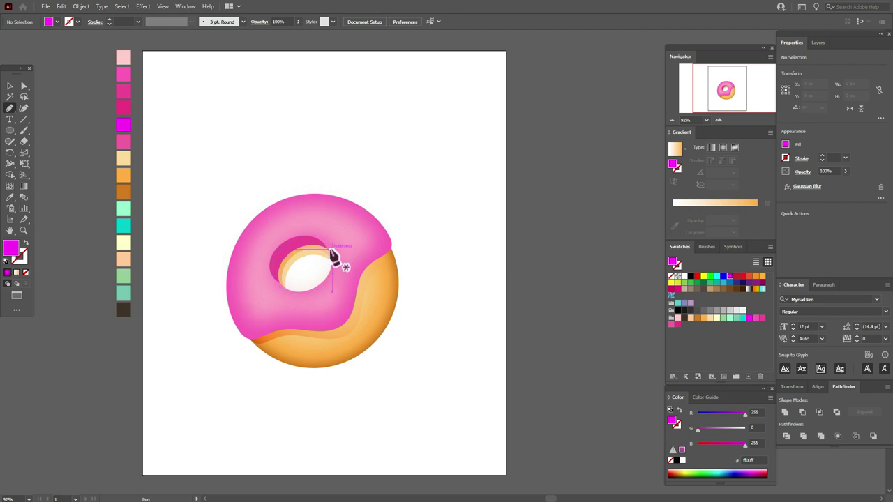
click(288, 233)
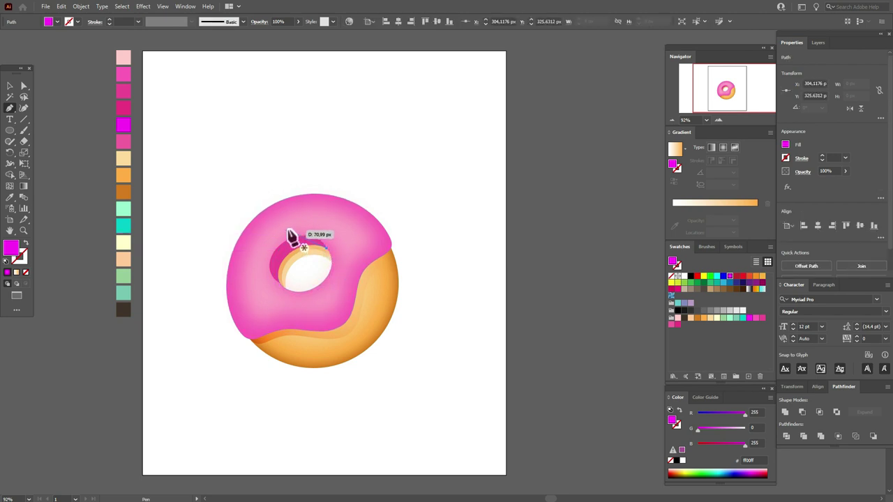
mouse_move(280, 234)
mouse_down()
mouse_move(244, 239)
mouse_move(288, 231)
mouse_move(319, 253)
mouse_up()
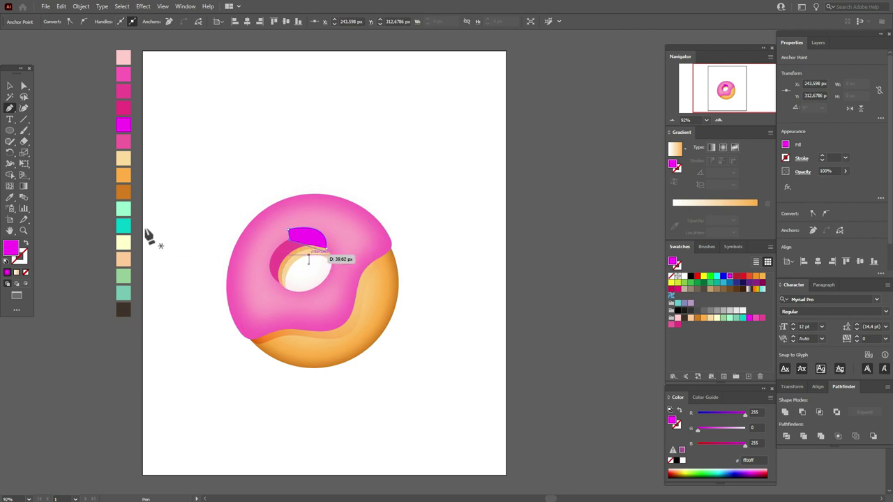
key(shift+x)
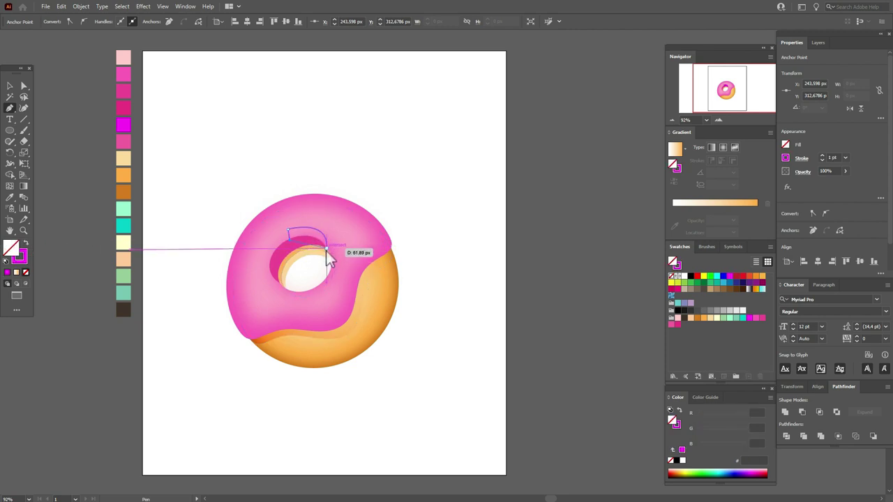
click(328, 251)
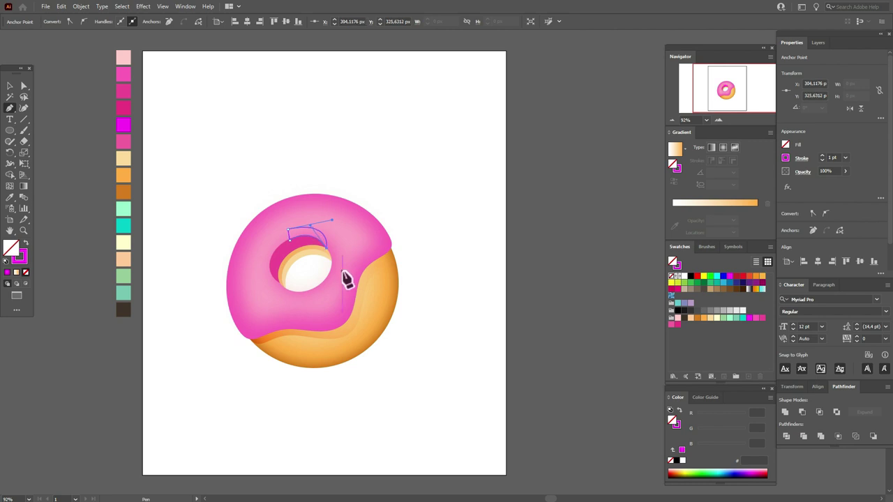
click(26, 243)
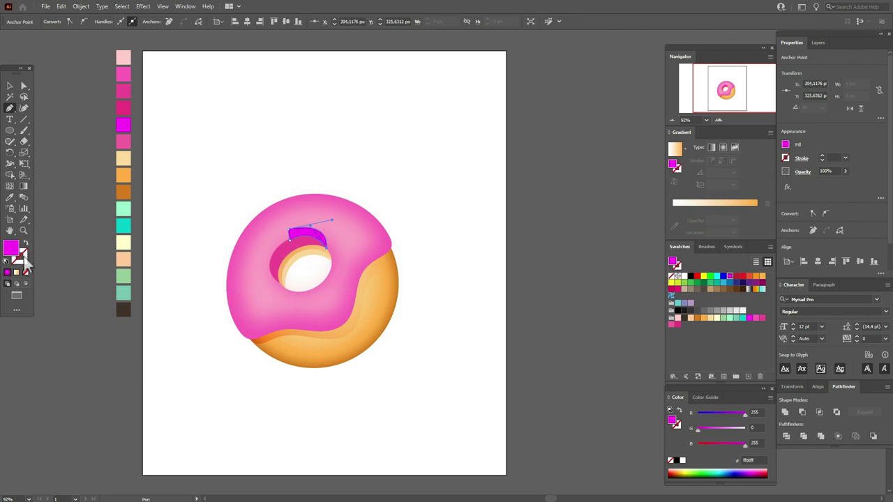
click(13, 250)
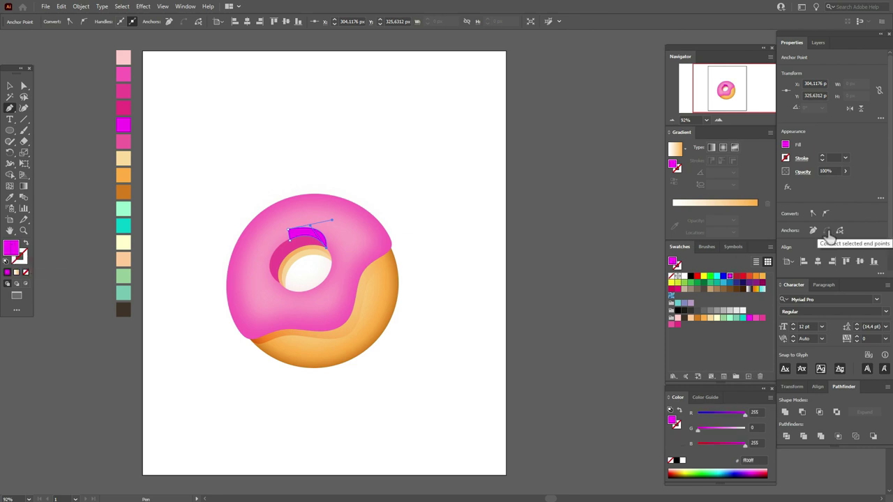
- Fill the band above the donut hole with a linear white-to-magenta gradient and set its blend mode to Multiply
click(712, 148)
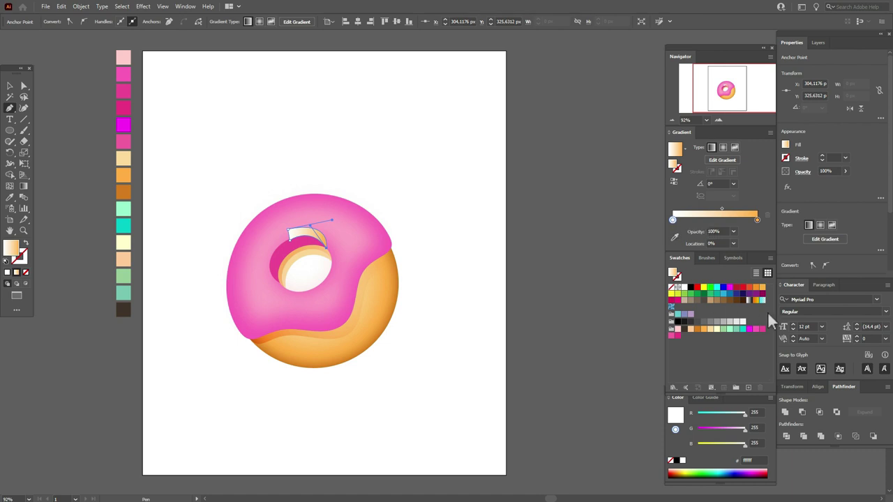
drag(757, 329, 762, 224)
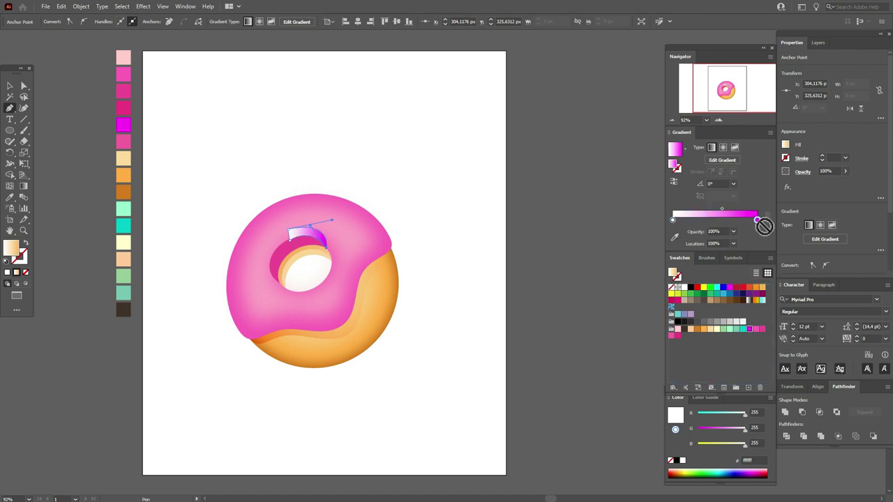
click(803, 171)
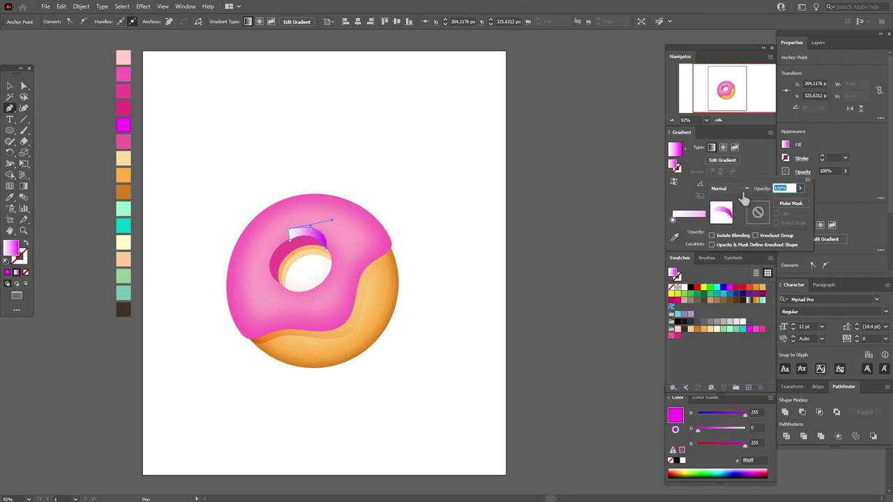
click(729, 189)
click(736, 223)
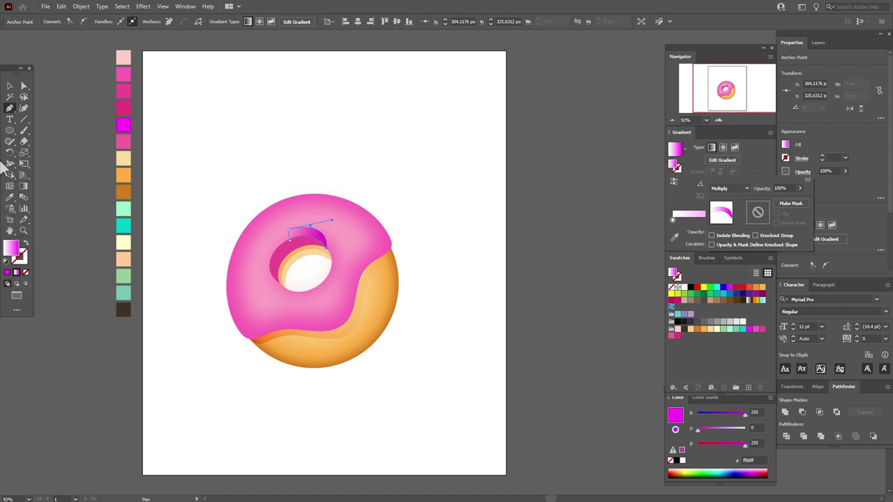
- Apply a Gaussian Blur with a radius of about 3 pixels to the gradient band
click(9, 86)
click(9, 86)
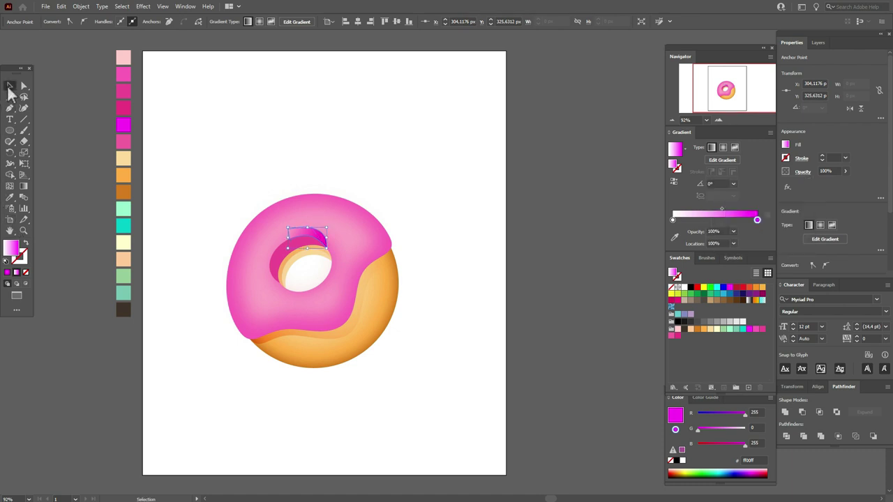
click(143, 6)
mouse_move(209, 162)
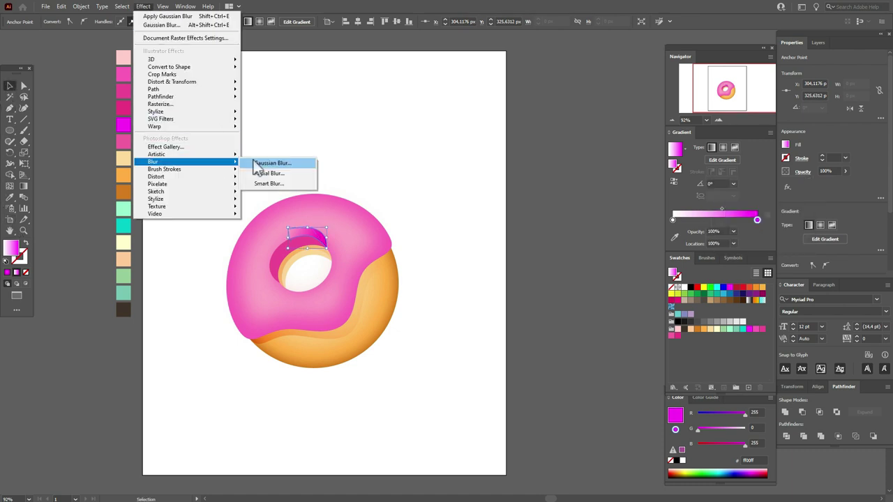
click(257, 164)
drag(572, 228, 562, 234)
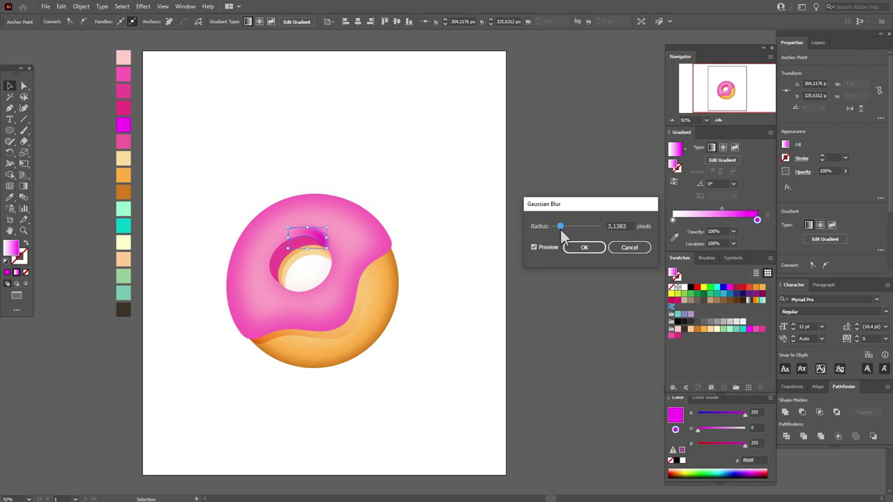
click(598, 251)
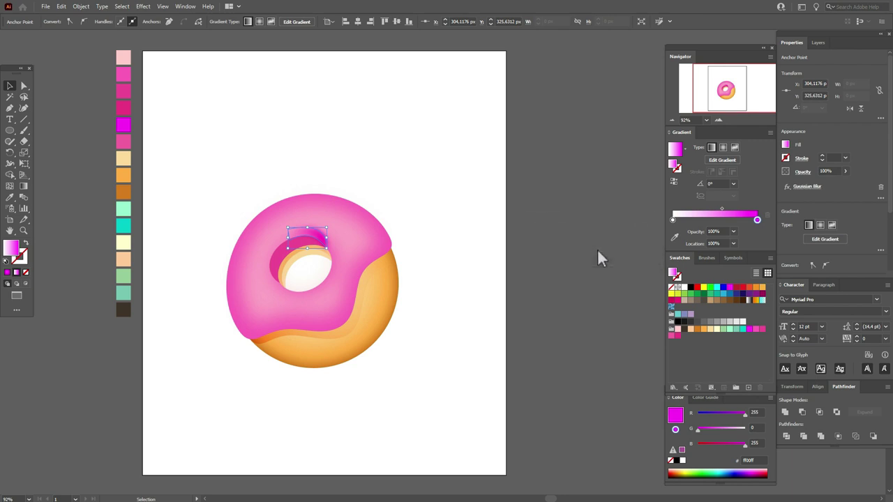
click(599, 248)
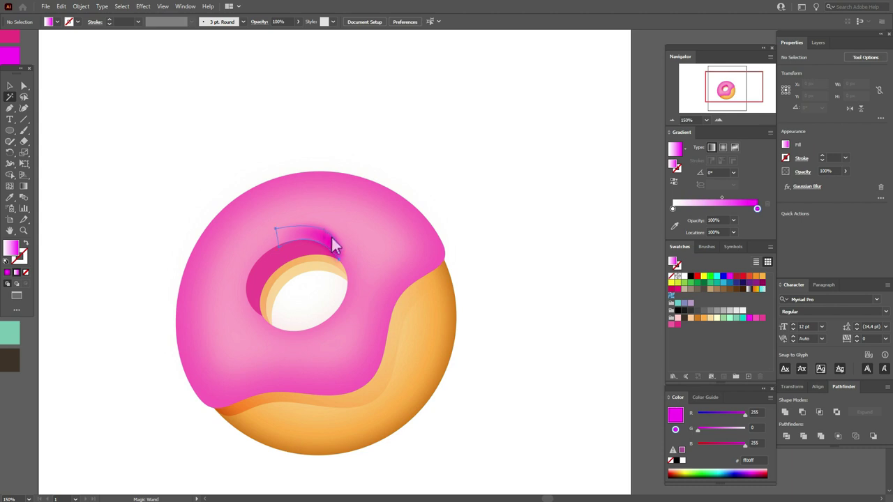
- Reposition the blurred magenta band against the upper-right edge of the donut hole
click(331, 238)
click(10, 85)
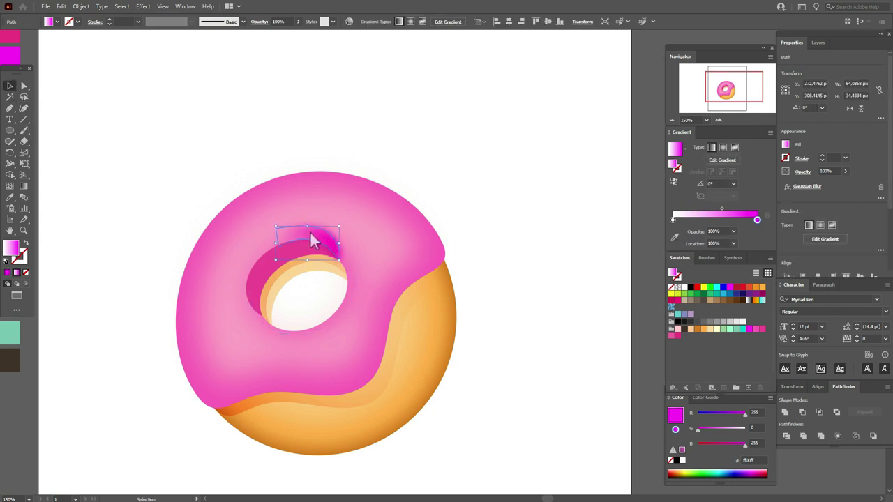
drag(313, 240, 341, 249)
click(636, 275)
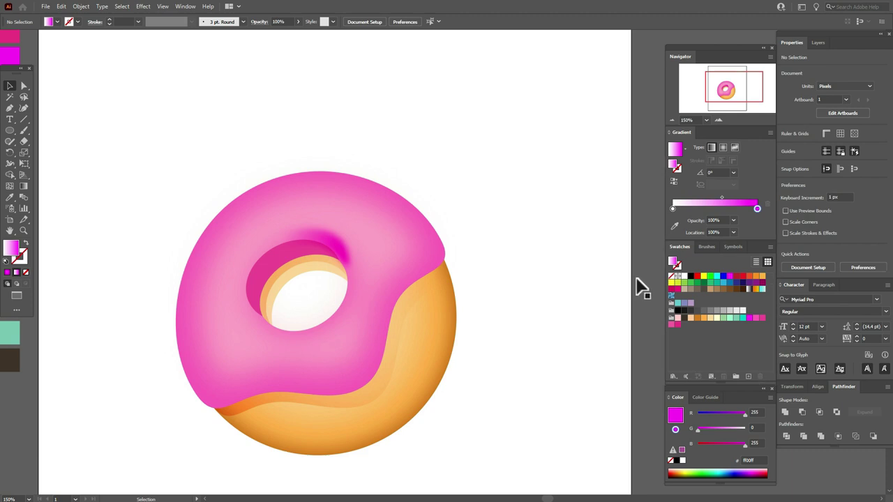
- Reshape the magenta band by moving its upper-left anchor point upward and its lower-right end anchor slightly down along the hole
click(24, 85)
click(336, 249)
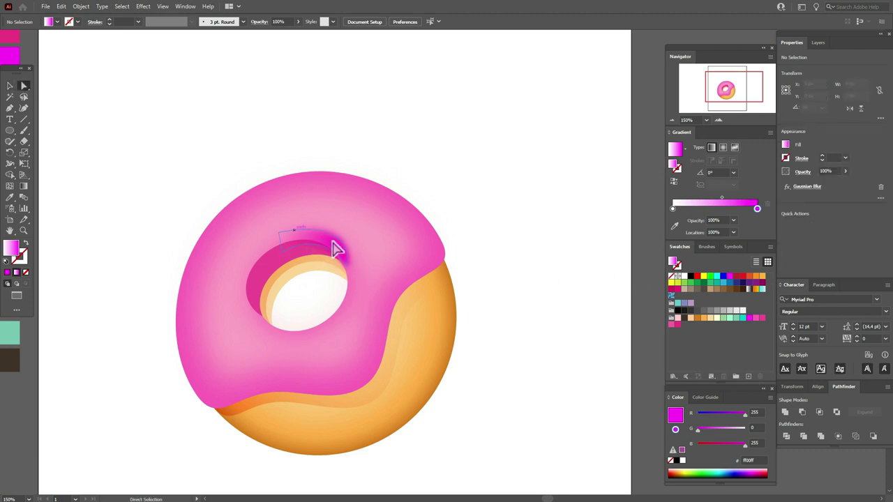
drag(284, 240, 281, 228)
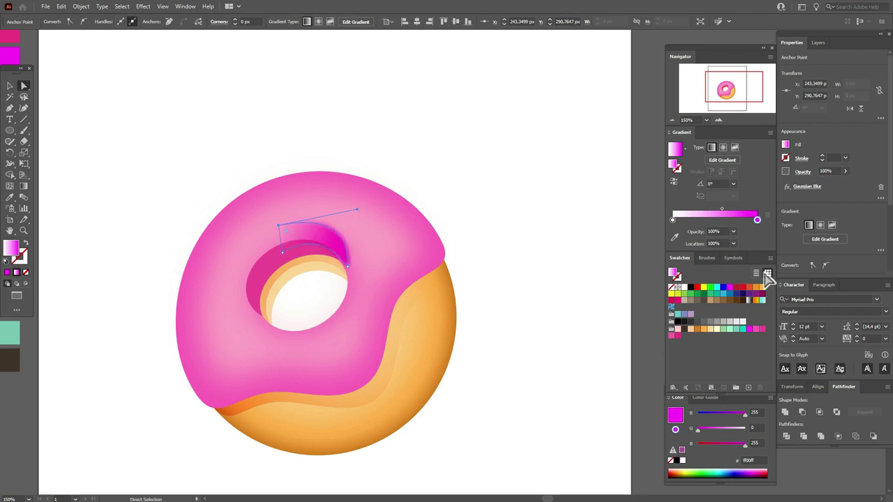
click(651, 268)
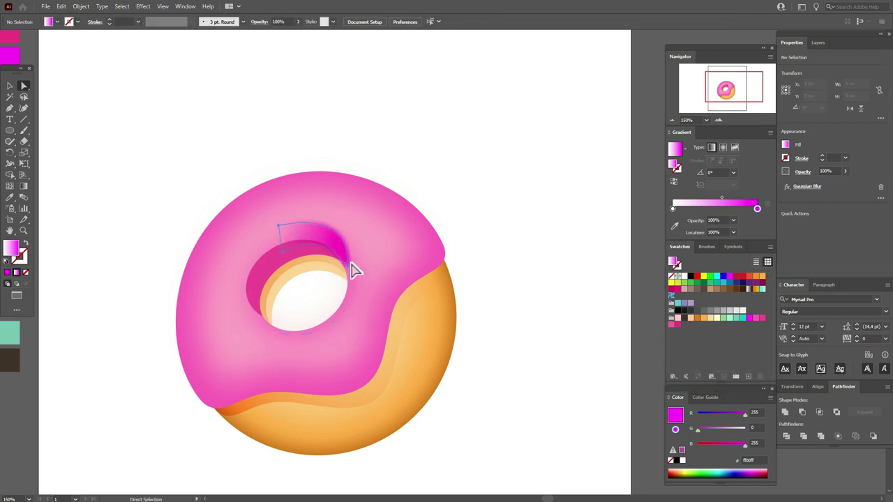
click(348, 268)
drag(348, 268, 349, 272)
click(649, 262)
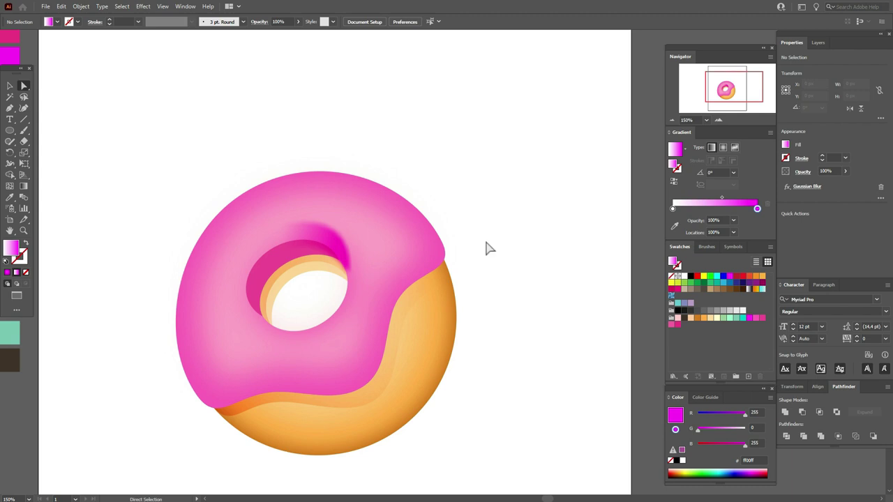
- Reduce the magenta band's Gaussian Blur radius to about 2.05 pixels
key(v)
click(339, 249)
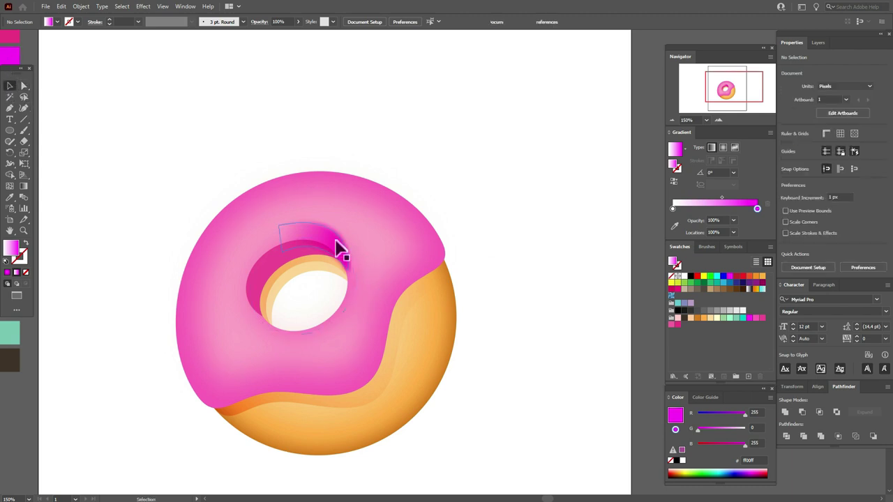
click(808, 189)
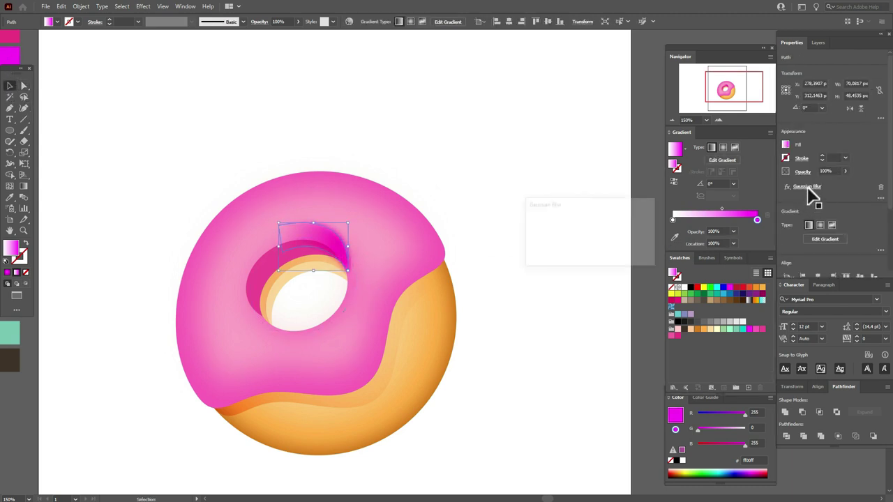
drag(559, 227, 557, 228)
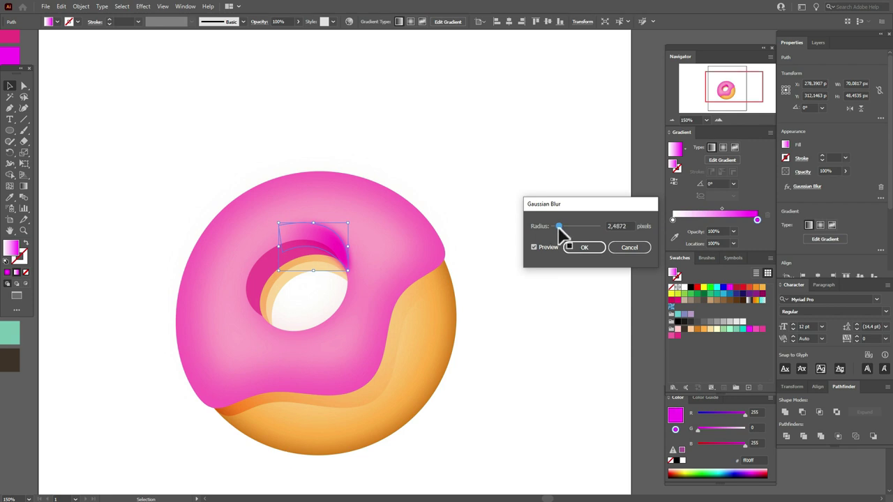
click(597, 250)
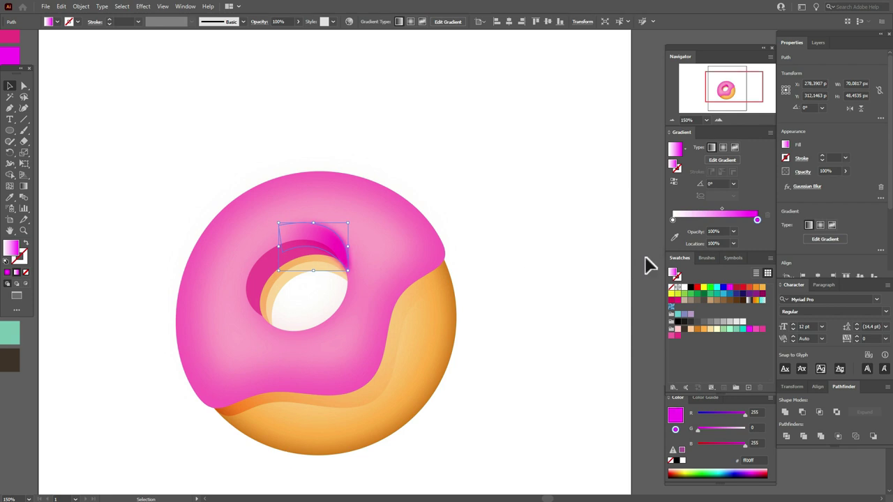
click(646, 258)
- Set the Gaussian Blur radius of the light pink glaze highlight to about 10.83 pixels
click(416, 242)
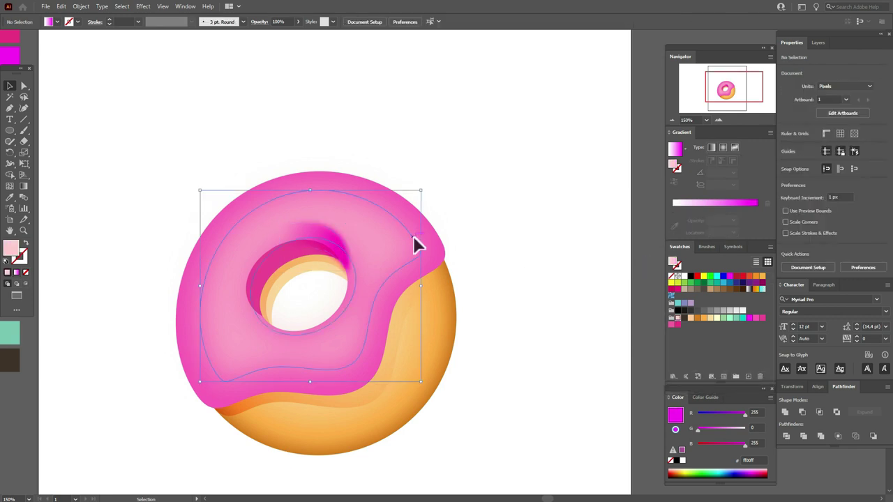
click(808, 187)
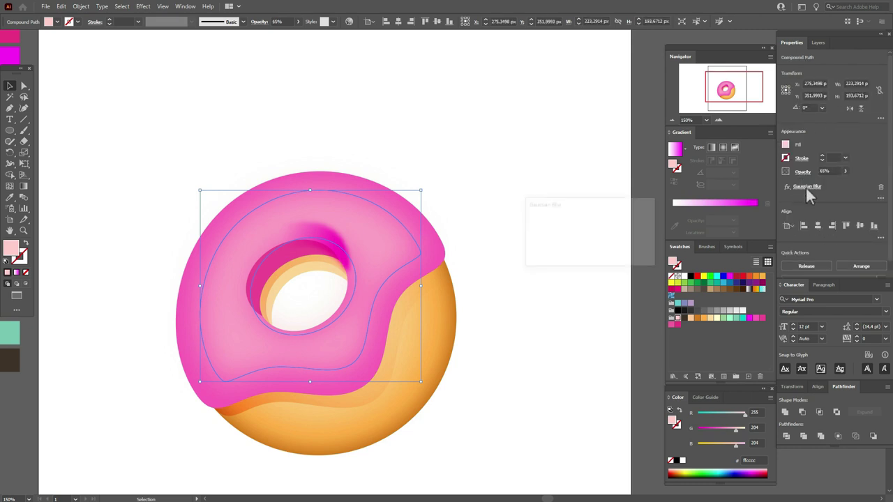
drag(577, 228, 576, 226)
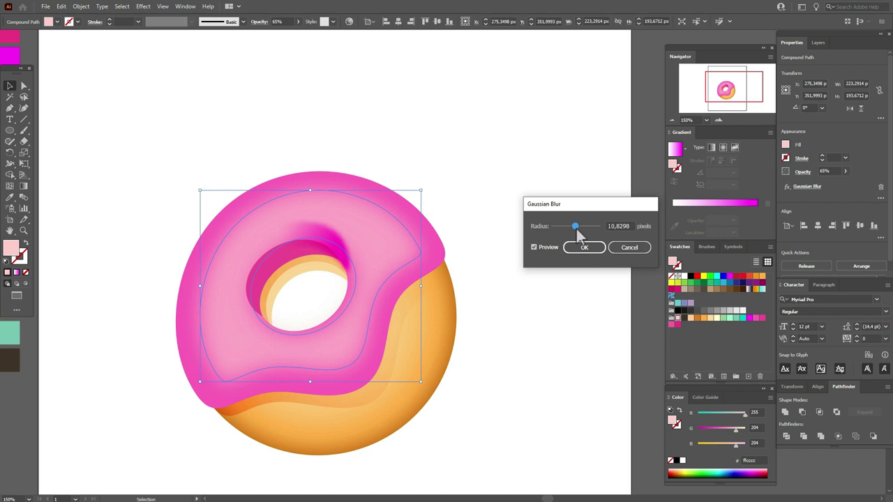
click(583, 247)
click(646, 245)
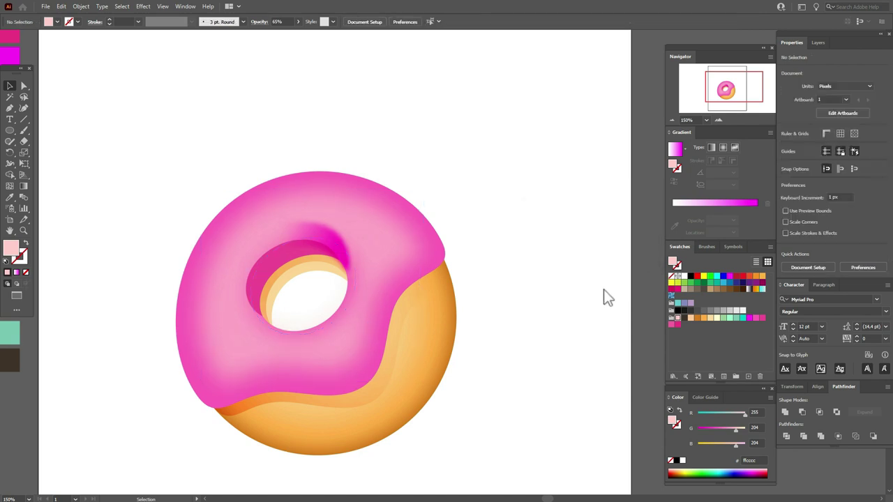
- Check the Gaussian Blur settings of the magenta band beside the donut hole
click(343, 244)
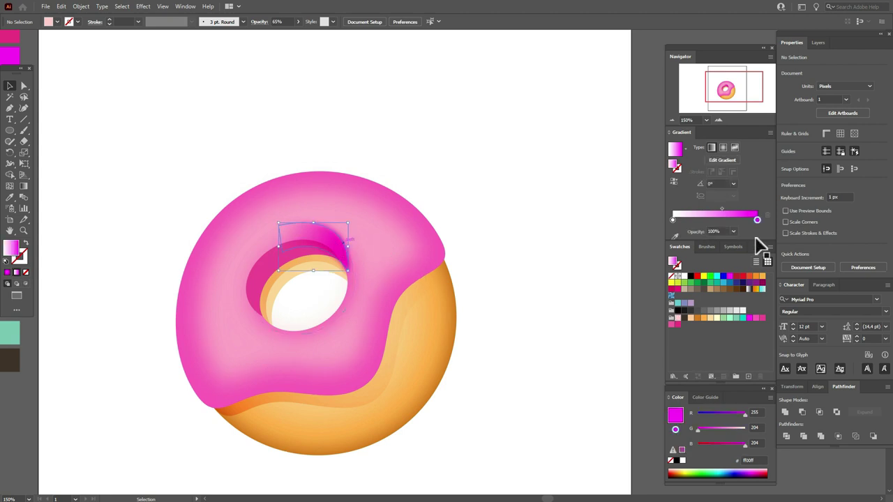
click(807, 187)
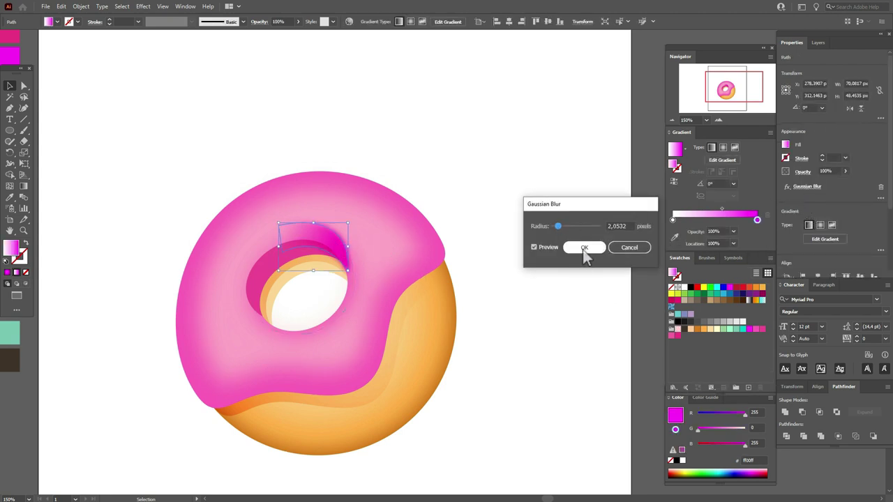
click(584, 249)
click(654, 248)
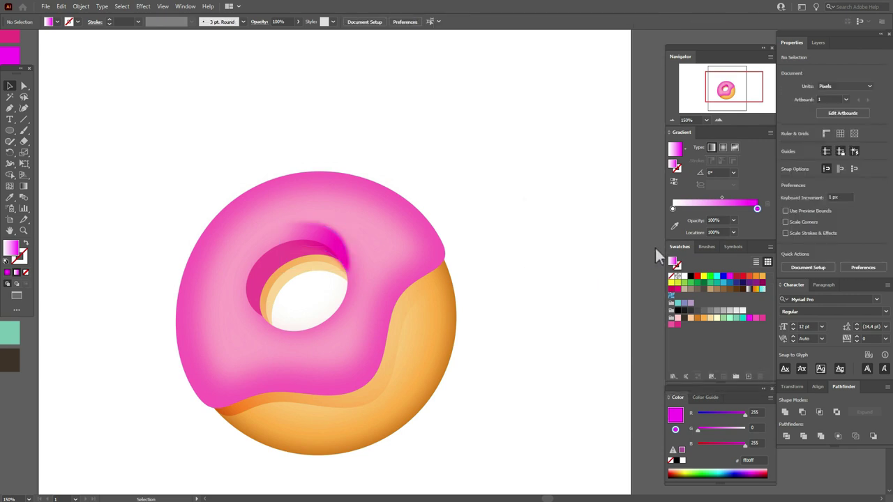
- Enlarge the light pink glaze highlight to about 238 by 206 px by extending its lower and upper edges
click(400, 254)
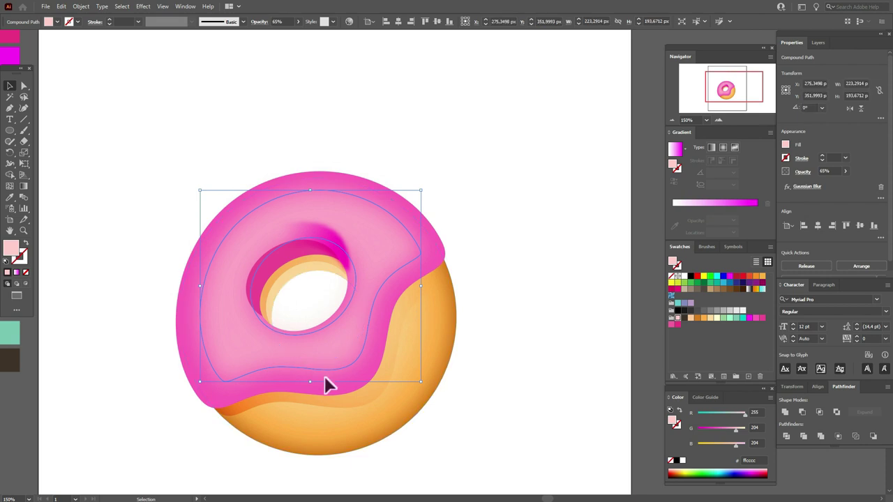
drag(309, 382, 306, 388)
drag(334, 355, 331, 355)
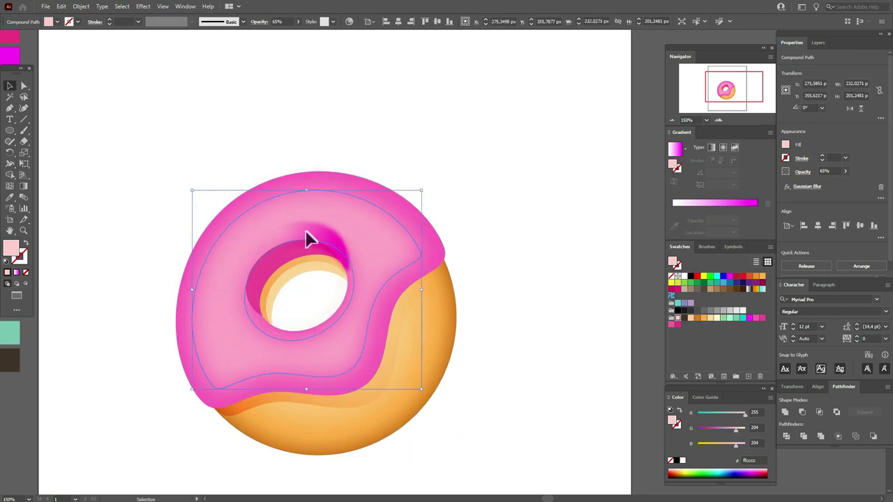
drag(310, 193, 309, 191)
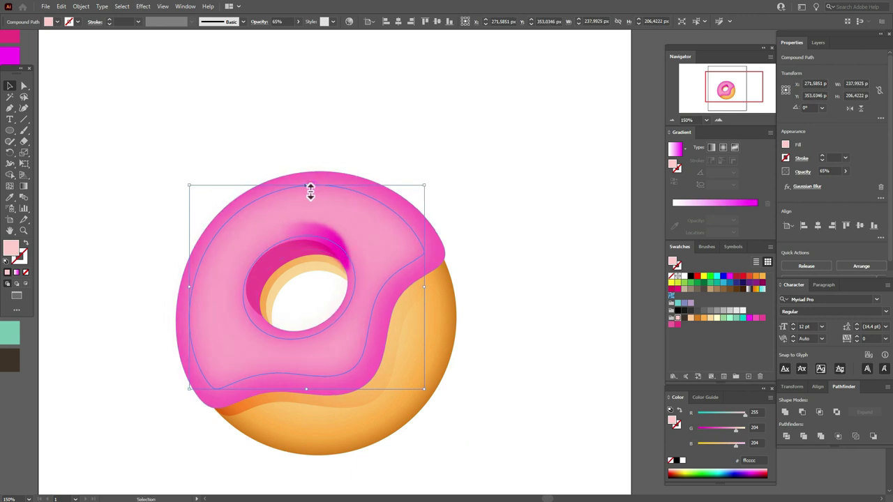
- Set the light pink glaze highlight's Gaussian Blur radius to about 9.43 pixels
click(816, 187)
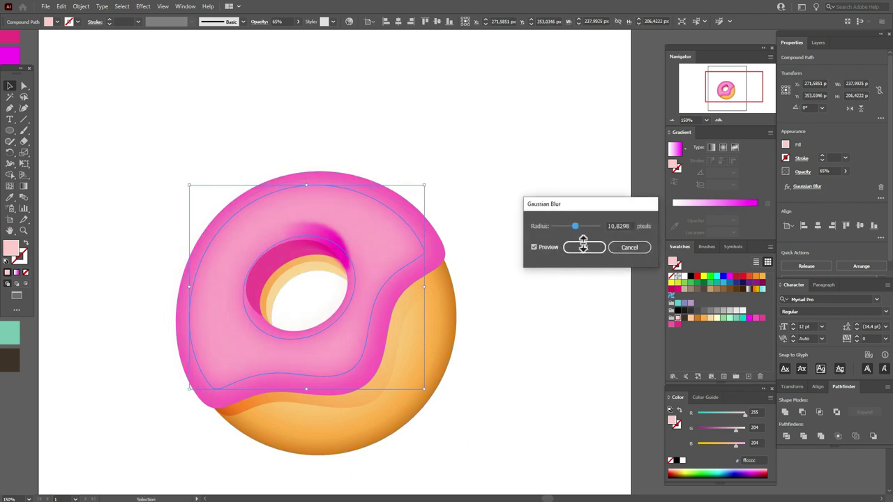
drag(575, 229, 576, 229)
click(591, 248)
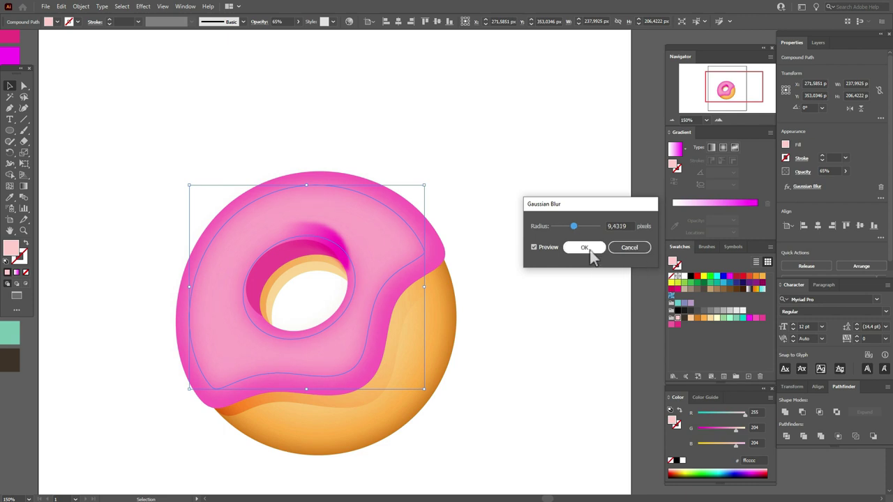
click(654, 257)
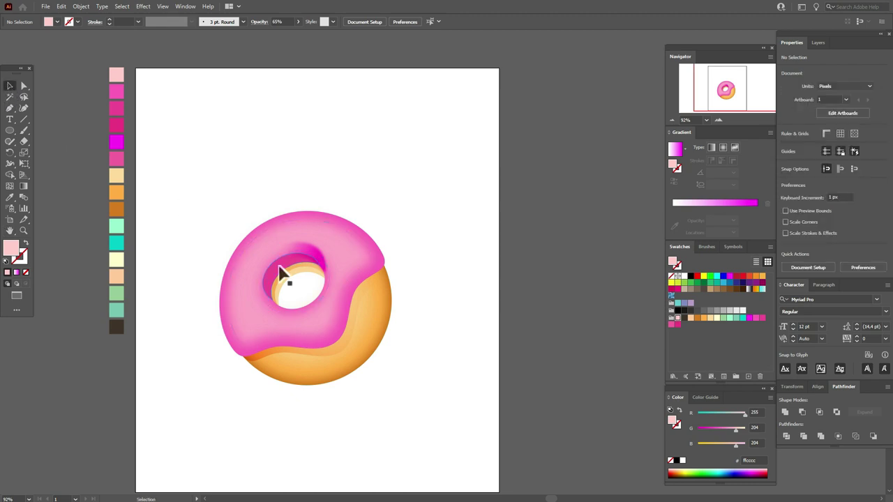
- Duplicate the pink inner-hole shape in place and apply a Gaussian Blur of about 5.31 pixels to the copy
click(282, 273)
key(ctrl+c)
key(ctrl+f)
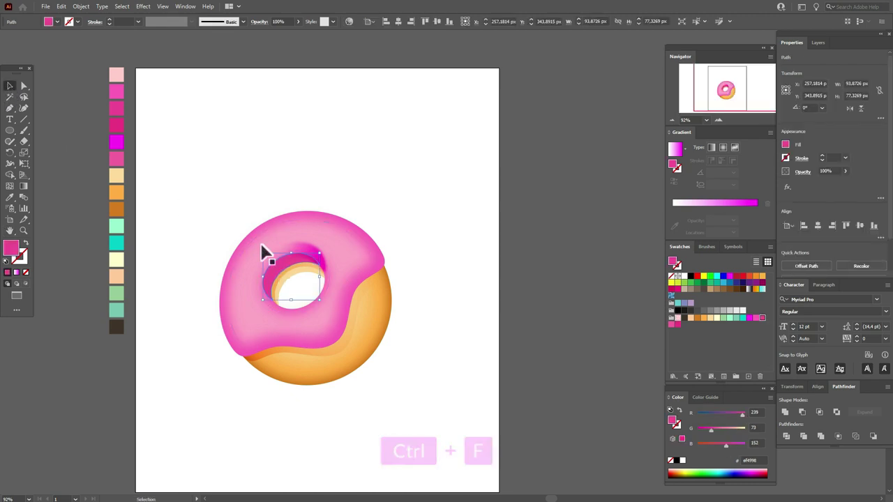
click(143, 6)
mouse_move(203, 165)
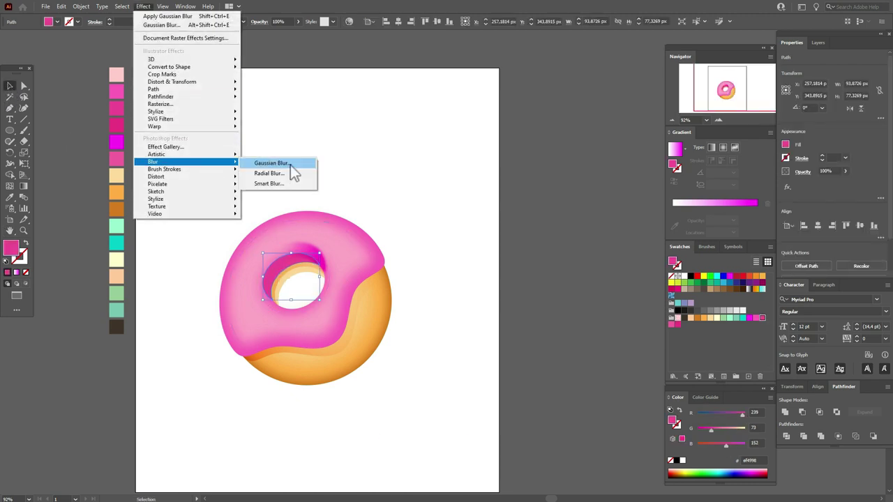
click(290, 166)
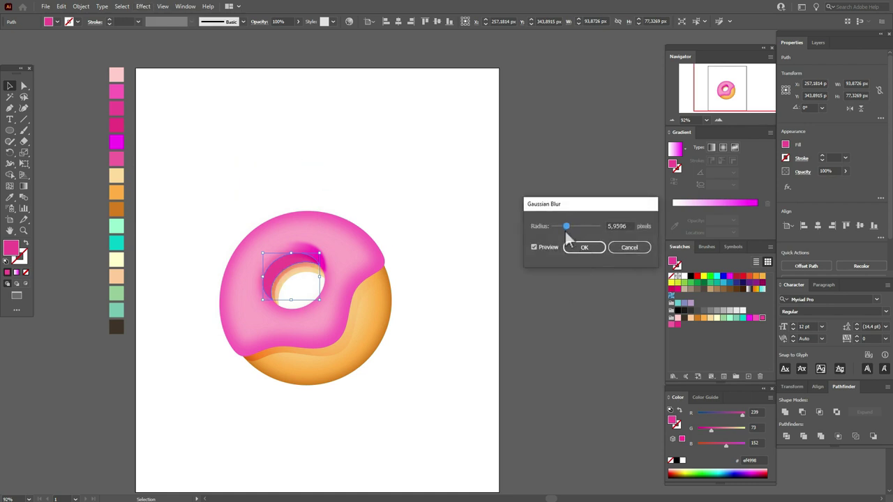
drag(566, 230, 565, 231)
click(584, 252)
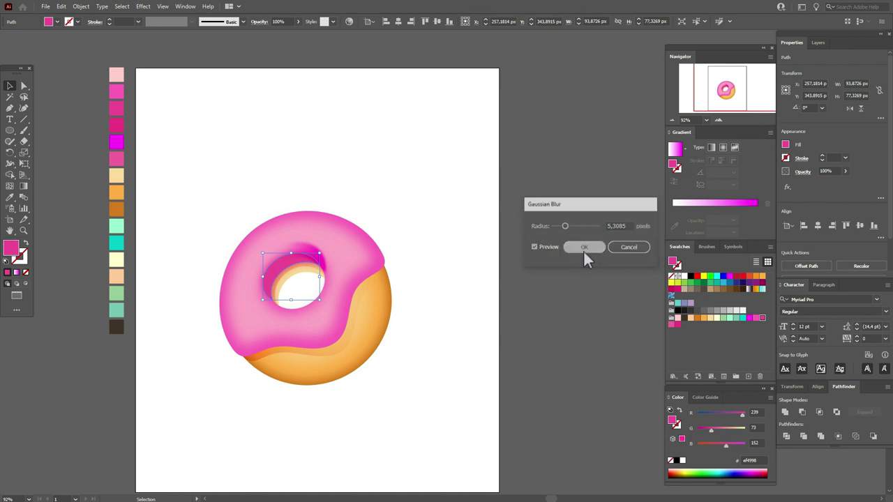
click(584, 253)
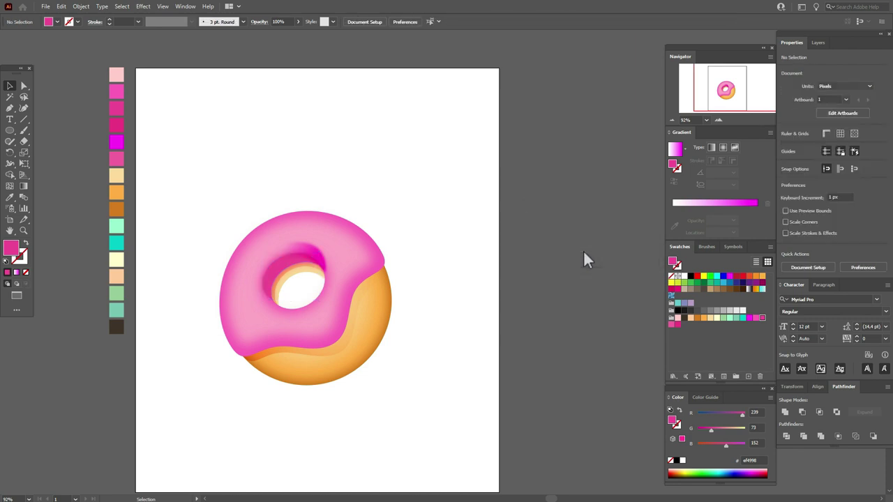
- Move the blurred light pink highlight off the glaze toward the upper left and duplicate the pink glaze shape in place
click(342, 228)
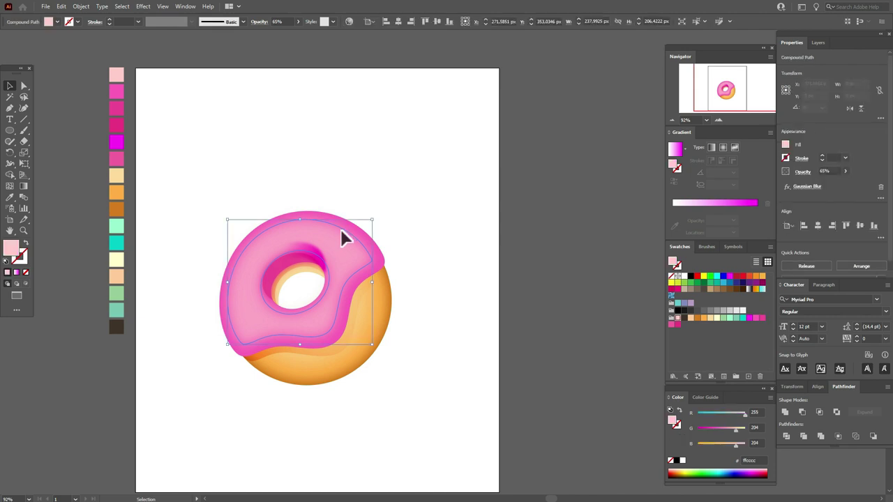
drag(341, 233, 277, 154)
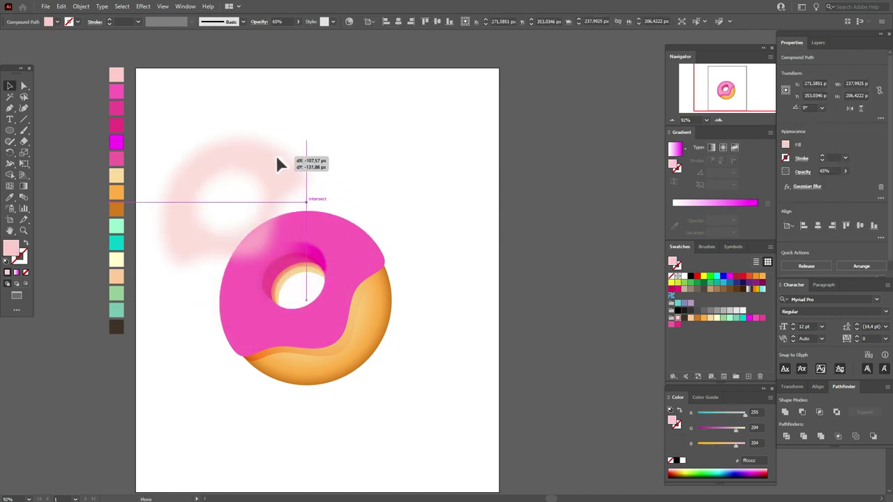
click(344, 249)
key(ctrl)
key(ctrl+f)
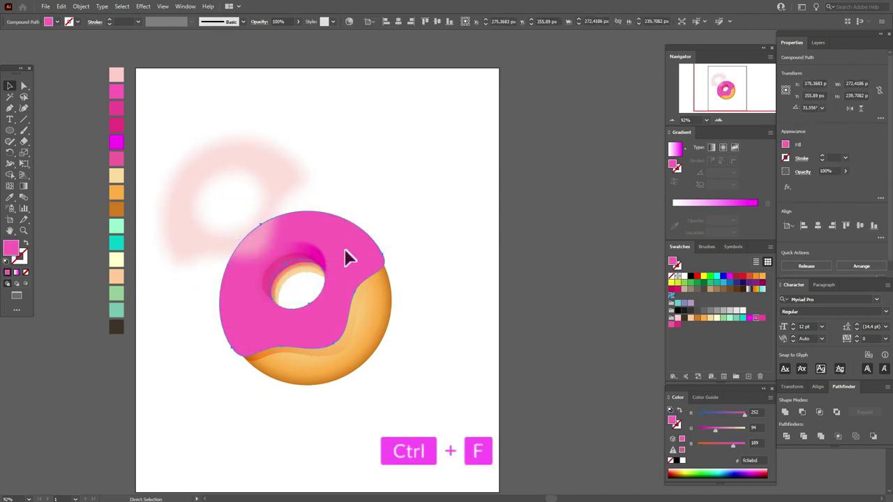
- Offset the glaze copy about 9 px left and 15 px up, leaving a narrow strip along the glaze's wavy lower edge
drag(345, 248, 336, 235)
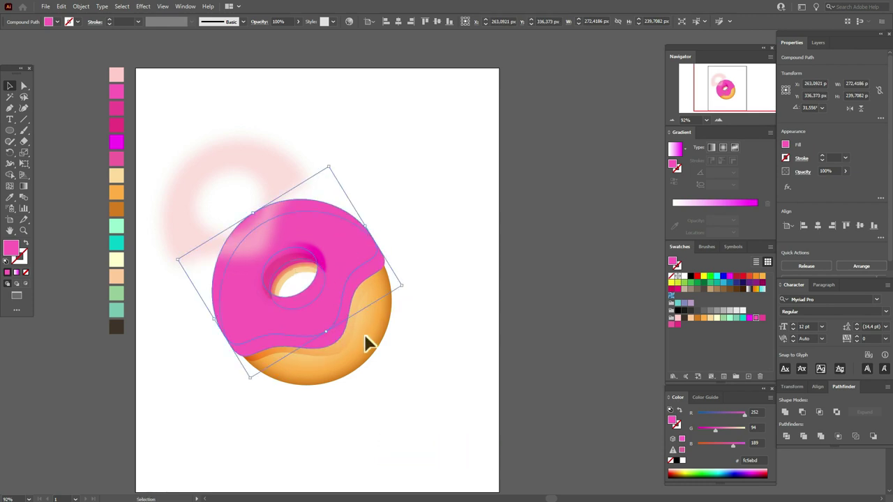
key(Down)
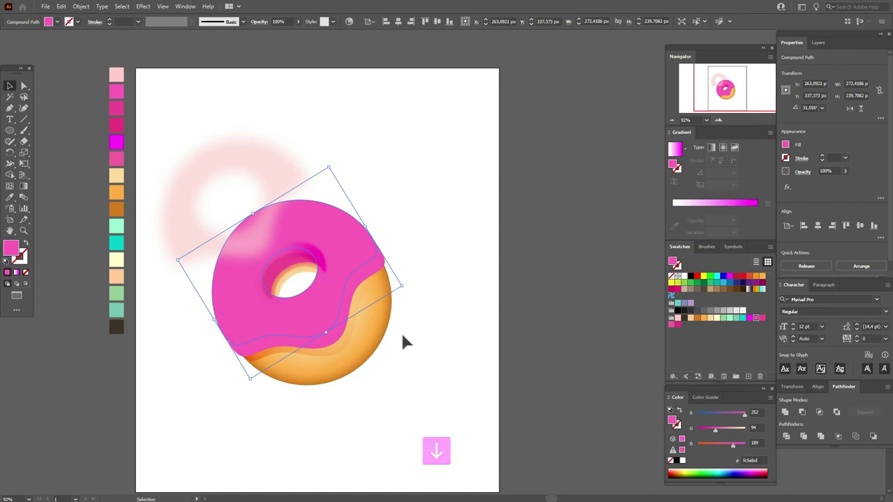
key(Right)
key(Right)
key(Down)
key(Right)
key(Down)
key(Down)
key(Down)
key(Down)
key(Down)
key(Down)
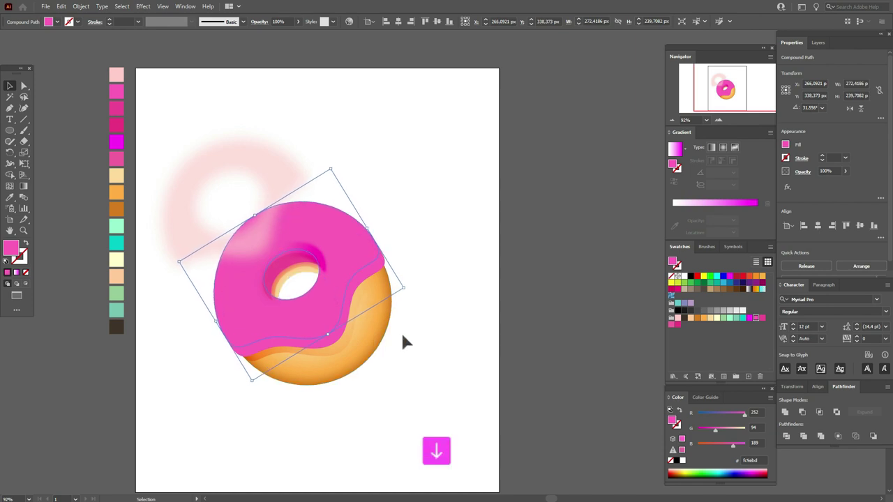
key(Up)
key(Up)
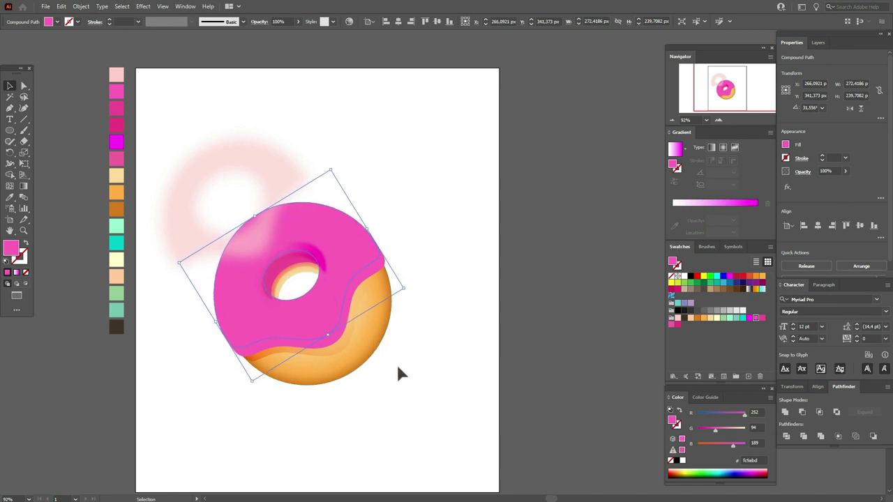
- Split the overlapping glaze shapes with Pathfinder, ungroup them and delete the surplus pieces, keeping the strip along the wavy lower edge
shift+click(335, 342)
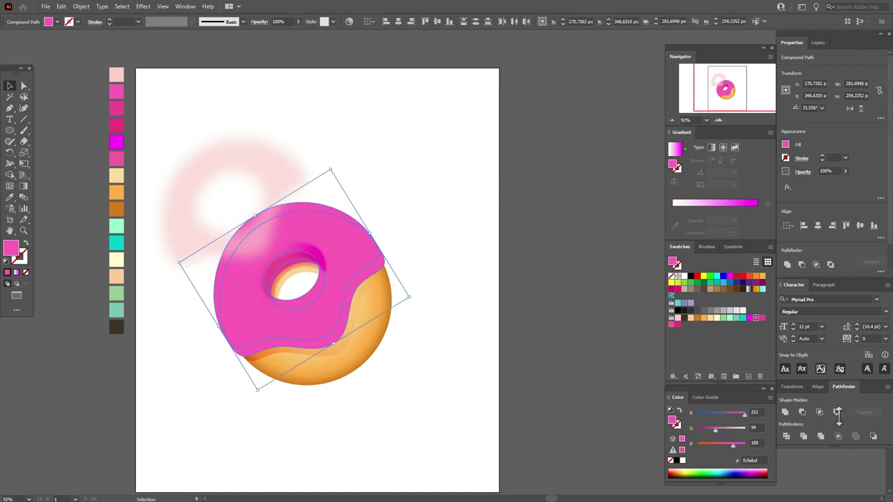
click(803, 412)
right_click(333, 298)
click(368, 373)
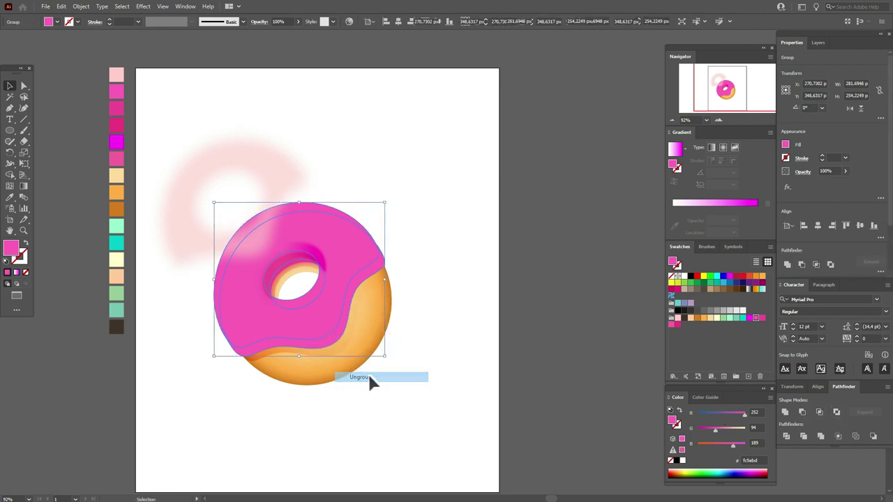
shift+click(341, 336)
shift+click(341, 337)
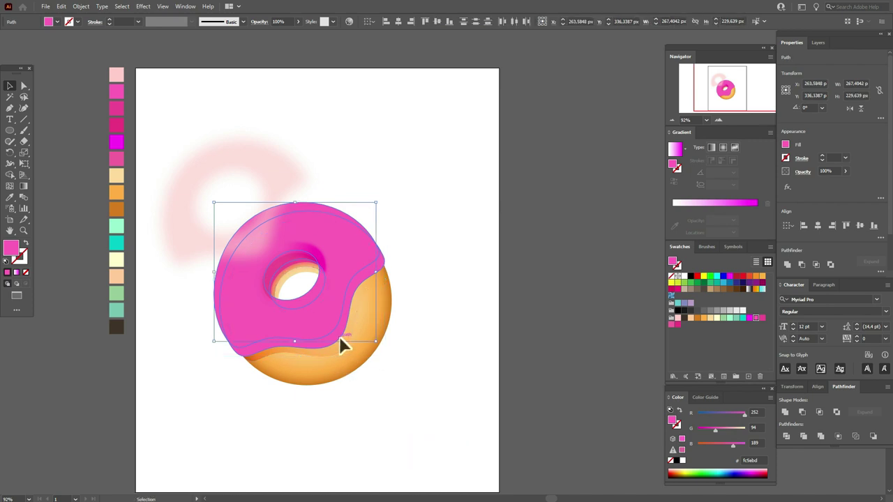
key(Delete)
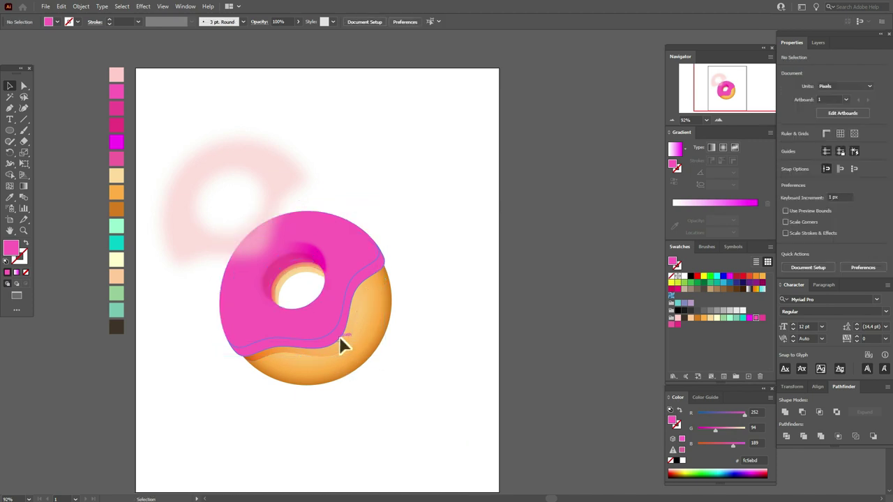
- Recolour the strip along the glaze's wavy lower edge with the darker pink ef4998 from the palette swatches
click(340, 338)
click(10, 197)
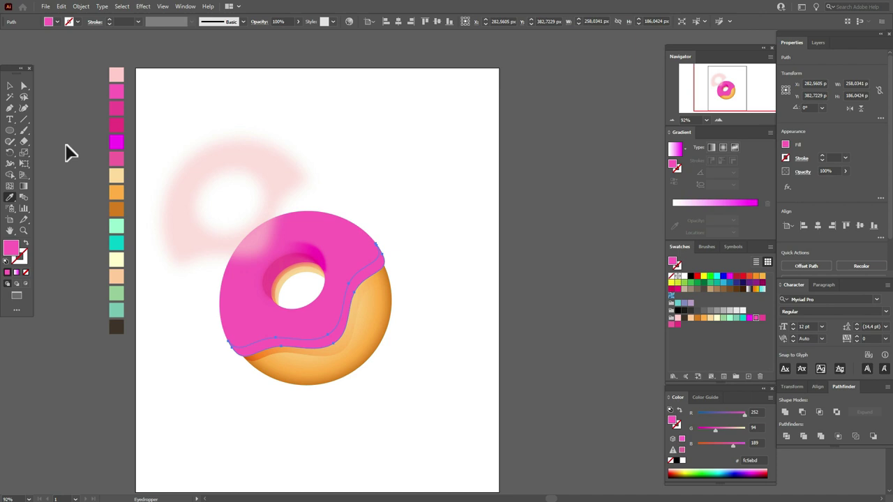
click(118, 123)
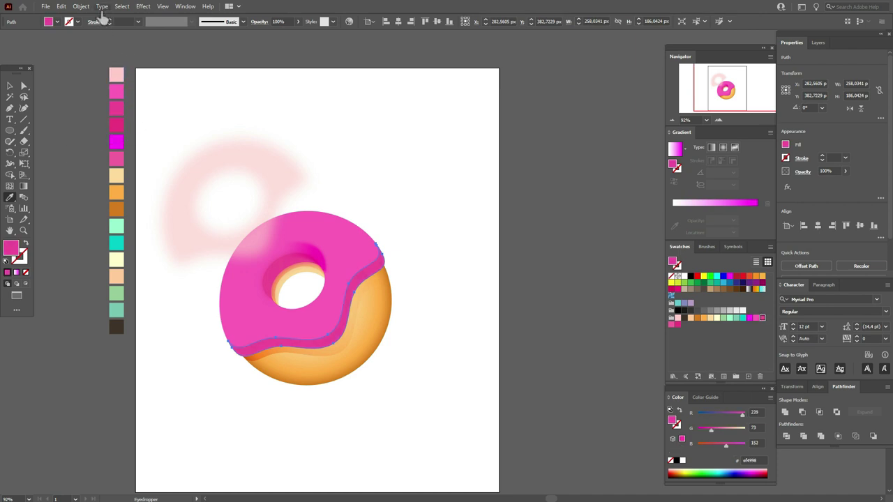
click(10, 85)
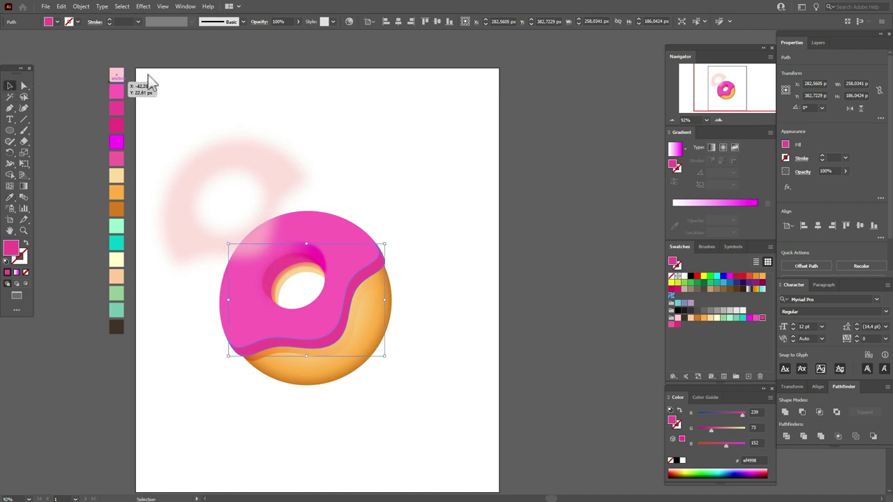
- Apply a Gaussian Blur with a radius of about 3.79 pixels to the dark pink lower-edge strip
click(145, 8)
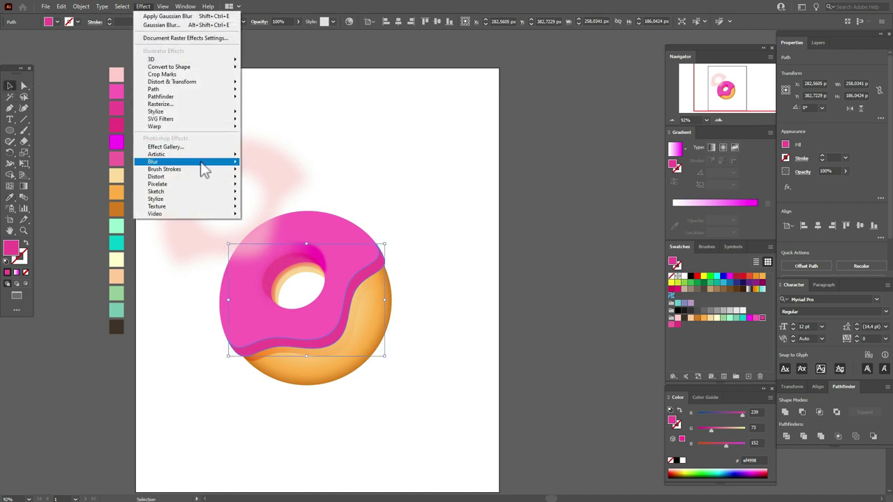
mouse_move(204, 165)
click(286, 164)
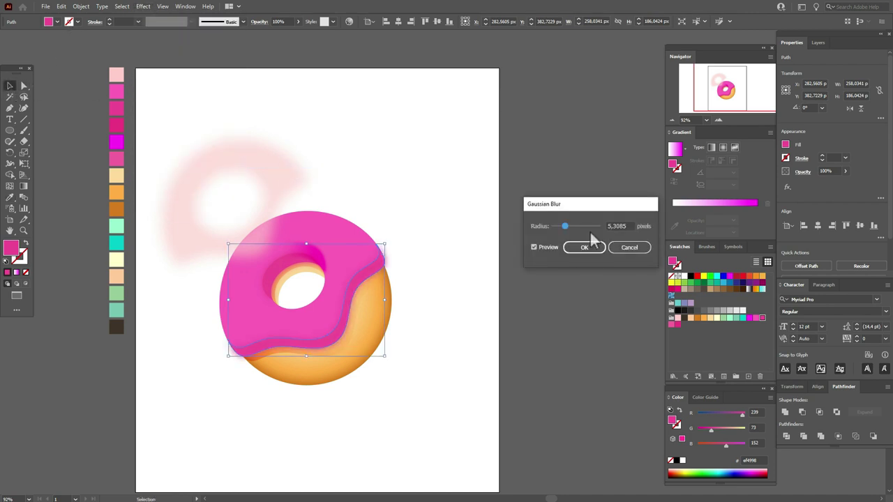
drag(566, 227, 562, 230)
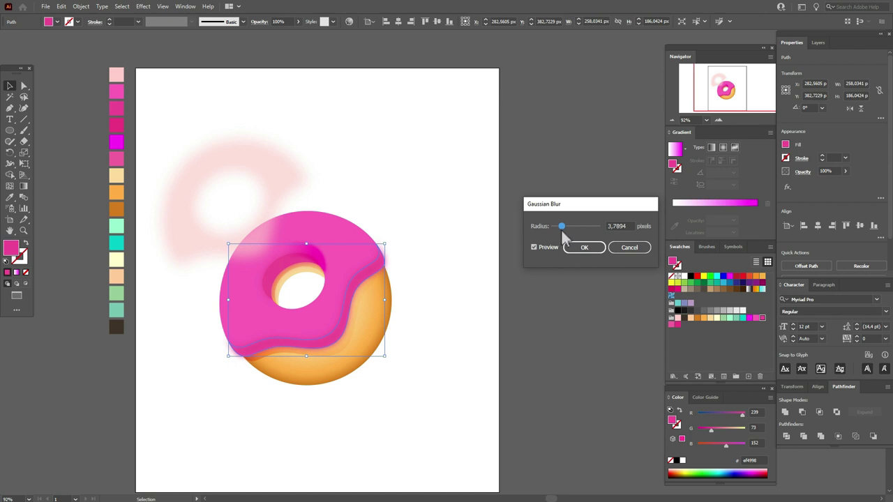
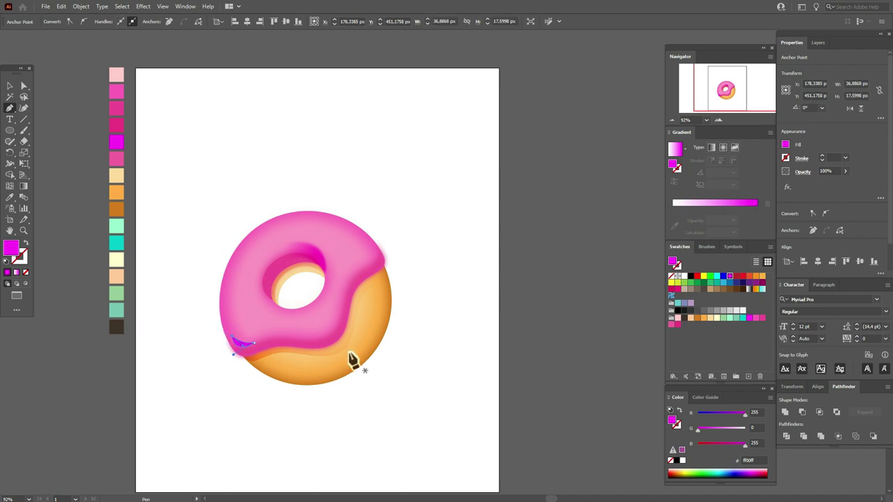
- Draw a magenta curved sliver about 49 by 23 px inside the glaze's lower-right bulge with the Pen tool
click(323, 340)
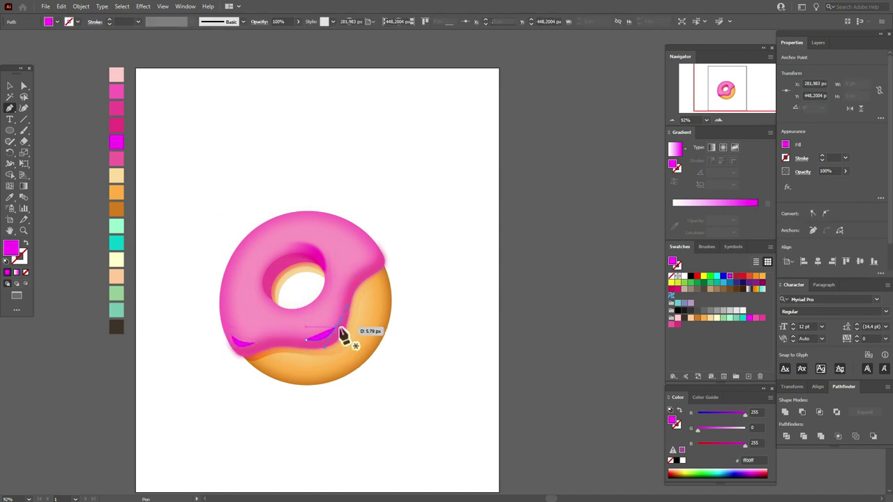
click(337, 327)
click(305, 341)
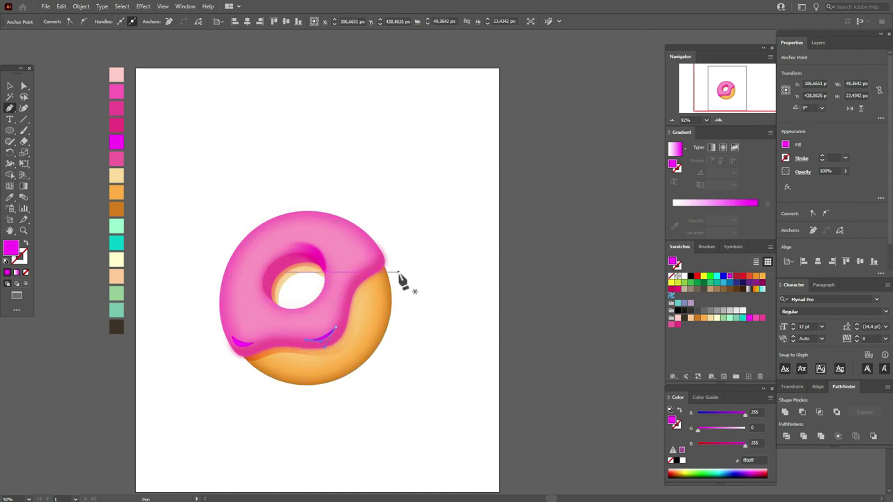
- Draw a magenta curved sliver about 8 by 31 px at the glaze's right tip with the Pen tool
drag(371, 245, 378, 265)
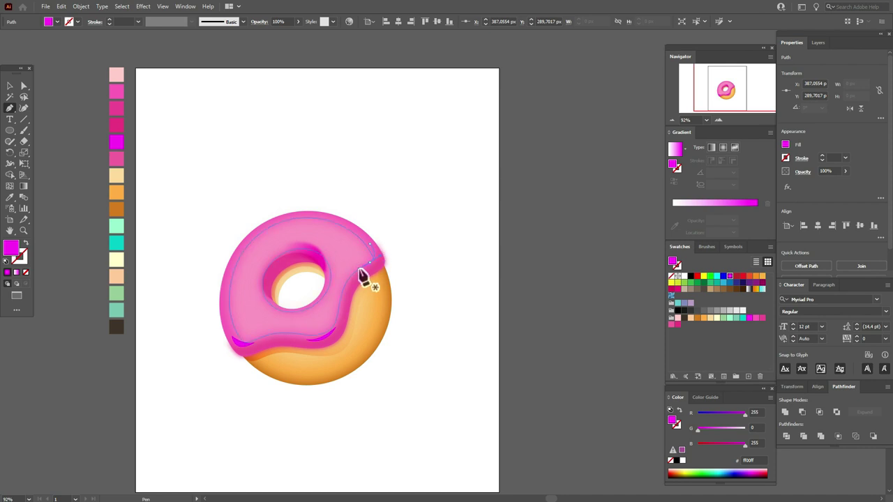
click(372, 267)
drag(374, 268, 374, 246)
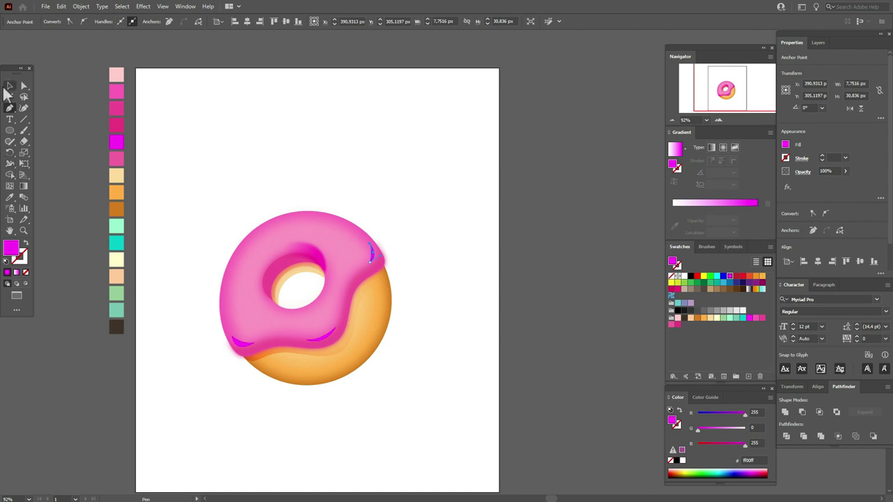
- Apply a Gaussian Blur of about 3.79 pixels to the magenta sliver at the glaze's right tip
click(10, 86)
click(143, 6)
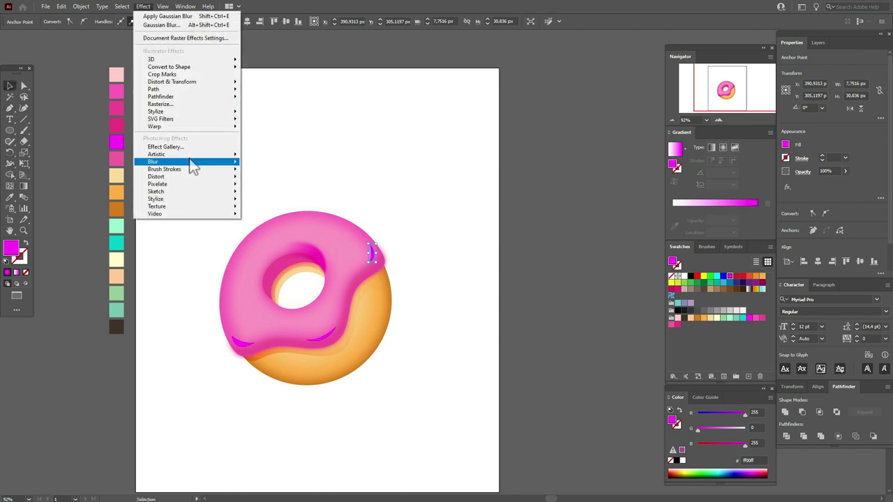
mouse_move(196, 164)
click(249, 164)
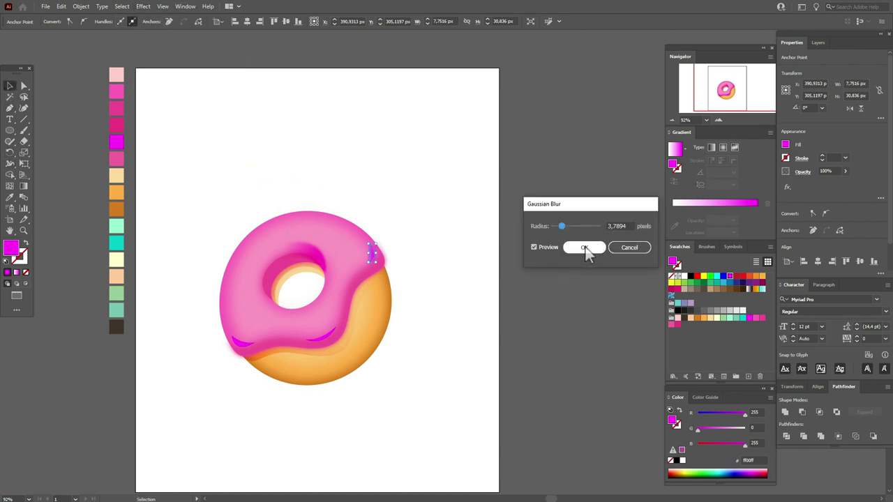
click(585, 247)
click(577, 257)
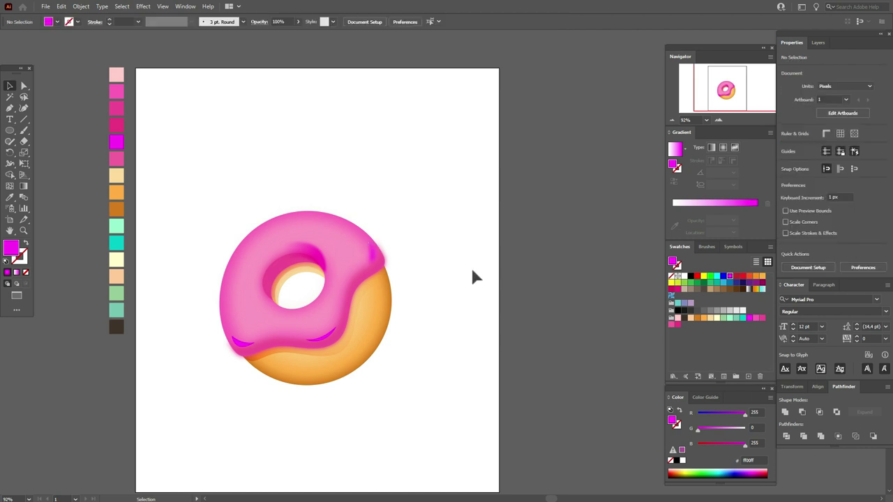
- Set the opacity of the blurred magenta sliver at the glaze's right tip to 70%
click(377, 258)
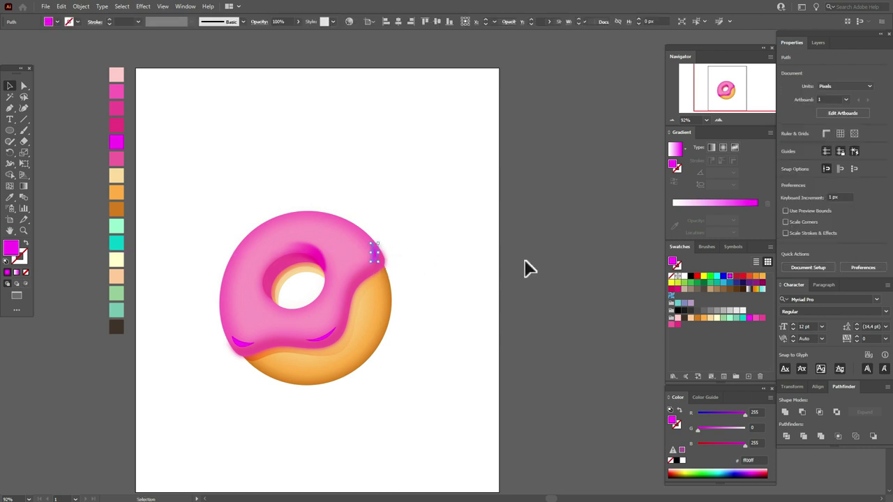
click(578, 268)
click(377, 257)
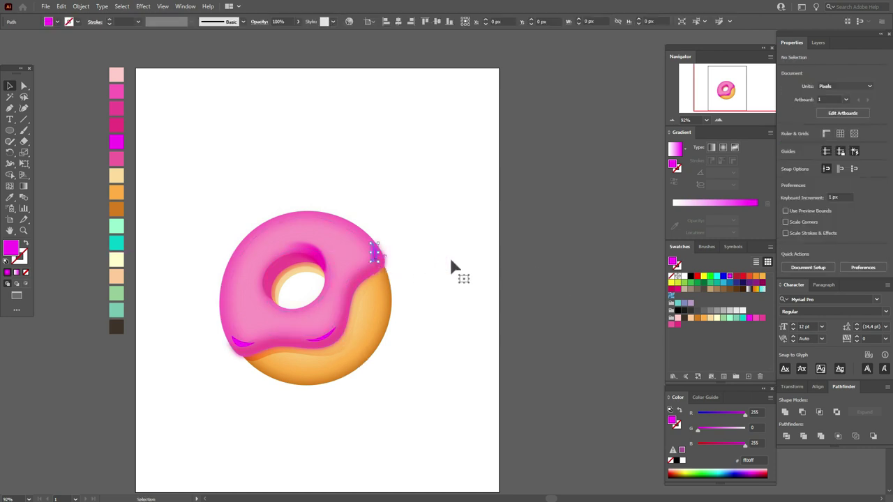
click(827, 173)
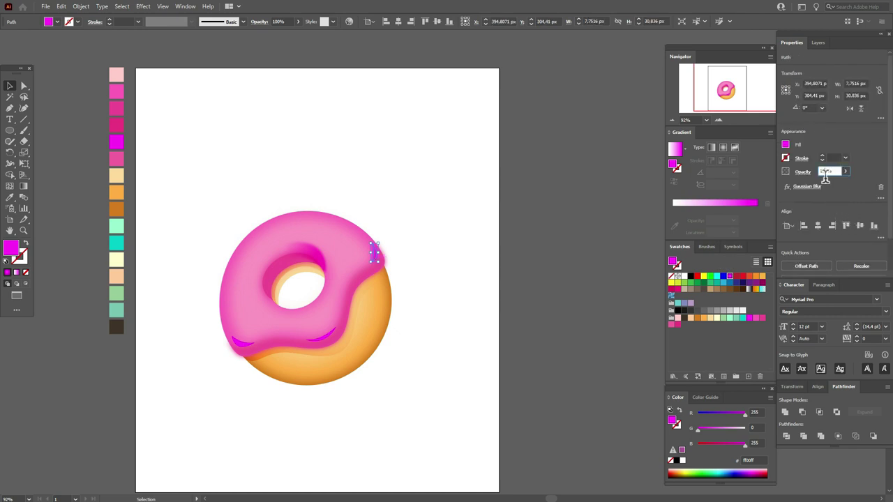
text(70)
key(Return)
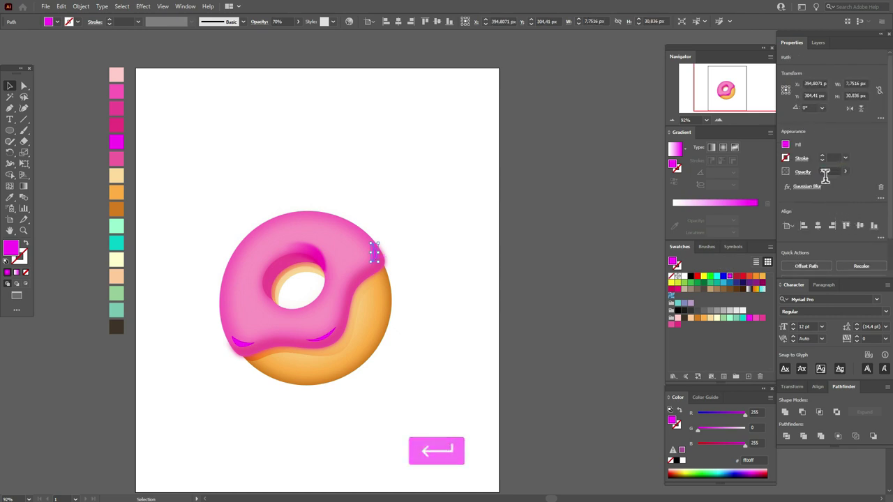
click(618, 226)
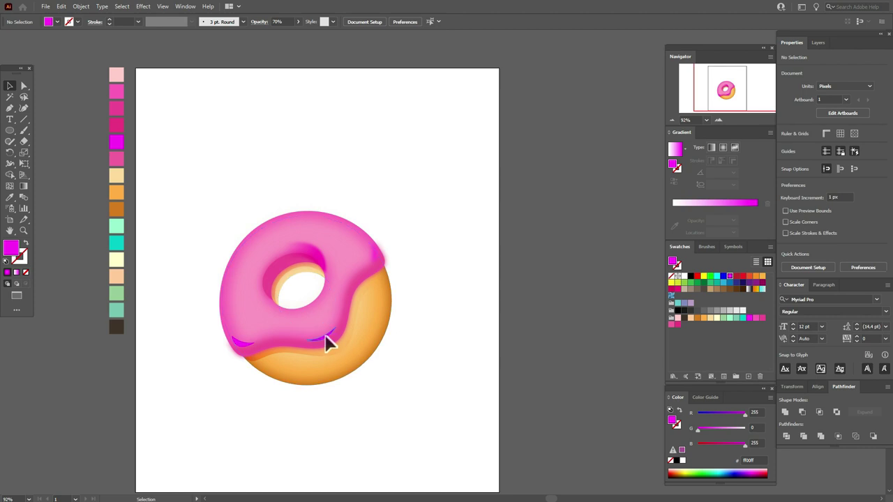
- Apply a Gaussian Blur of about 3.79 pixels to the magenta sliver inside the glaze's lower-right bulge
click(143, 6)
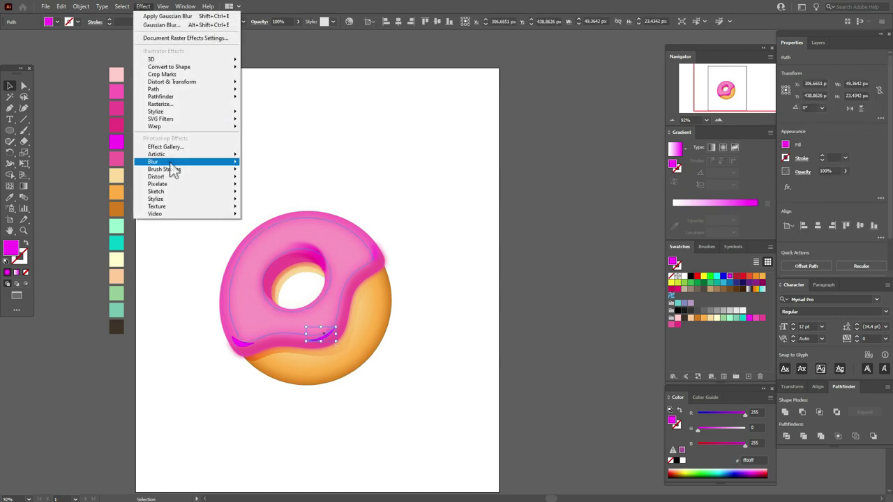
mouse_move(174, 163)
click(266, 165)
click(588, 251)
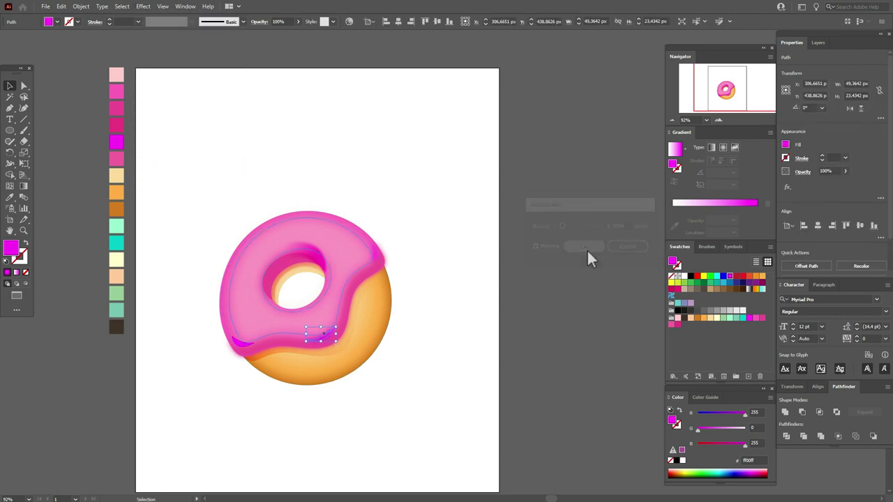
- Apply a Gaussian Blur of about 3.79 pixels to the magenta sliver at the glaze's lower-left tip
click(241, 347)
click(143, 7)
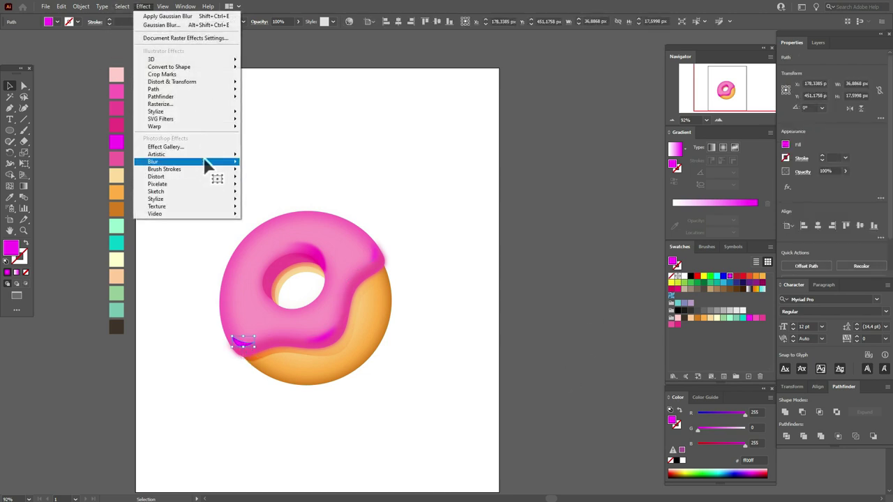
mouse_move(215, 163)
click(273, 164)
click(583, 249)
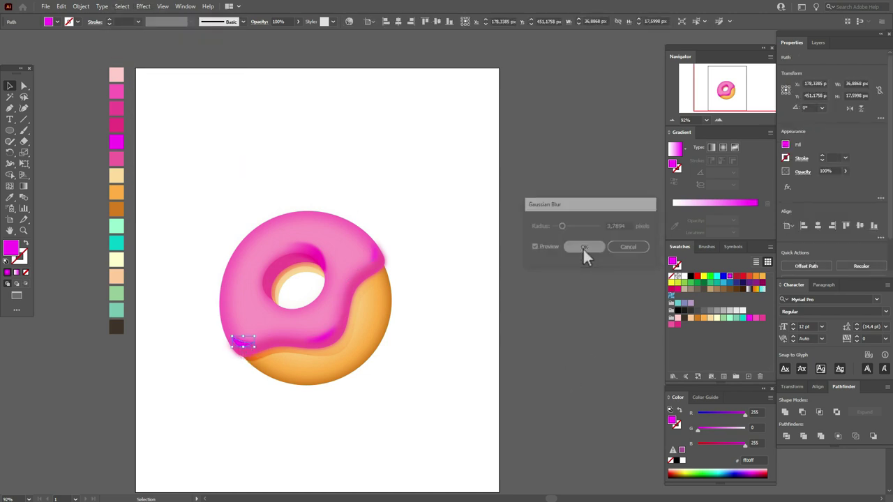
click(583, 250)
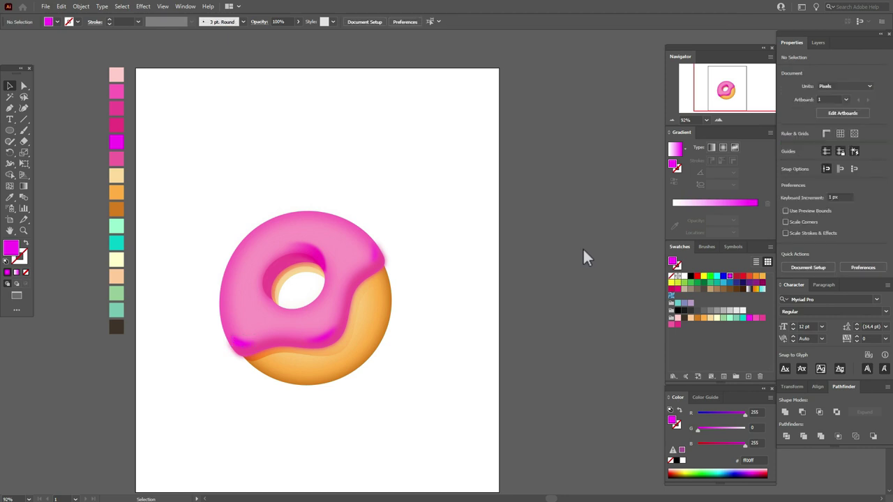
- Nudge the lower-left magenta sliver about 2 px down and the lower-right bulge's sliver 1 px right and 1 px down
click(244, 343)
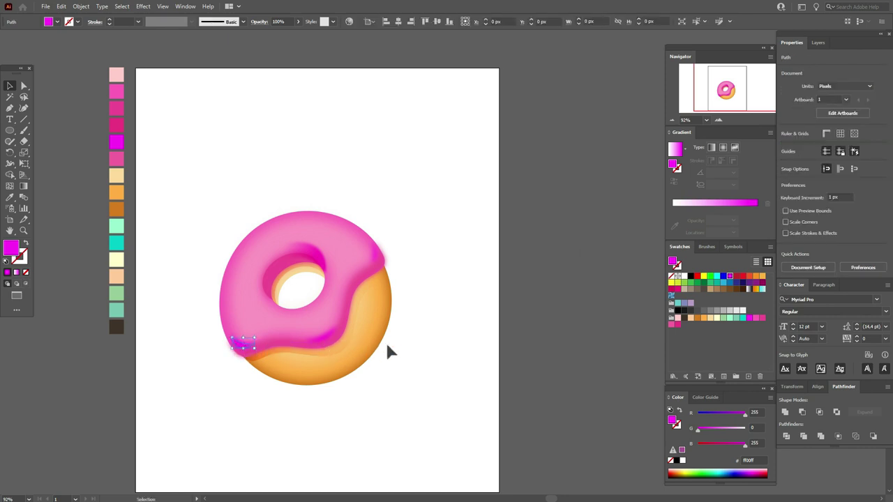
click(498, 342)
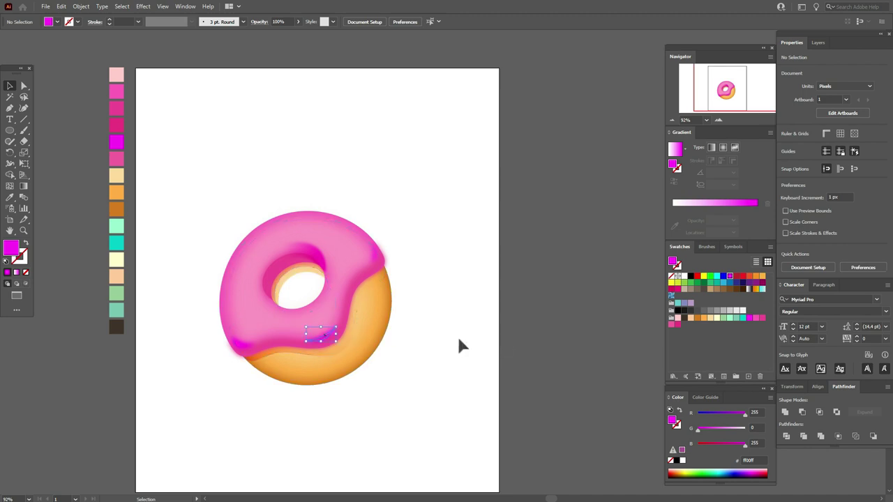
key(Down)
key(Right)
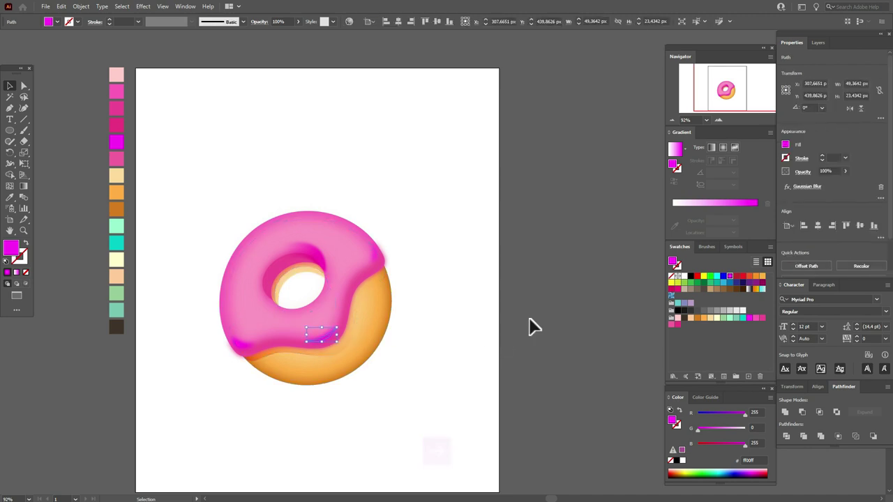
- Nudge the right-tip sliver about 1 px right and down, and the lower-left sliver 1 px left and down
mouse_move(379, 261)
mouse_down()
mouse_move(381, 269)
mouse_move(389, 259)
mouse_up()
key(Right)
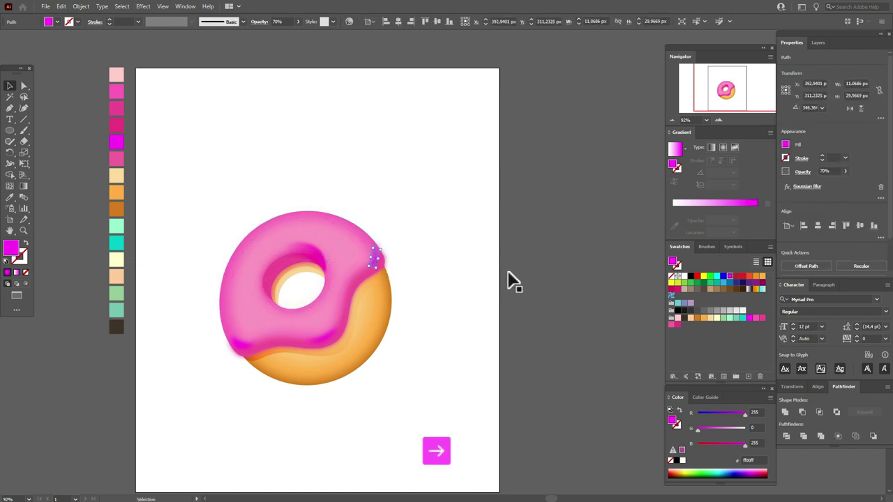
click(509, 279)
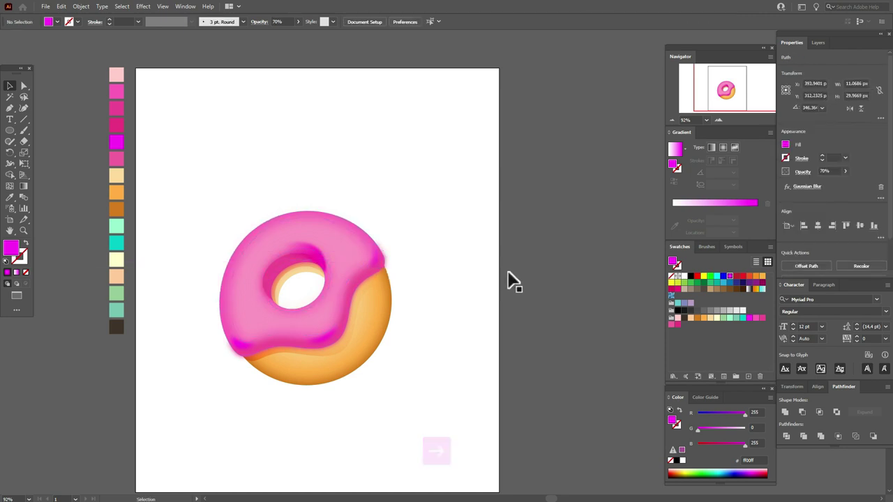
click(242, 344)
key(Left)
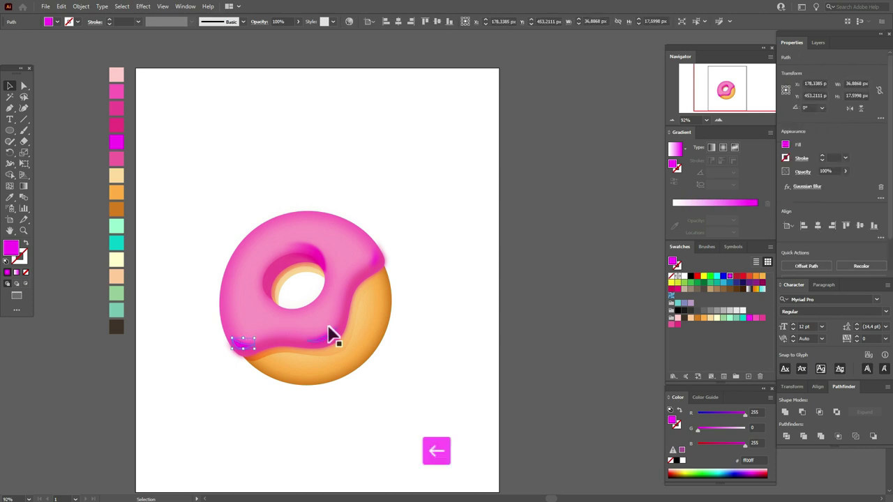
click(522, 300)
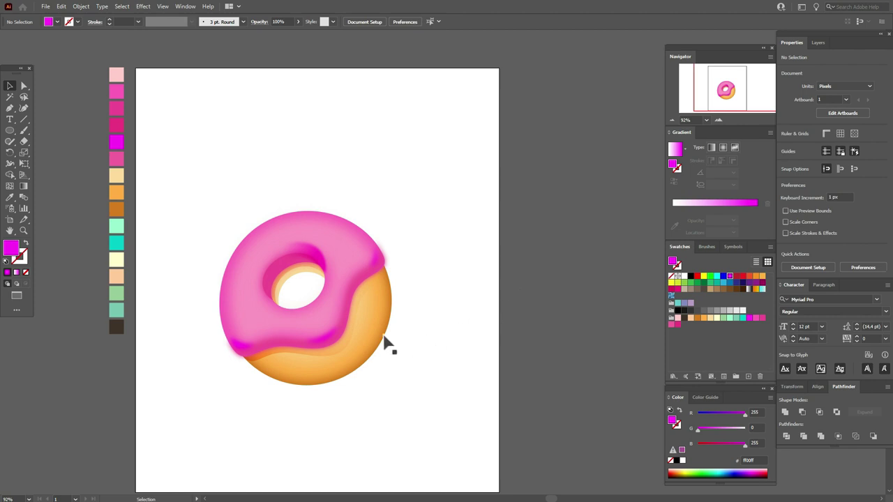
- Flatten the lower-left magenta sliver to a height of about 16.8 px and shift it about 6 px right and slightly down
click(238, 355)
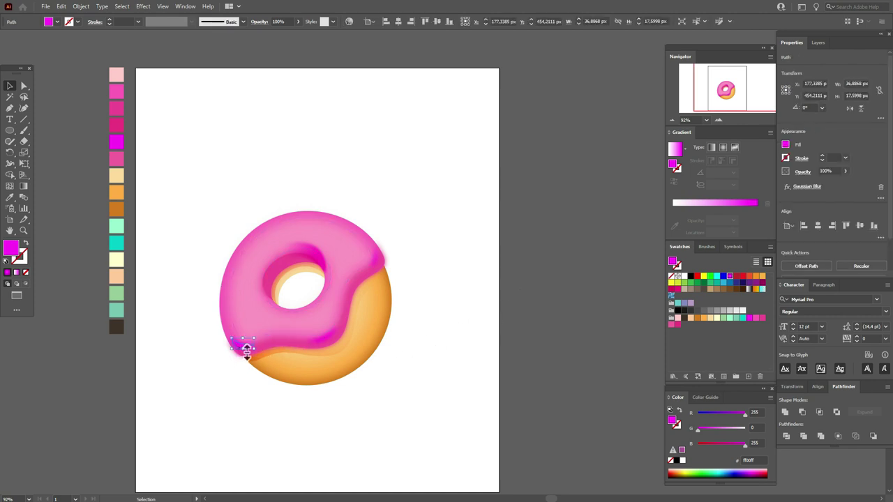
drag(245, 353, 247, 347)
key(ctrl)
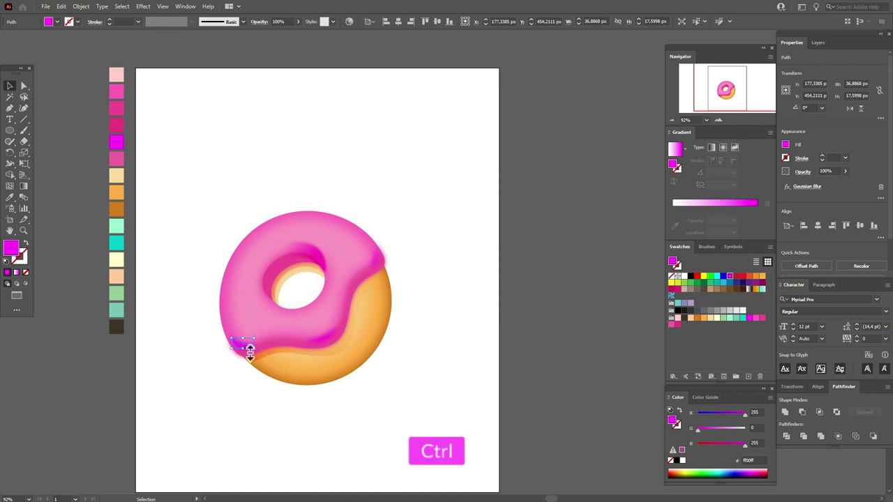
key(Right)
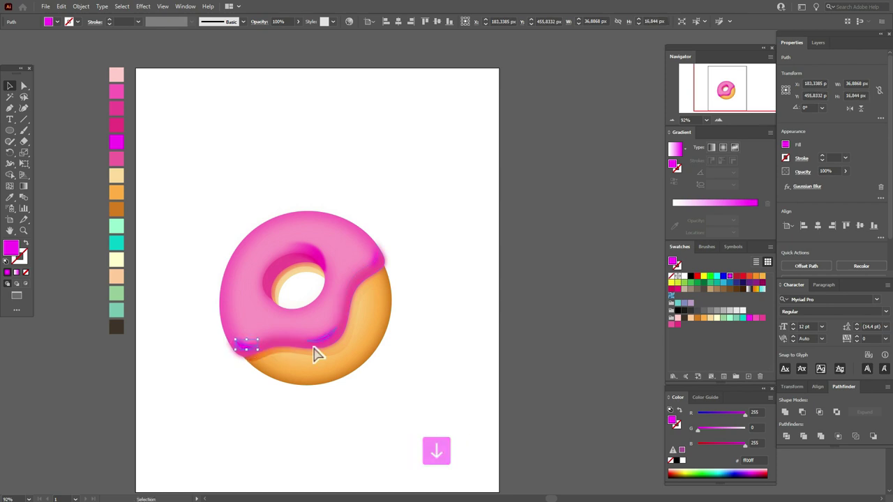
click(543, 309)
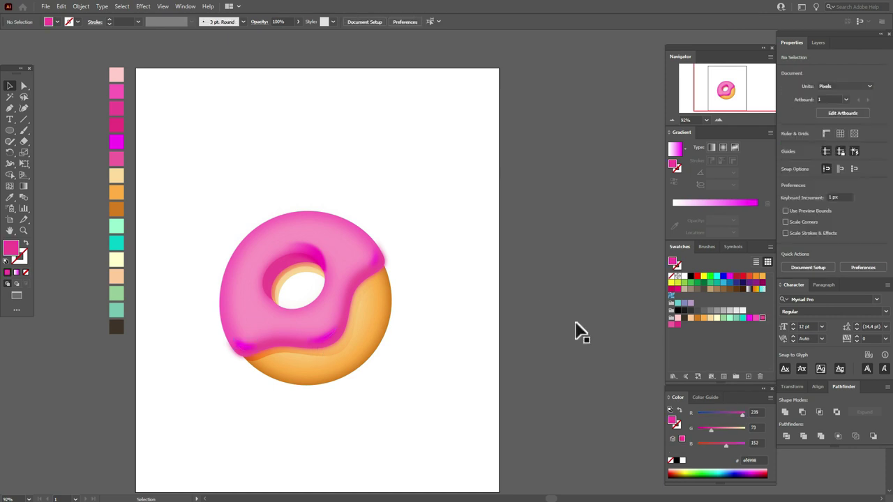
- Set the opacity of the three blurred magenta slivers along the glaze's edge to 50%
shift+click(241, 345)
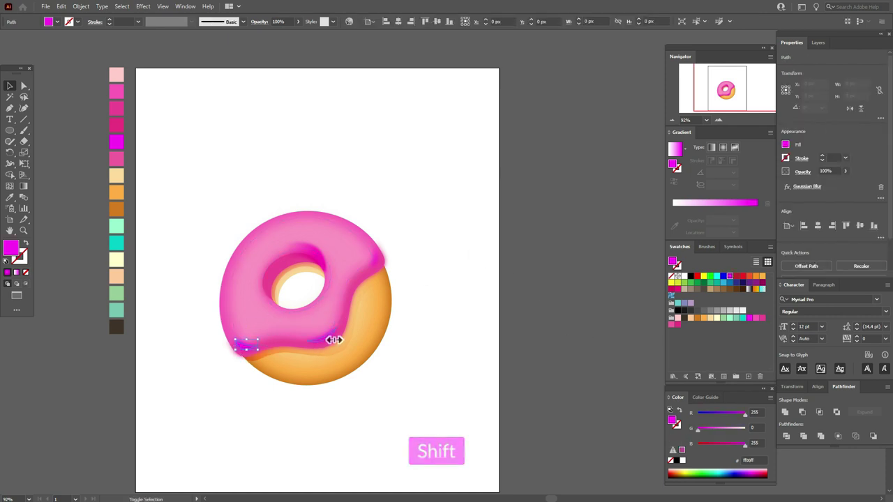
shift+click(380, 260)
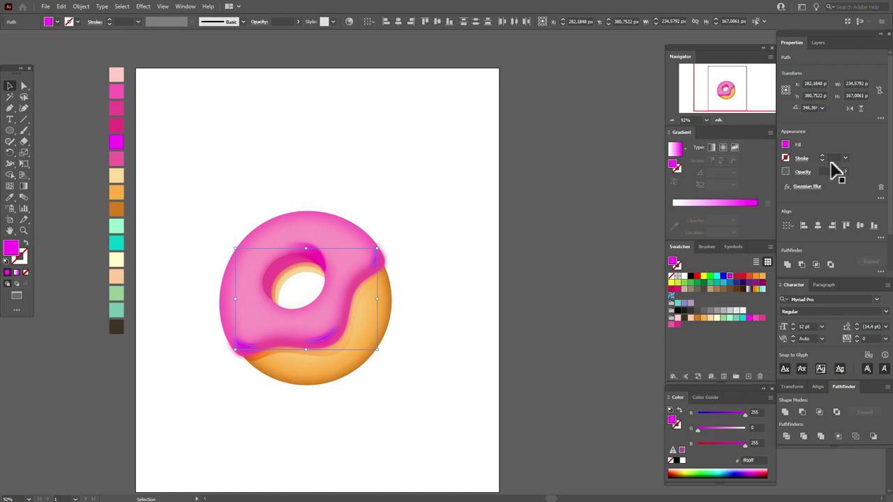
text(50)
key(Return)
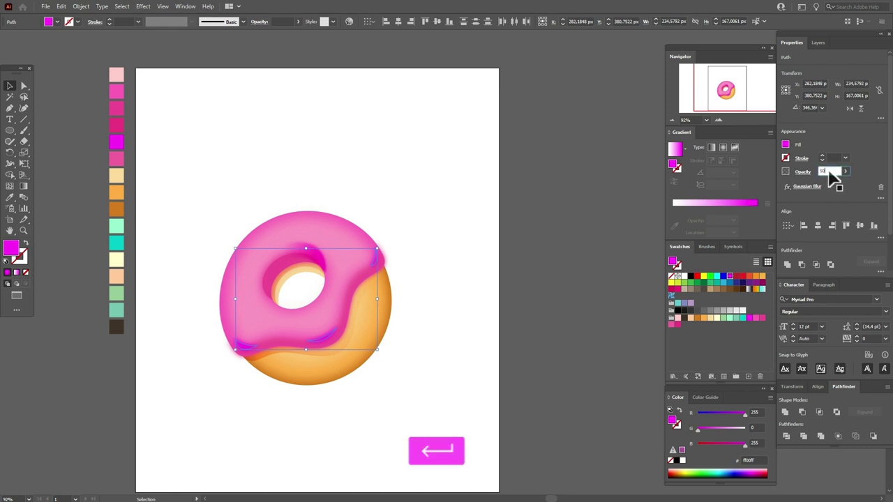
click(531, 297)
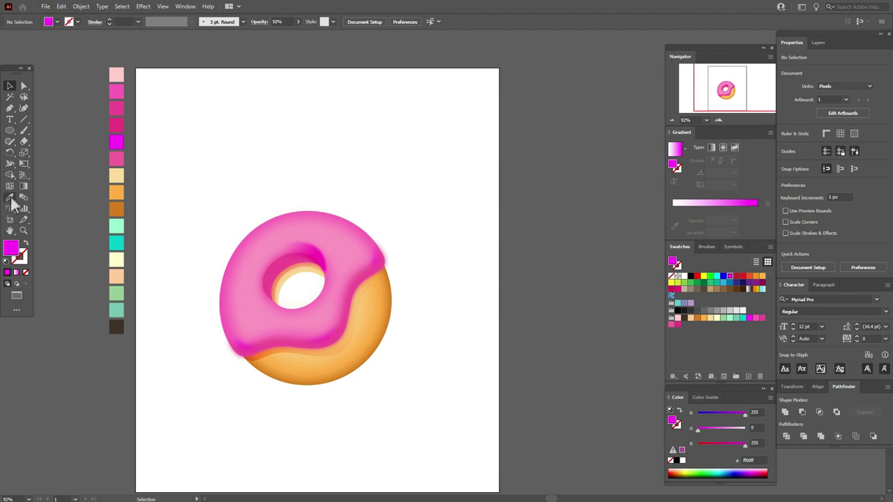
- Draw a circle about 26 px wide on the glaze's left side and fill it with a radial gradient from #ffffcc to #99cc99
drag(10, 130, 56, 155)
drag(229, 300, 245, 319)
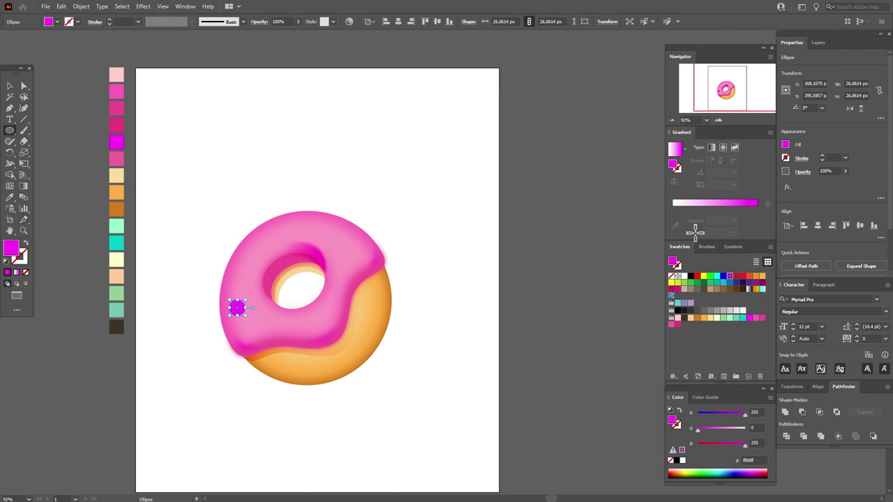
click(725, 148)
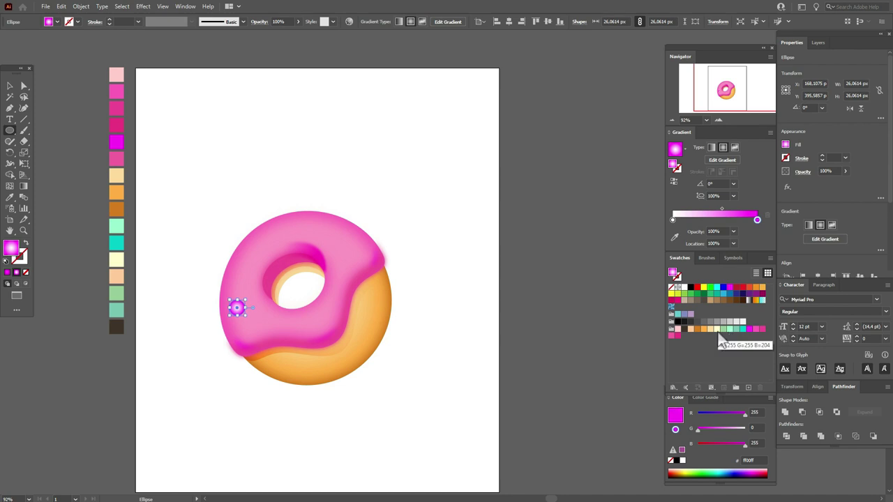
click(673, 220)
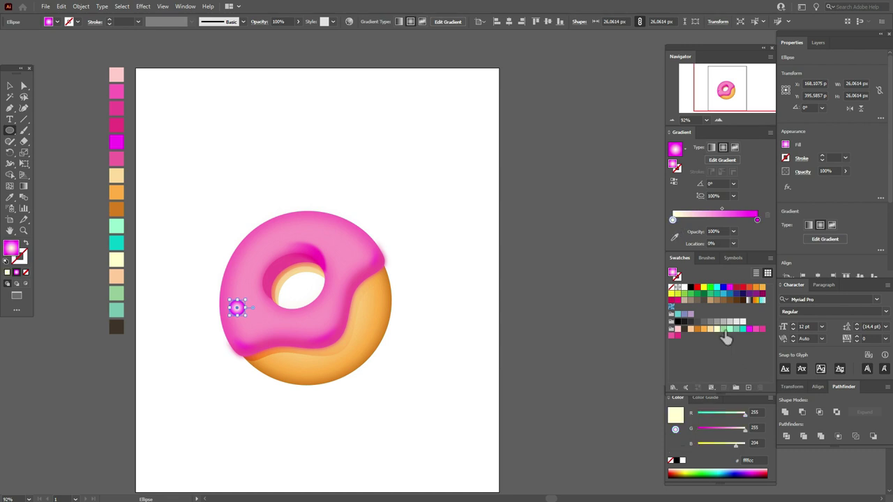
drag(758, 219, 758, 220)
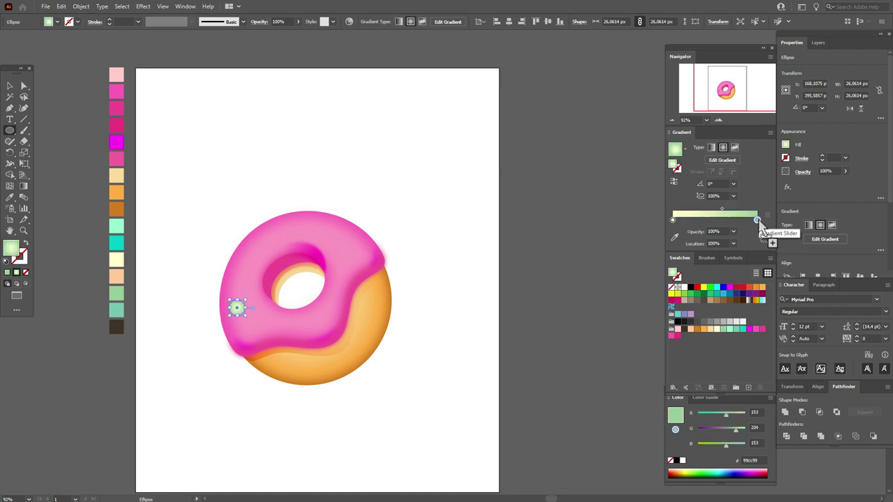
- Shift the centre of the green circle's radial gradient toward its upper left with the Gradient tool
click(24, 186)
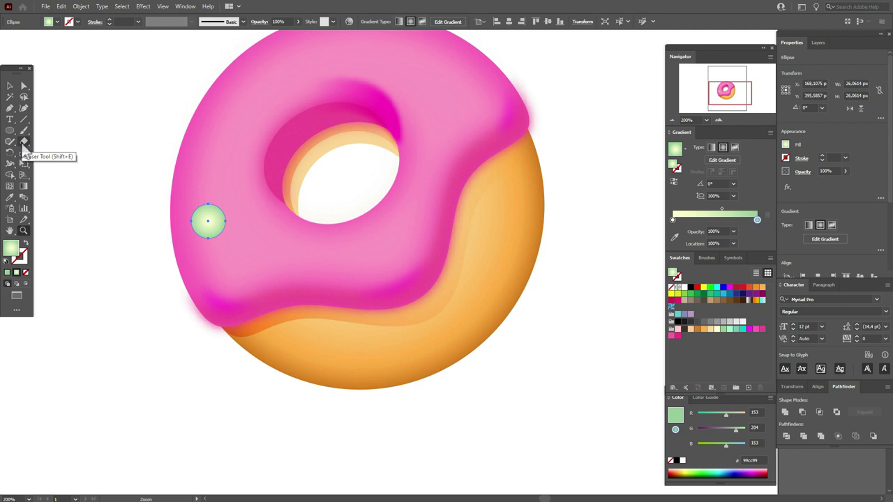
click(24, 185)
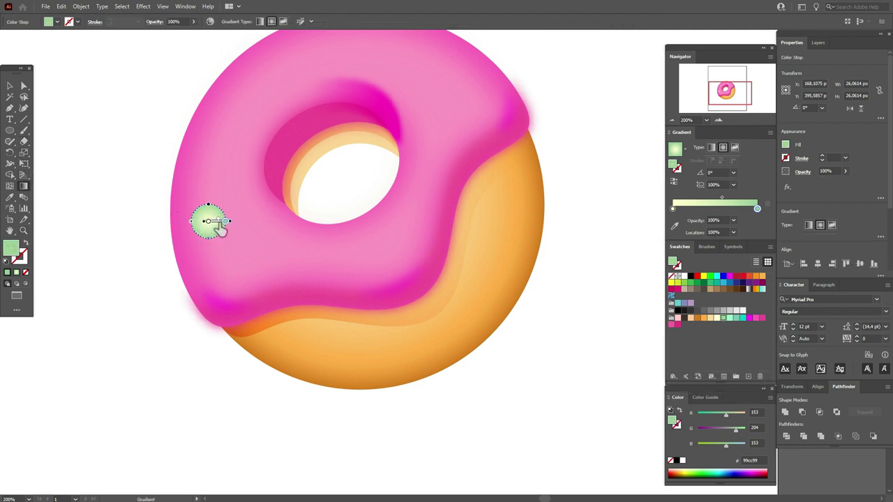
drag(221, 224, 213, 218)
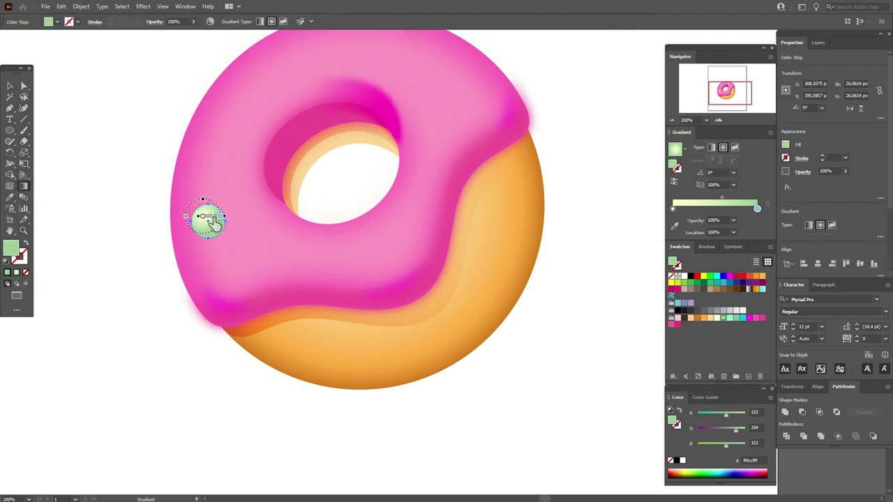
click(10, 86)
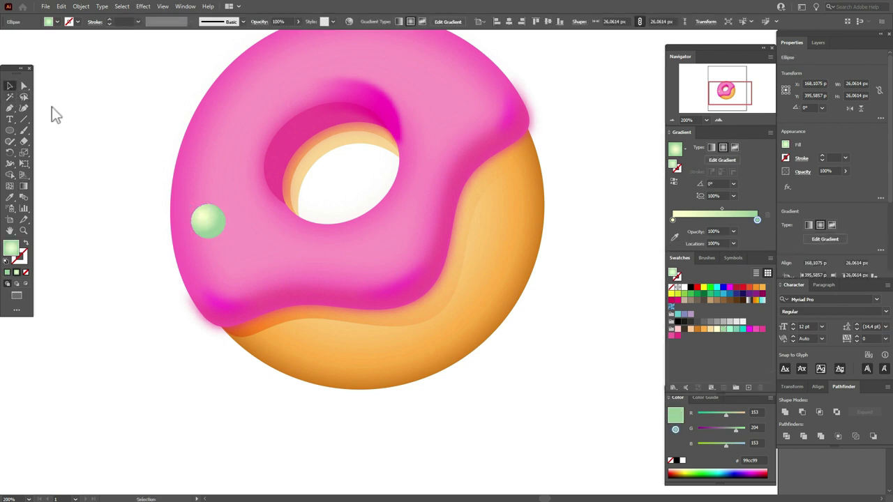
click(53, 109)
- Paste a copy of the green circle in front and offset it about 5 px right and 2 px down
click(217, 226)
key(ctrl+c)
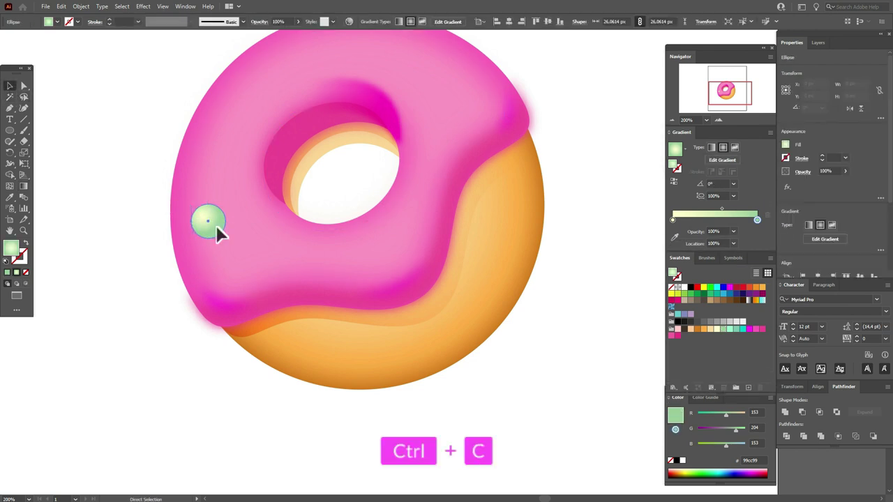
key(ctrl+f)
drag(216, 225, 223, 227)
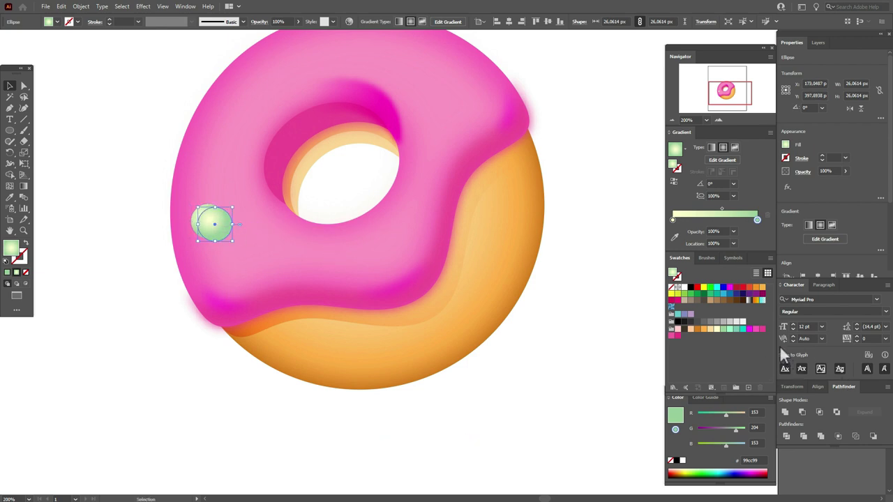
- Fill the offset circle copy with the dark pink #ef4998 sampled from the glaze's inner hole wall
click(9, 231)
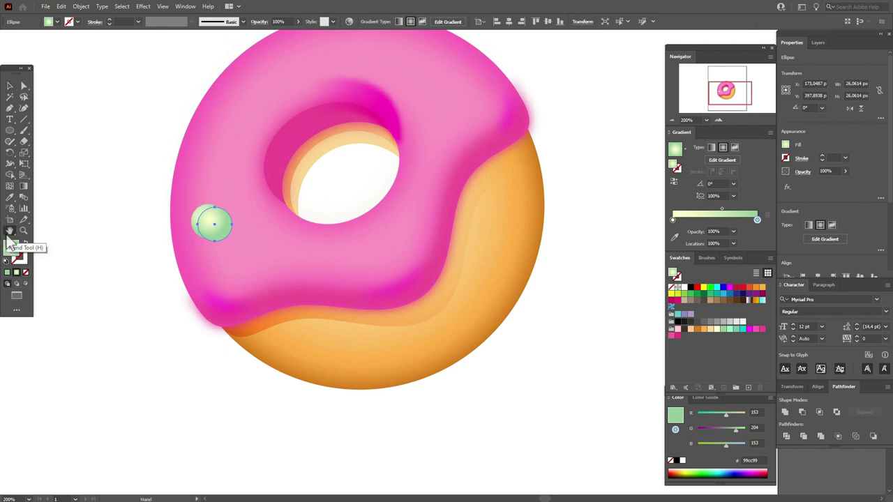
click(10, 198)
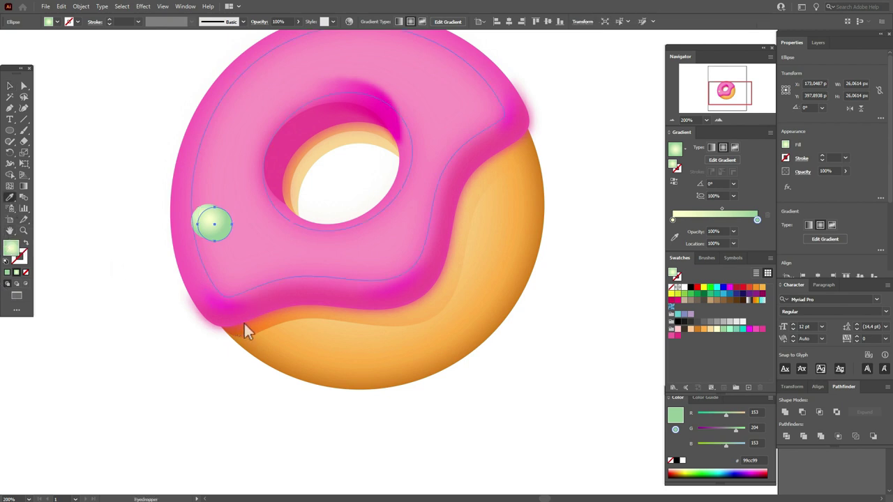
click(333, 306)
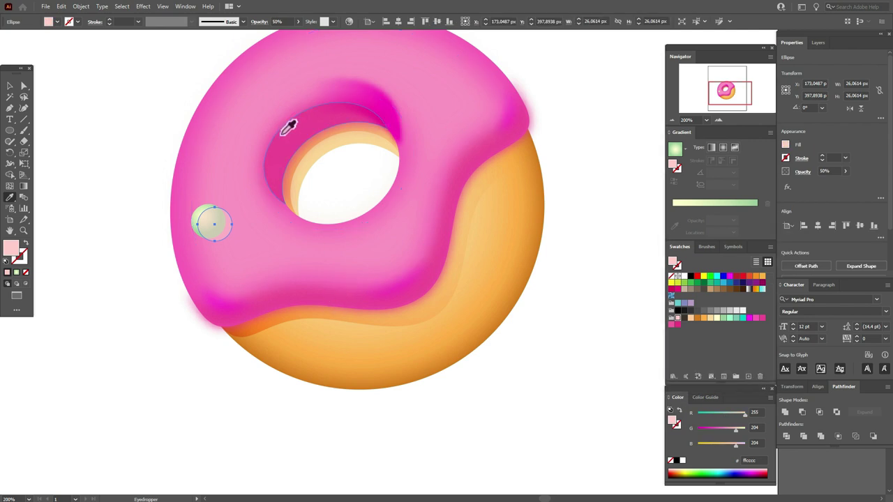
click(283, 159)
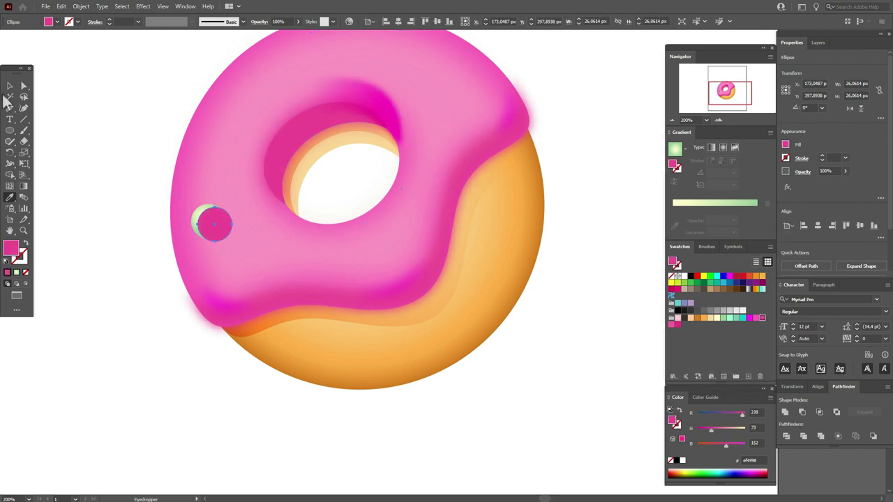
click(9, 86)
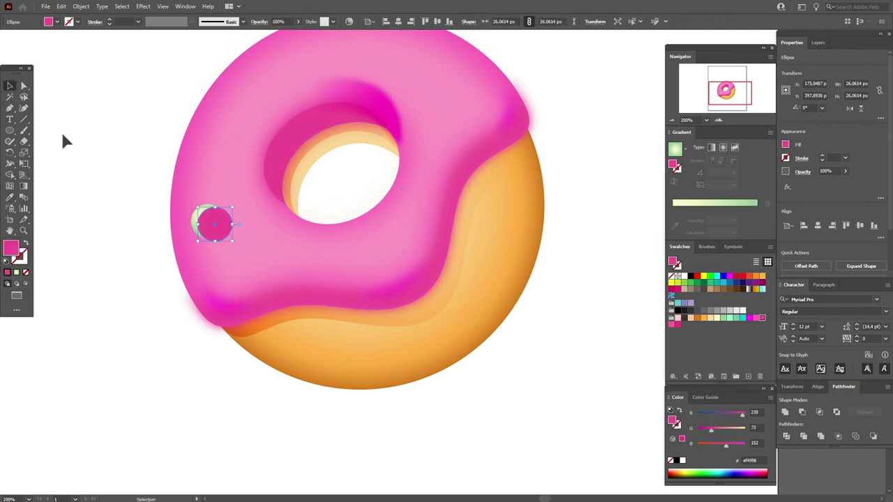
- Bring the green circle in front of the dark pink circle, and nudge the pink circle 1 px down
click(196, 225)
right_click(194, 226)
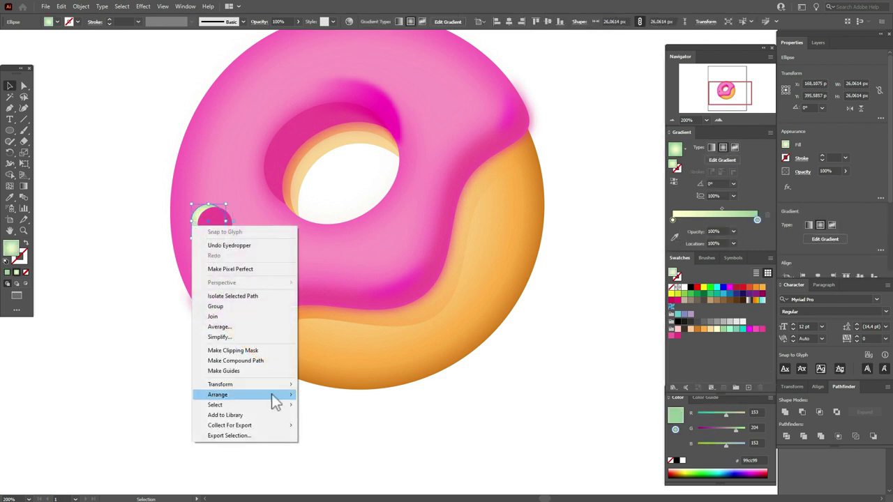
mouse_move(273, 396)
click(331, 395)
click(155, 327)
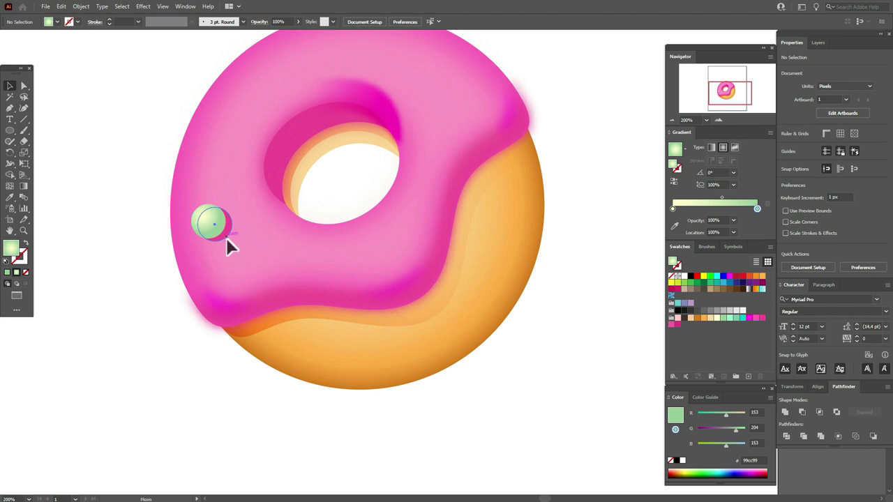
drag(226, 238, 228, 235)
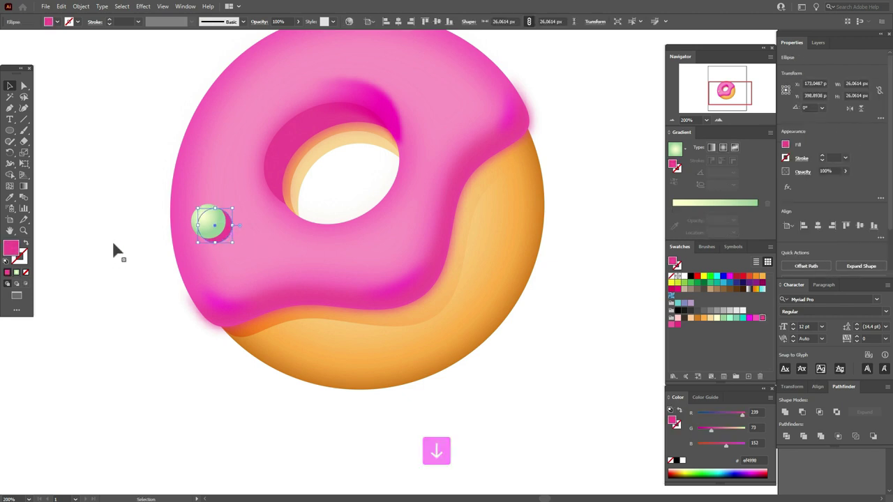
- Paste a copy of the dark pink circle in front and offset it 3 px right and 2 px down
key(ctrl+c)
key(ctrl+f)
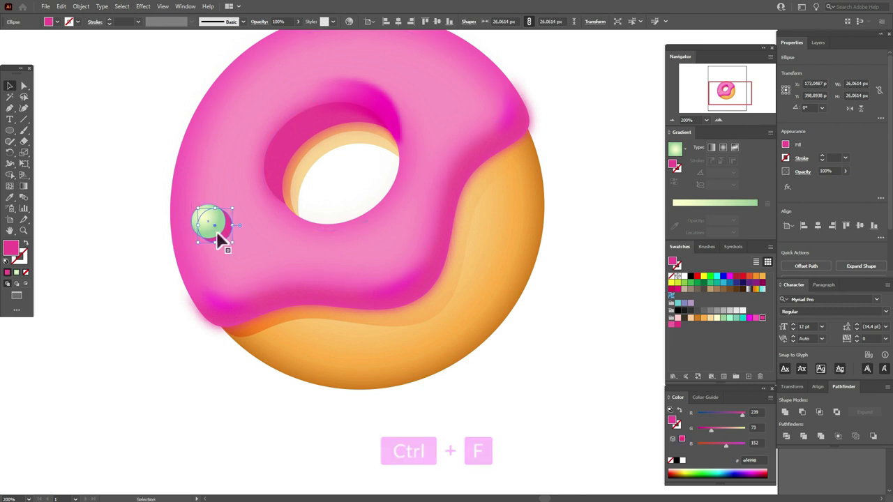
key(Right)
key(Down)
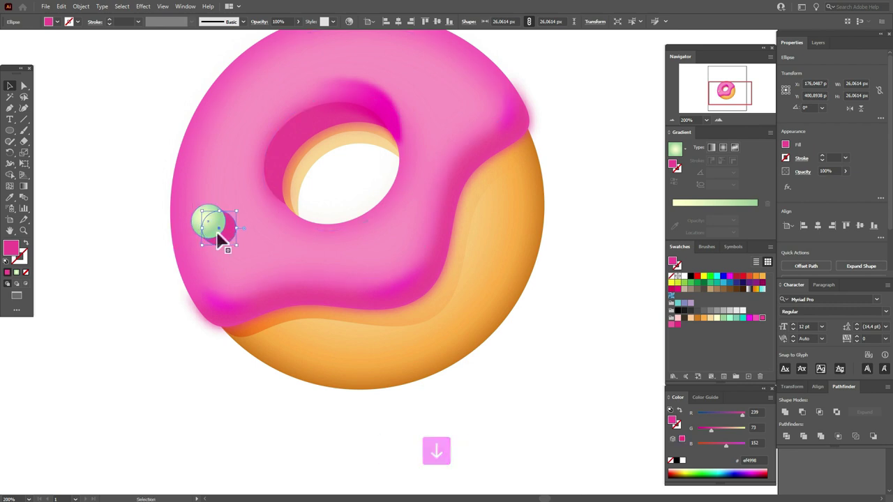
- Apply a Gaussian Blur with a radius of about 3.8 pixels to the offset pink copy
click(143, 6)
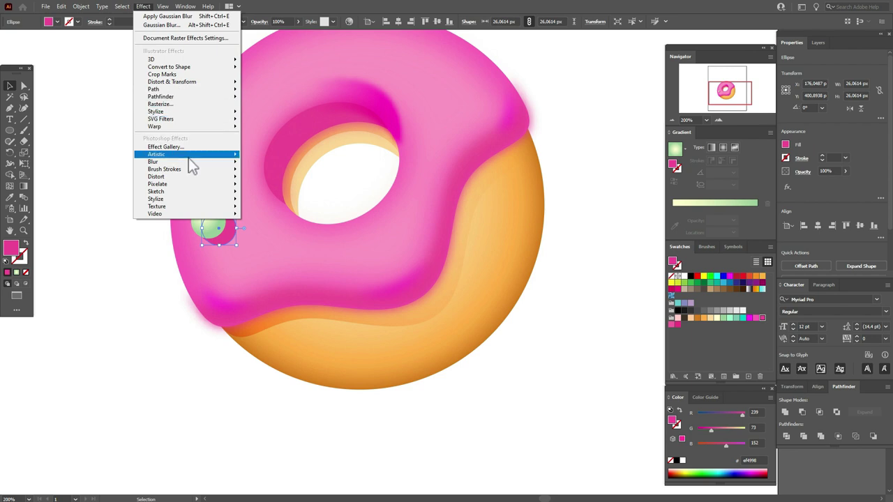
mouse_move(190, 161)
click(291, 164)
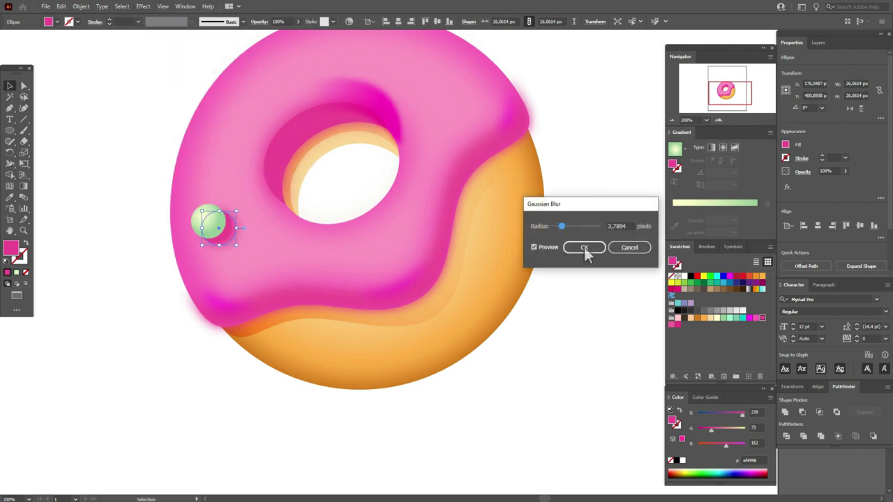
drag(562, 226, 560, 227)
click(585, 249)
click(585, 270)
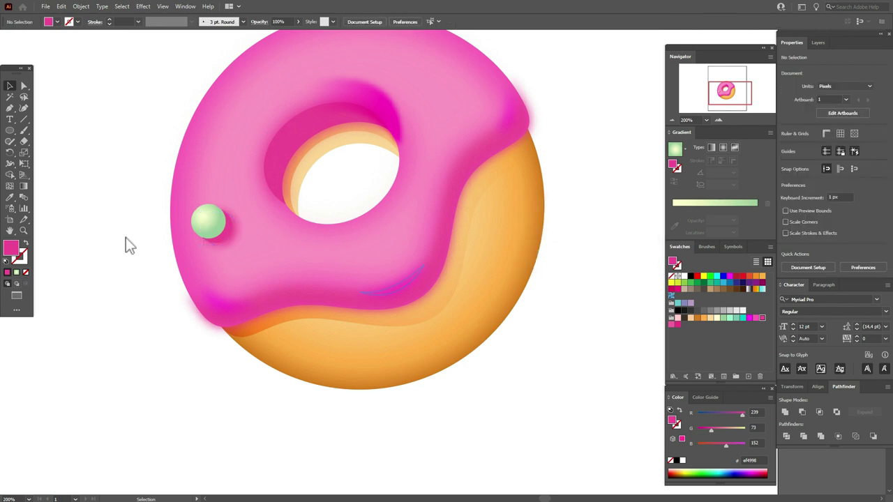
- Group the green ball with its two pink shadow circles, leaving the donut shapes out of the group
drag(95, 178, 238, 250)
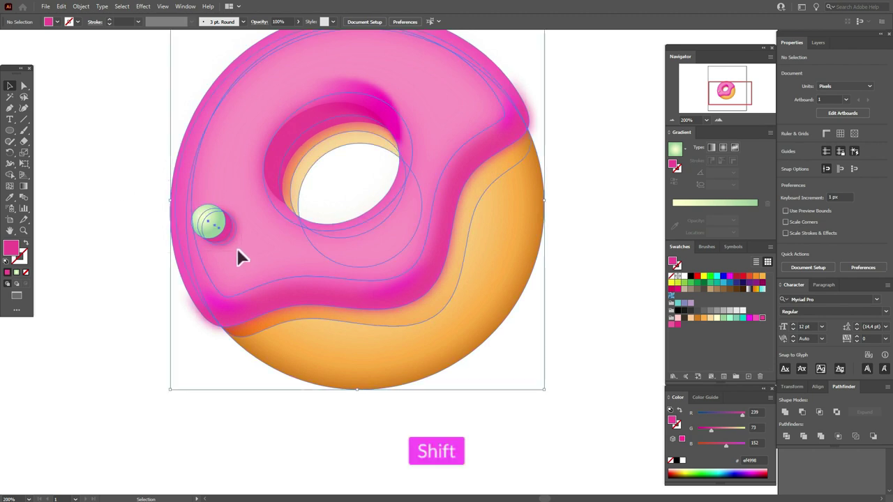
shift+click(200, 187)
click(10, 231)
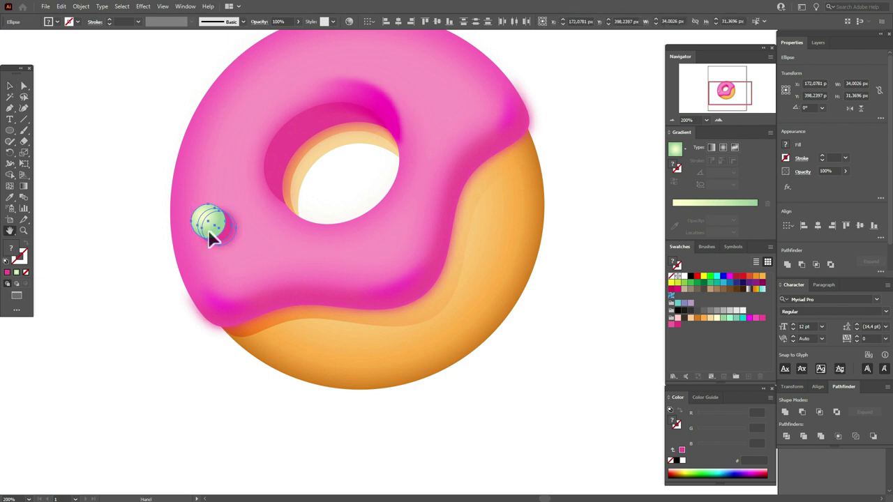
drag(266, 239, 215, 301)
click(10, 85)
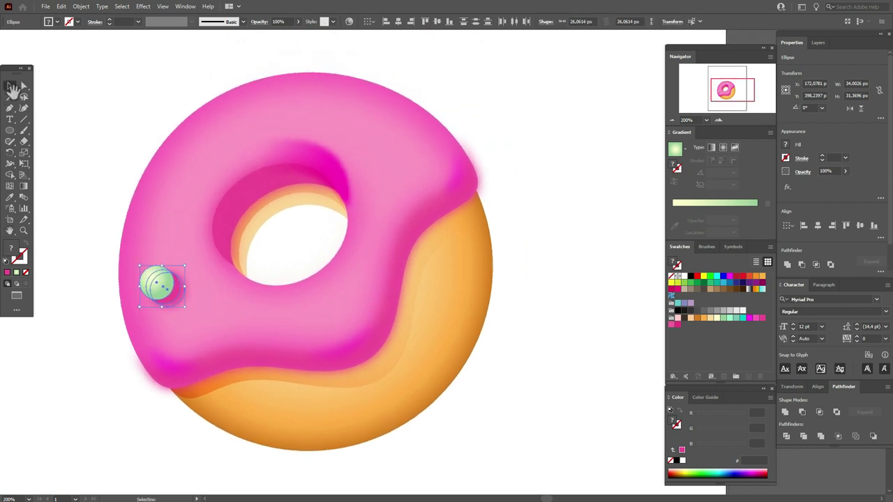
right_click(193, 270)
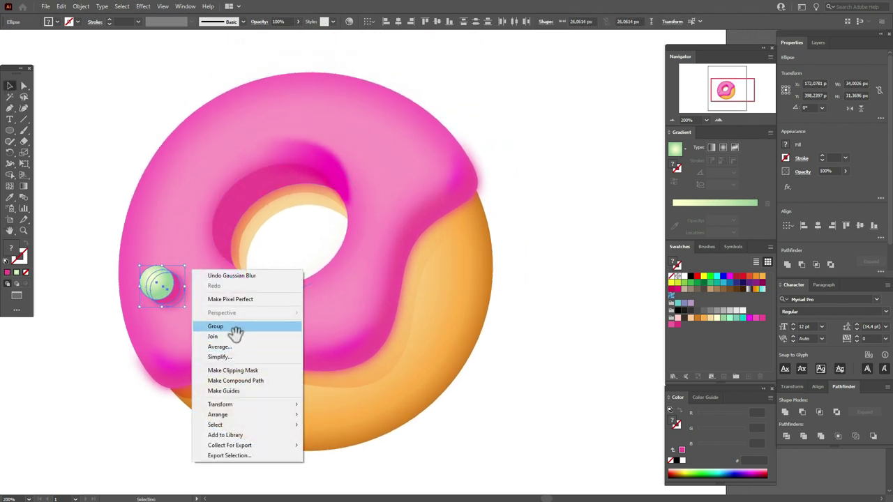
click(232, 324)
- Paste a copy of the green ball group and place it on the glaze above and left of the hole
key(ctrl+c)
key(ctrl+v)
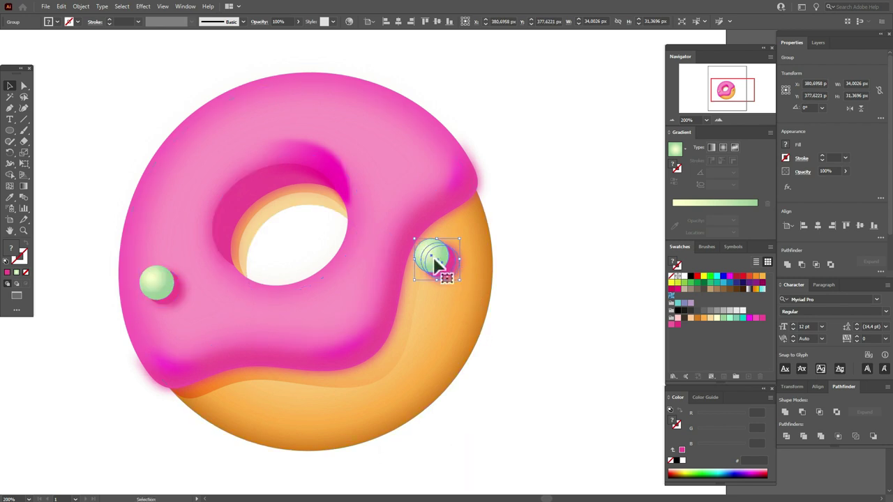
drag(437, 261, 233, 136)
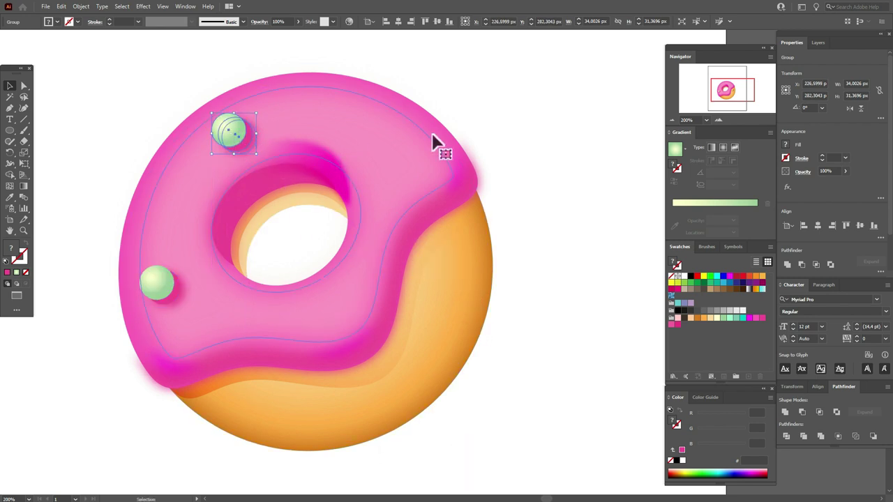
click(503, 143)
- Recolour the upper ball's radial gradient to run from #99ffcc to #00cccc, leaving its shadow as is
click(24, 85)
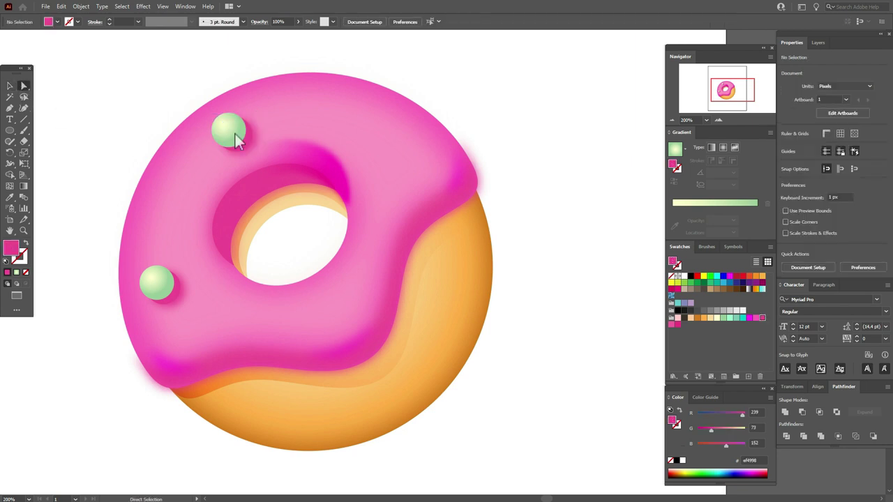
click(237, 142)
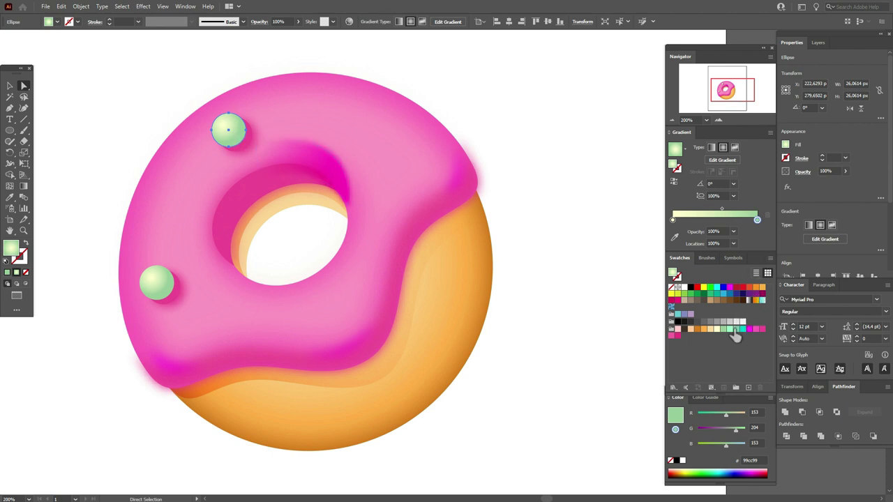
click(673, 220)
click(747, 328)
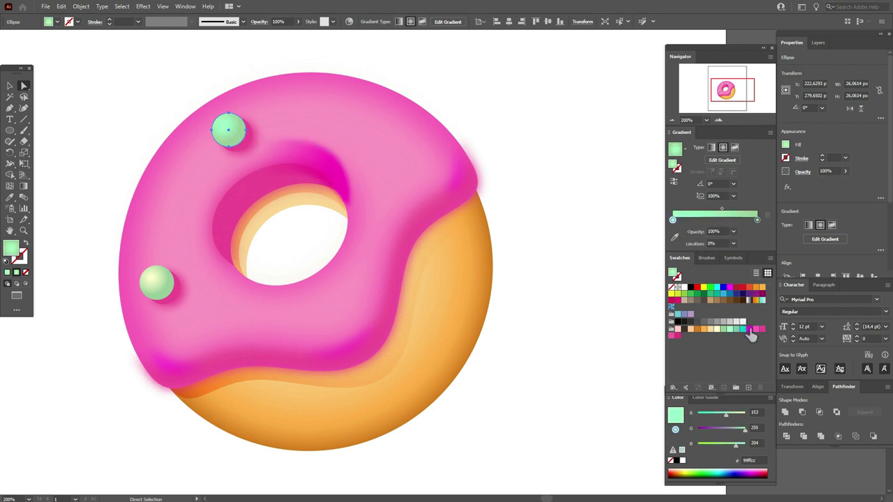
drag(744, 328, 763, 227)
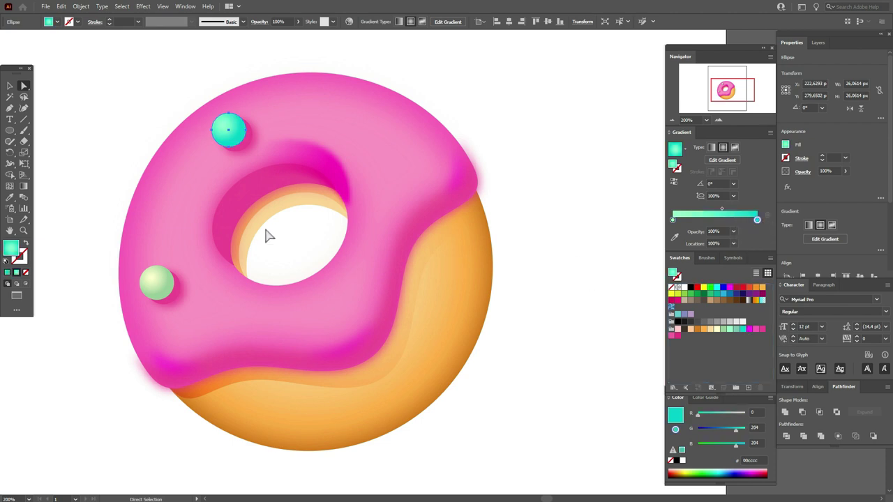
- Paste another green ball group and place it on the glaze between the teal and green balls
key(ctrl+v)
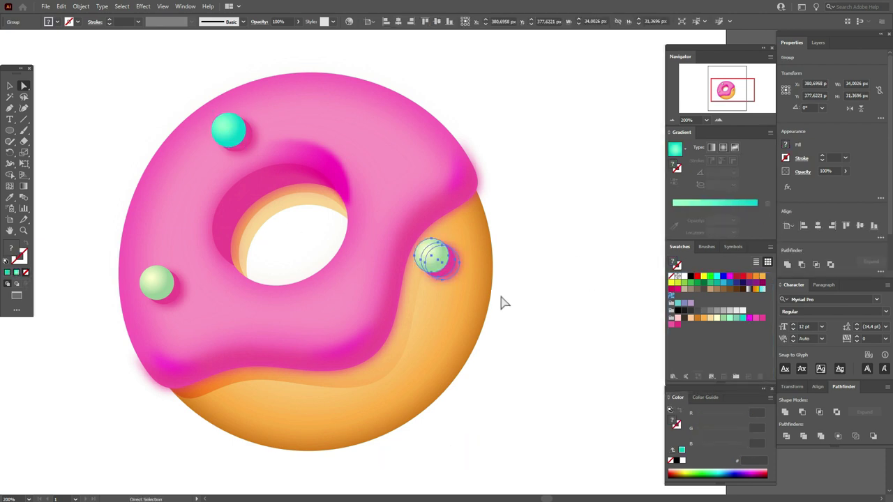
drag(428, 255, 174, 195)
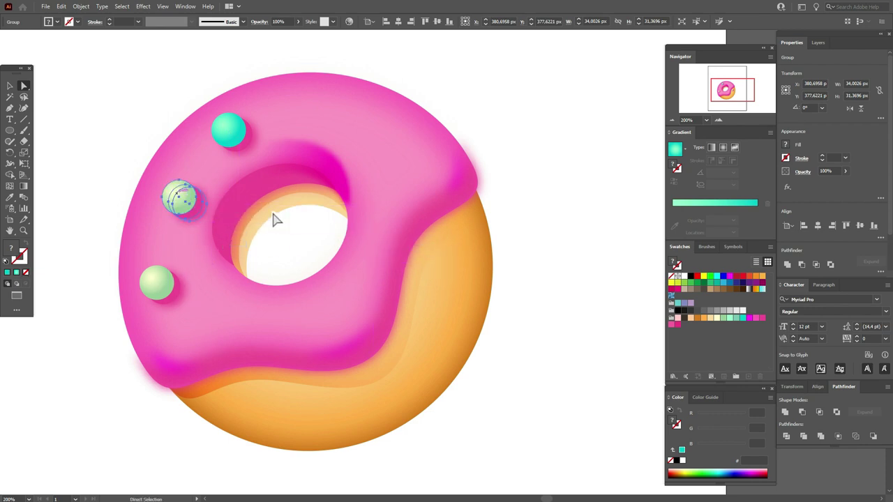
click(60, 101)
- Change the outer colour of the middle ball's radial gradient to #ffcc99
click(167, 196)
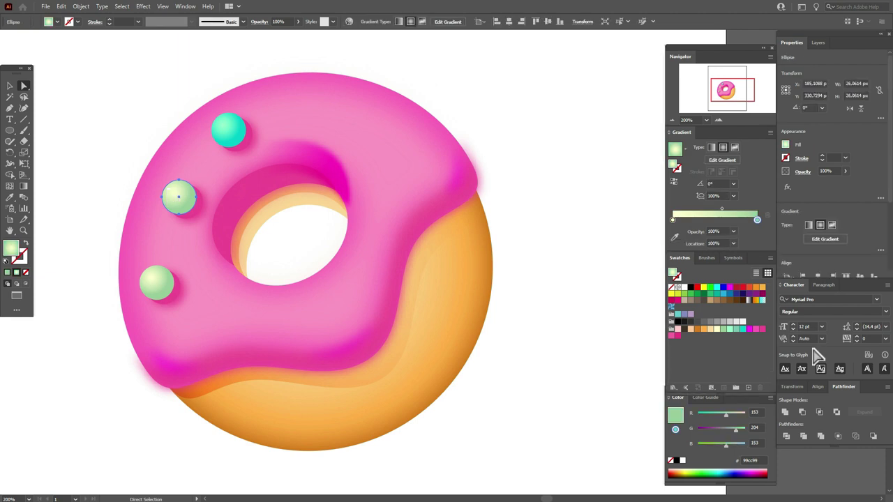
drag(715, 337, 758, 220)
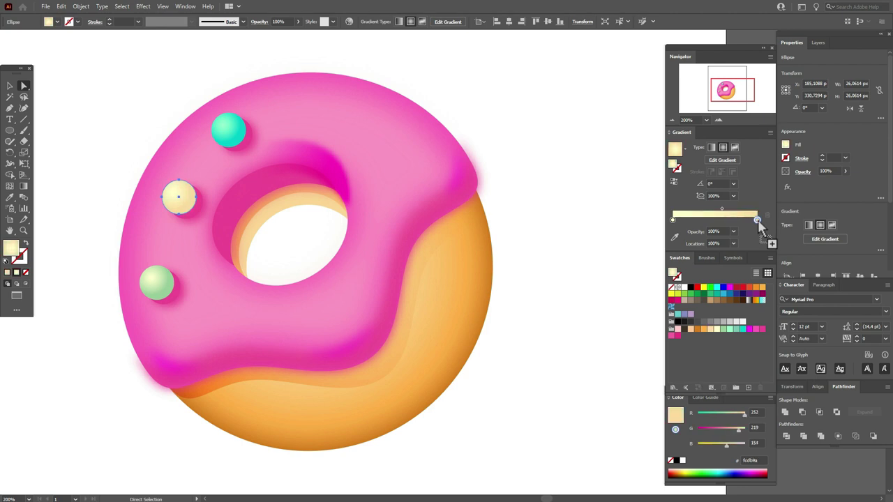
drag(708, 298, 757, 220)
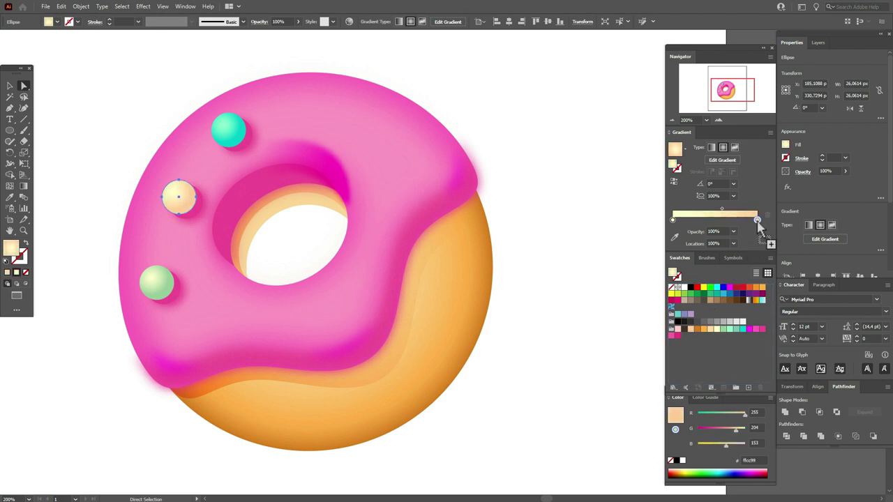
click(576, 268)
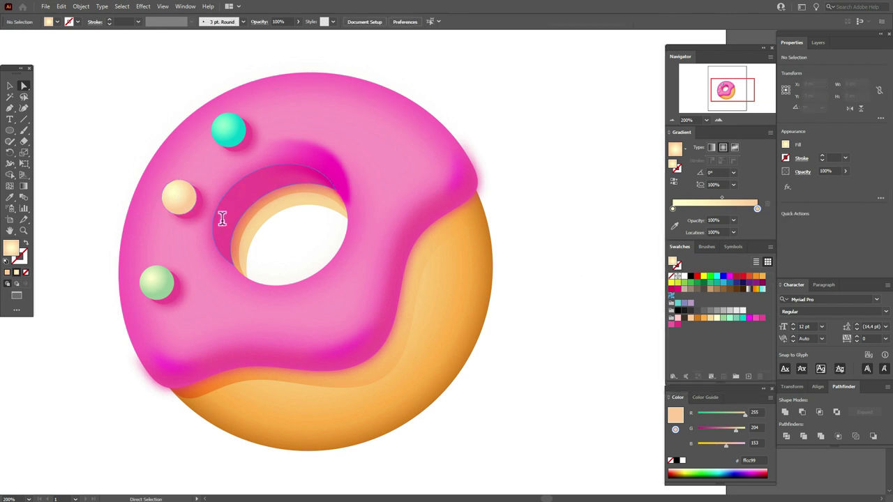
- Reposition the cream, green and teal ball groups to spread them along the glaze's left half
click(180, 201)
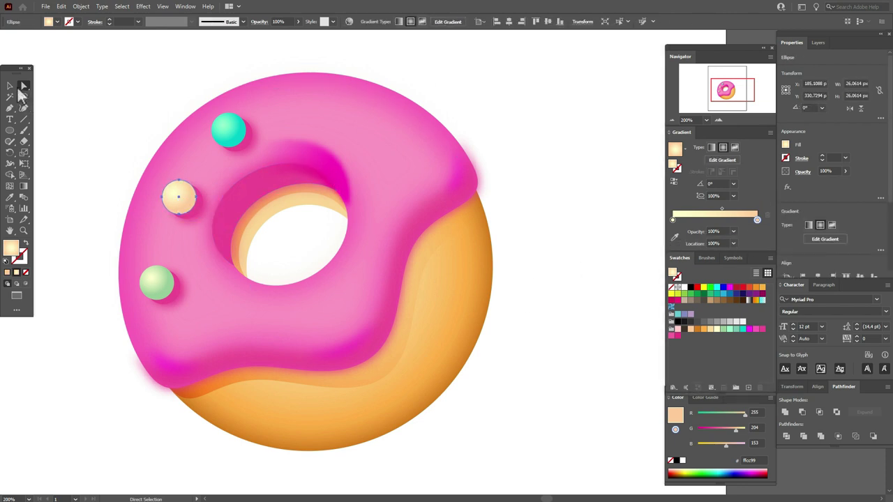
click(10, 85)
shift+click(174, 198)
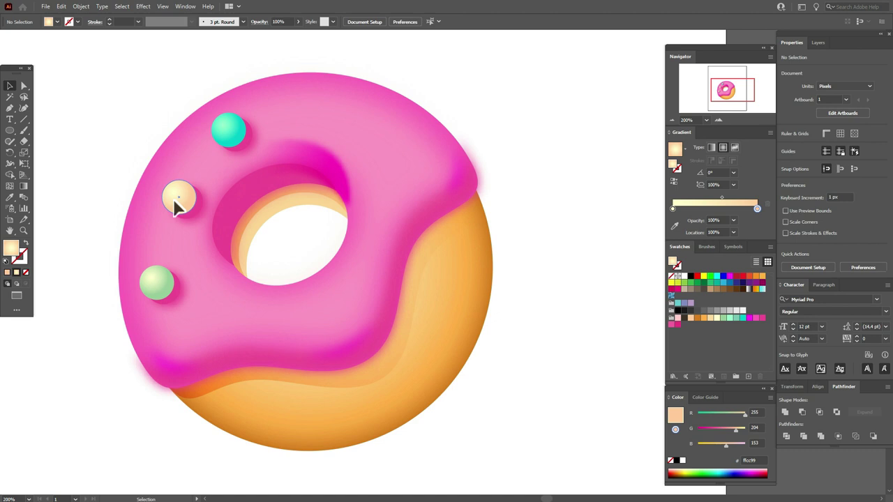
drag(173, 199, 164, 196)
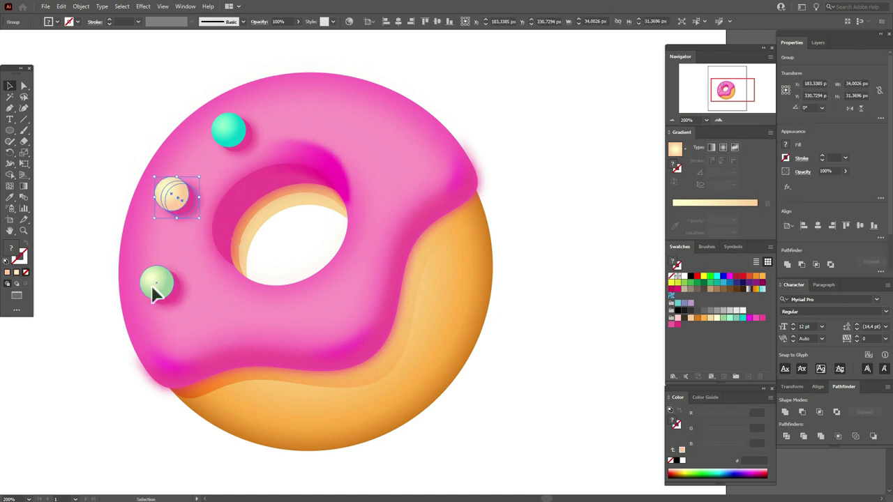
drag(151, 286, 180, 290)
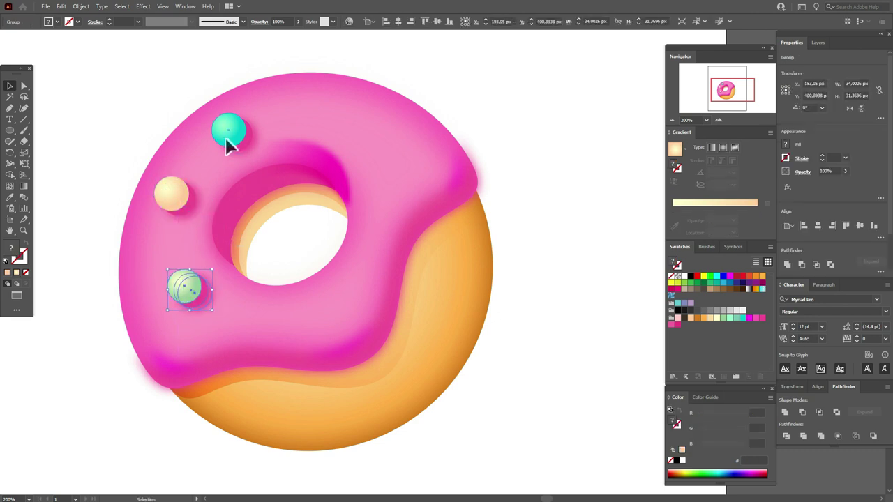
drag(232, 140, 249, 129)
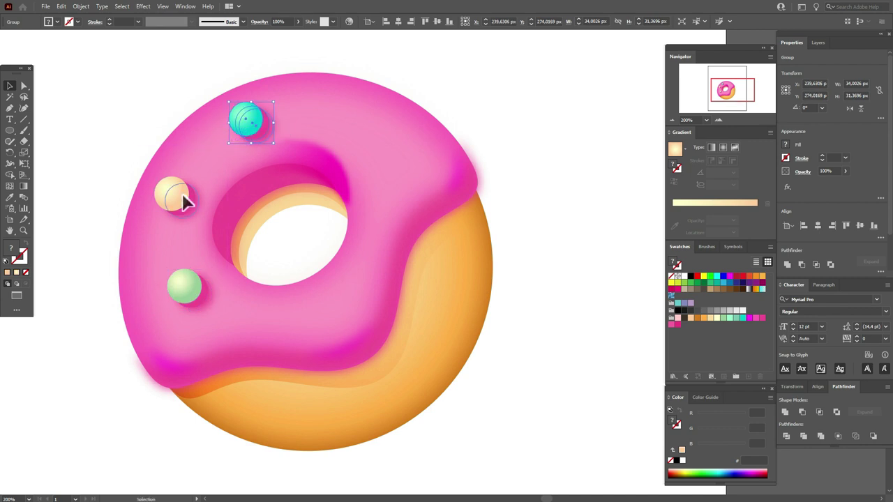
drag(182, 193, 185, 187)
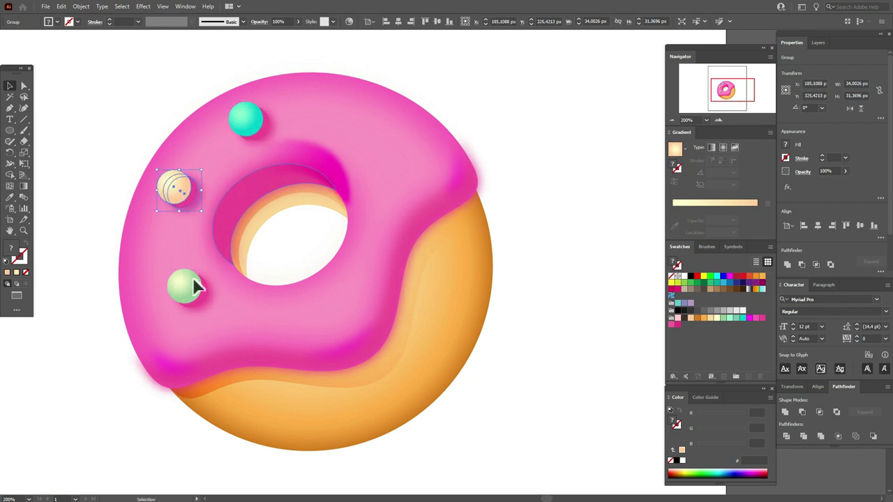
- Place a copy of the cream ball group on the glaze's lower left and move the green ball slightly up
click(192, 298)
click(178, 174)
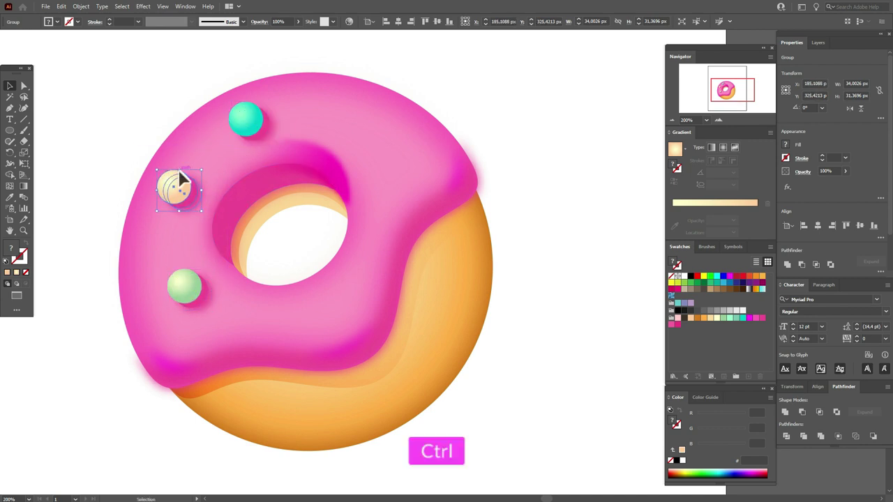
key(ctrl+v)
drag(450, 262, 174, 356)
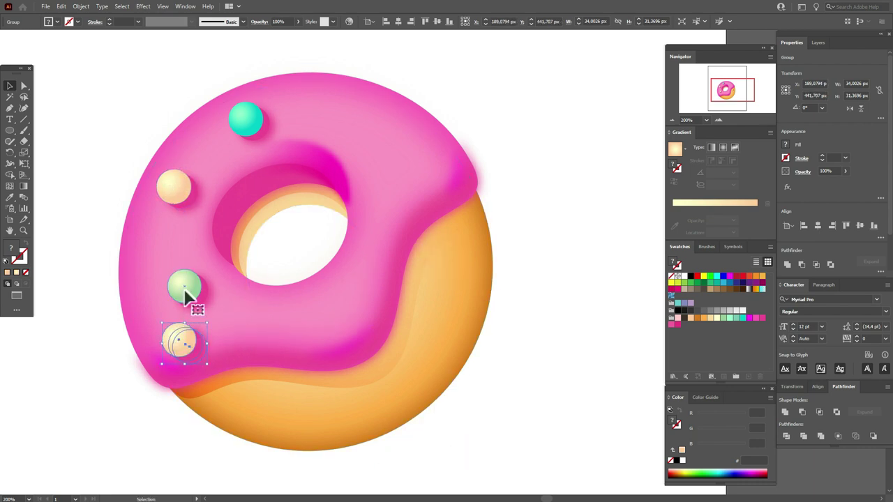
drag(187, 296, 193, 272)
- Scatter copies of the teal, green and cream ball groups over the rest of the glaze, with one teal and one cream ball smaller
click(255, 128)
key(ctrl+c)
key(ctrl+v)
drag(438, 260, 405, 186)
key(ctrl+v)
click(184, 275)
key(ctrl+c)
key(ctrl+v)
drag(179, 189, 189, 184)
key(ctrl+v)
drag(422, 244, 266, 303)
click(192, 189)
key(ctrl+c)
key(ctrl+v)
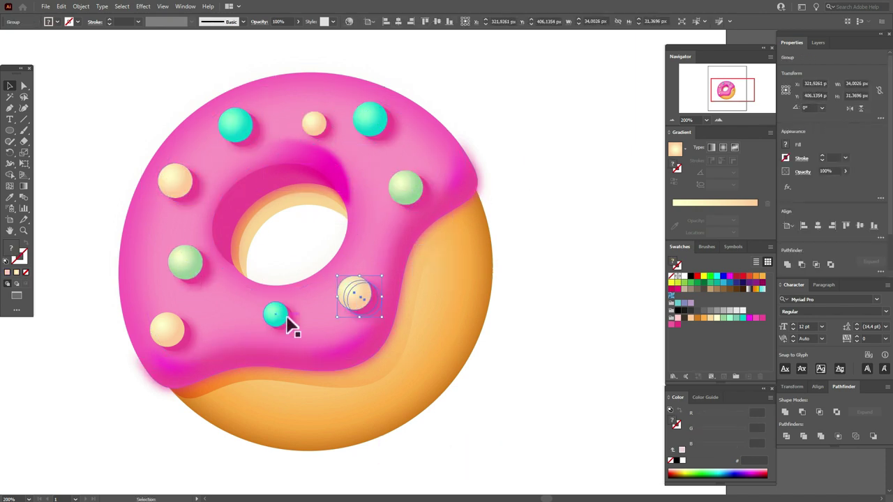
drag(358, 296, 379, 129)
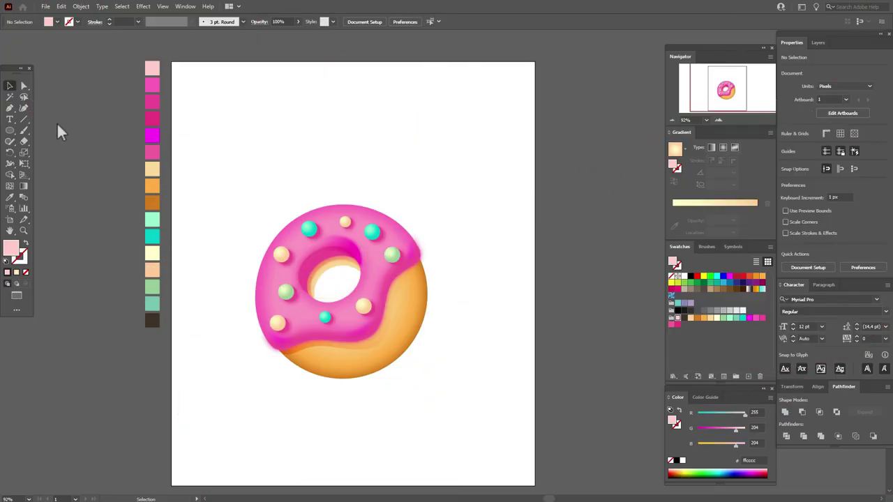
- Draw a thin curved crescent highlight filled with pale yellow #ffffcc along the glaze's upper-left edge with the Pen tool
click(10, 197)
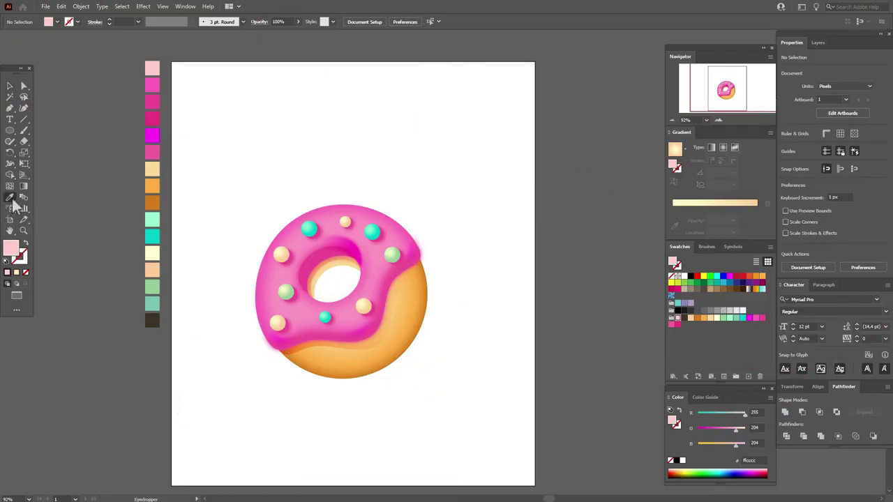
click(154, 258)
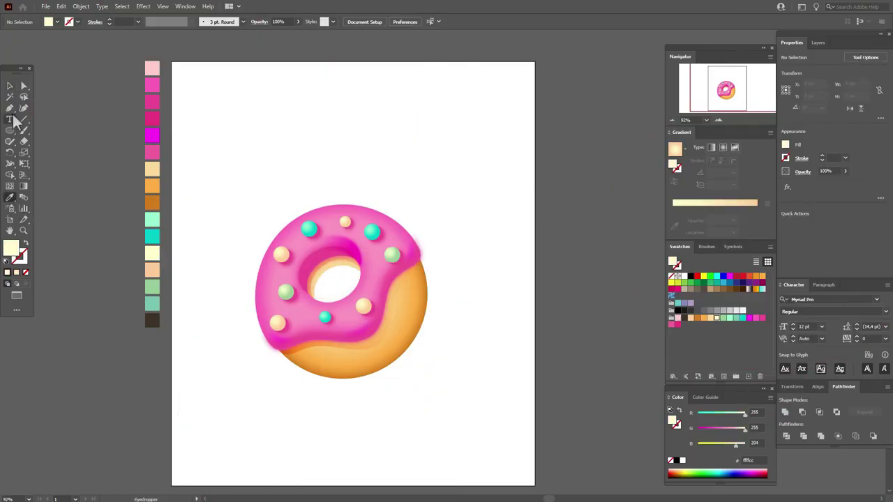
click(10, 109)
click(270, 264)
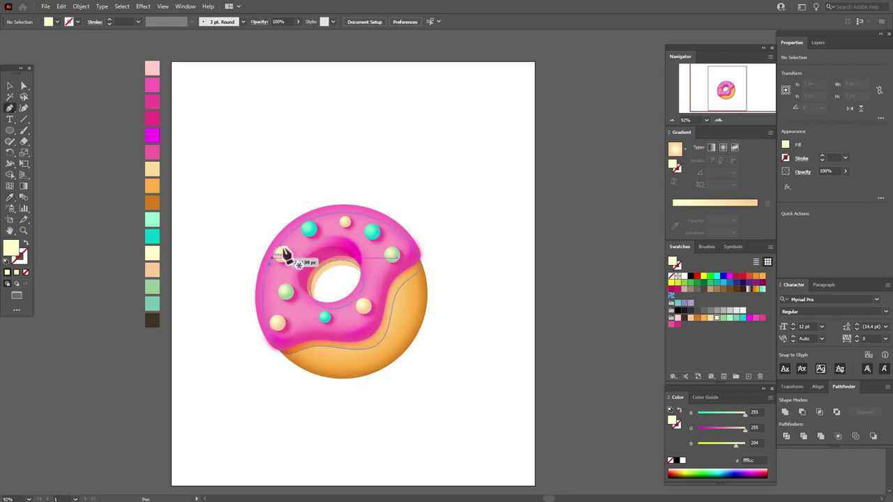
drag(332, 211, 390, 207)
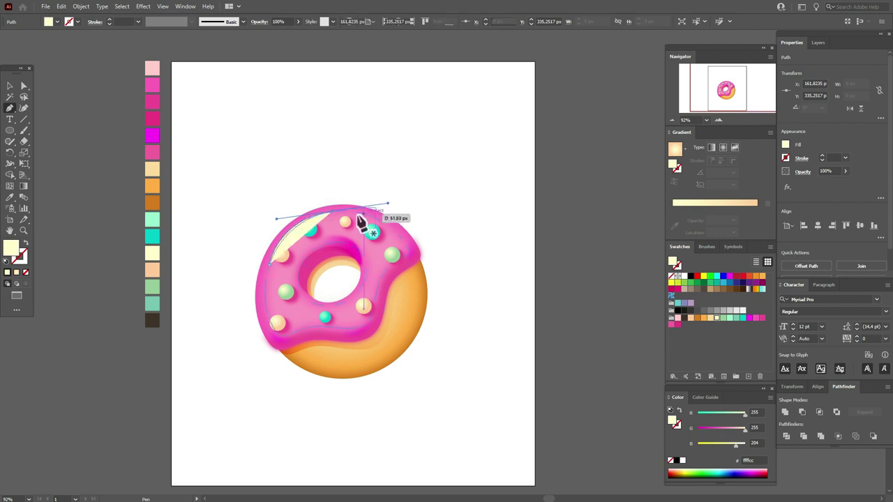
drag(333, 212, 334, 217)
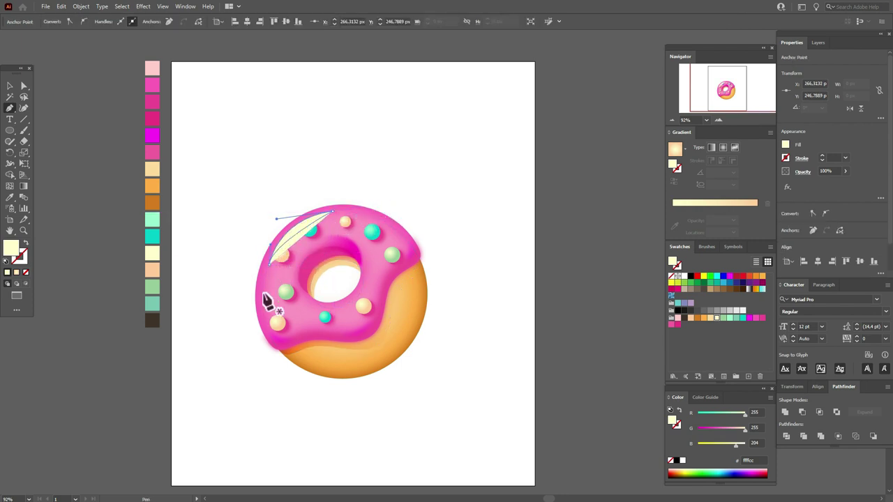
key(Escape)
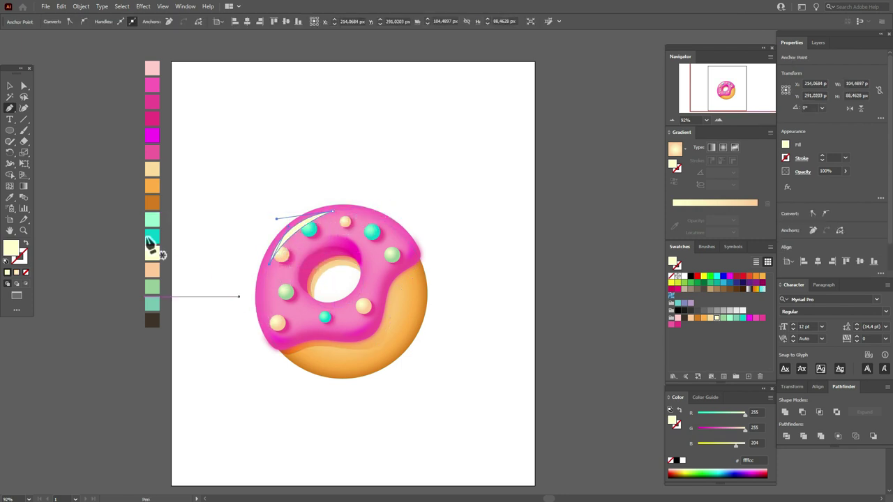
- Apply a Gaussian Blur with a radius of about 6 px to the crescent highlight and change its fill to white
click(12, 85)
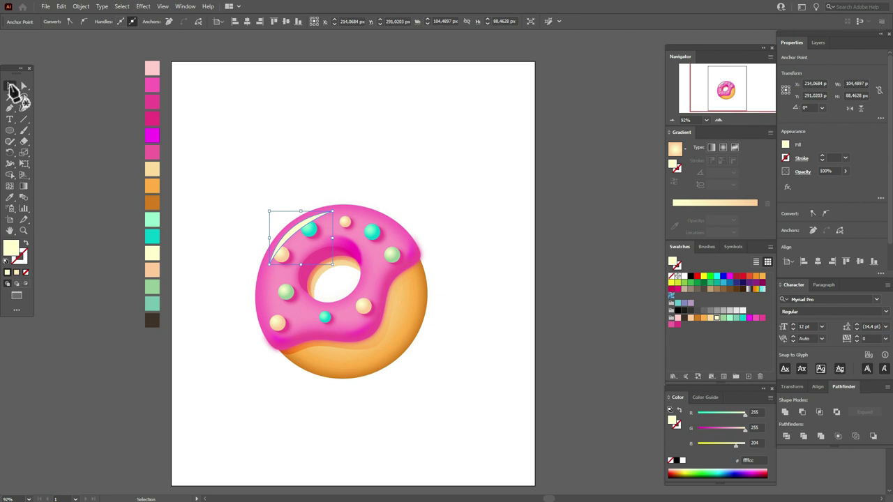
click(143, 6)
mouse_move(219, 162)
click(272, 163)
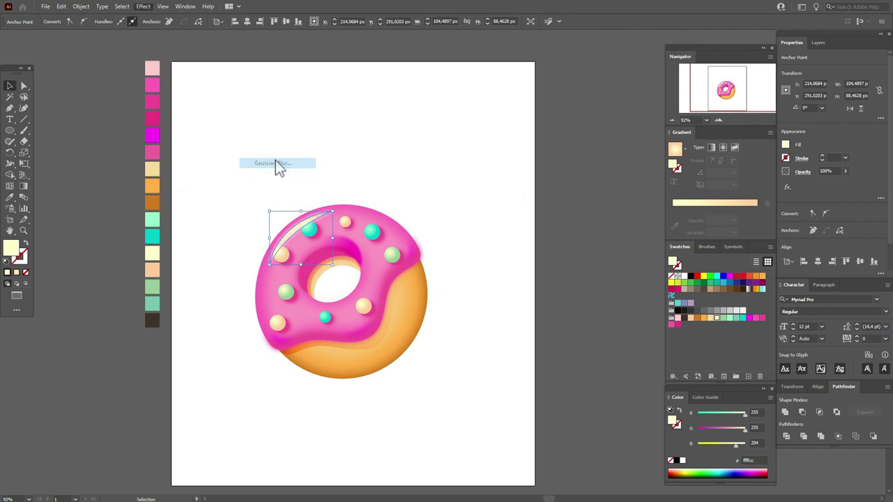
drag(568, 226, 566, 232)
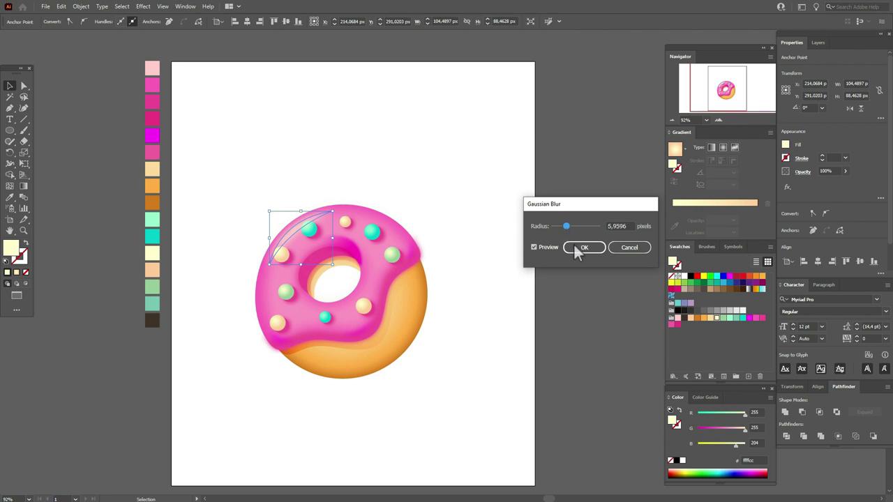
click(582, 246)
click(623, 222)
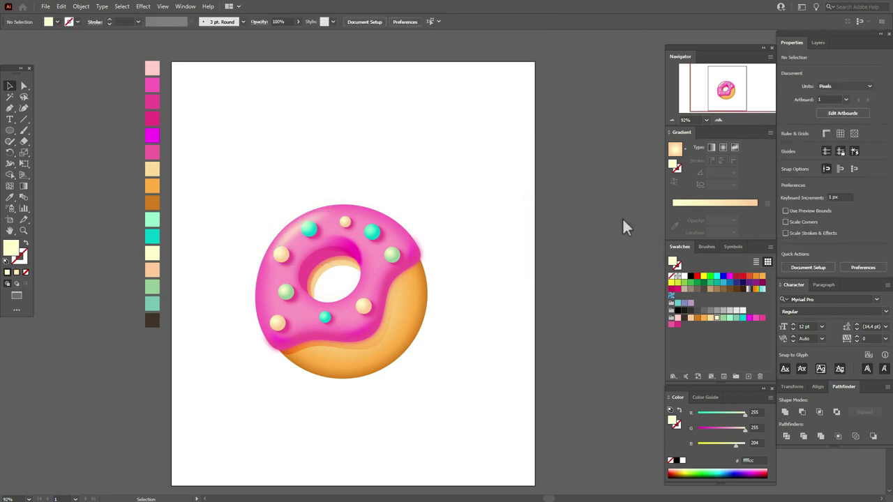
click(294, 237)
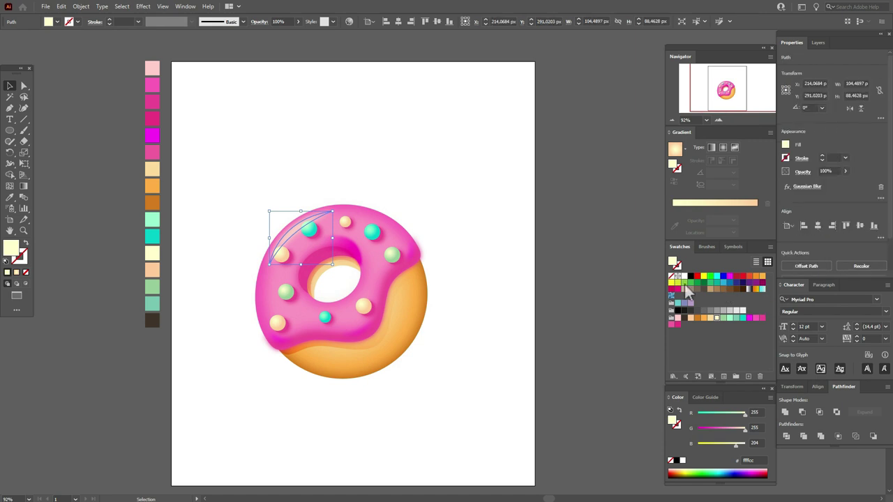
click(585, 266)
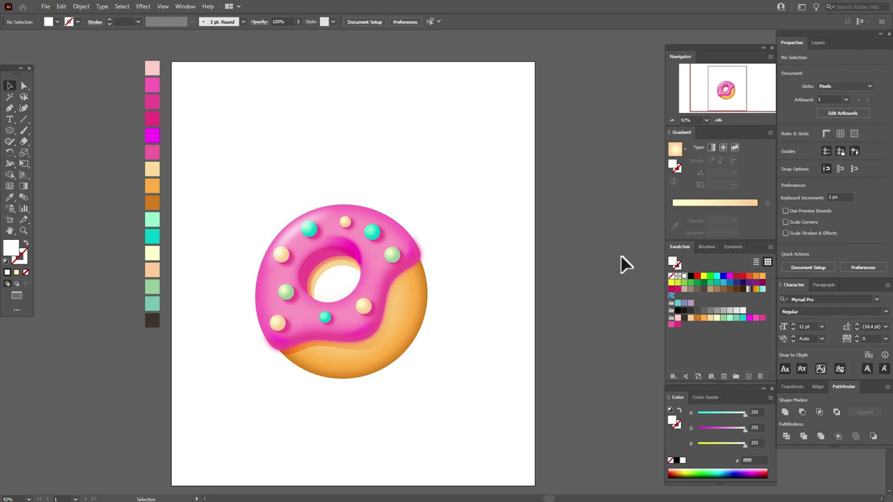
- Shift the first midpoint of the donut base's radial gradient outward and move its orange stop to location 88.9785%
click(400, 329)
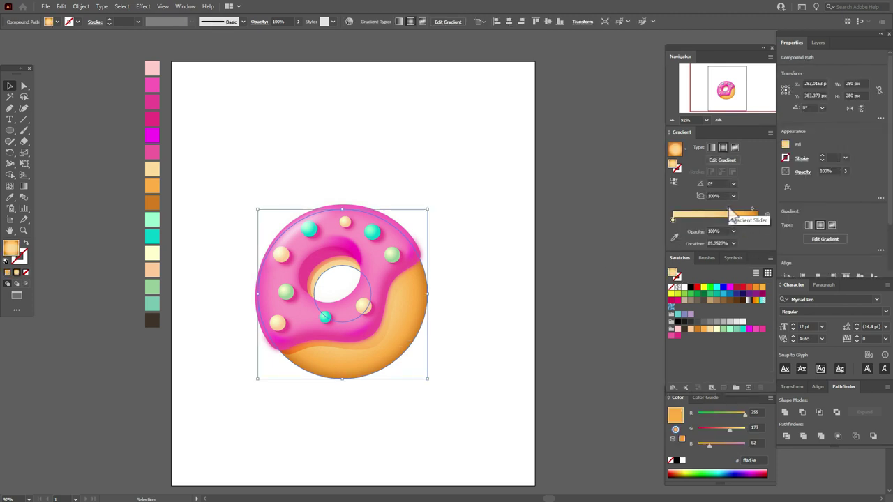
click(731, 209)
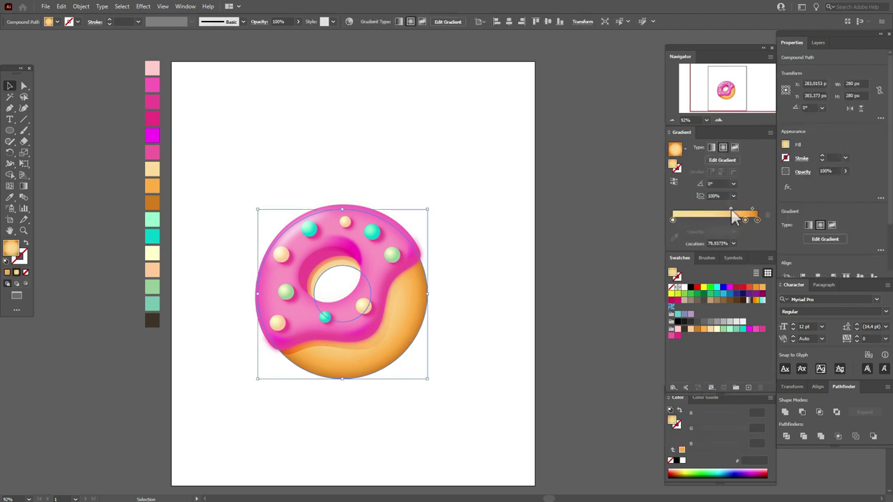
drag(731, 209, 737, 210)
click(746, 220)
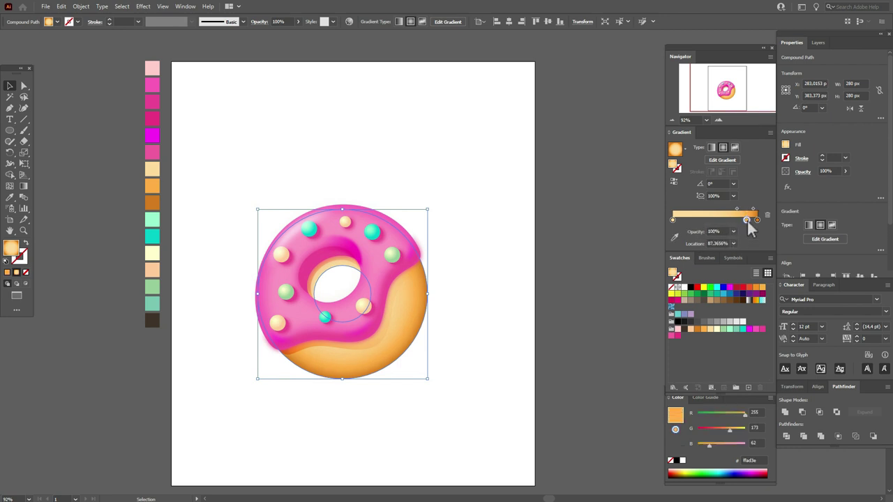
drag(748, 221, 749, 221)
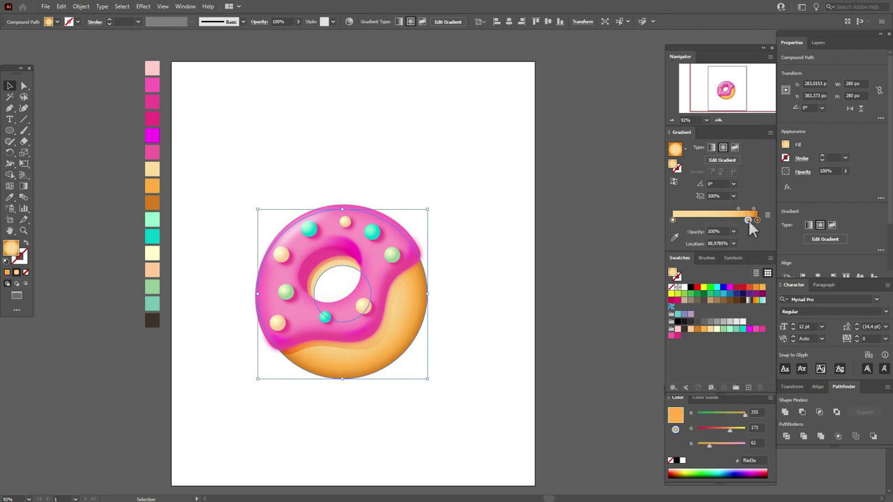
click(644, 260)
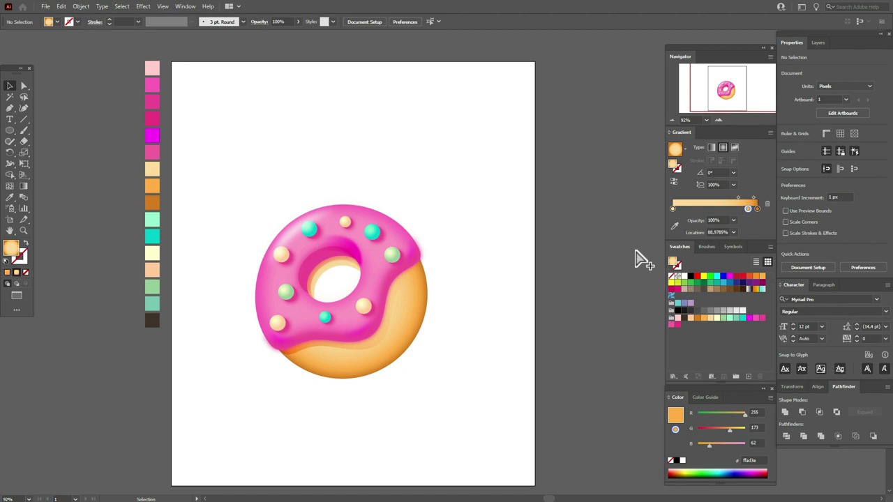
- Readjust the donut base's radial gradient so that its orange stop sits at location 87.3656%
click(419, 319)
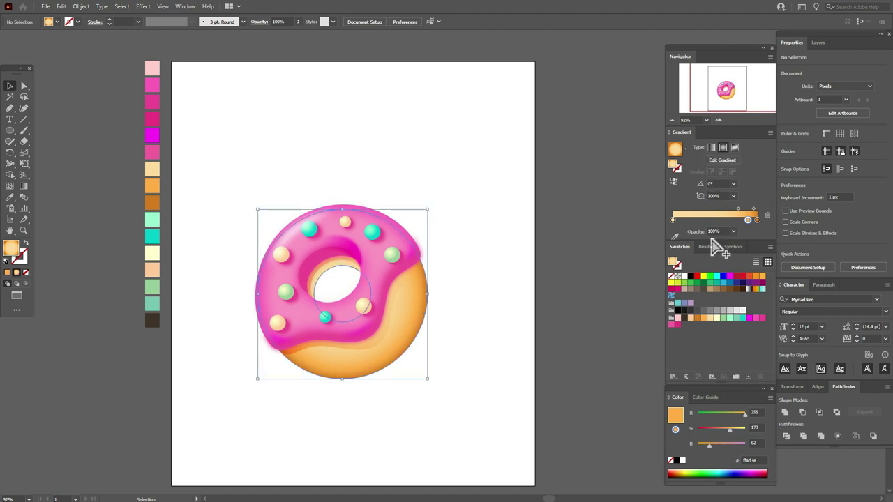
click(753, 210)
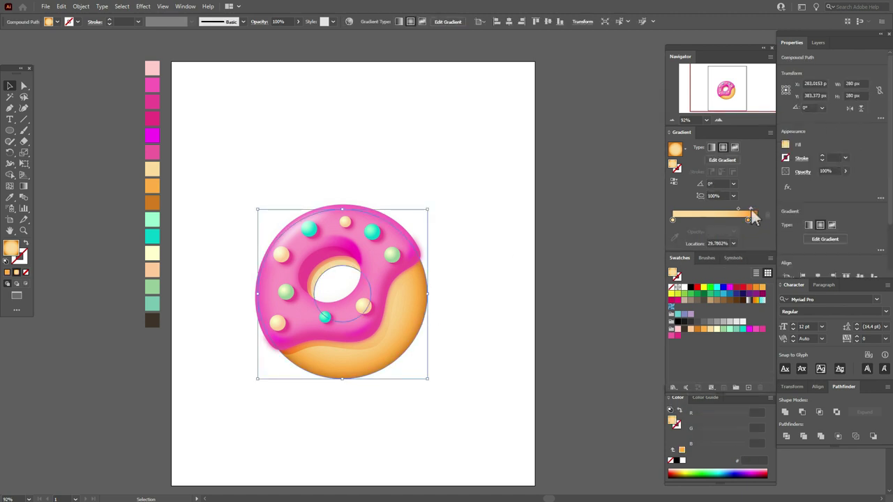
drag(751, 212, 755, 212)
click(748, 222)
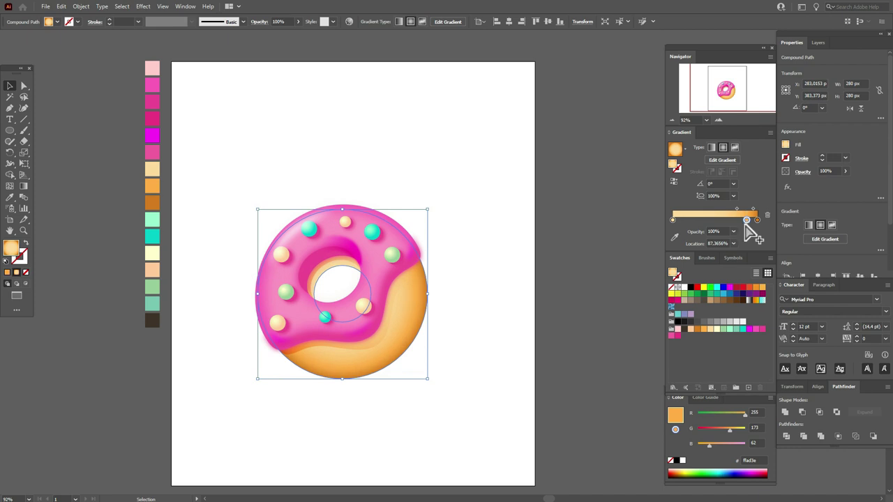
click(589, 268)
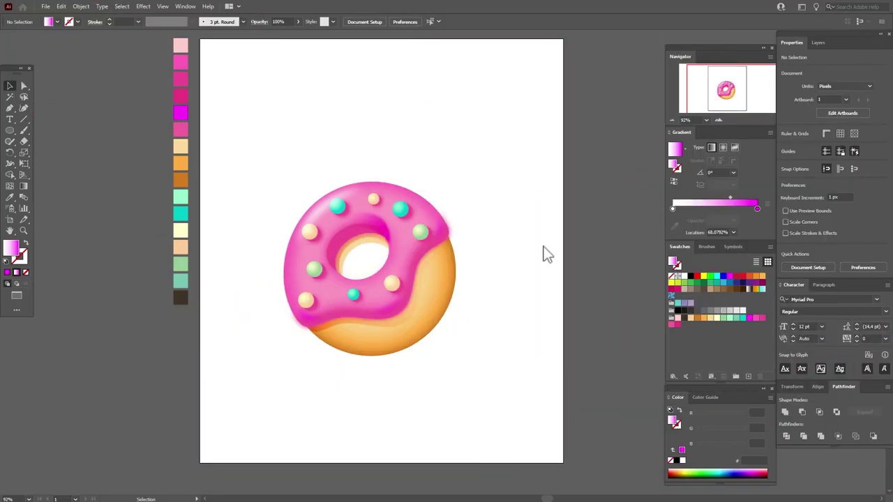
- Set the opacity of the blurred magenta gradient shadow above the donut's hole to 70%
click(383, 236)
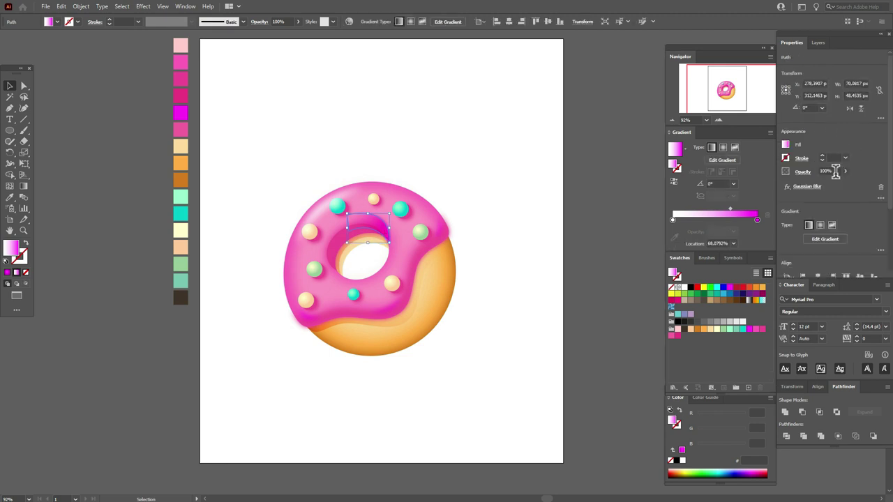
click(826, 172)
text(70)
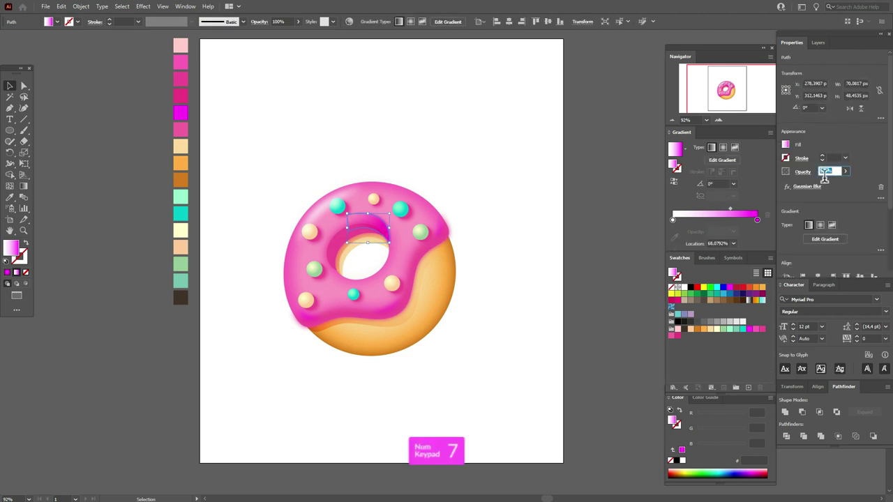
key(Return)
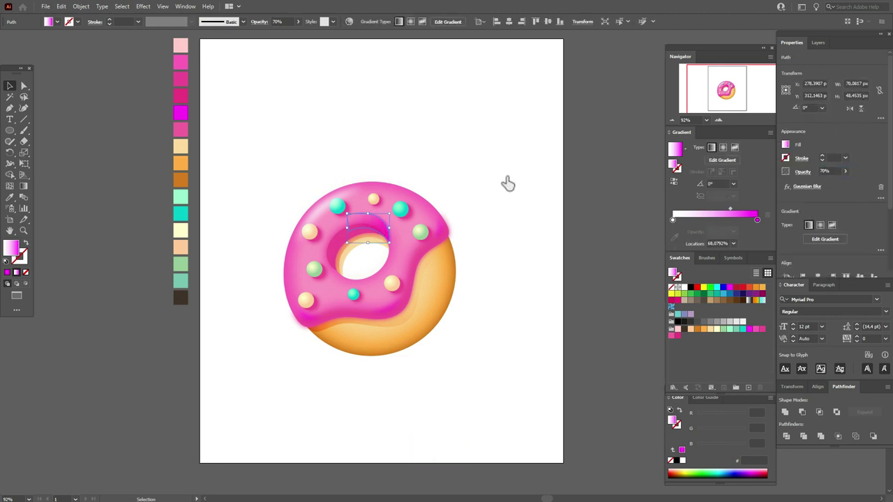
click(527, 197)
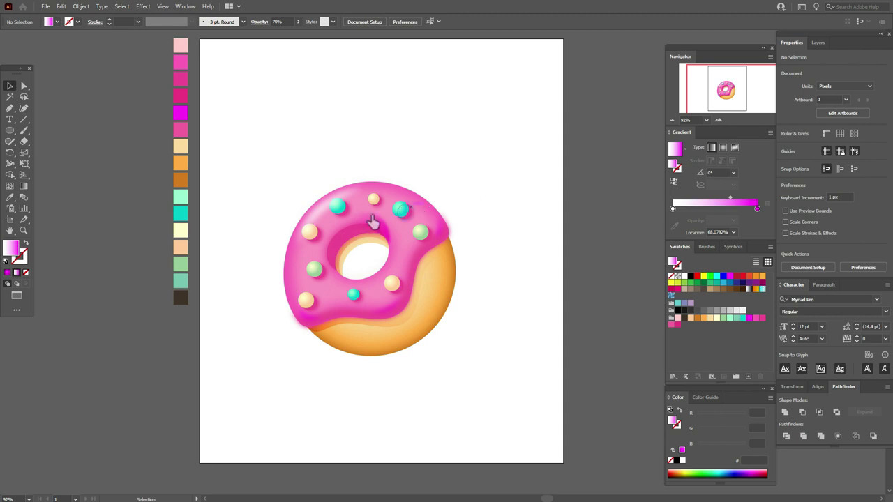
- Check the Gaussian Blur radius of the white highlight on the glaze's upper-left edge
click(320, 214)
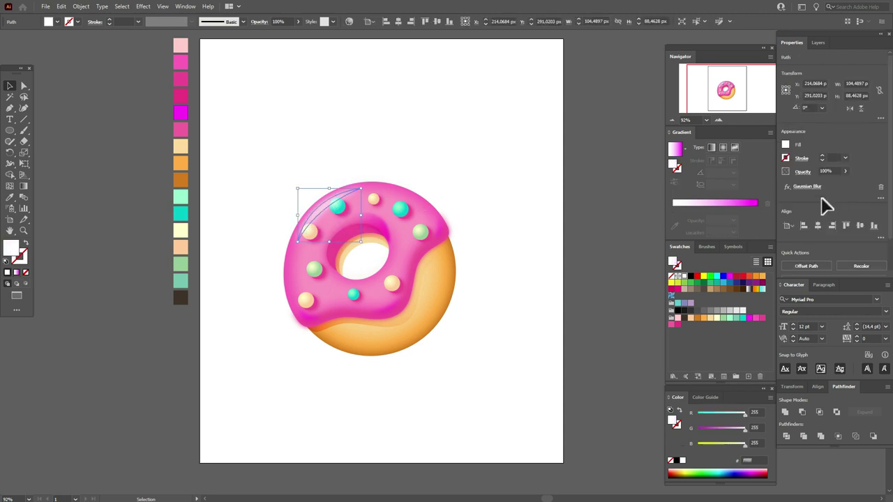
click(814, 185)
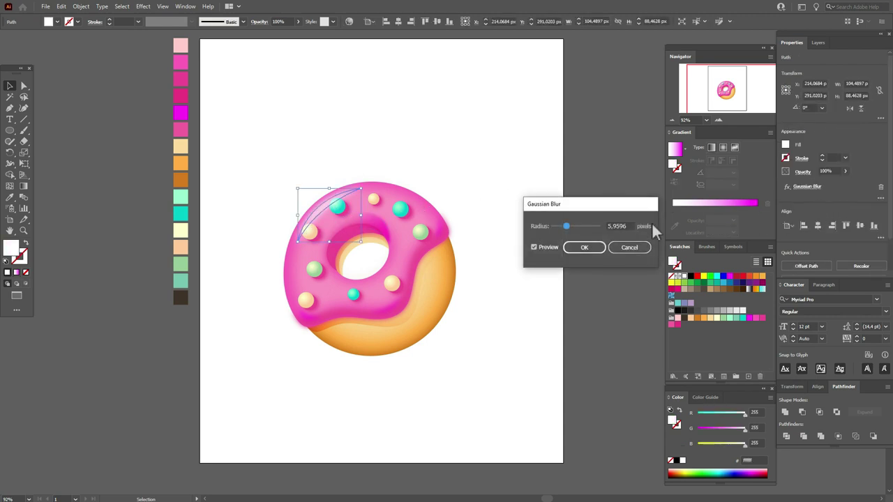
click(568, 248)
click(516, 242)
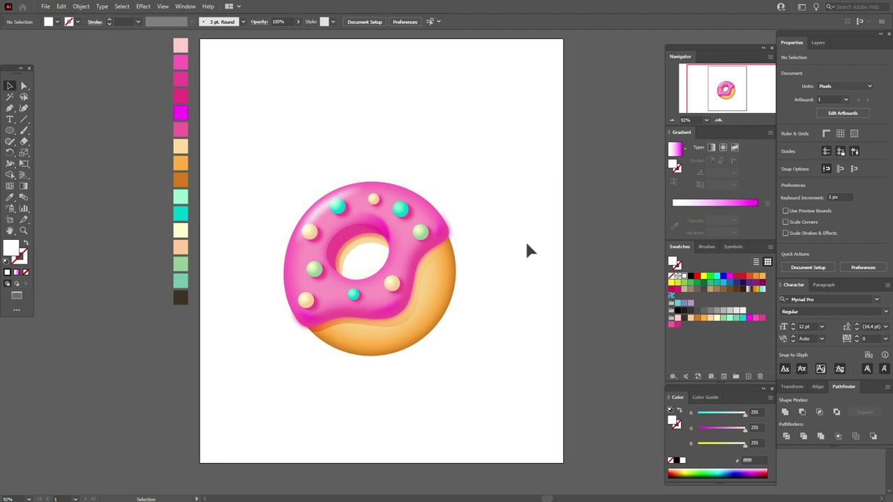
- Duplicate the flat pink glaze shape in place and bring the copy to the front
click(403, 187)
shift+click(404, 198)
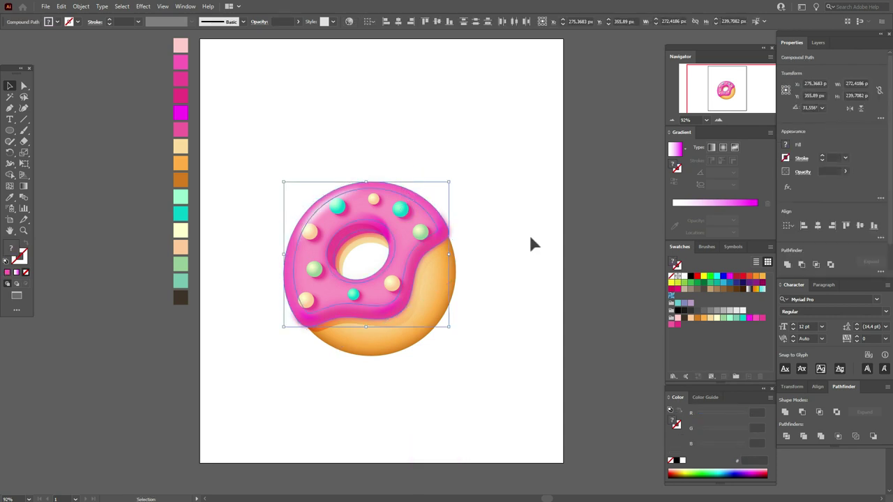
shift+click(389, 189)
key(ctrl+c)
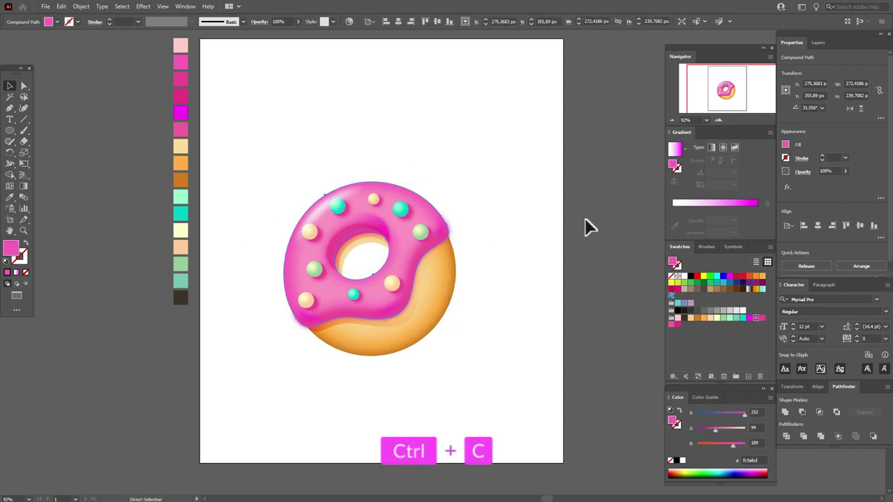
key(ctrl+f)
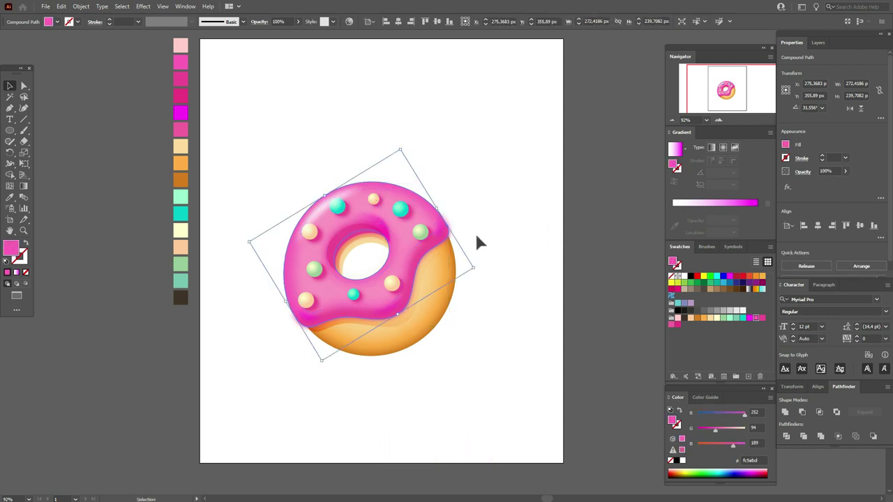
right_click(469, 238)
mouse_move(549, 343)
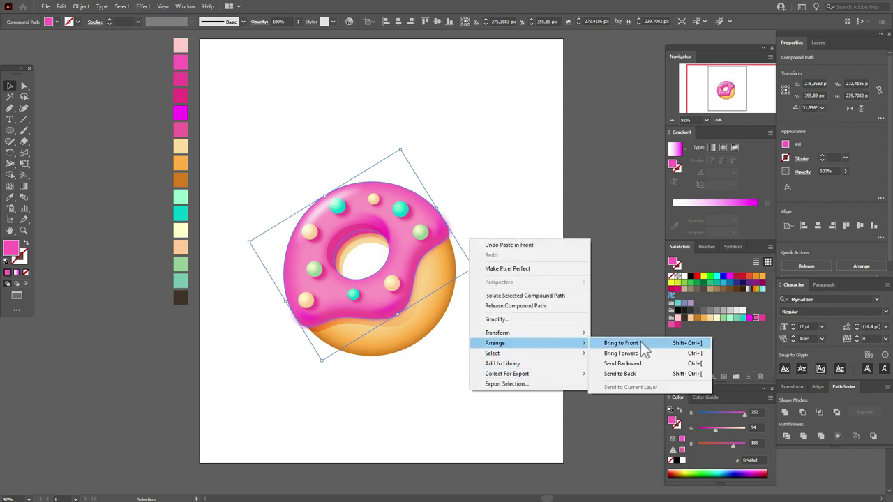
click(641, 342)
- Clip the blurred edge shading of the glaze to its outline with a clipping mask made from the front pink copy
key(shift)
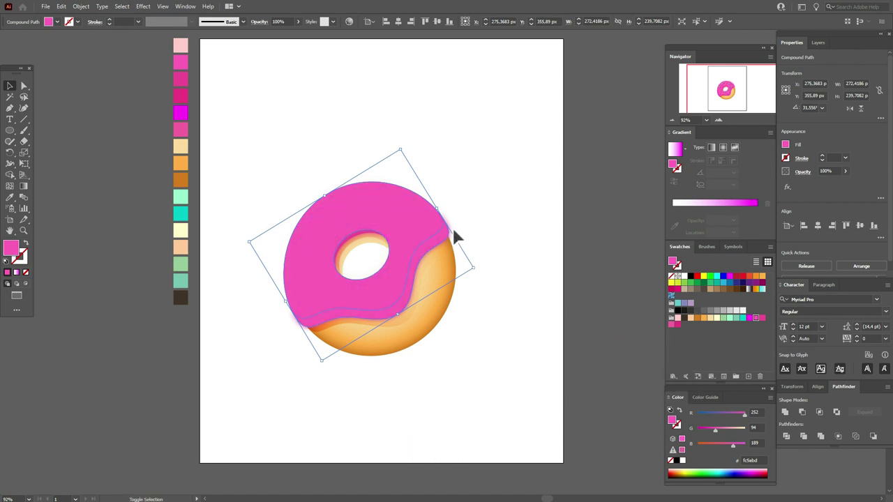
shift+click(453, 235)
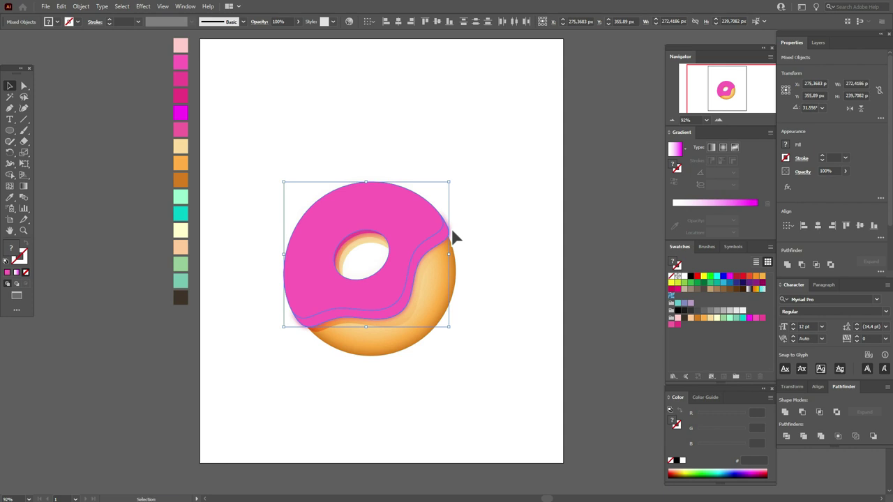
right_click(453, 238)
click(514, 311)
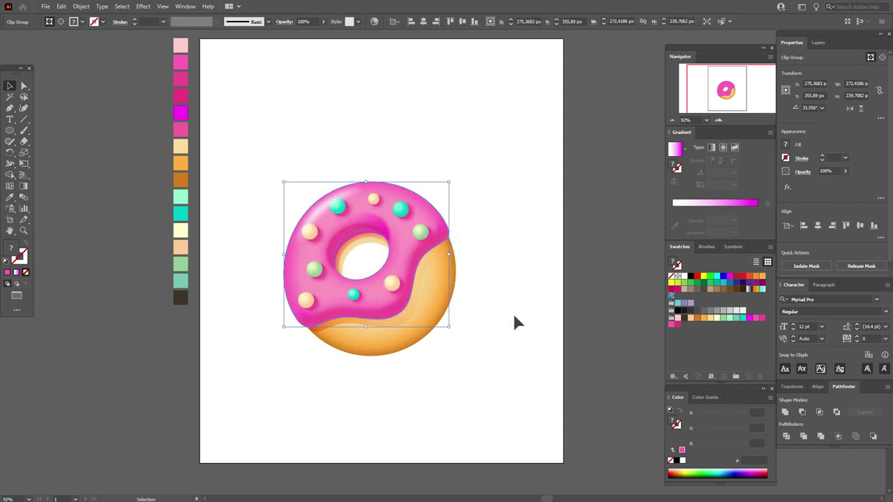
- Cover the whole artboard with a 600 × 700 px rectangle filled with the pale cream from the colour palette
click(513, 316)
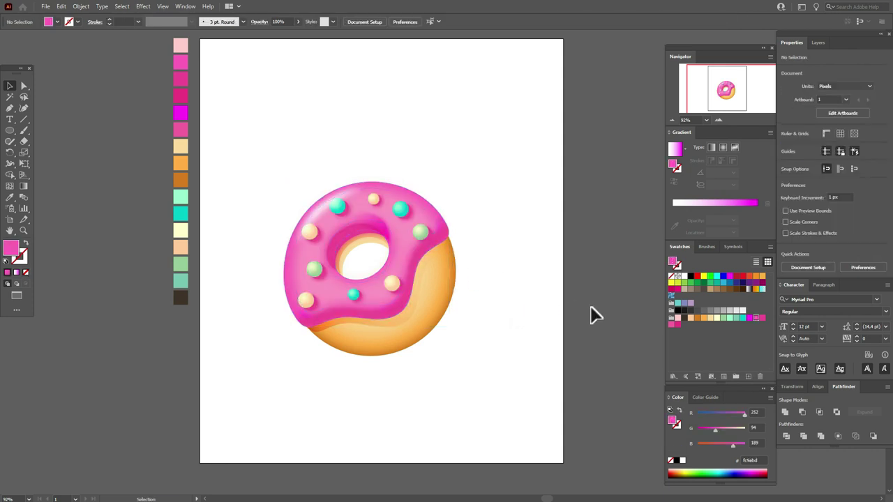
click(10, 231)
drag(431, 255, 412, 267)
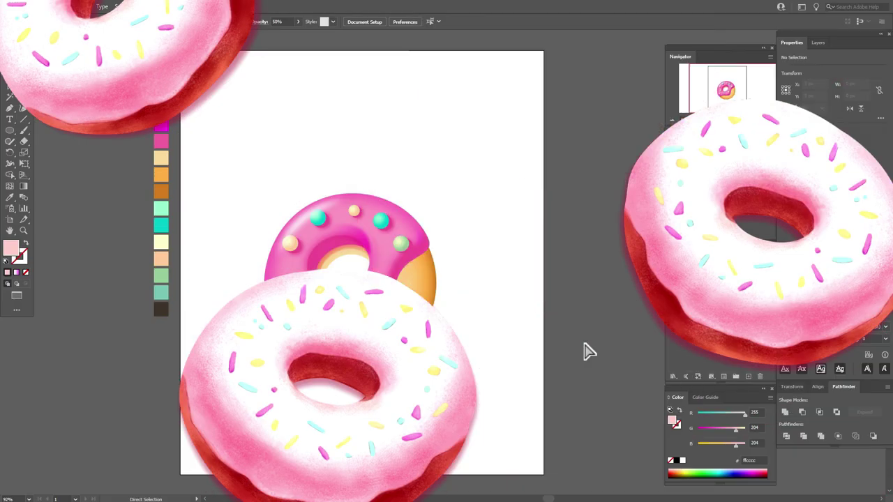
click(10, 197)
click(162, 243)
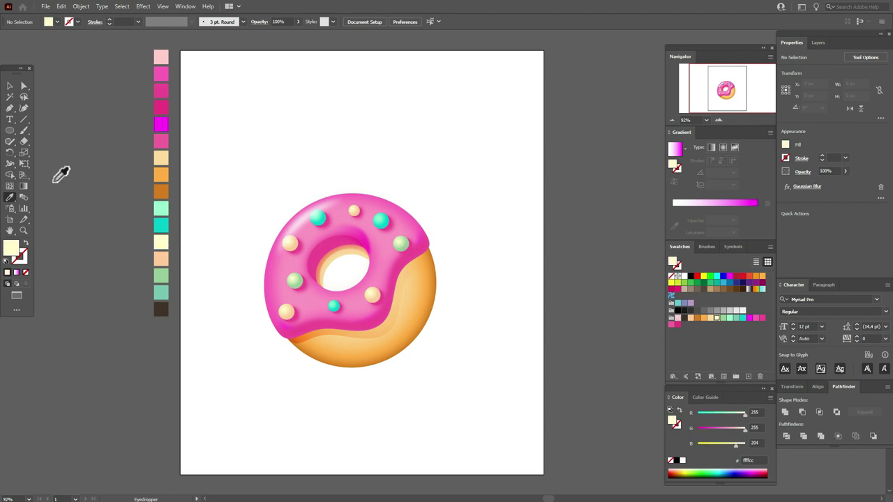
click(11, 131)
click(63, 130)
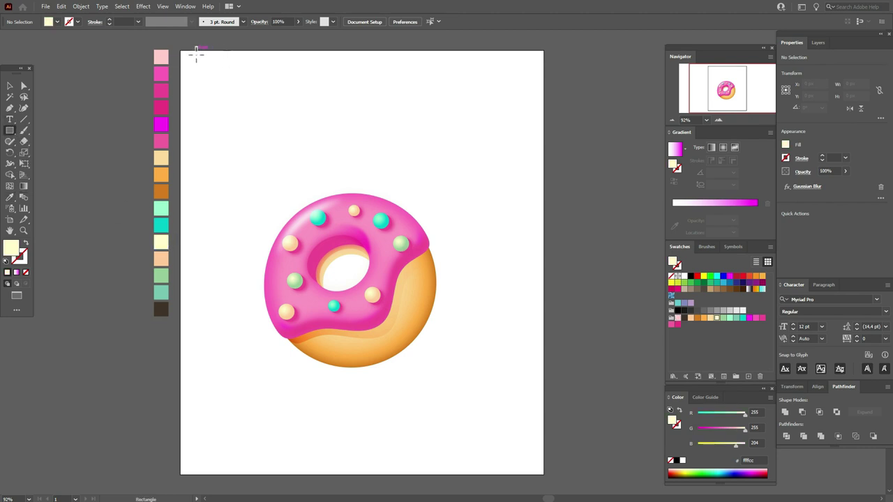
drag(184, 53, 548, 479)
key(v)
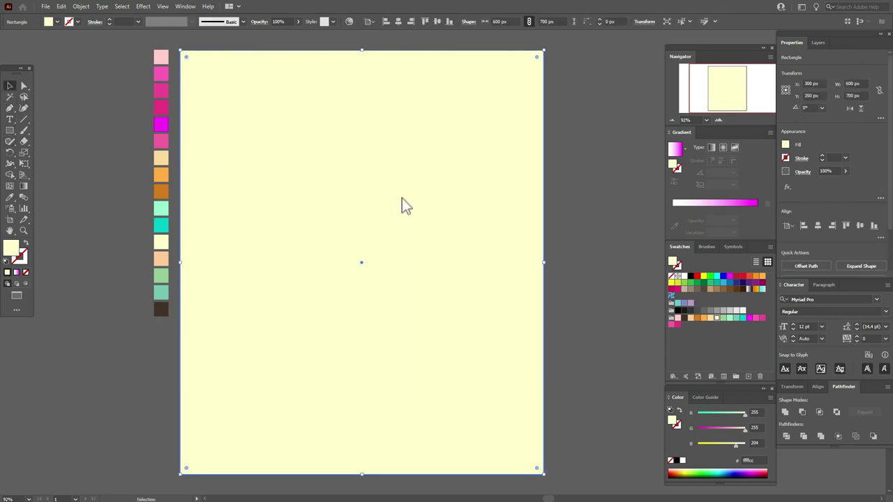
- Send the cream background rectangle behind the donut artwork
right_click(402, 199)
mouse_move(485, 368)
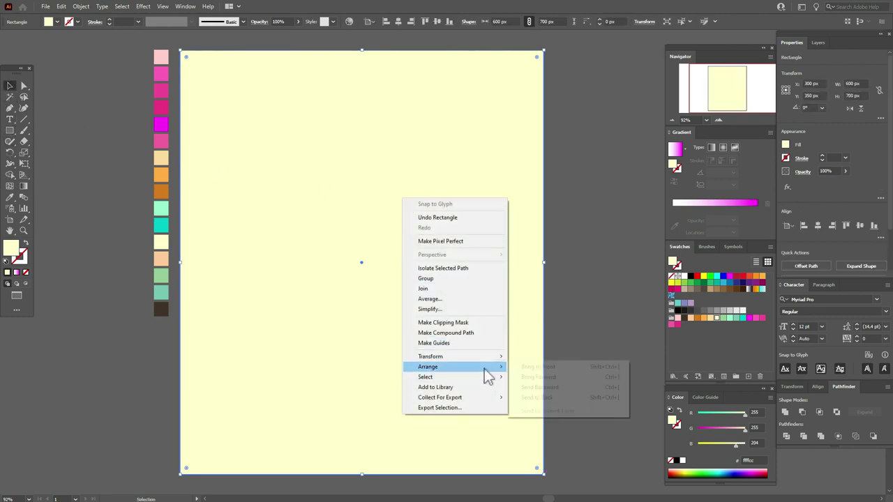
click(548, 398)
- Group all the parts of the donut, leaving the background rectangle out of the group
click(572, 193)
drag(551, 116, 255, 428)
key(ctrl+shift+b)
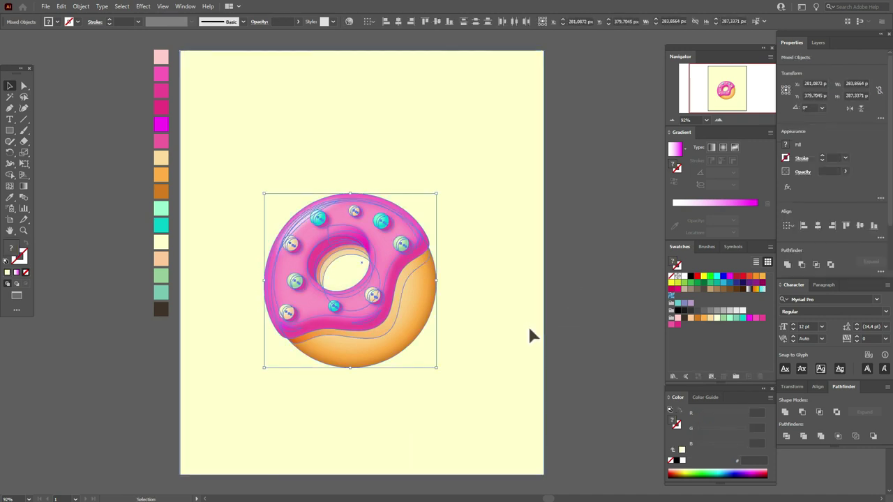
key(ctrl+g)
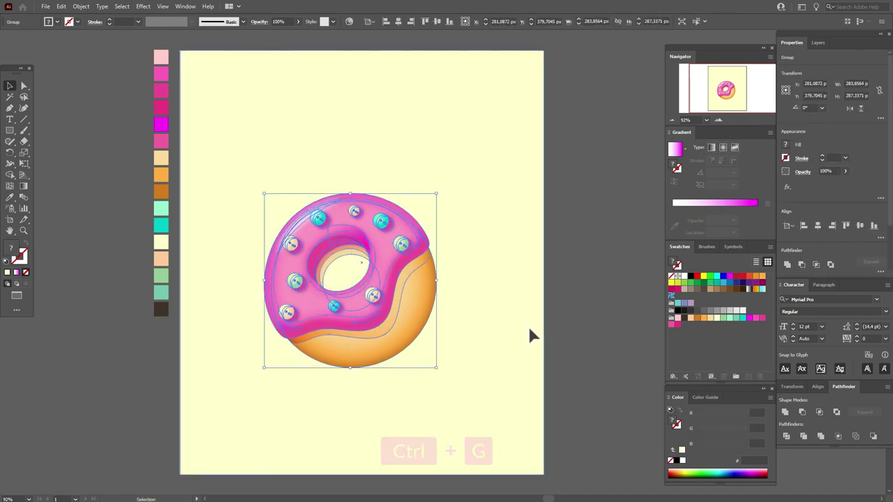
click(548, 276)
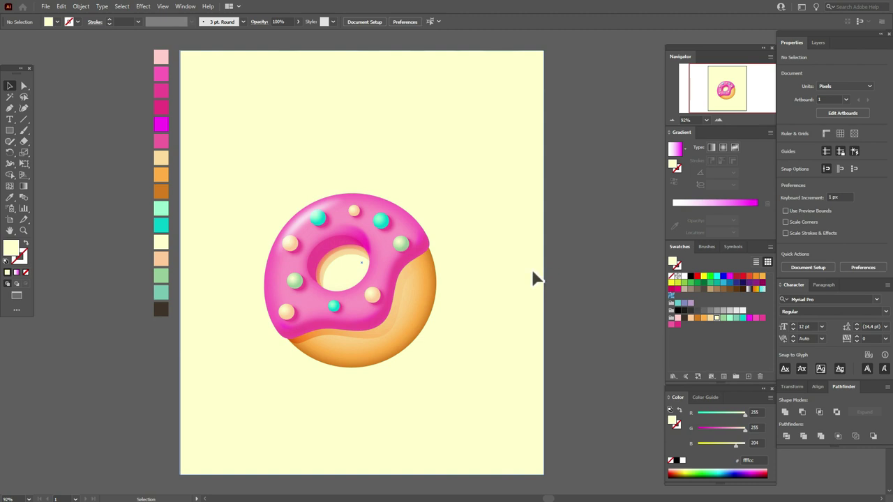
- Offset the path of the cream background rectangle by -15 px with mitered joins
click(528, 278)
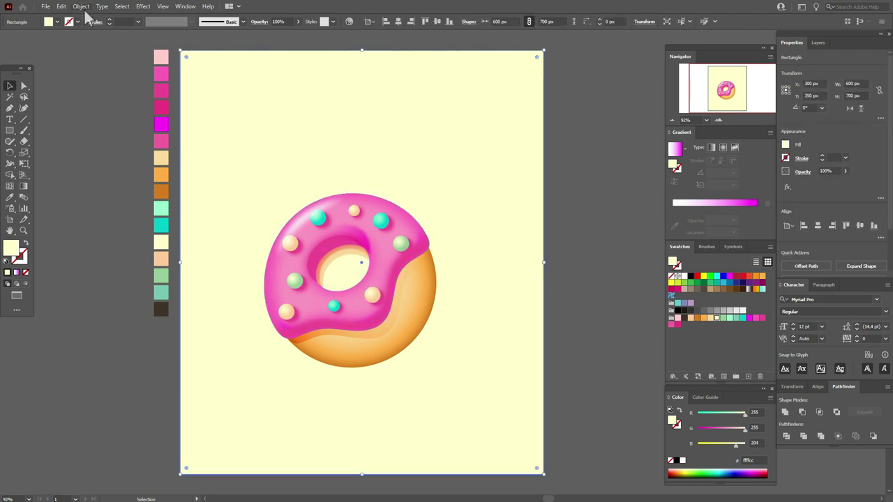
click(81, 6)
mouse_move(156, 229)
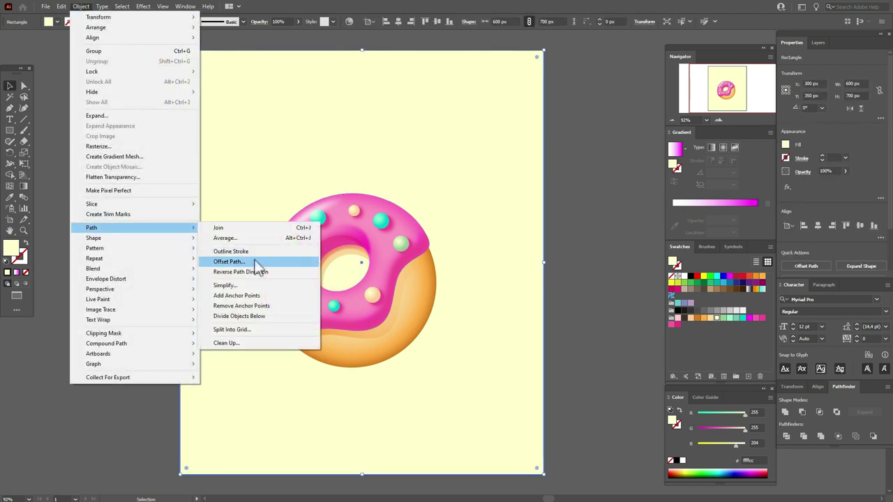
click(254, 261)
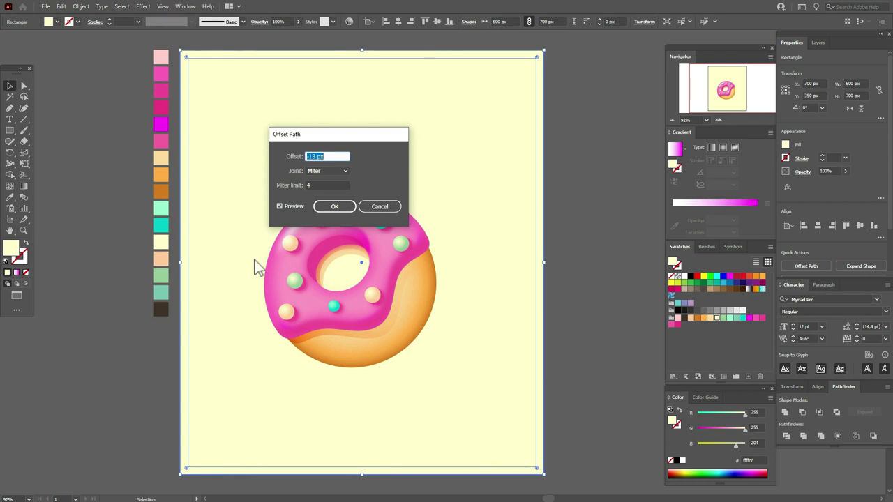
text(-15)
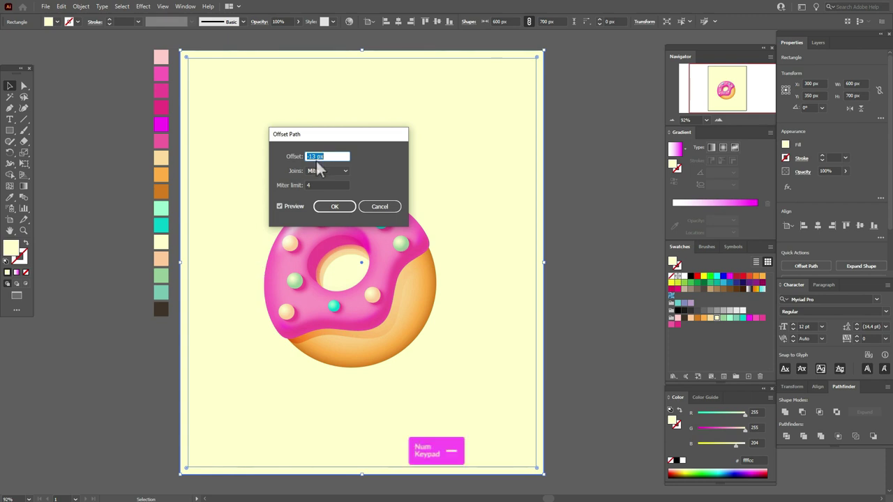
click(340, 207)
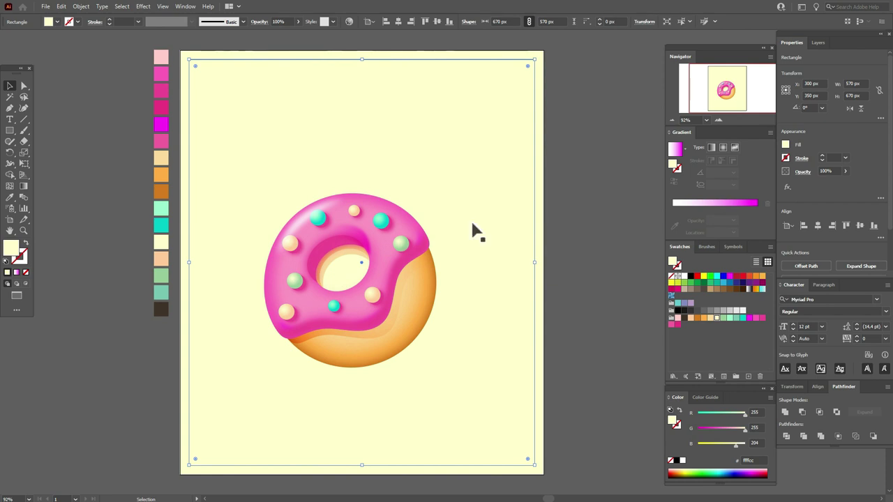
- Fill the inner background rectangle with a radial gradient from pale cream at the centre to muted teal #7bc6b6
click(723, 148)
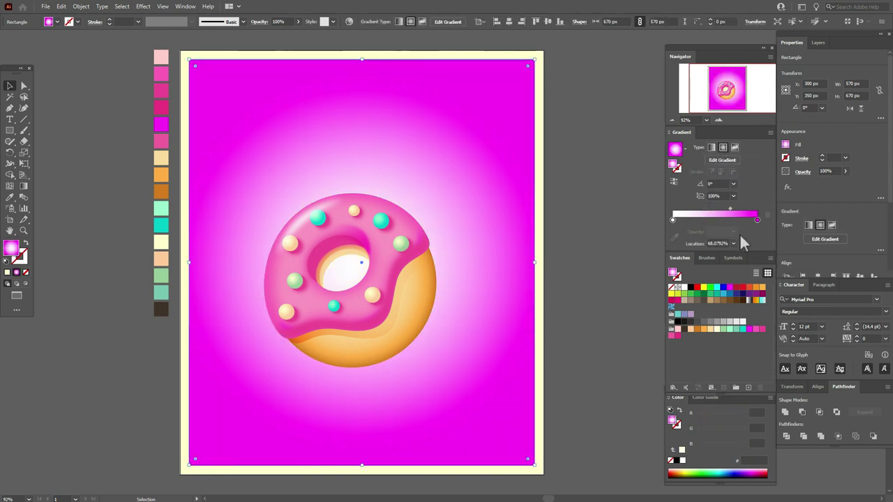
drag(718, 333, 672, 221)
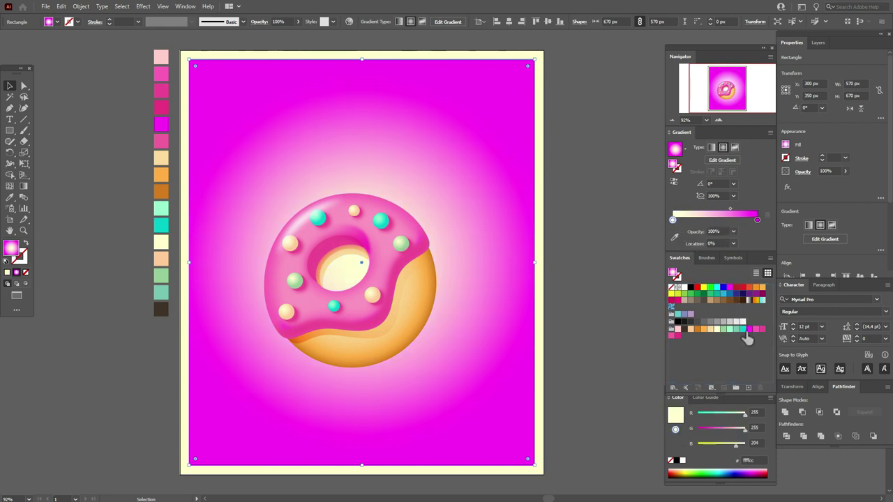
drag(741, 332, 758, 225)
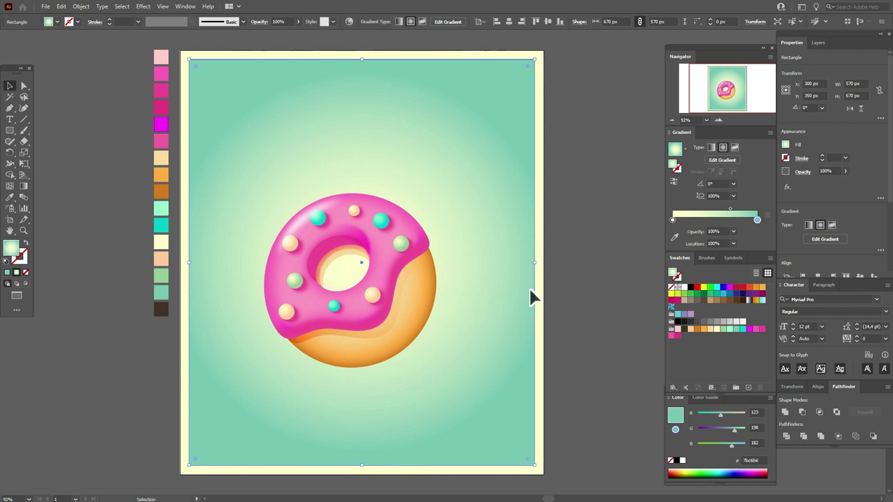
- Shrink the background's radial gradient to a glow around the donut and shift its centre slightly up and left
click(24, 186)
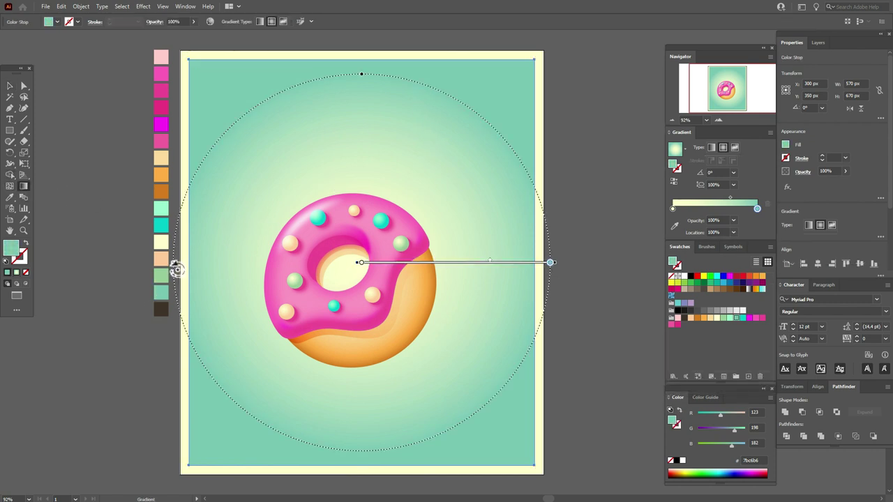
drag(177, 270, 229, 277)
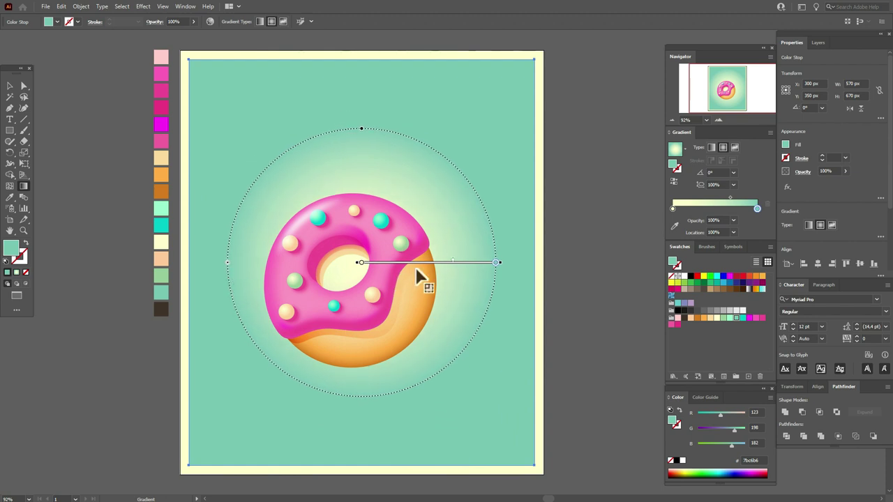
mouse_move(418, 262)
mouse_down()
mouse_move(382, 264)
mouse_move(383, 250)
mouse_up()
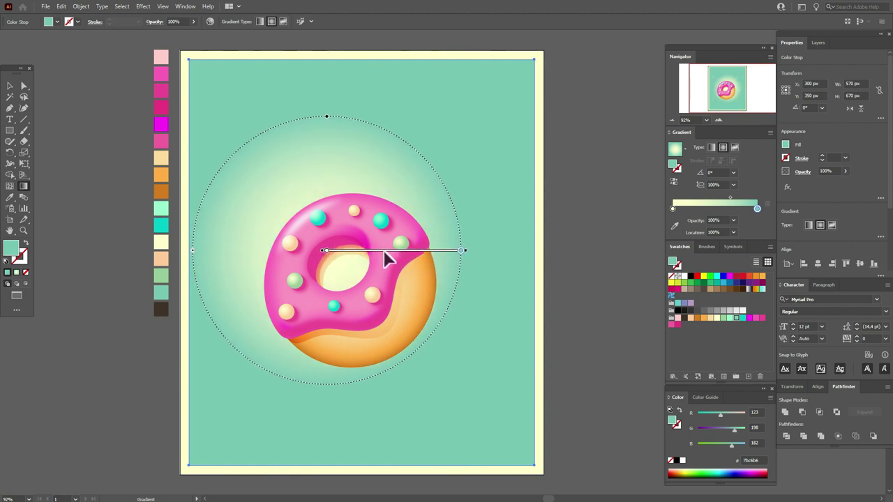
click(11, 87)
click(75, 124)
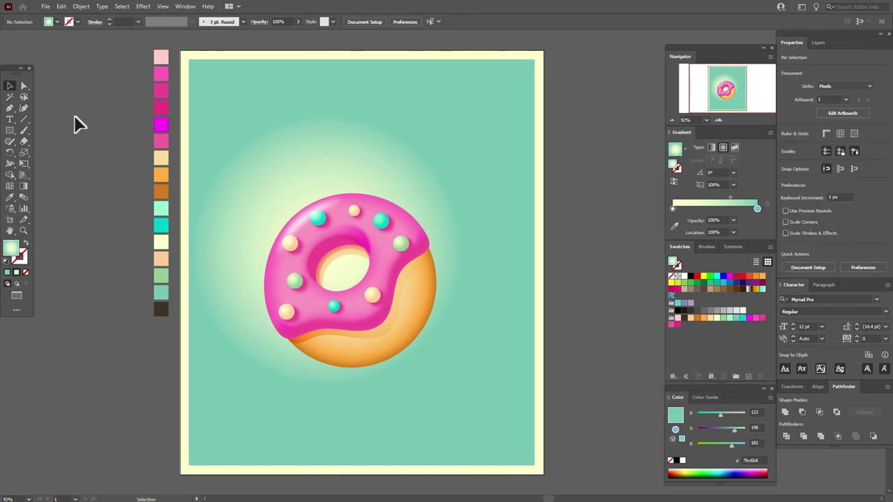
- Create a star with 3 points, radius 1 of 7,0005 px and radius 2 of 3,5003 px, in the background's upper-left area
click(9, 131)
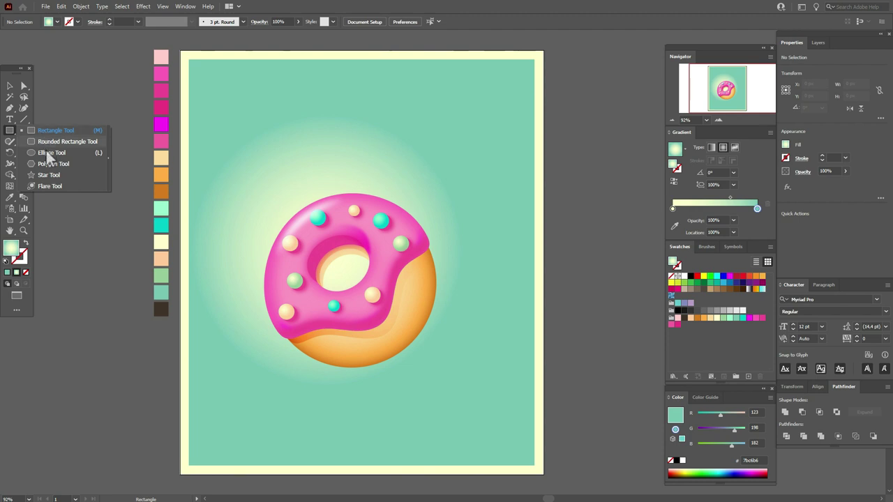
click(48, 175)
click(235, 175)
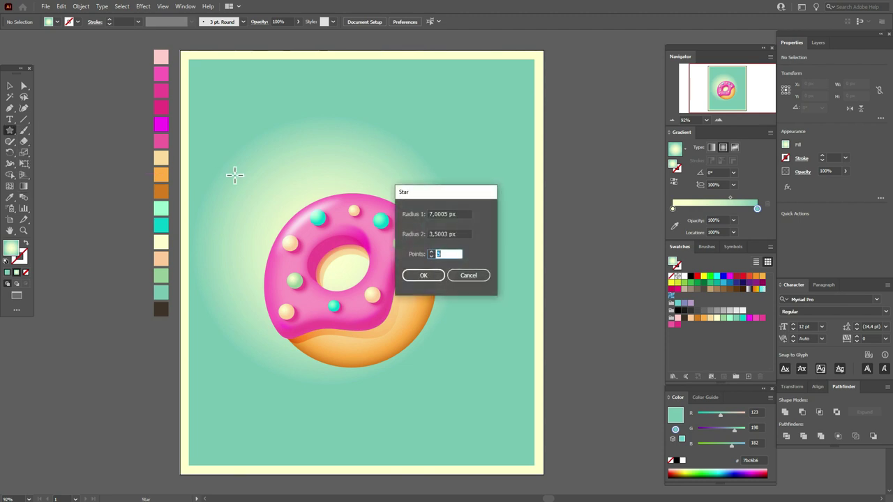
text(3)
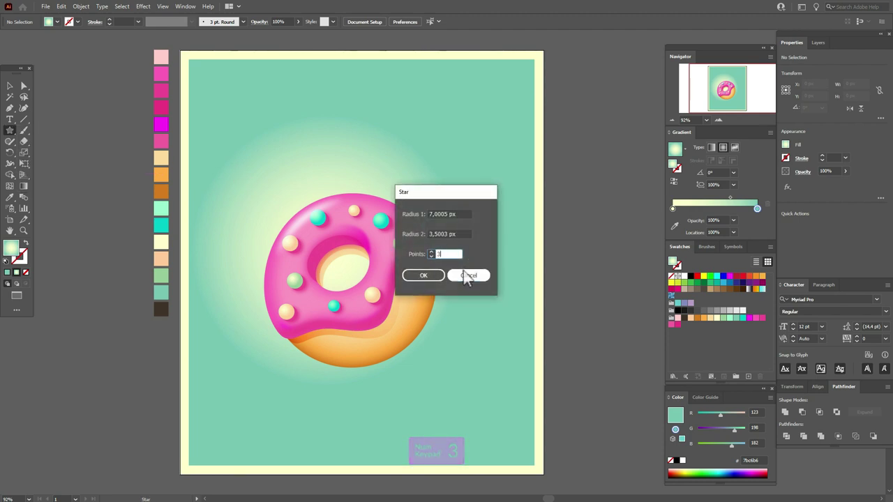
click(441, 276)
- Stretch the small triangle into a tall, narrow one about 116 px wide and 340 px high beside the donut's left edge
click(10, 85)
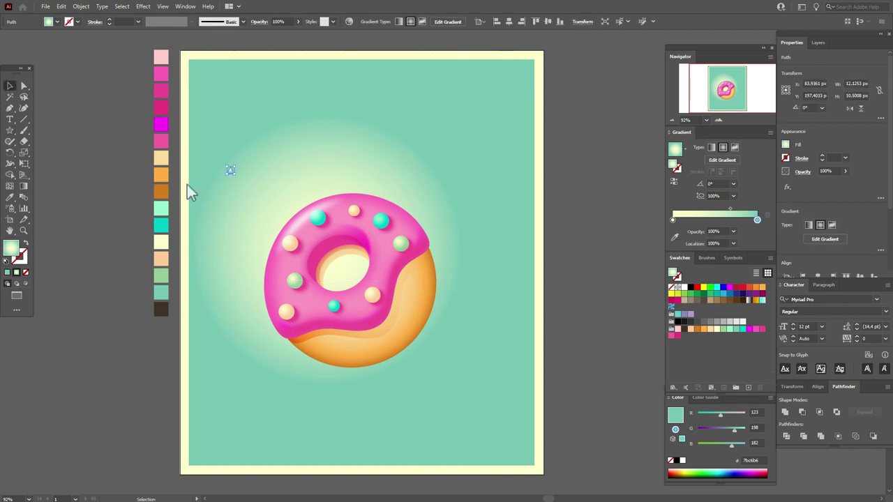
drag(233, 176, 250, 372)
drag(266, 281, 226, 303)
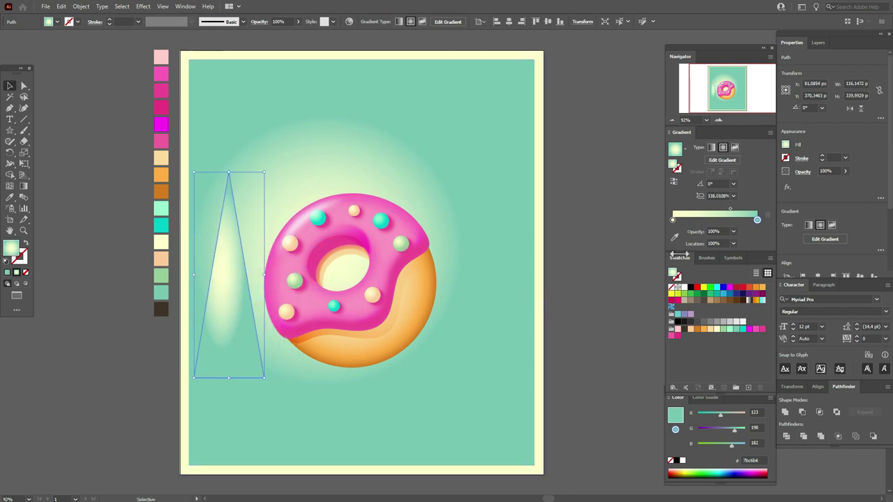
- Give the tall triangle a linear gradient from pale cream to black at an angle of 90°
click(712, 148)
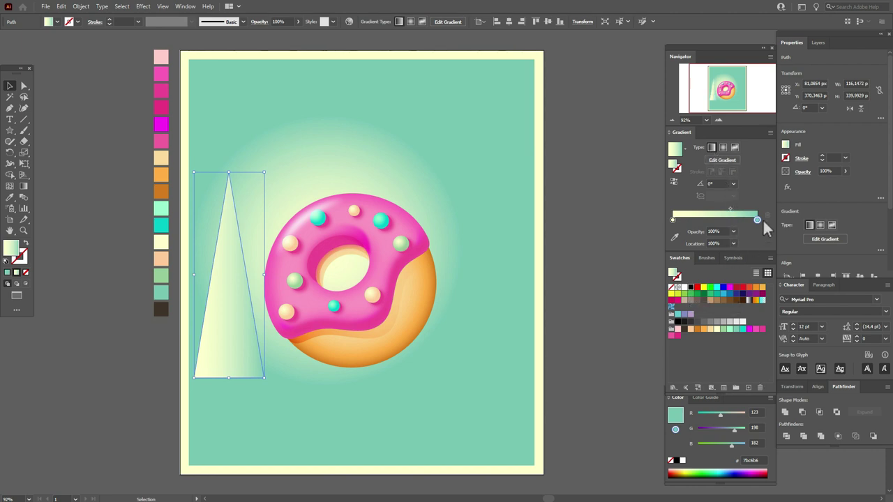
drag(766, 226, 758, 221)
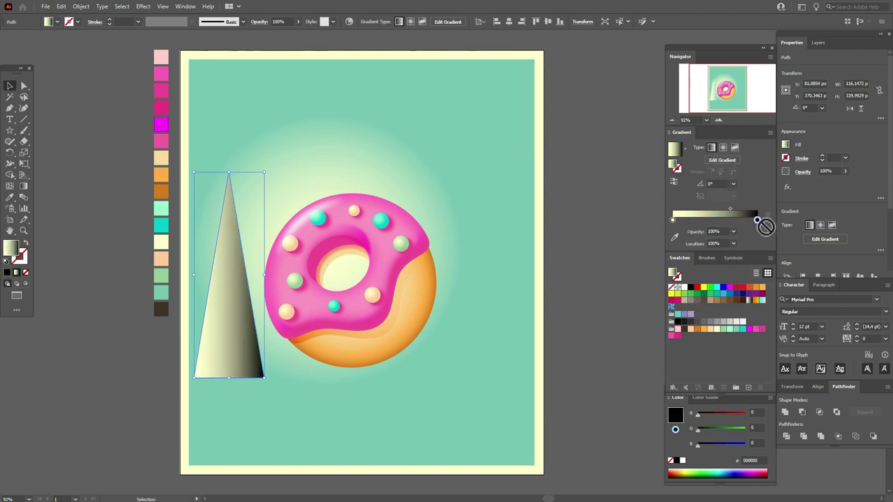
click(714, 184)
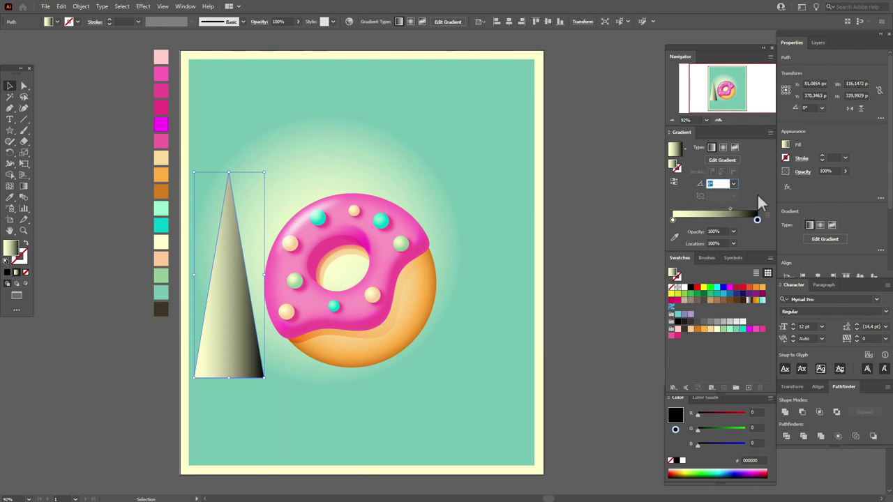
text(90)
key(Return)
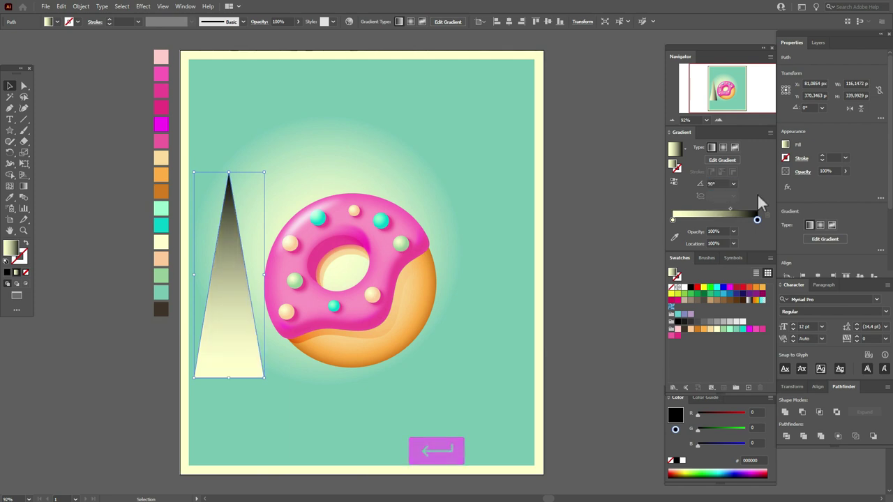
- Move the triangle over the donut with its tip just above the hole and set its gradient angle to -90°
drag(244, 295, 367, 351)
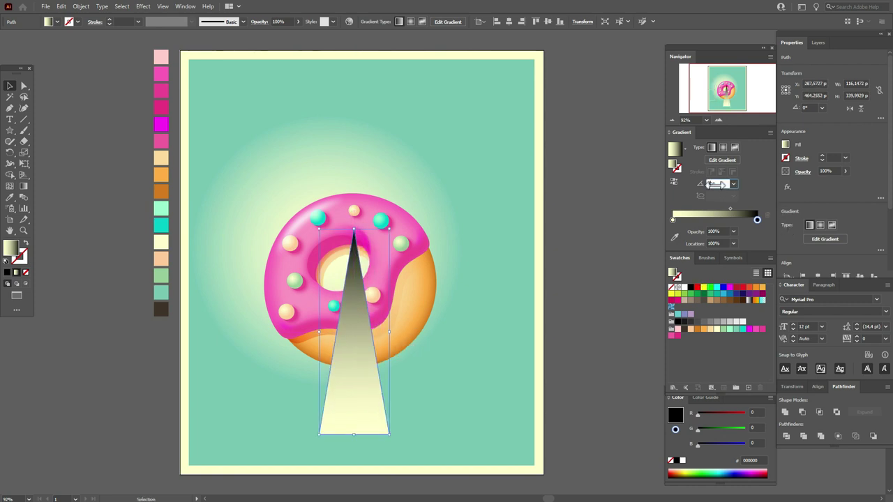
text(-90)
key(Return)
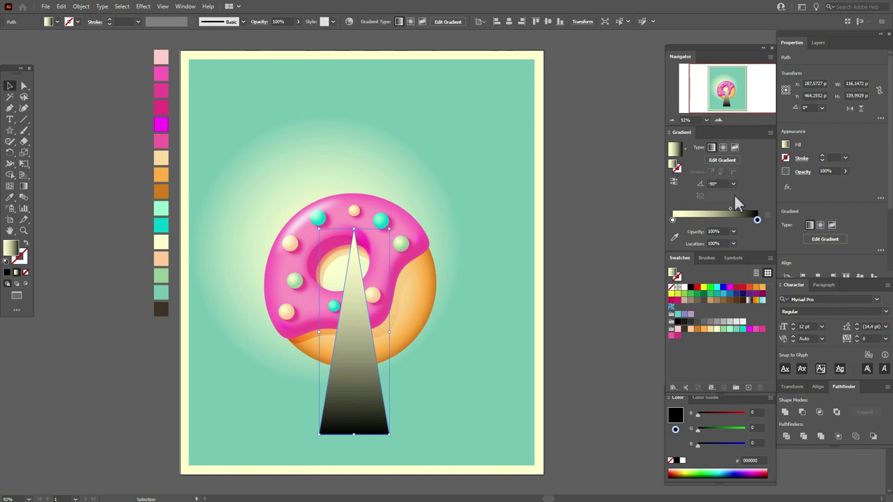
- Set the blending mode of the gradient triangle to Screen
click(800, 171)
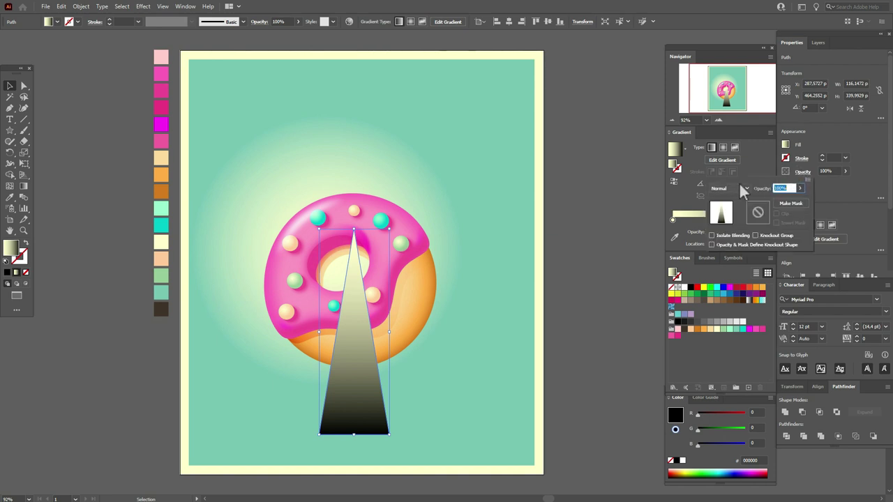
click(737, 187)
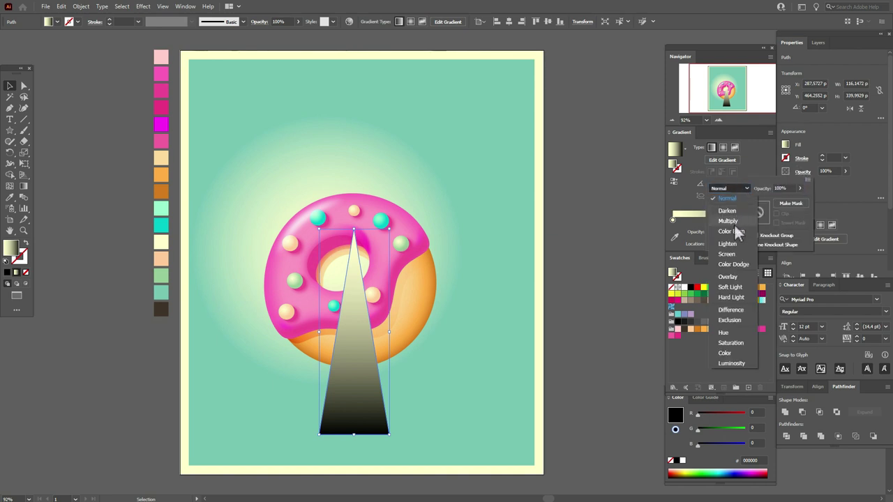
click(730, 255)
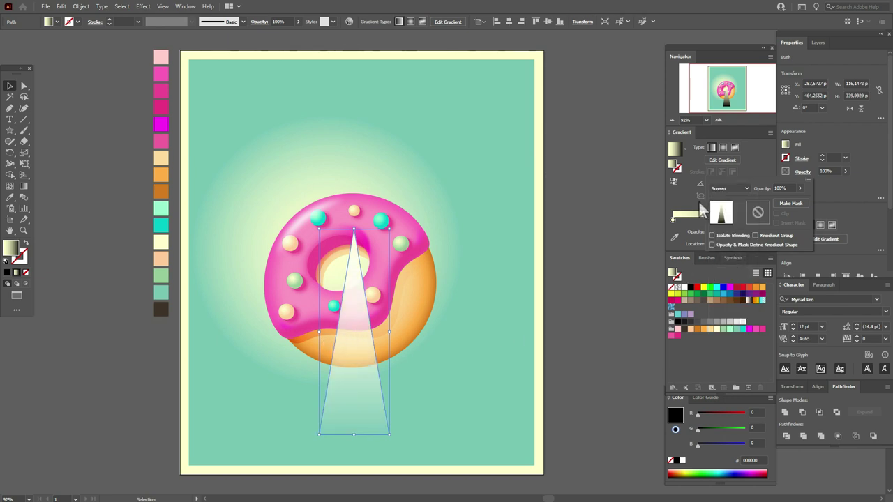
- Shorten the gradient triangle from its tip to about 234 px high and place it just below the donut's hole
click(721, 216)
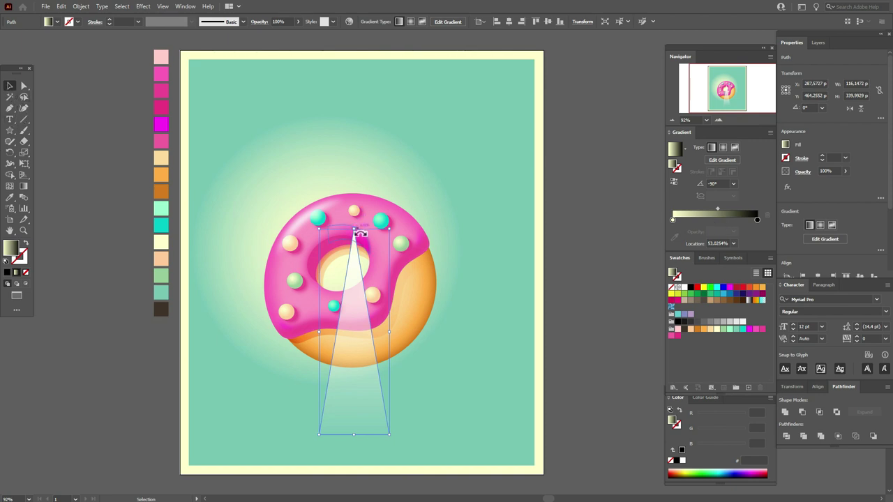
drag(360, 234, 372, 295)
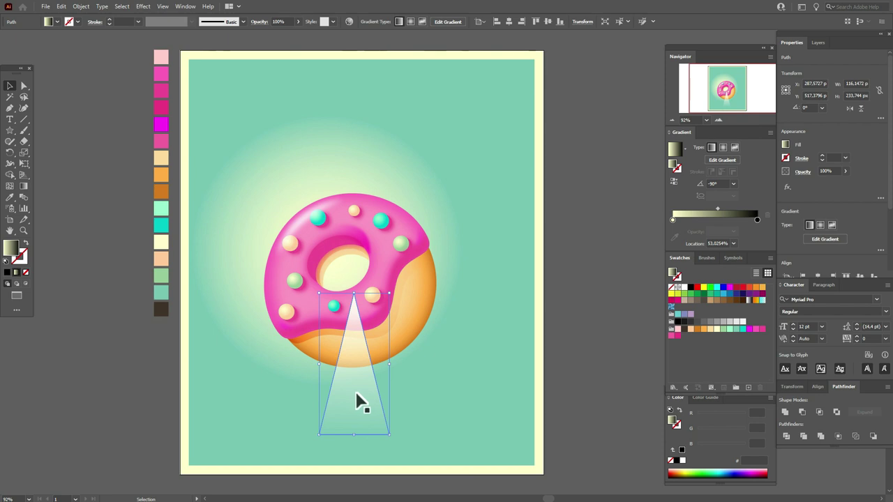
drag(356, 403, 349, 405)
- Shift the background's radial gradient centre to the donut's left side and shrink the glow, with an aspect ratio of about 101.87%
click(455, 379)
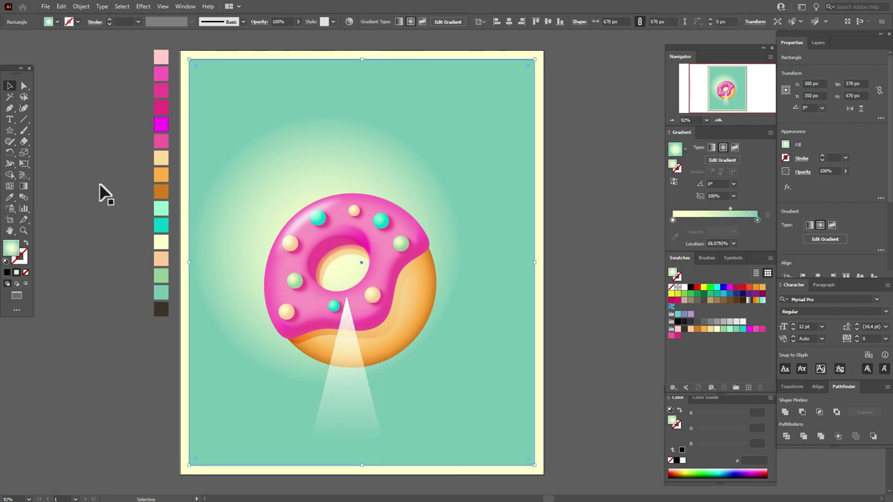
click(23, 185)
drag(371, 252, 342, 245)
key(shift)
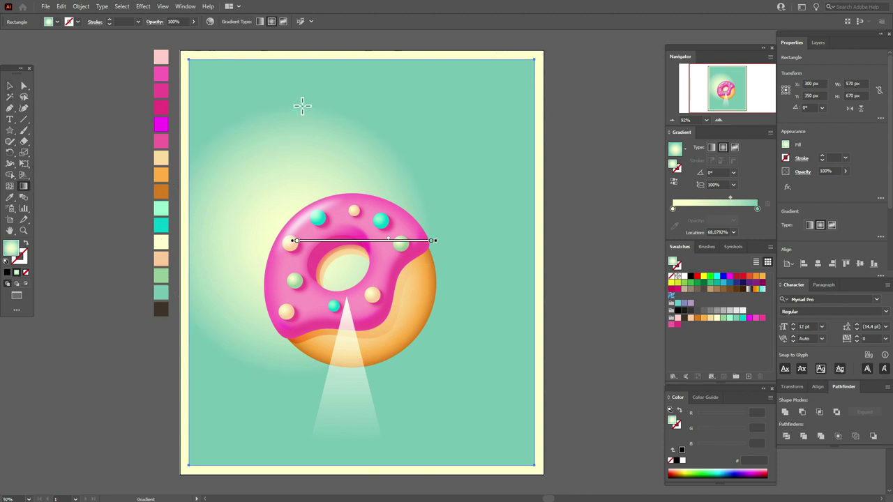
key(shift)
drag(300, 108, 298, 117)
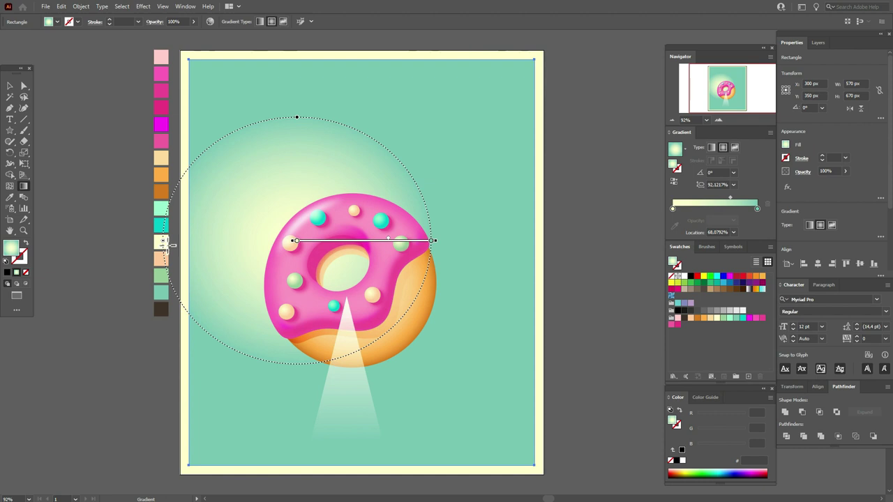
drag(165, 242, 191, 247)
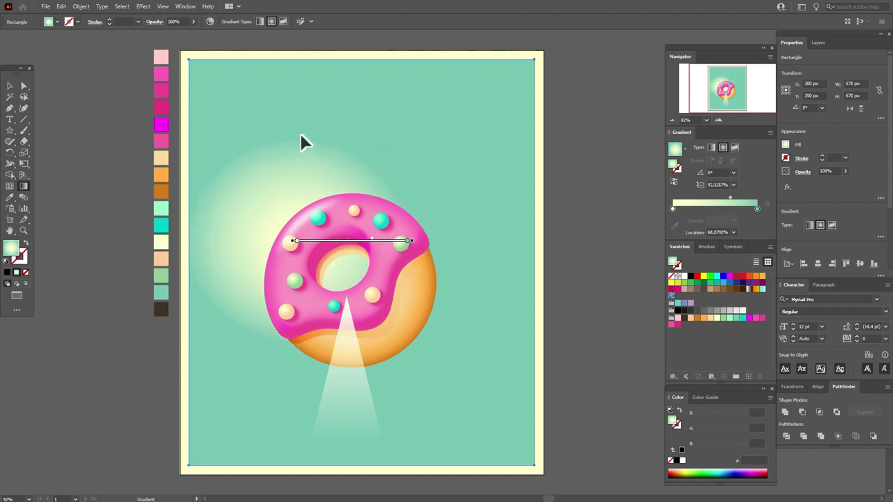
drag(303, 138, 304, 129)
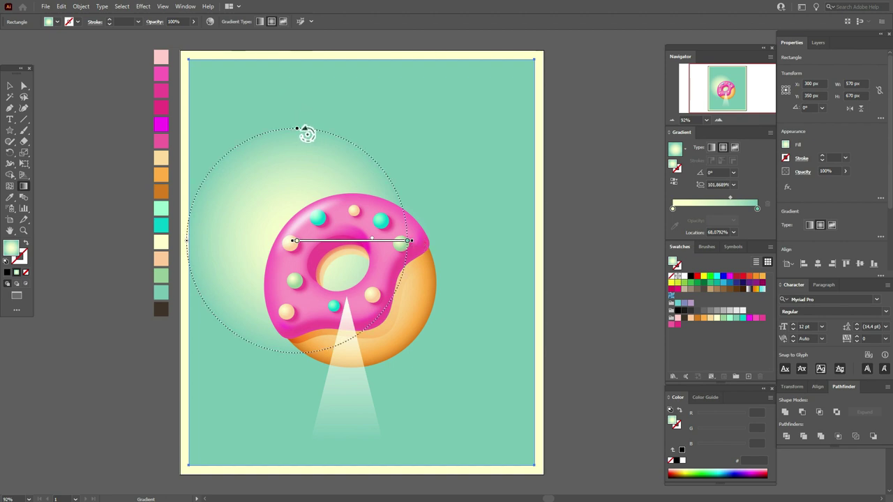
- Rotate the background's radial gradient to about -31.7°, move it slightly down, and set its midpoint at about 44.65%
drag(307, 133, 356, 145)
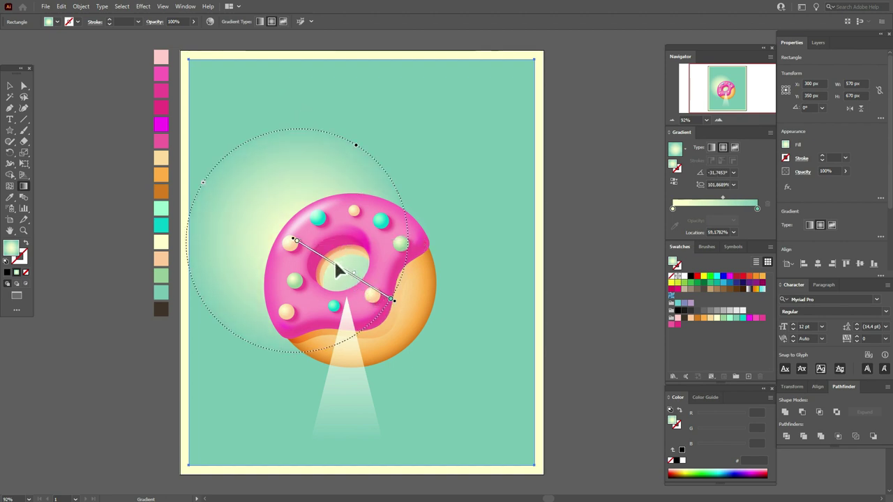
drag(334, 261, 346, 281)
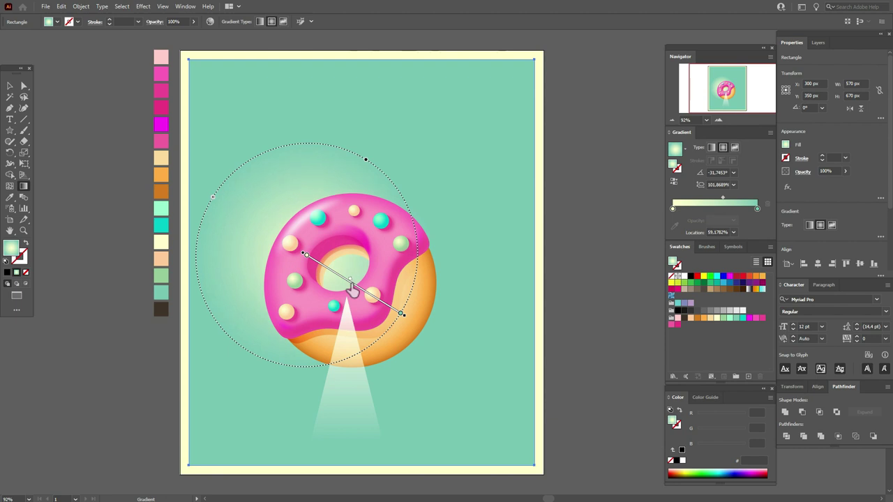
drag(353, 289, 361, 293)
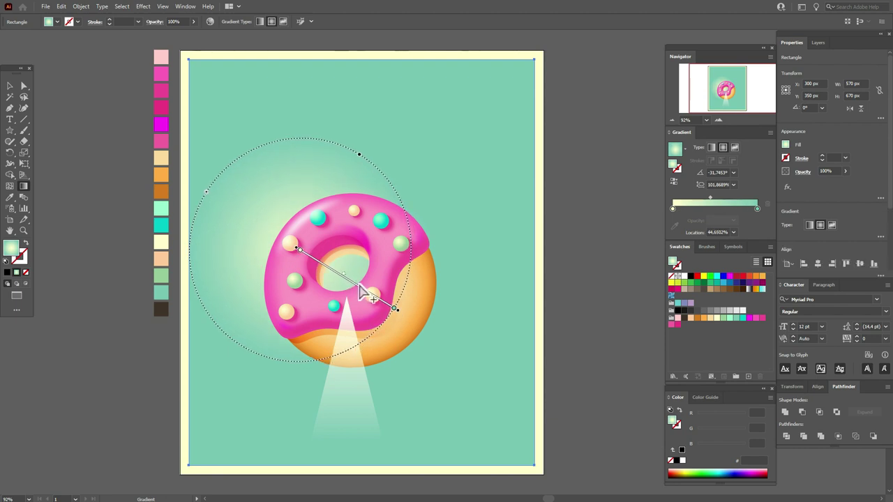
click(10, 85)
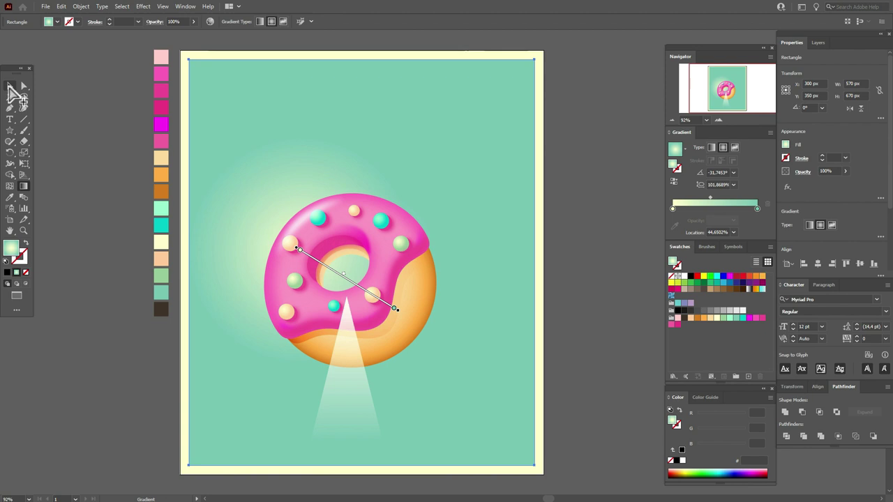
- Create a copy of the light triangle reflected across the horizontal axis and place it above the donut's hole
click(349, 388)
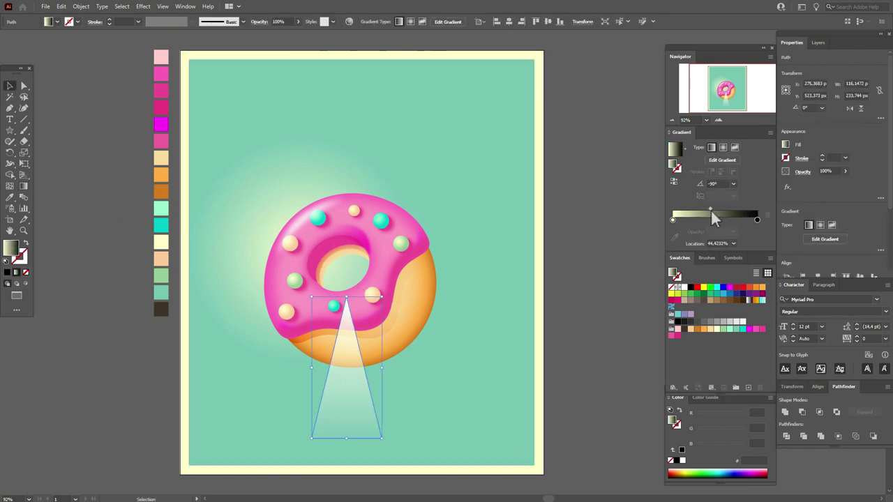
right_click(349, 370)
mouse_move(433, 304)
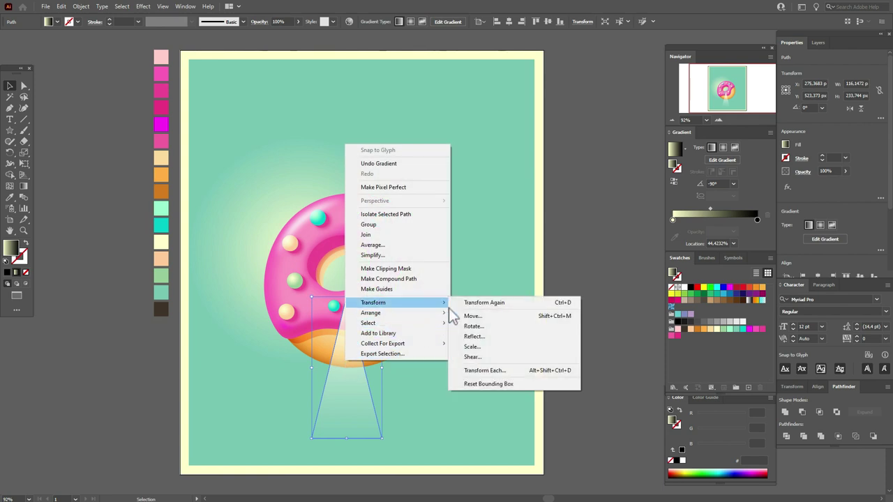
click(490, 336)
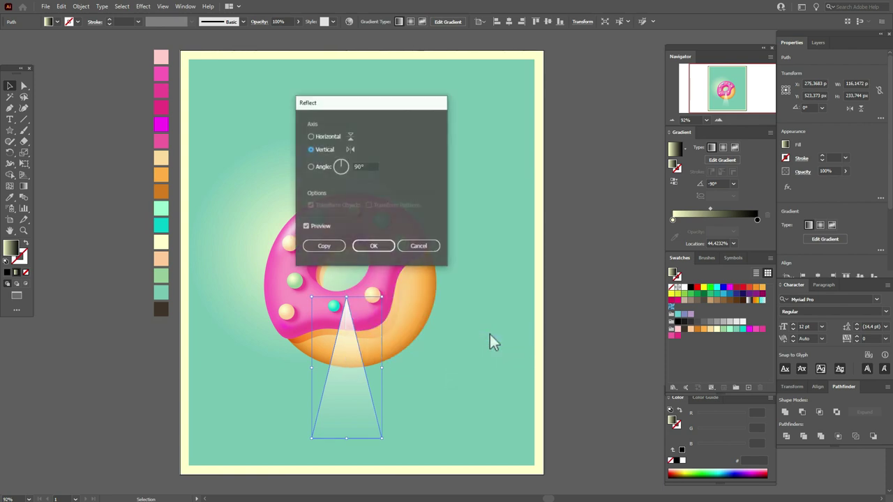
click(336, 137)
click(325, 247)
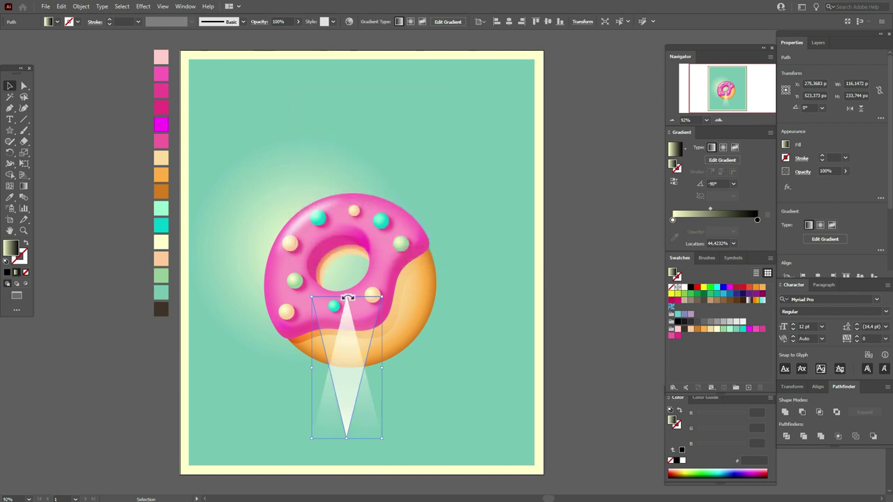
drag(353, 371, 351, 185)
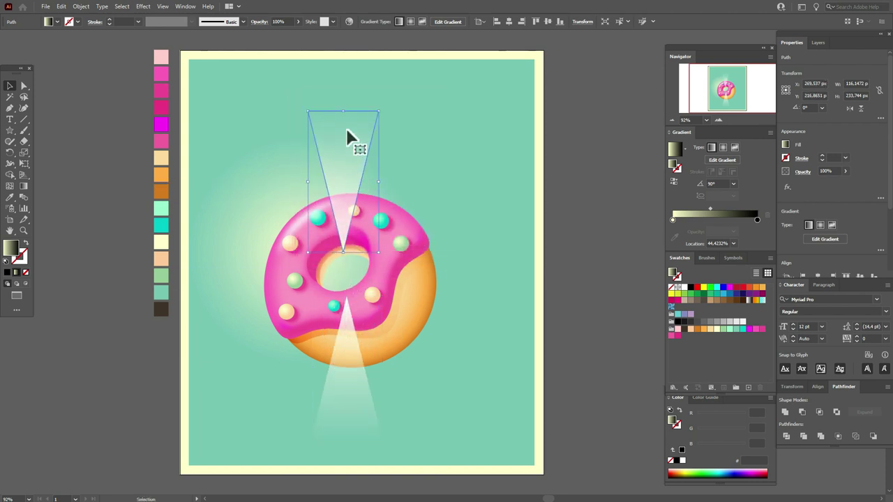
- Select both light triangles and align their horizontal centres
shift+click(355, 375)
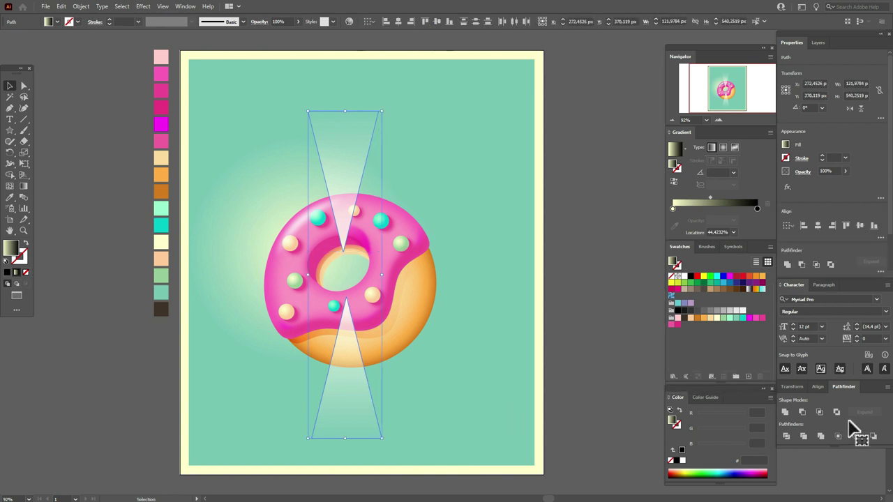
click(822, 388)
click(802, 411)
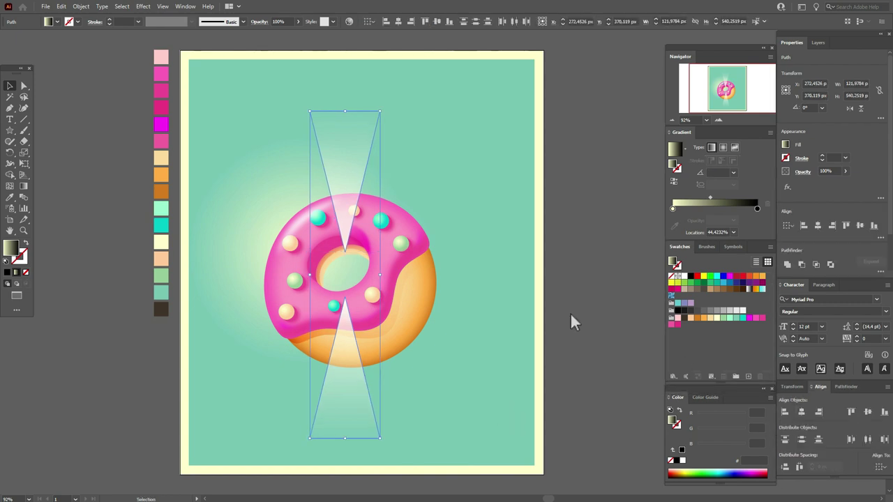
- Make a copy of the triangle pair rotated by 30° and repeat the transformation until the rays form a full circle
right_click(408, 273)
mouse_move(489, 408)
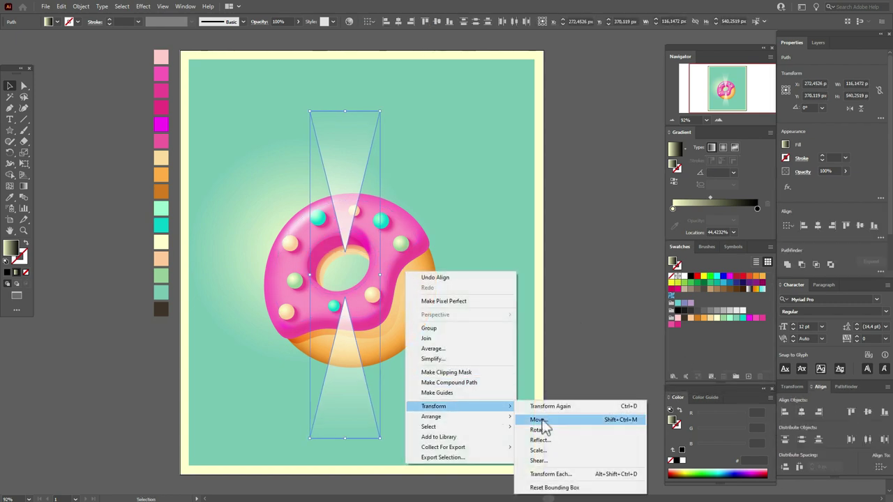
click(539, 430)
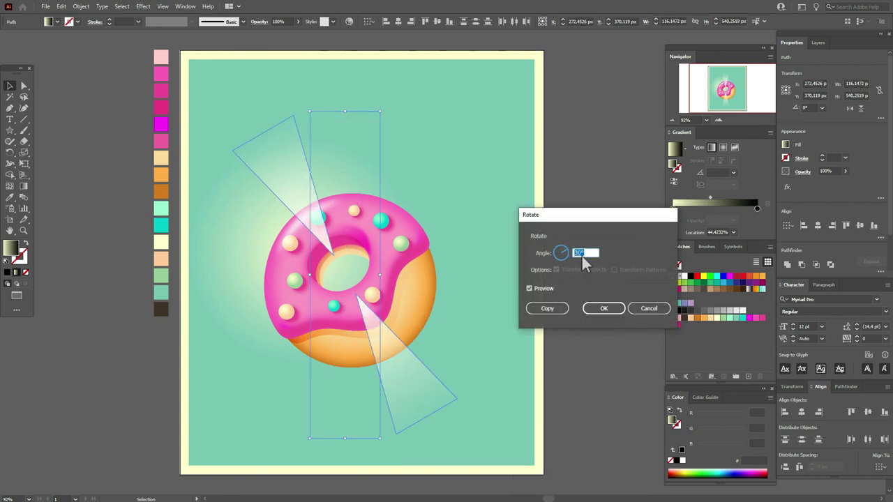
click(563, 309)
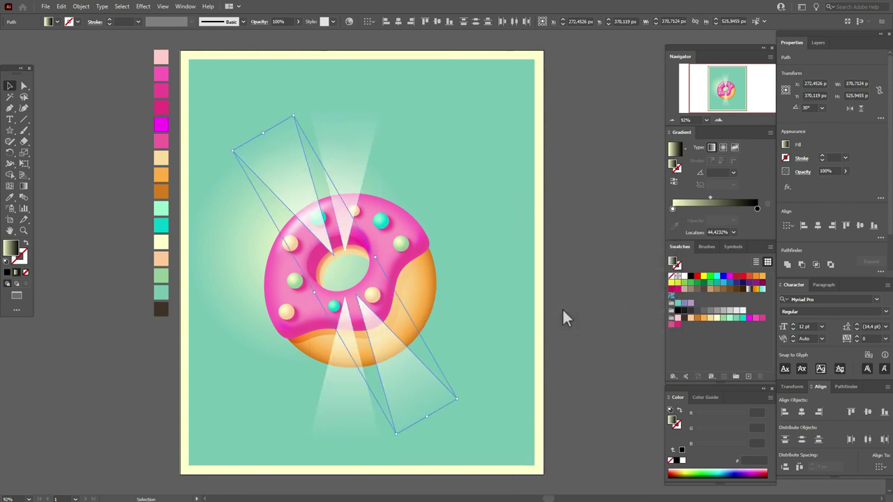
key(ctrl)
key(ctrl+d)
key(ctrl+d)
key(ctrl+d)
key(ctrl+d)
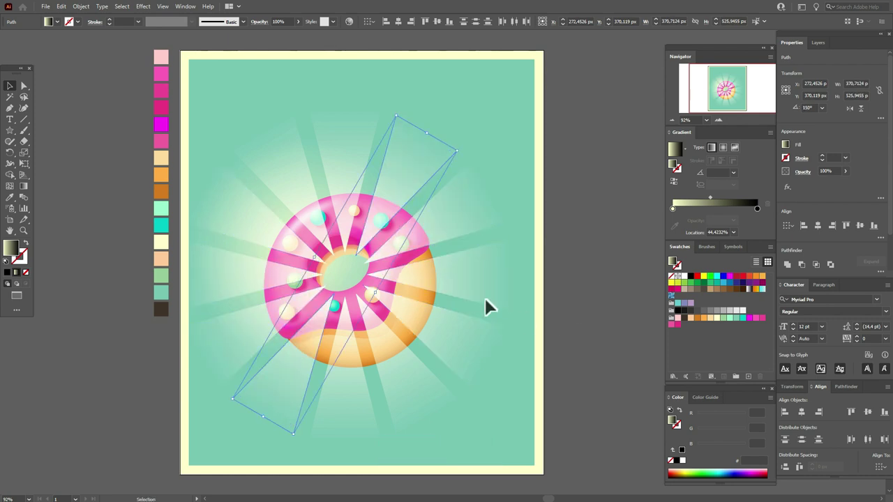
- Bring the donut group to the front, above the light rays, and deselect it
click(362, 292)
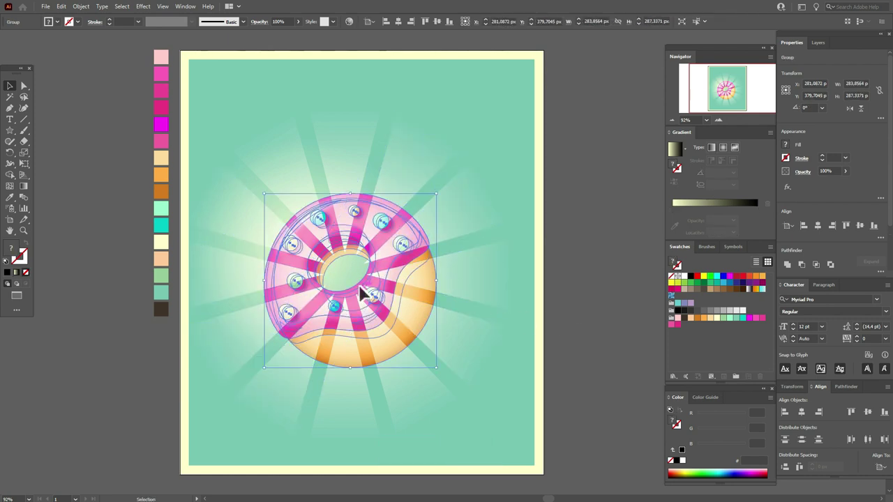
right_click(361, 289)
mouse_move(432, 403)
click(493, 403)
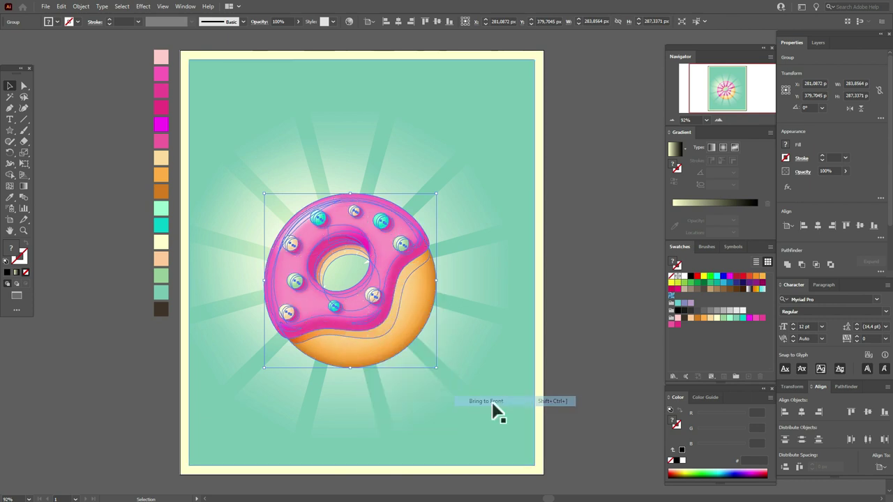
click(603, 322)
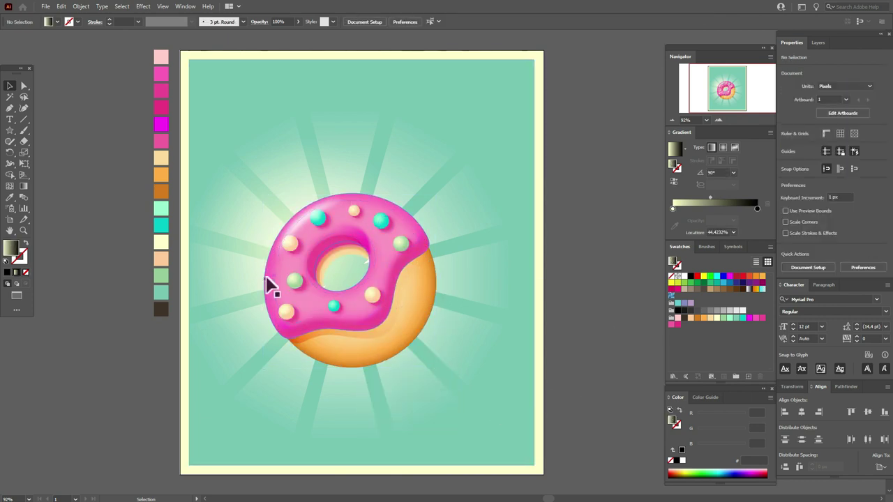
- Nudge the diagonal rays at the donut's lower left and upper right slightly outward
click(236, 341)
drag(236, 338, 421, 171)
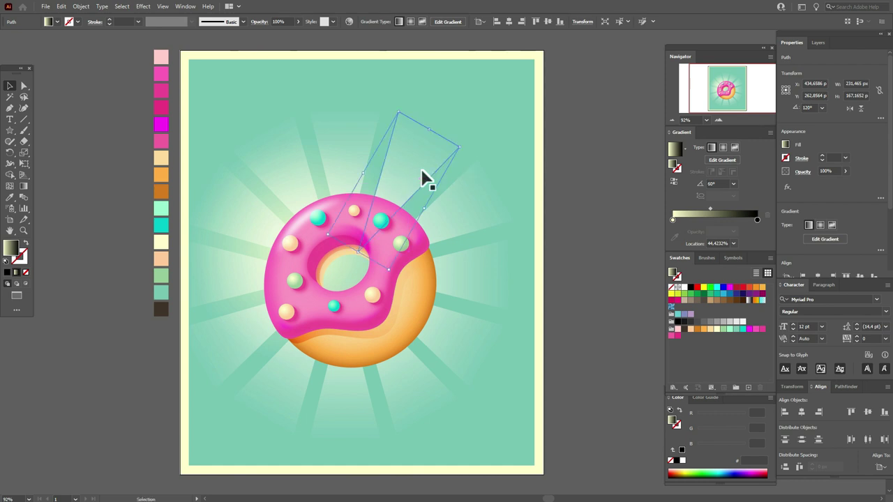
- Select all twelve light rays and move their gradient midpoint to about 32.5%, shortening the glow
shift+click(355, 175)
shift+click(285, 194)
shift+click(252, 233)
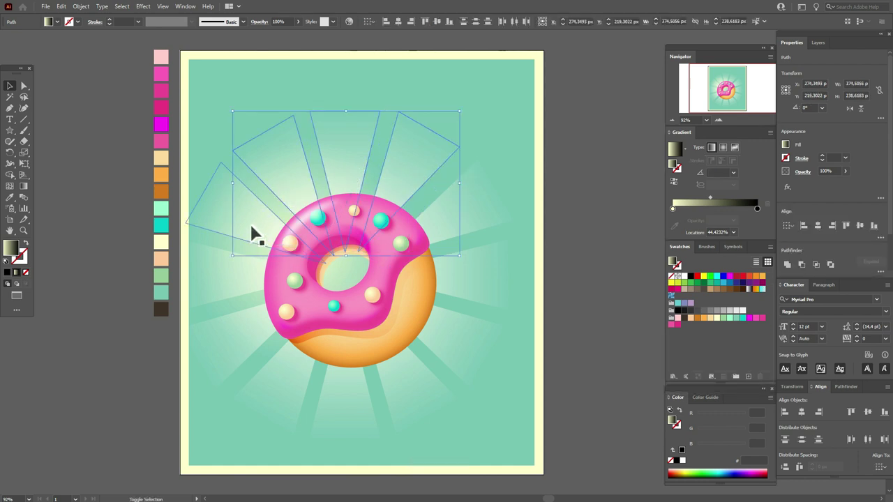
shift+click(231, 284)
shift+click(231, 355)
shift+click(275, 374)
shift+click(338, 390)
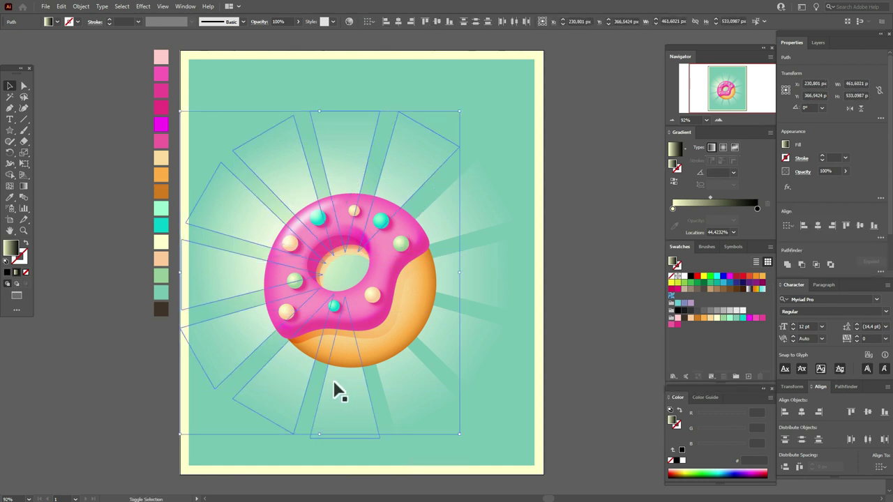
shift+click(403, 393)
shift+click(458, 365)
shift+click(482, 293)
shift+click(479, 230)
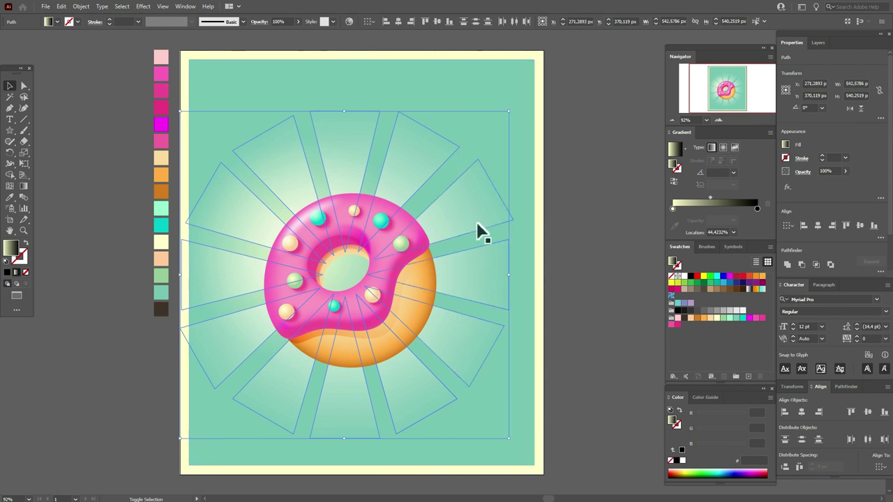
shift+click(492, 264)
drag(710, 199, 701, 198)
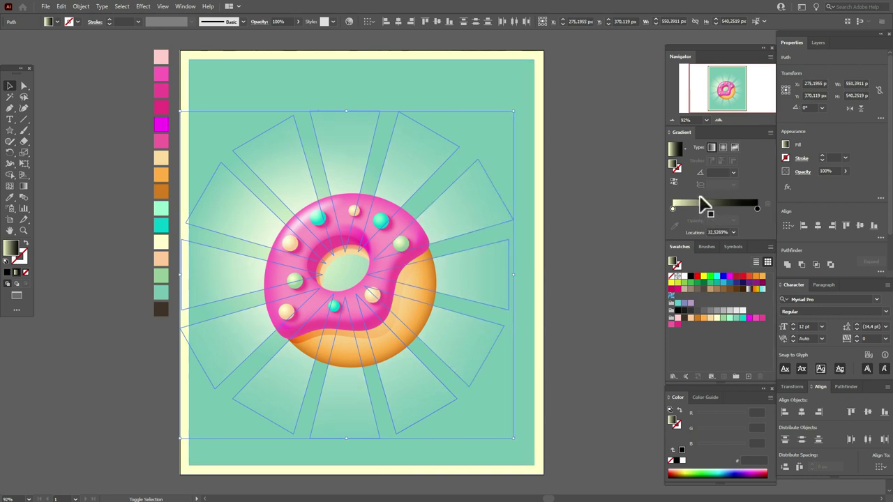
click(608, 233)
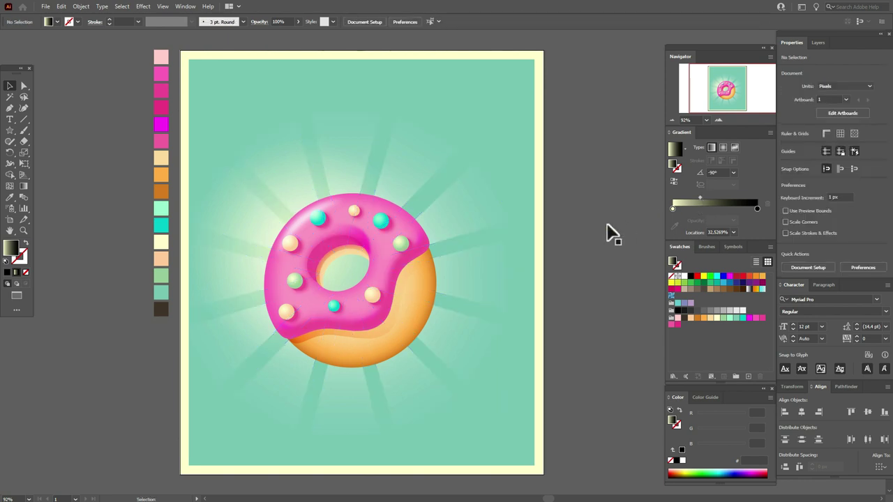
- Offset the teal background rectangle's path by -15 px and remove the fill from the new inner rectangle
click(240, 91)
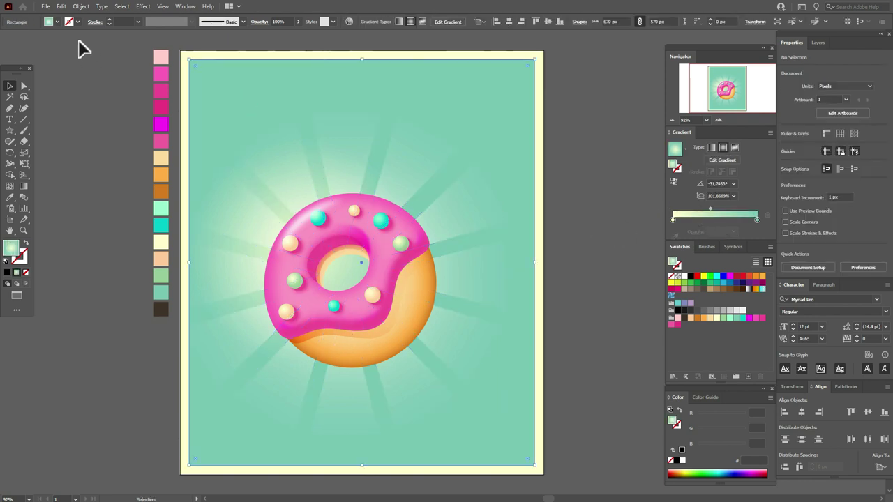
click(81, 7)
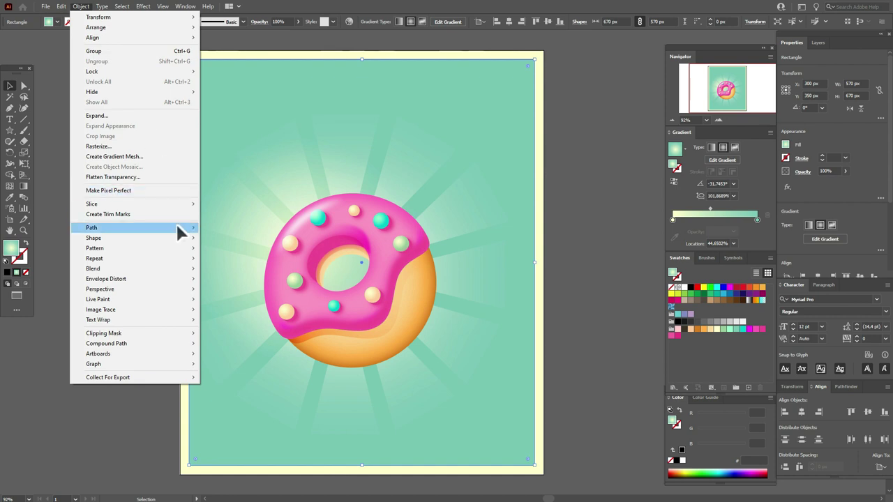
mouse_move(176, 224)
click(255, 261)
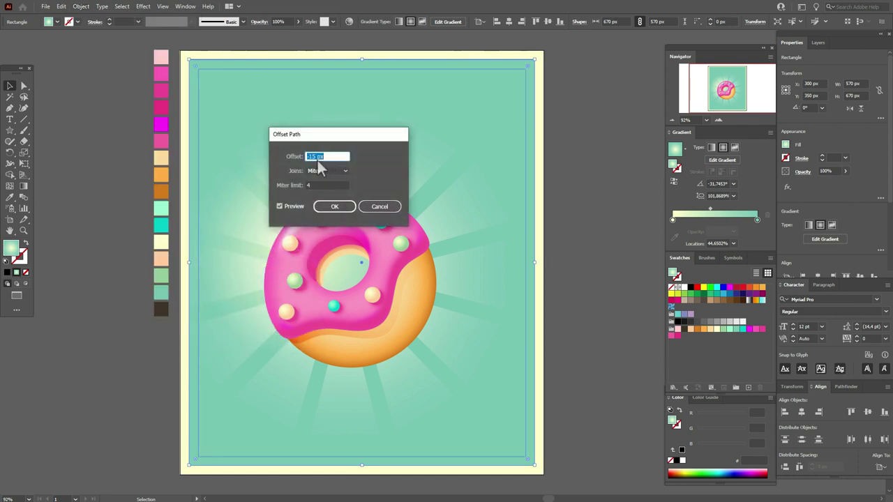
click(335, 206)
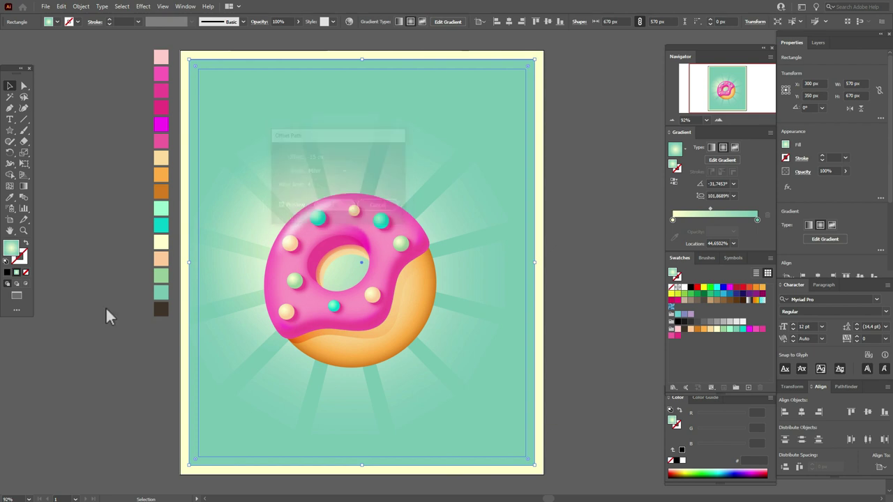
click(25, 273)
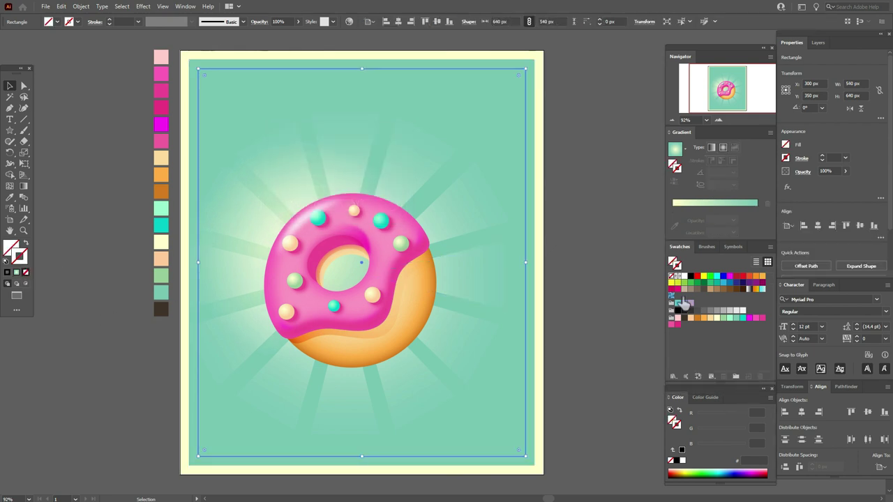
- Give the inner frame rectangle a pale yellow ffffcc stroke and apply the 3 pt. Round brush to it
click(717, 318)
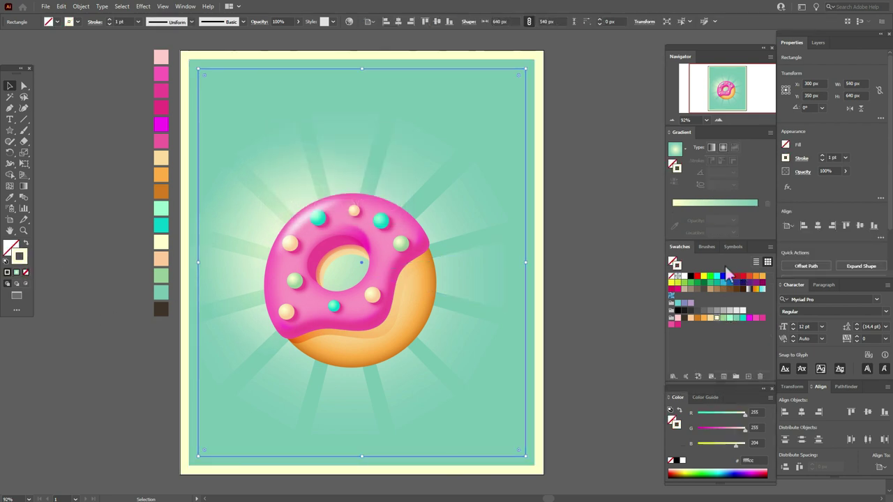
click(707, 248)
click(676, 265)
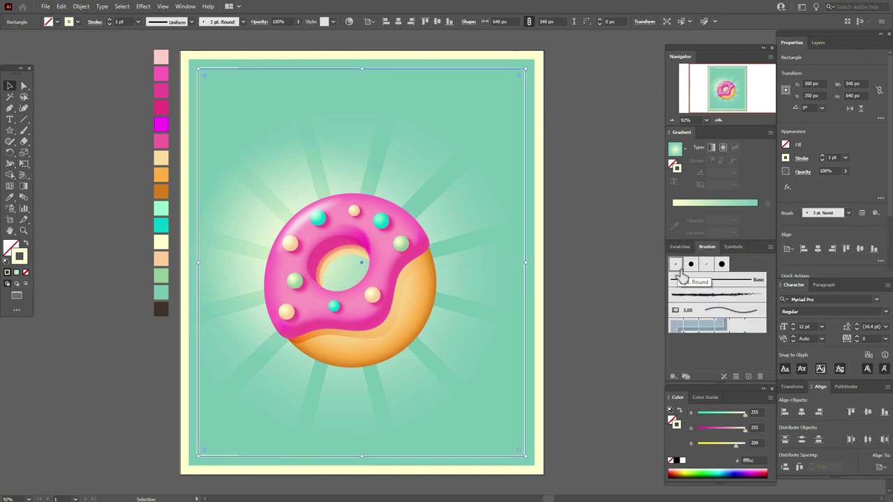
- Round all four corners of the inner frame to a radius of about 23 px and deselect it
click(24, 86)
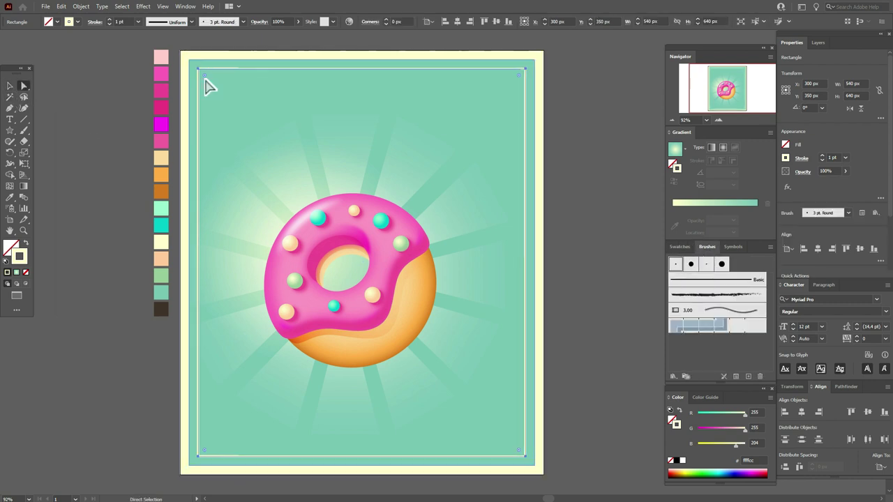
drag(207, 78, 210, 85)
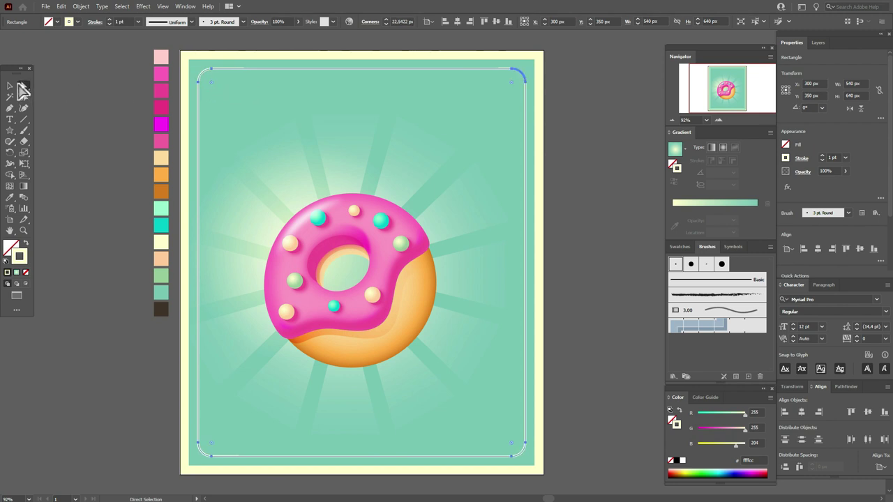
click(10, 86)
click(70, 96)
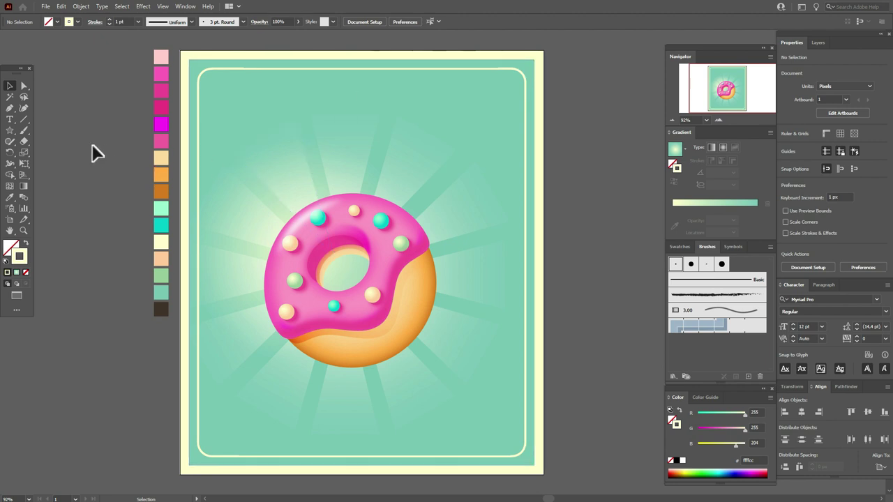
- Add two text lines above the donut: a small "BAKE SHOP" near the frame's upper edge and a 100 pt "DONUTS" title beneath it
click(9, 119)
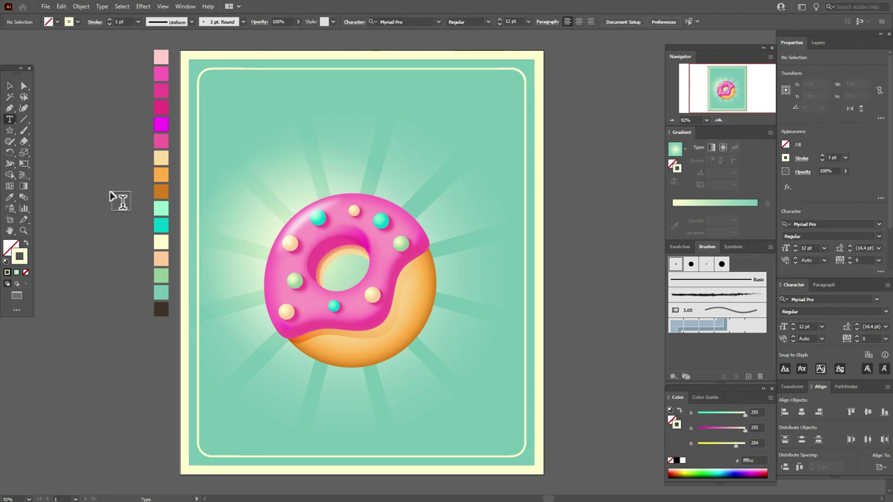
drag(111, 191, 443, 279)
text(BAK)
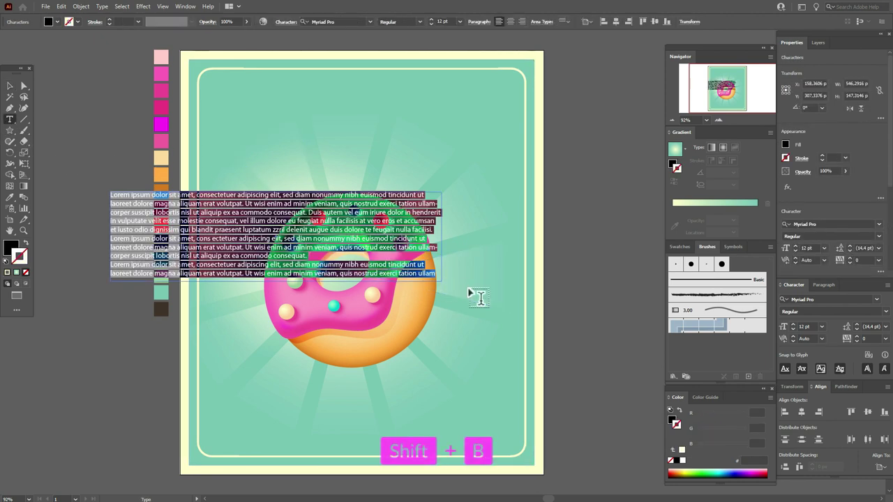
text(E )
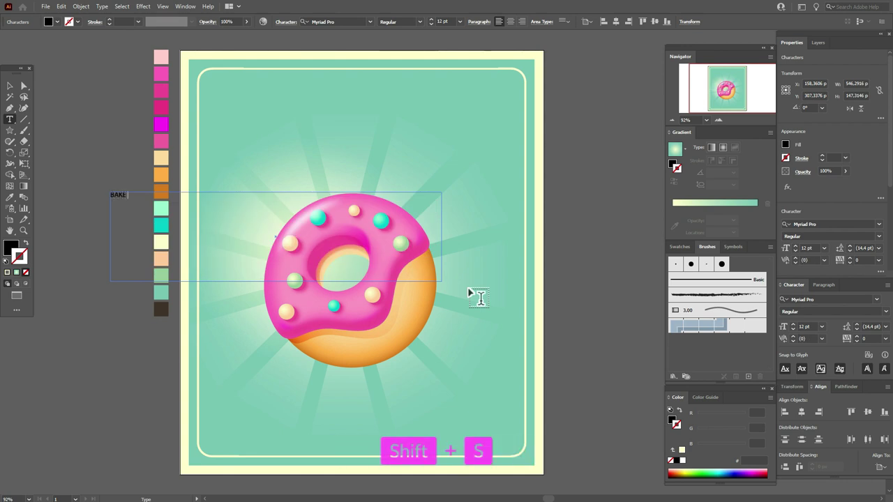
text(SHOP)
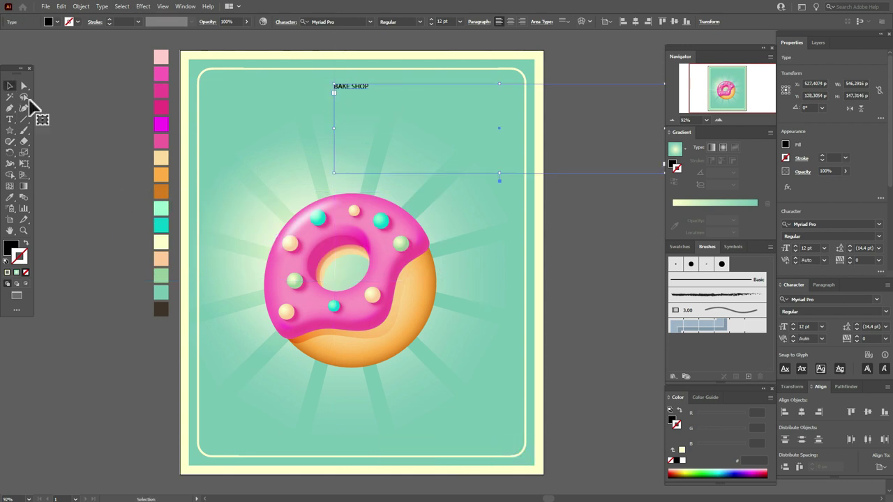
key(shift+d)
text(ONUTS)
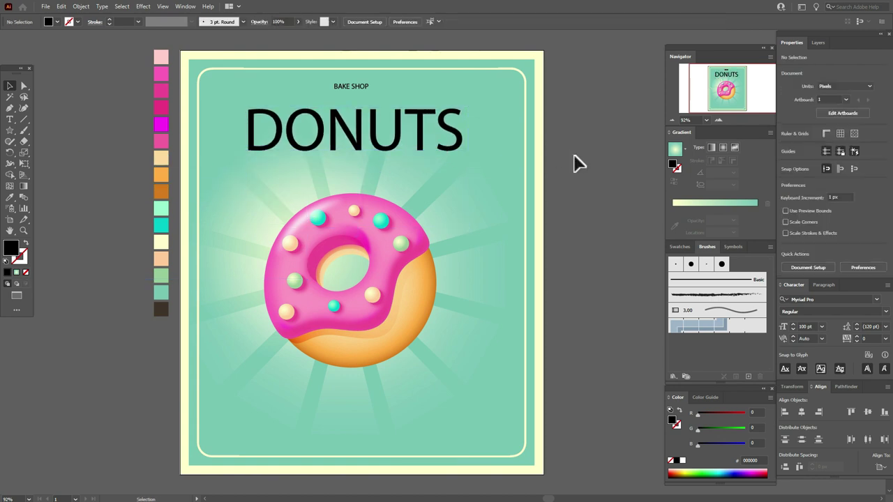
- Add the 50 pt text lines "BEST IN TOWN" and "sinse 1999" one under the other below the donut
click(10, 119)
drag(60, 186, 345, 278)
text(BEST IN TO)
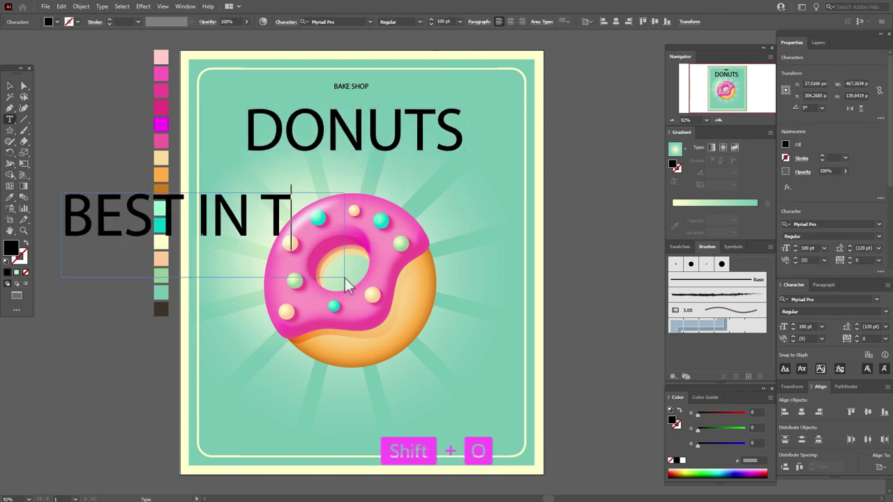
key(Escape)
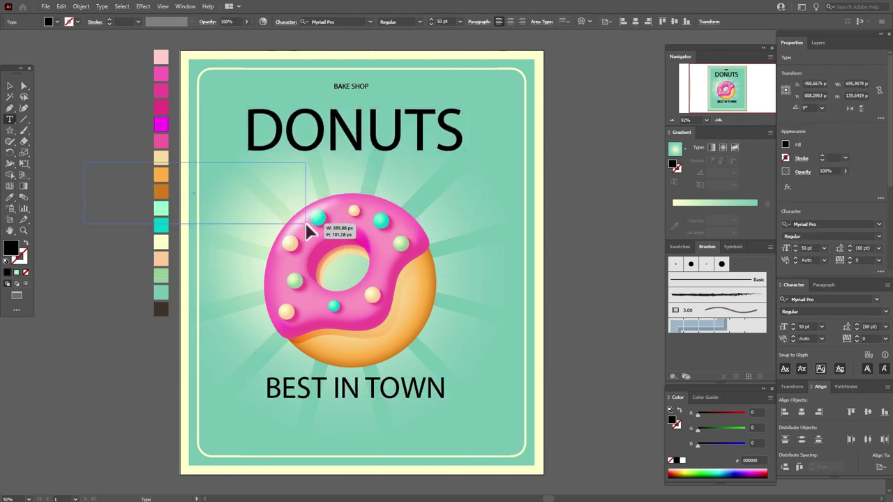
text(sinse 1999)
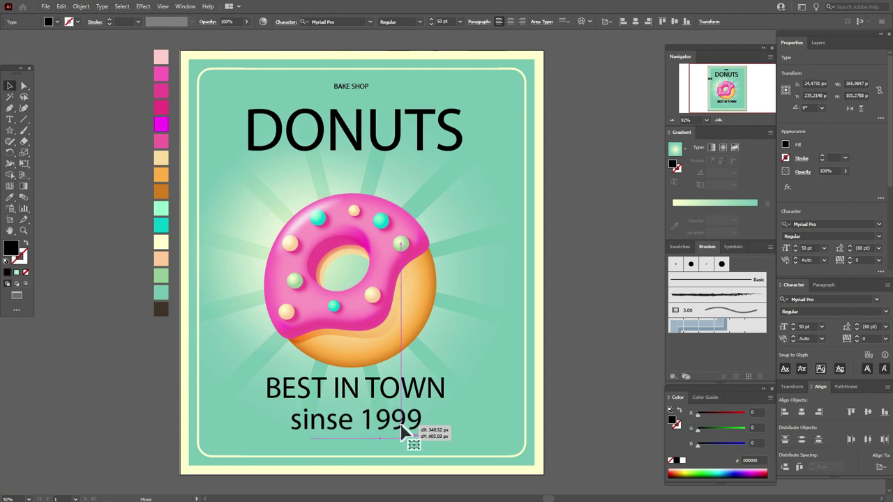
click(588, 340)
- Set the BAKE SHOP text in the Uni Sans font with the Heavy CAPS style
drag(364, 87, 373, 101)
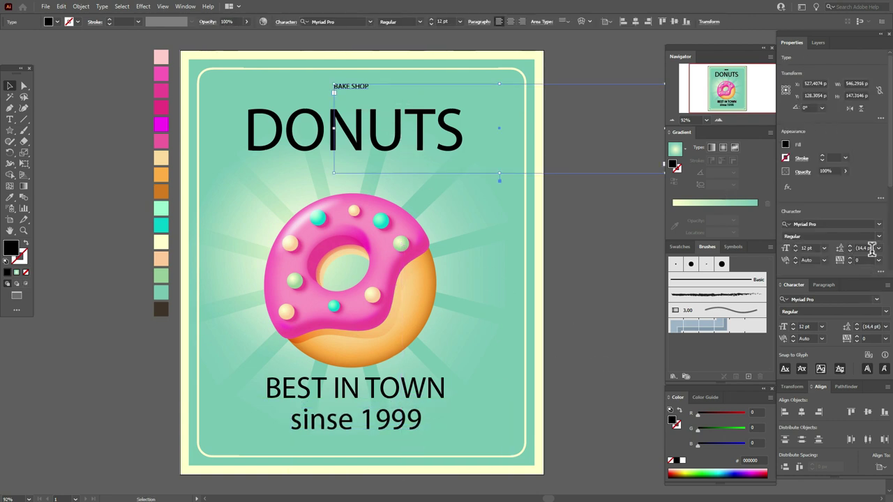
click(877, 228)
click(880, 225)
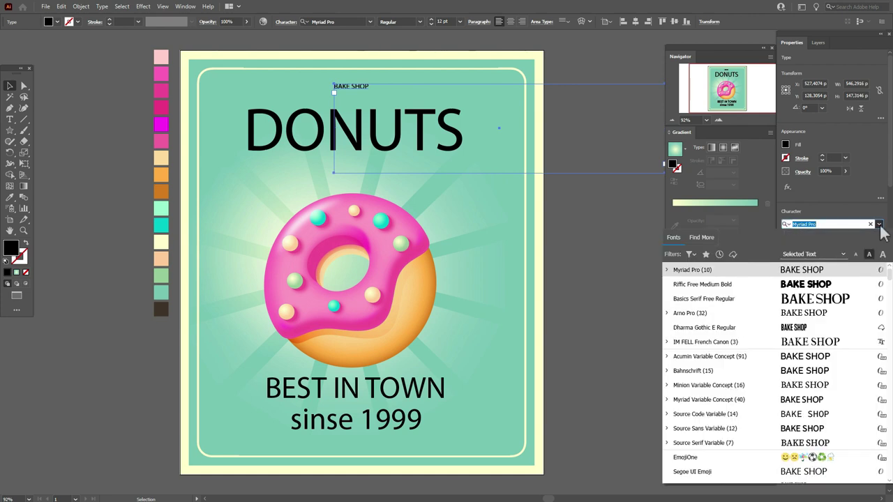
scroll(827, 279, up, 1)
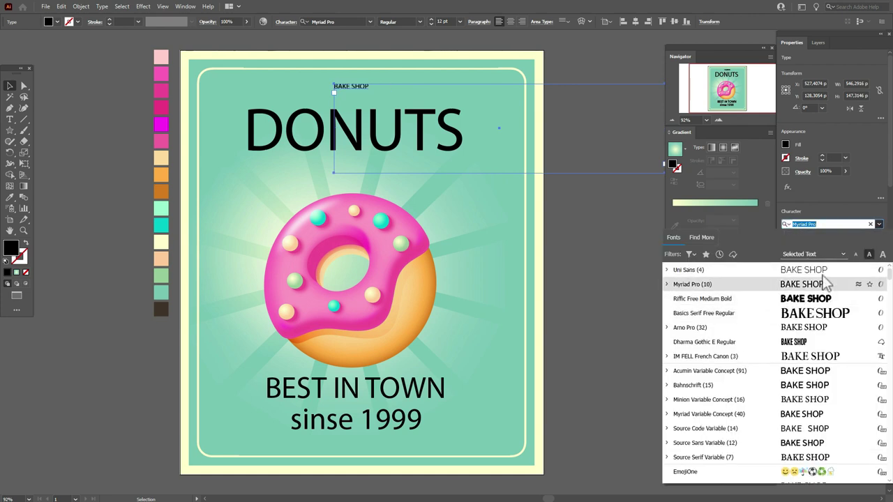
click(827, 270)
click(882, 237)
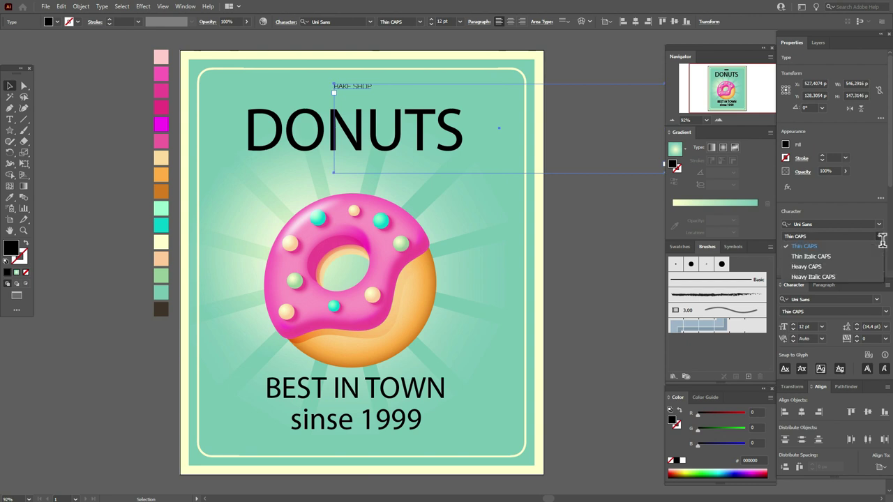
click(854, 265)
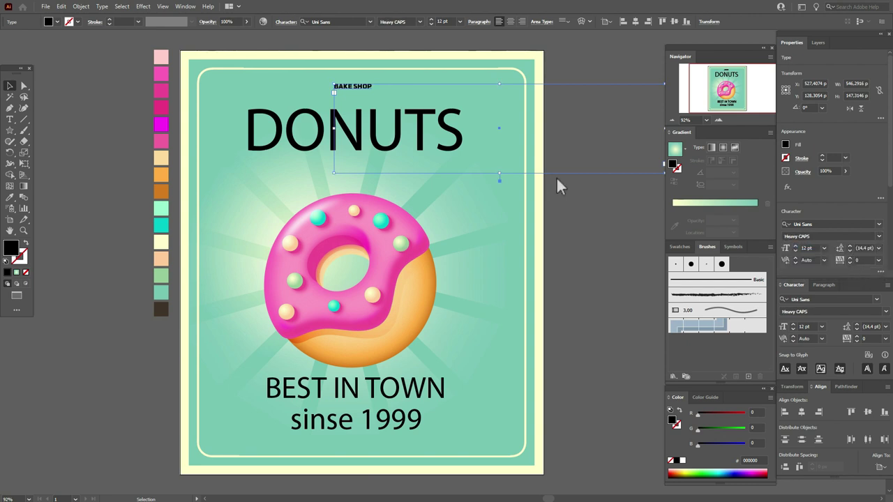
- Set the DONUTS title in Riffic Free Medium Bold, then widen its text frame to fit the whole word and recentre it
click(402, 148)
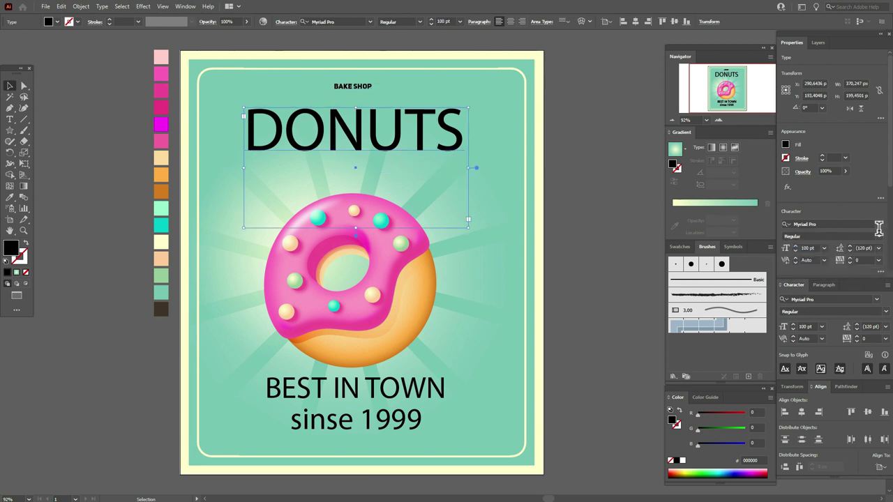
click(879, 228)
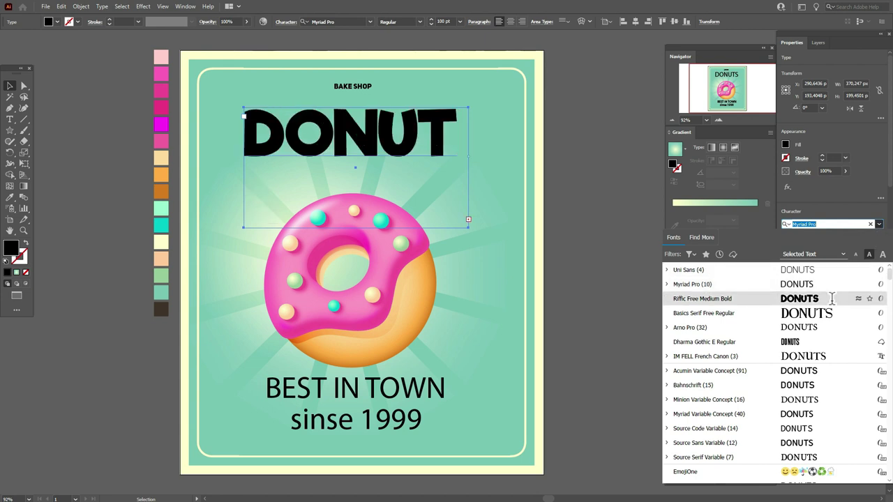
click(831, 298)
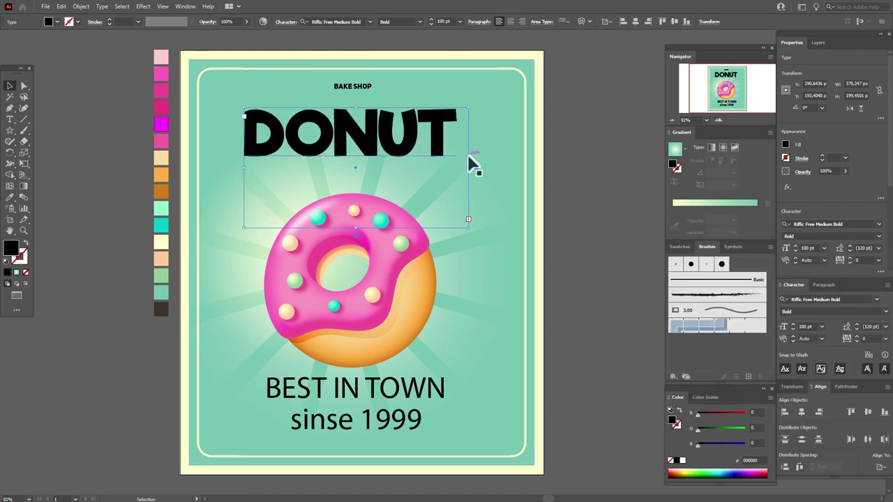
drag(473, 171, 512, 172)
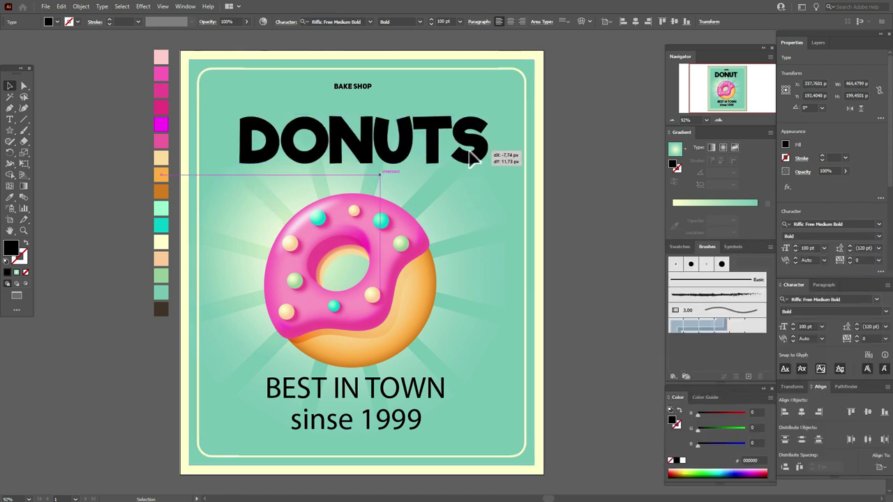
- Change the font of the BEST IN TOWN line to Basics Serif Free Regular
click(403, 386)
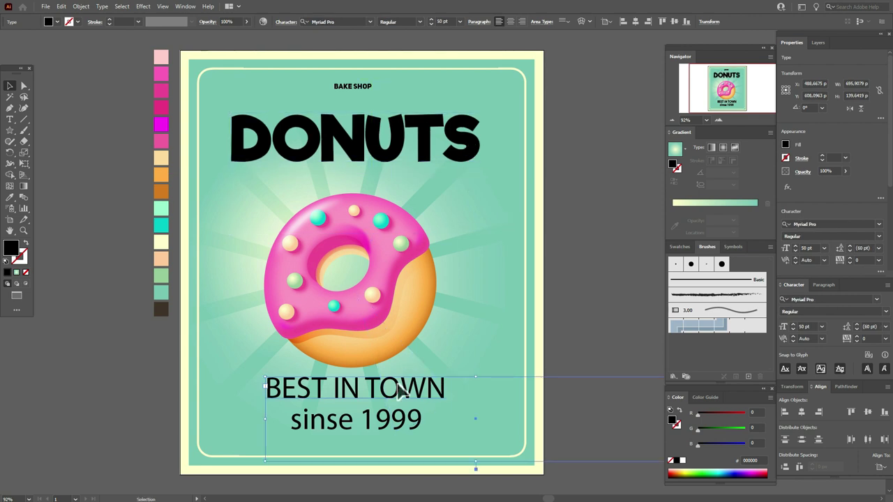
click(879, 226)
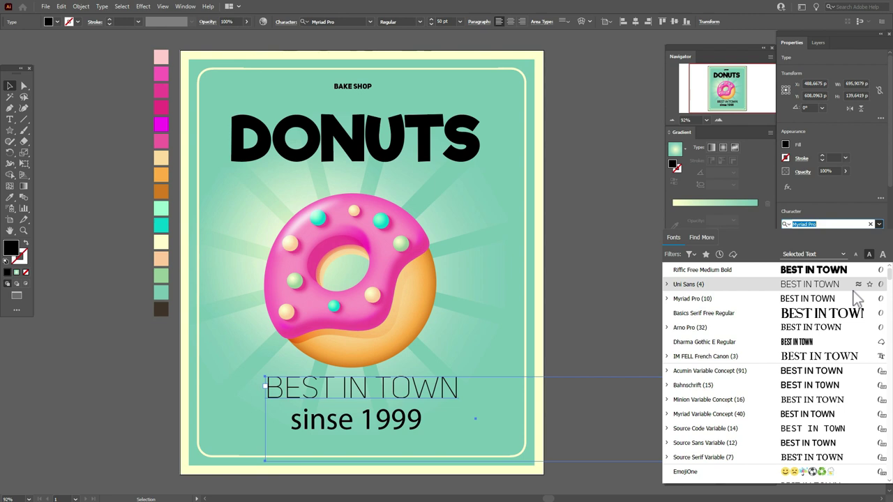
click(840, 319)
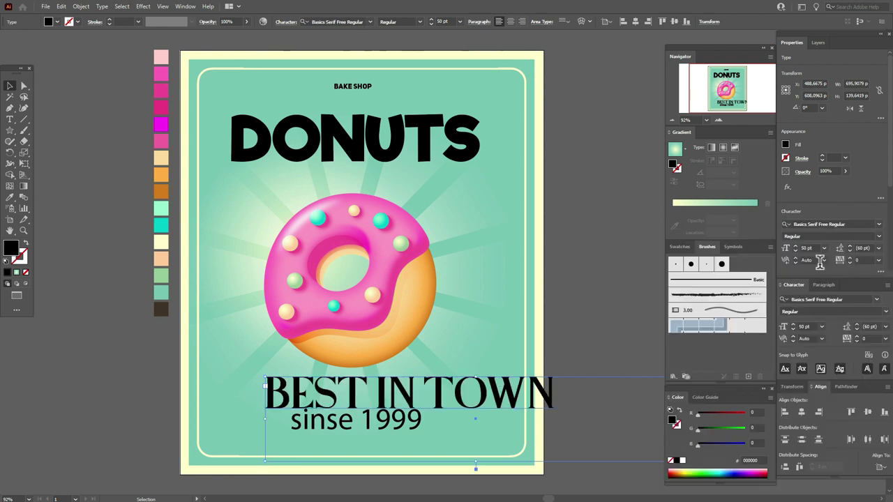
- Reduce the BEST IN TOWN line to 20 pt and centre it beneath the donut
double_click(807, 250)
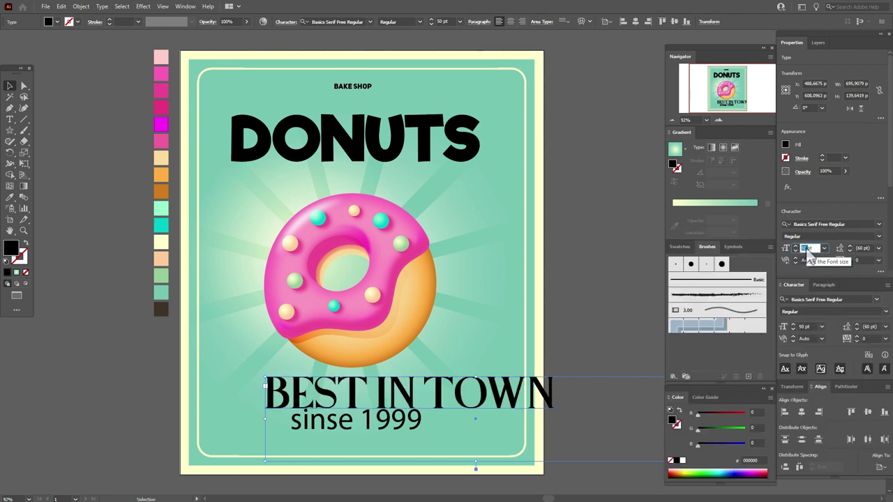
text(25)
key(Return)
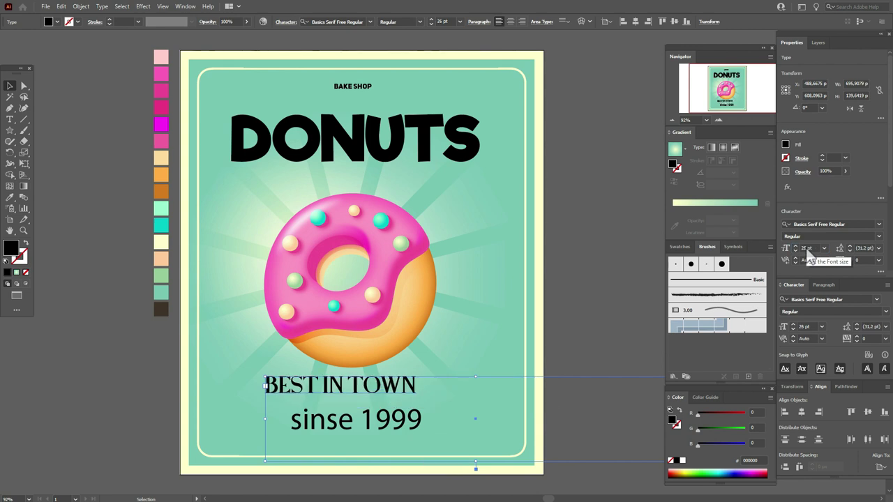
key(KP_2)
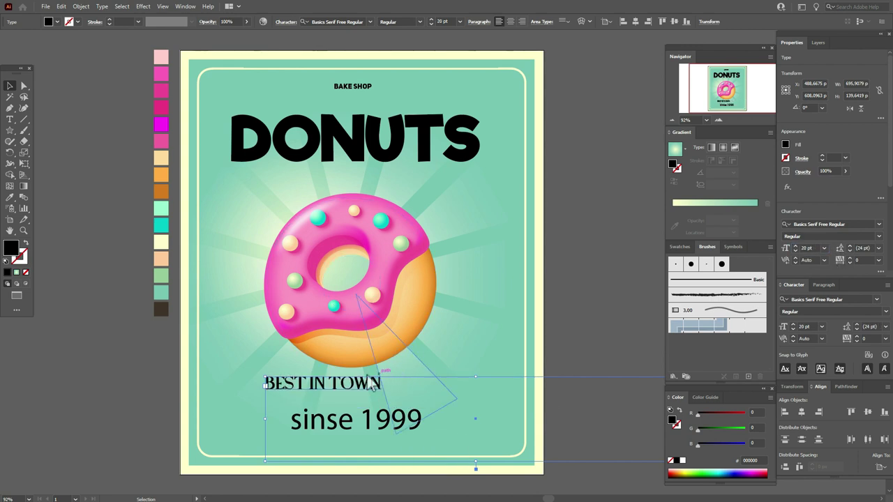
drag(370, 390, 395, 395)
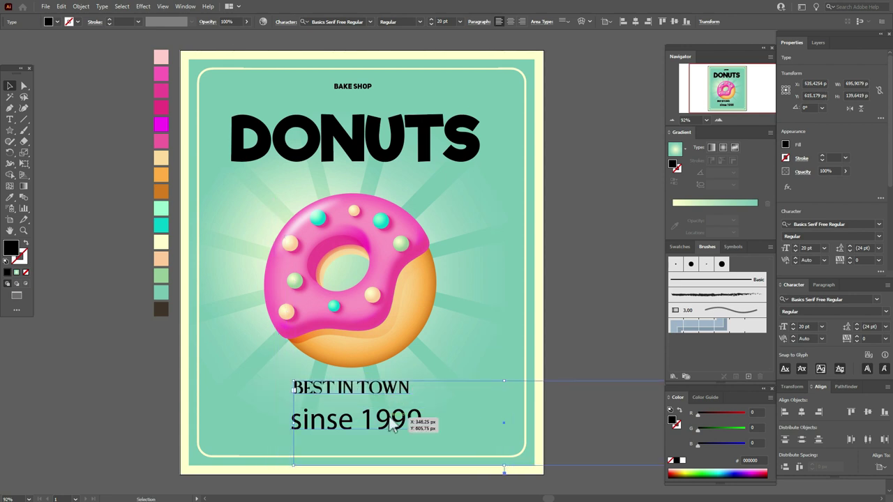
- Copy the BAKE SHOP text style onto the "sinse 1999" line with the Eyedropper and centre it under BEST IN TOWN
click(419, 421)
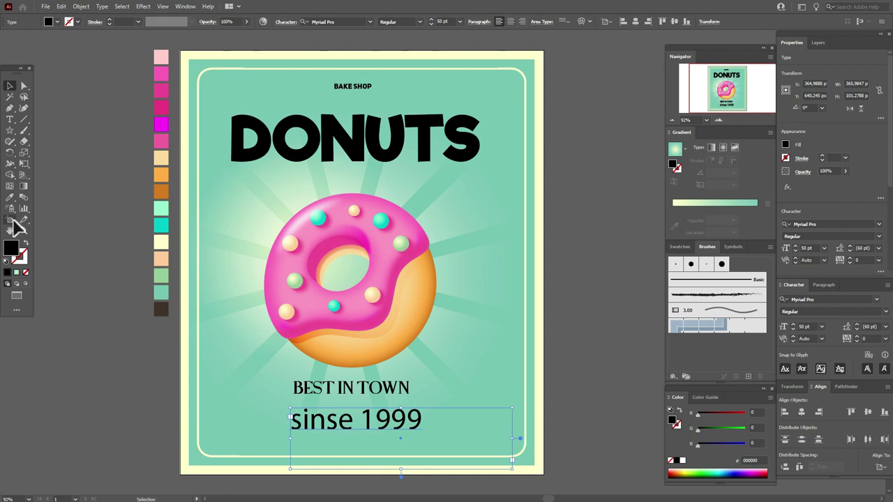
click(9, 198)
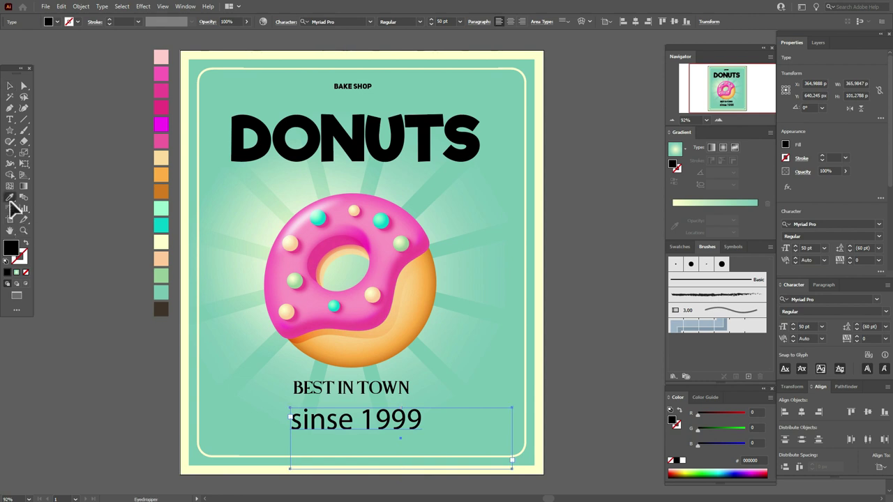
click(351, 91)
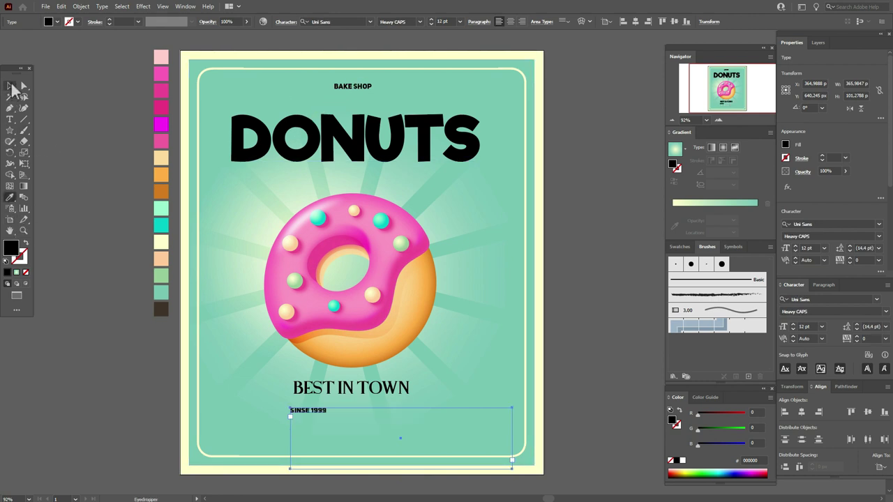
click(11, 84)
drag(309, 411, 349, 412)
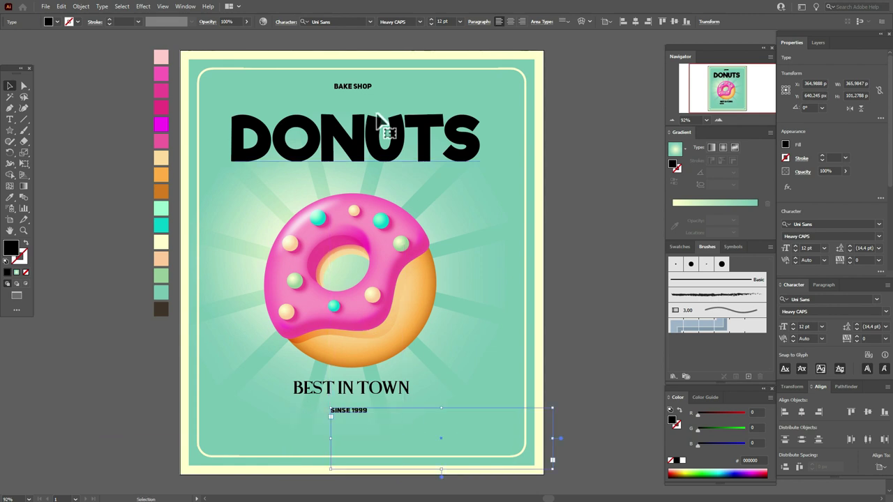
- Set the tracking of the BAKE SHOP line to 100
click(371, 94)
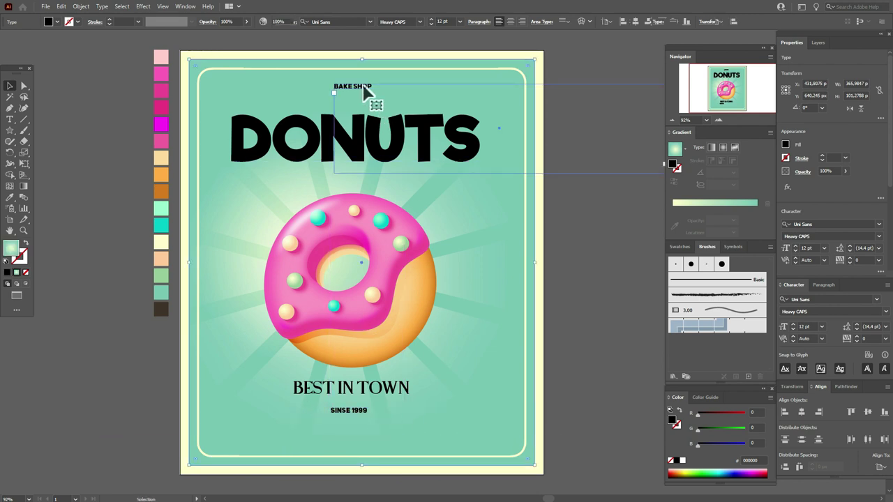
click(865, 339)
text(10)
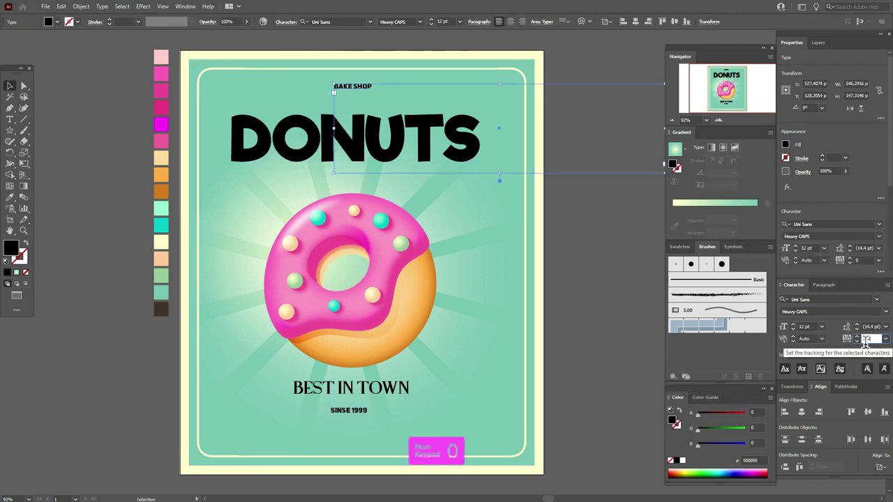
text(0)
key(Return)
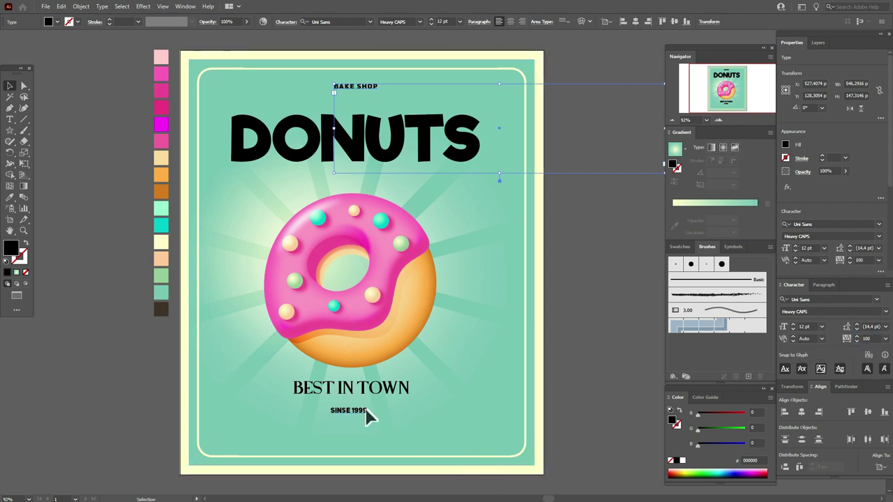
- Match the letter spacing of the SINSE 1999 line by setting its tracking to 100, then deselect it
click(365, 411)
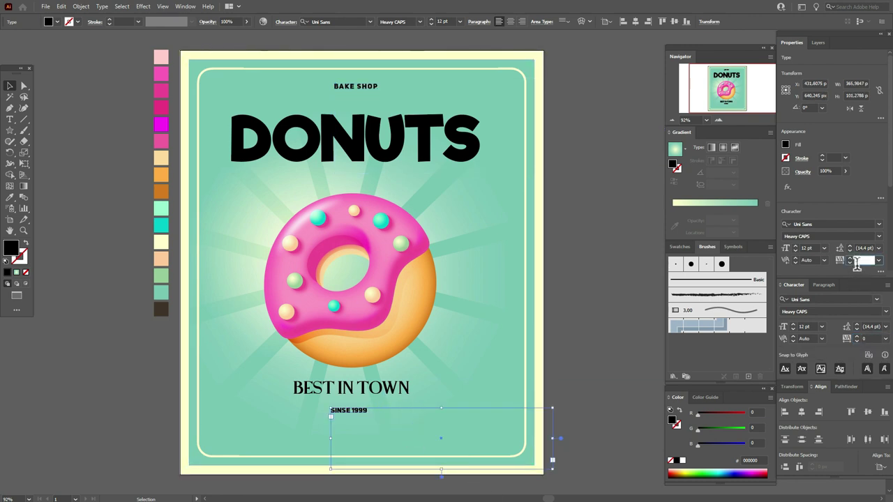
text(100)
key(Return)
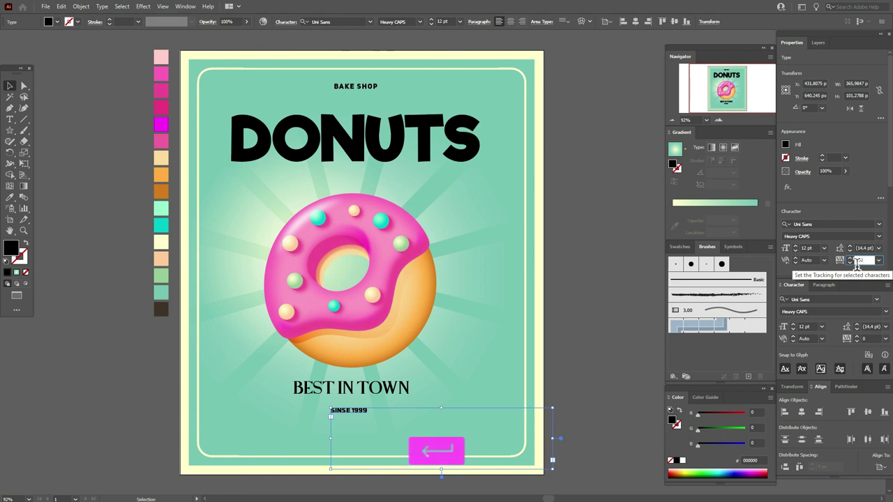
click(569, 353)
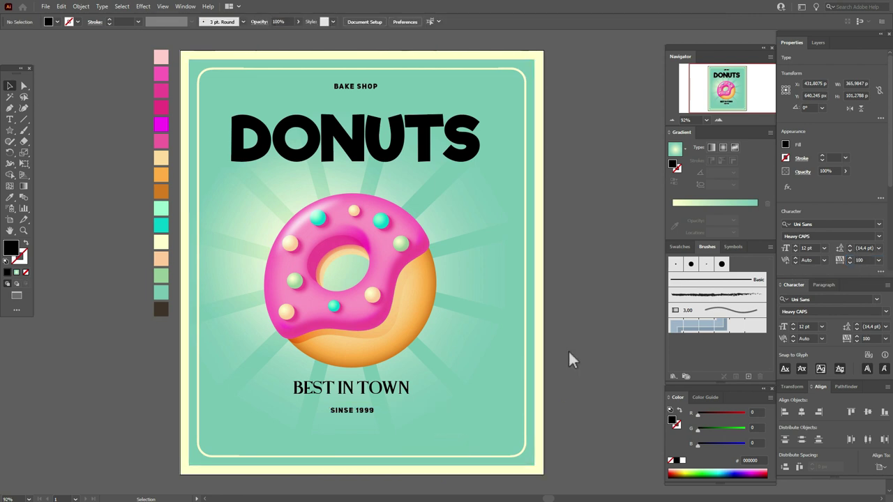
- Convert the DONUTS title to outlines and fill it with the cream palette colour using the Eyedropper
click(408, 158)
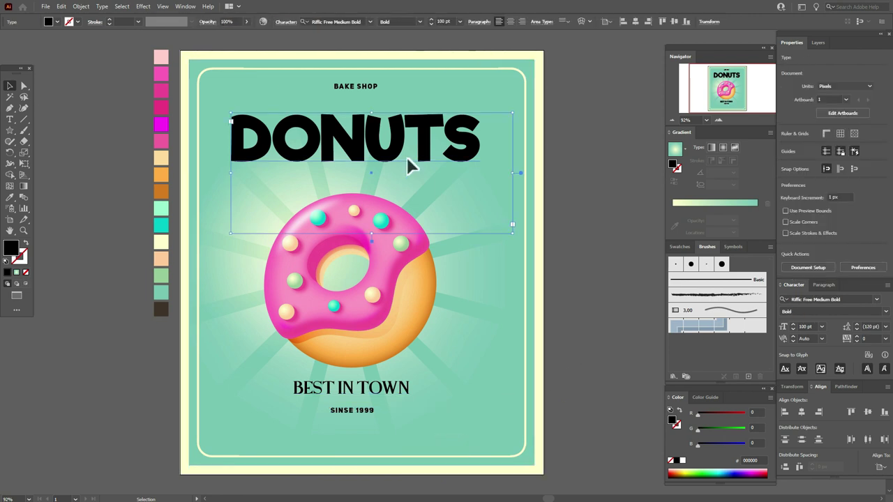
right_click(407, 157)
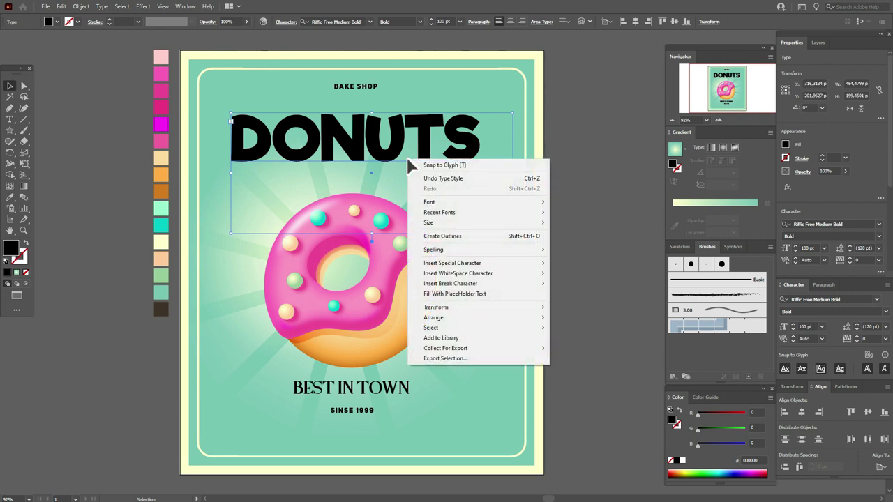
click(439, 233)
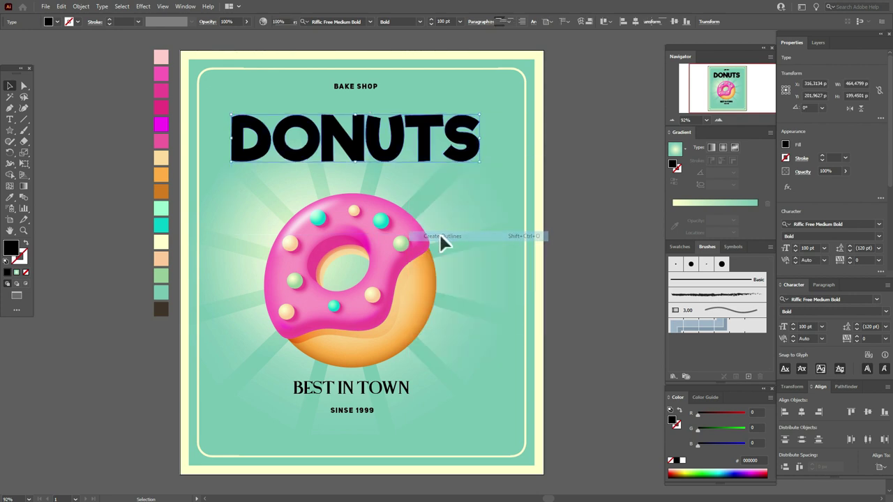
click(8, 198)
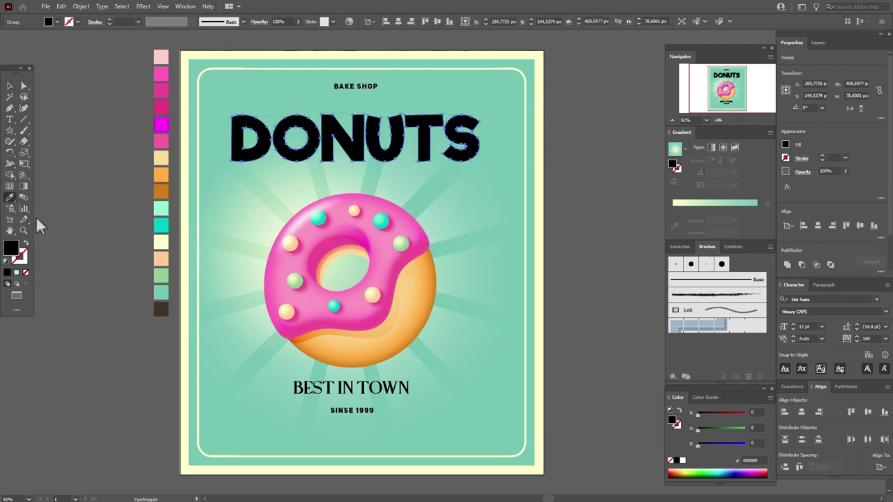
click(167, 244)
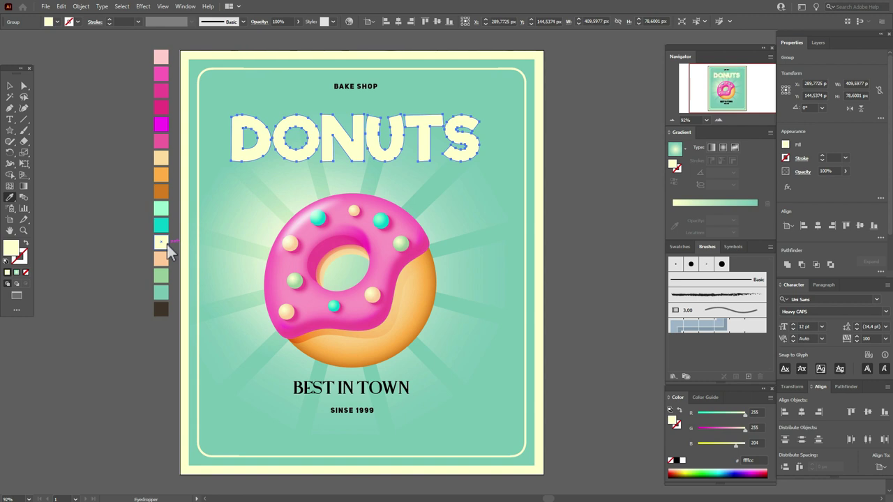
- Offset the outlined DONUTS letters outward by 8 px with miter joins
click(81, 6)
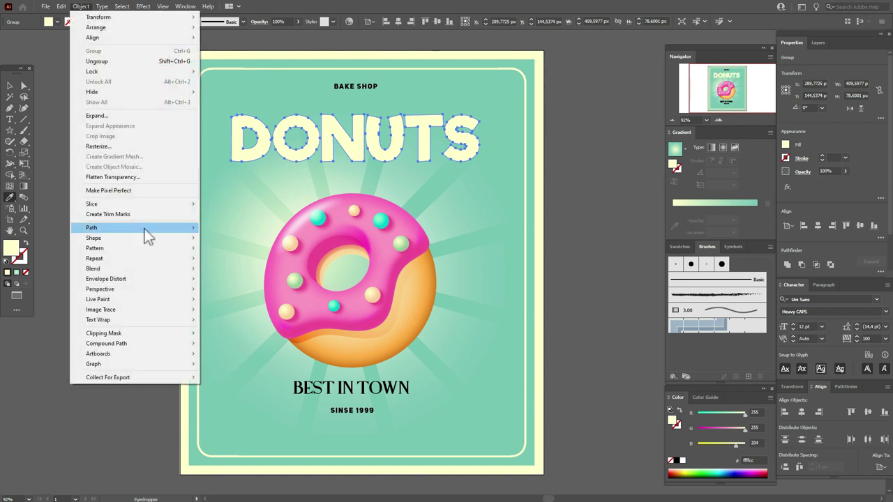
mouse_move(146, 228)
click(272, 259)
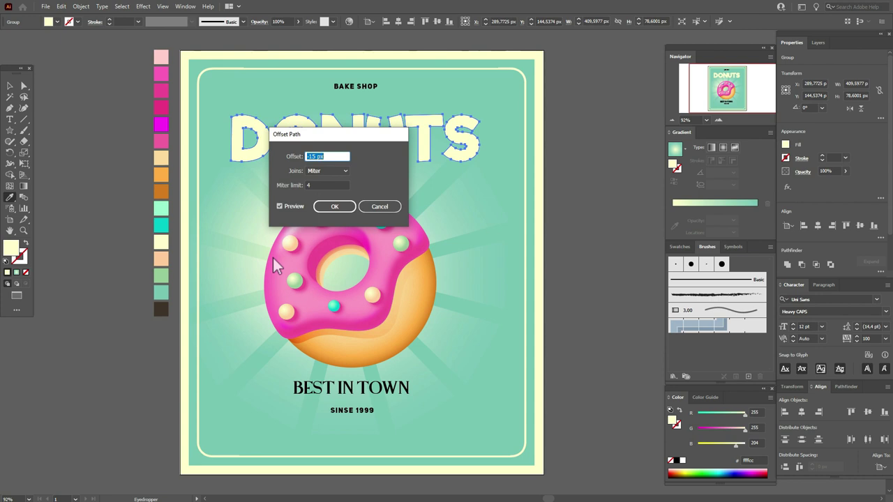
text(1)
text(8)
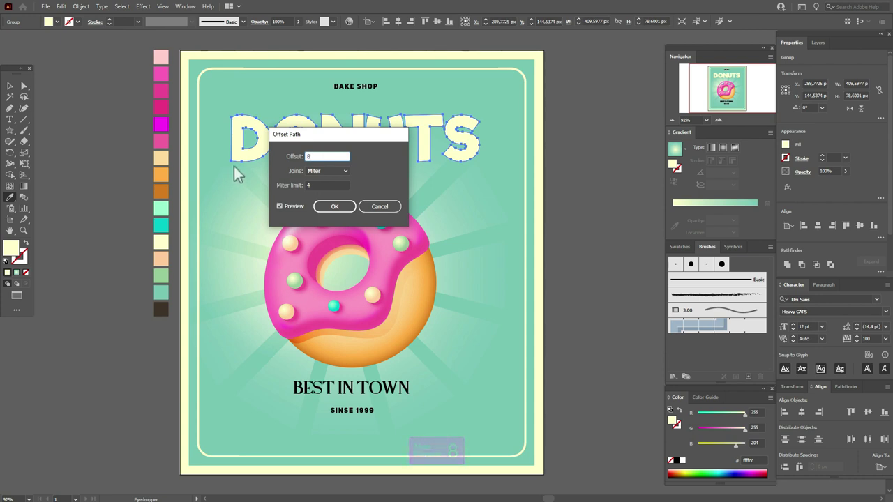
drag(326, 140, 532, 183)
key(Tab)
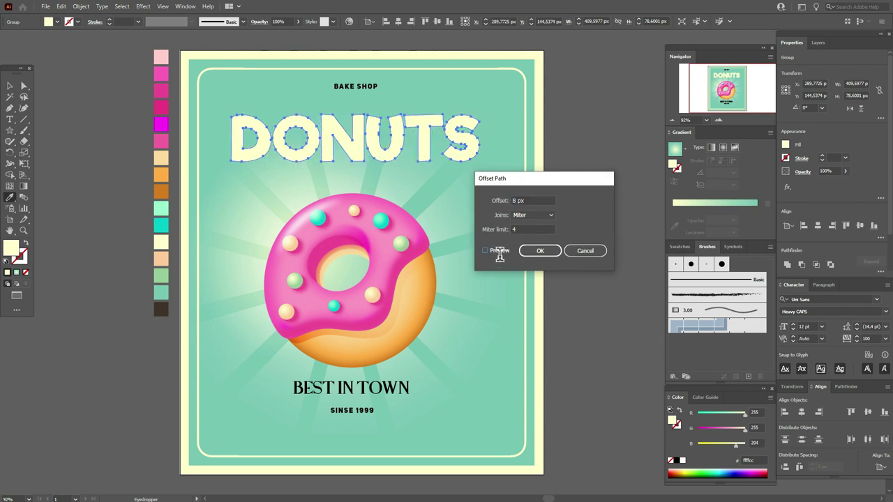
click(542, 251)
- Ungroup the DONUTS lettering and its offset shapes, then clear the selection
key(v)
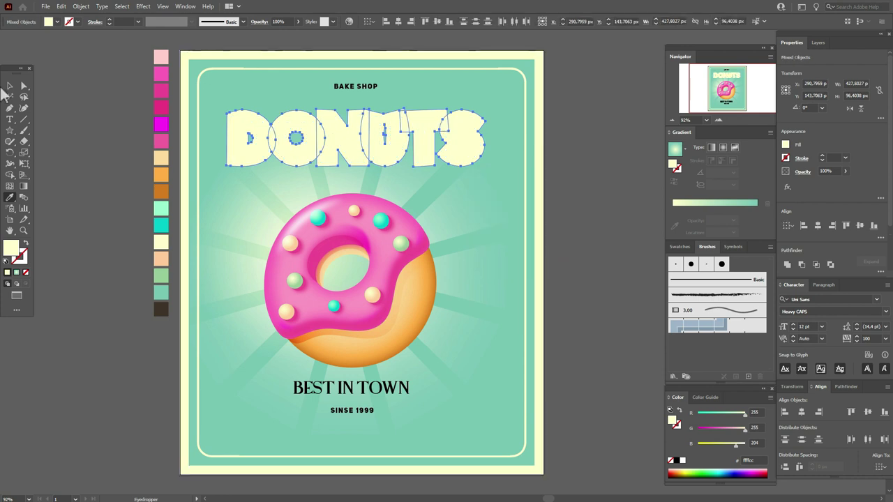
right_click(261, 131)
click(283, 207)
click(73, 161)
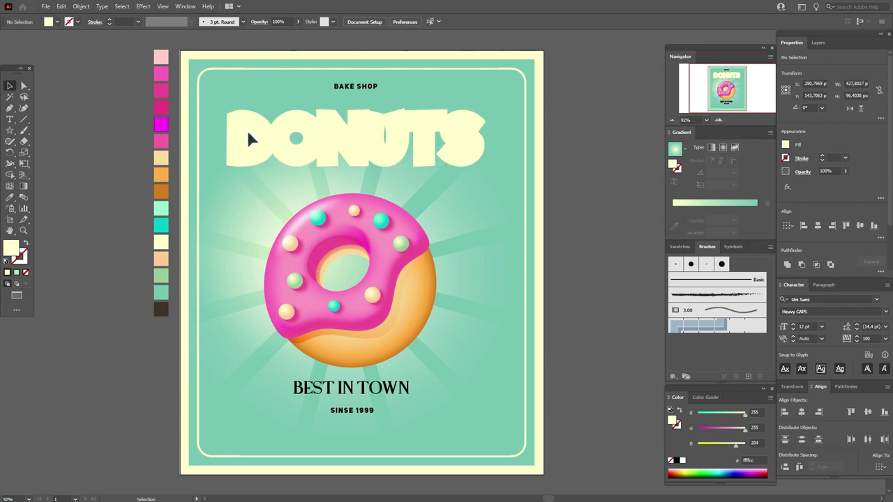
click(249, 131)
shift+click(297, 123)
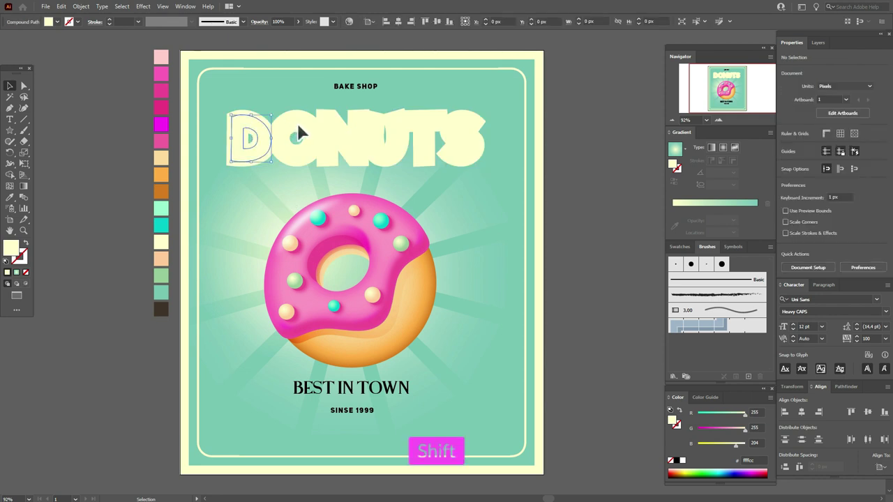
shift+click(334, 125)
shift+click(375, 127)
shift+click(417, 136)
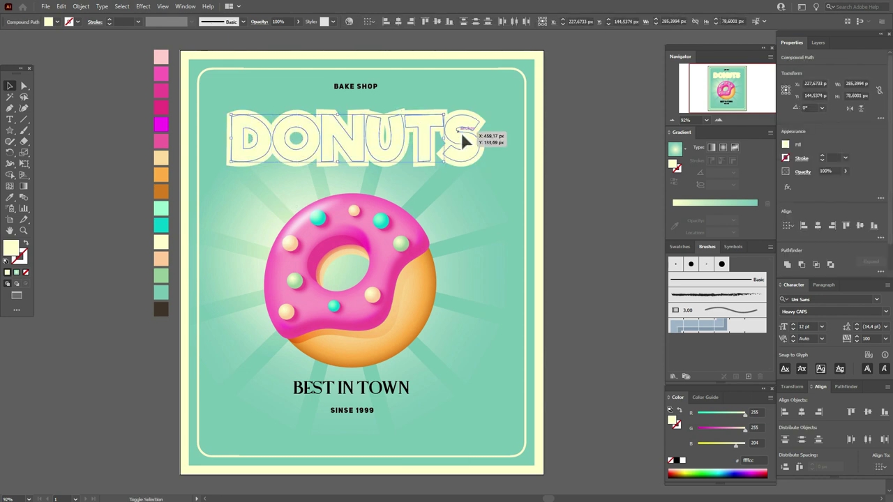
shift+click(464, 141)
click(601, 153)
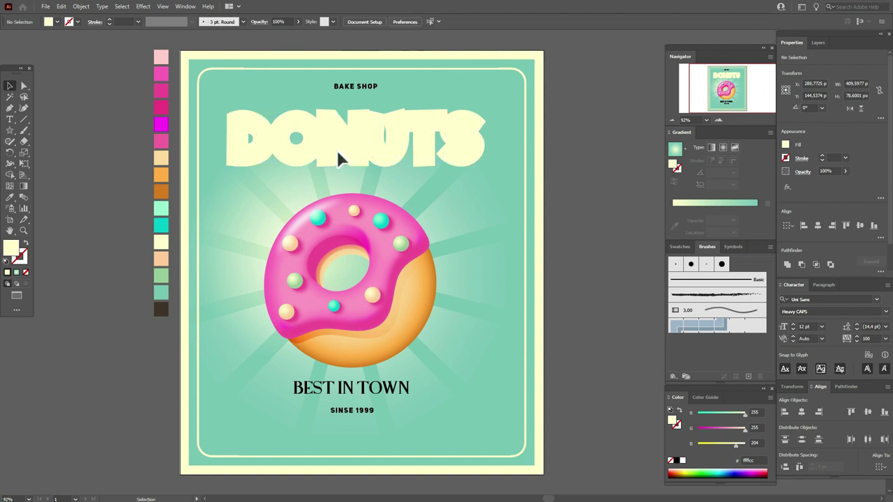
- Fill the inner letter D with a linear gradient running from mint #99ffcc to teal #00cccc
click(269, 154)
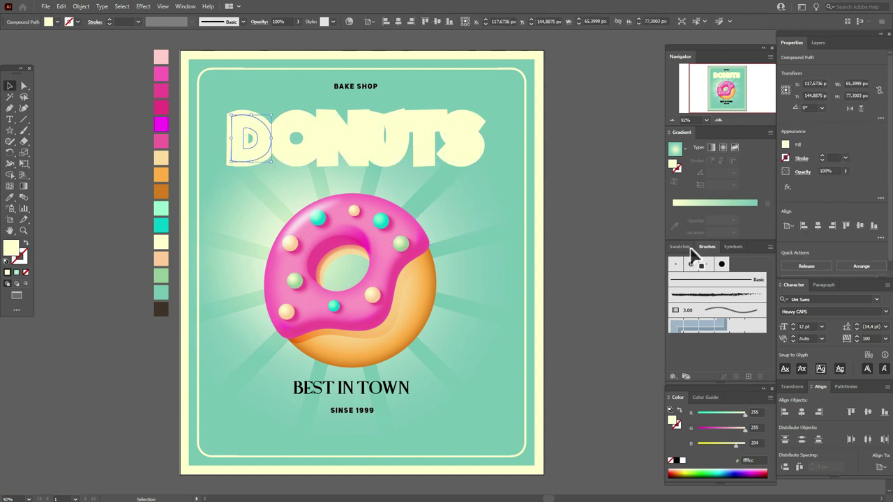
click(711, 148)
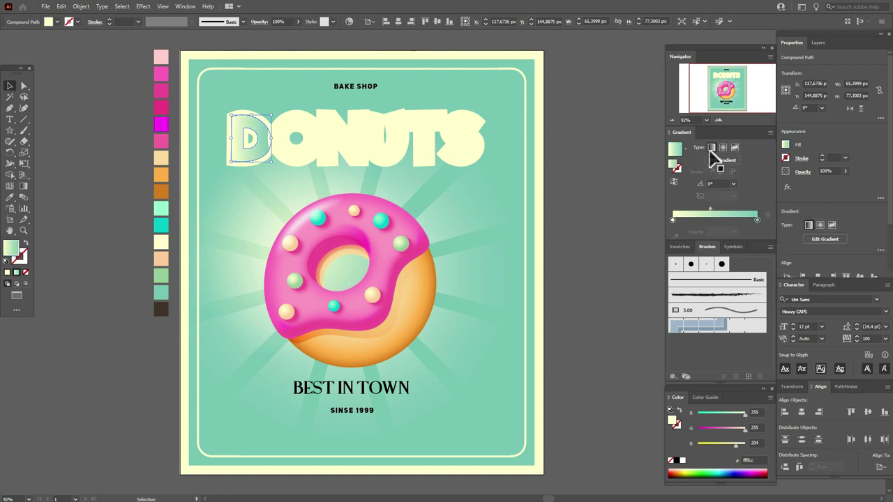
click(677, 259)
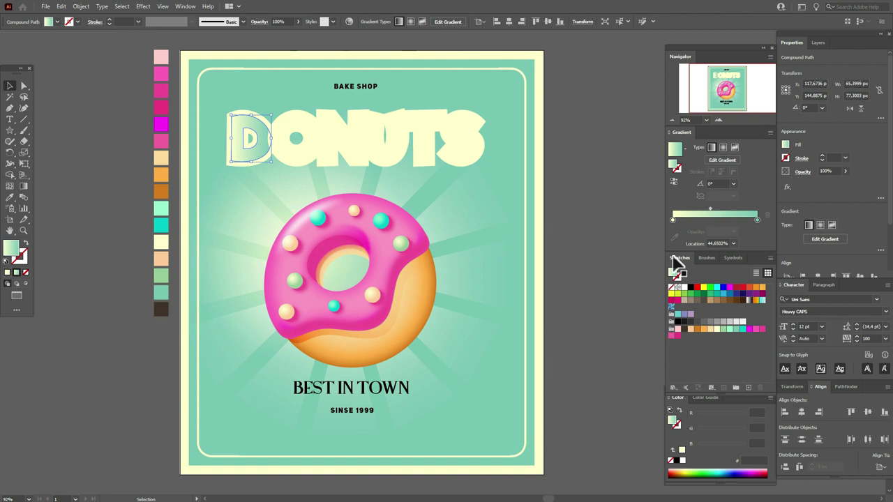
drag(732, 332, 673, 220)
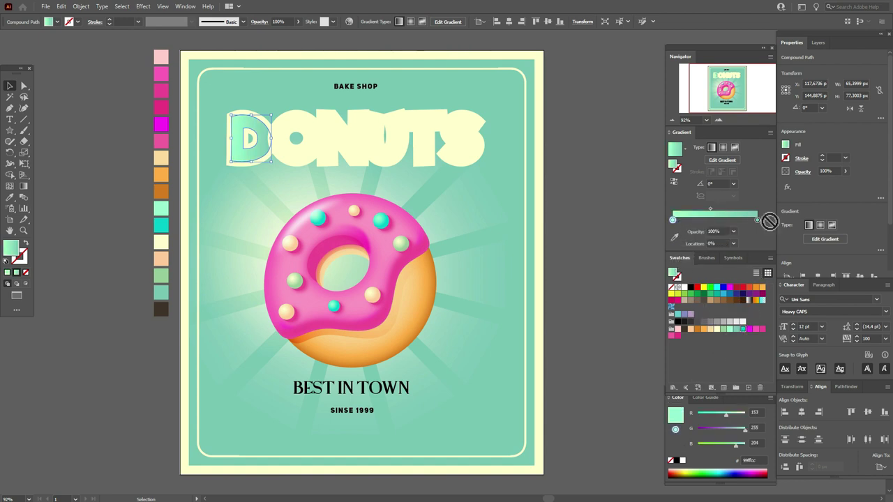
drag(769, 221, 758, 219)
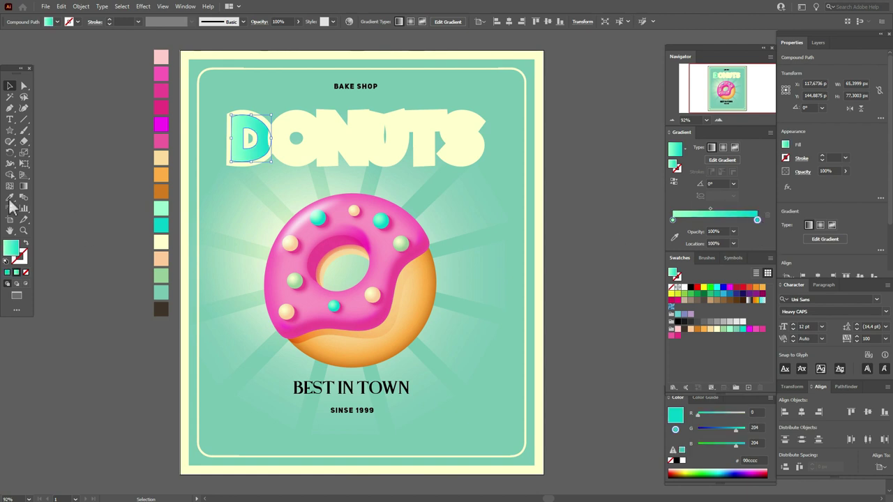
- Redirect the D's gradient diagonally from its upper left to its lower right at about -37°, then deselect the letter
click(24, 186)
drag(205, 114, 271, 165)
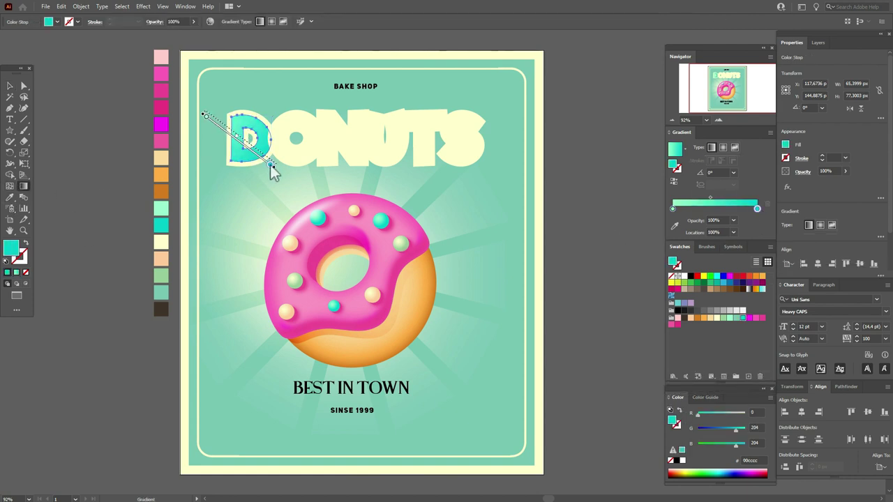
click(10, 85)
click(70, 119)
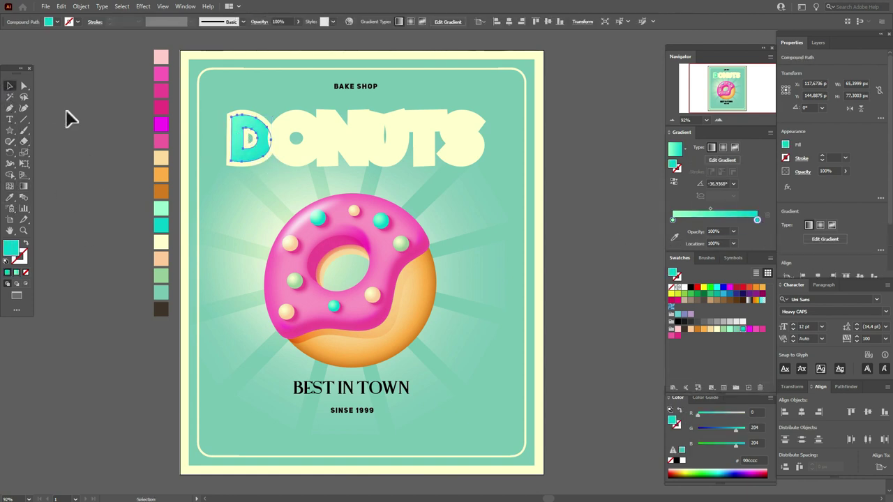
- Give the inner letter O a linear gradient from cream #ffffcc to pink, with the midpoint at about 23%
click(298, 134)
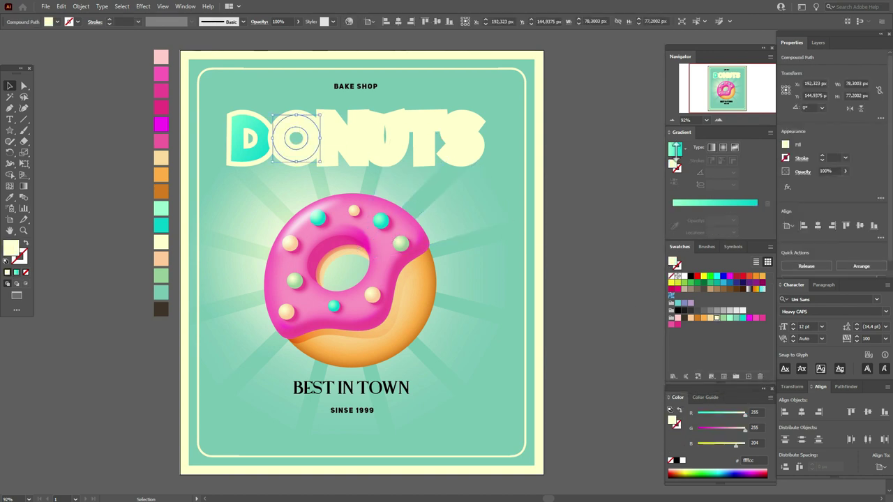
click(675, 149)
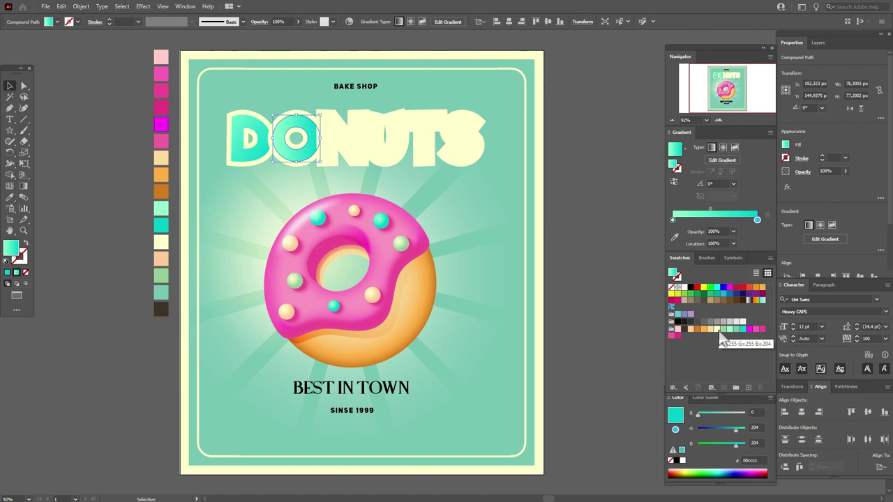
click(674, 220)
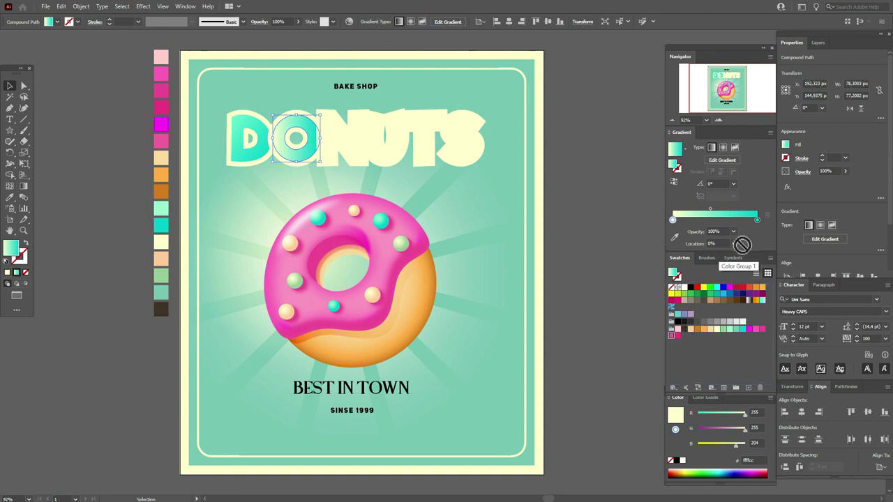
drag(741, 245, 692, 211)
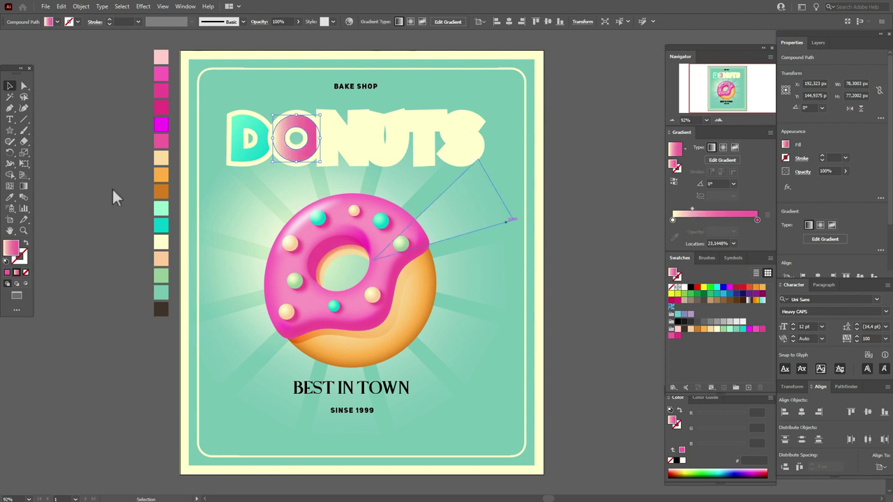
- Redirect the O's gradient diagonally from upper left to lower right at about -42.6°, then deselect the letter
click(23, 185)
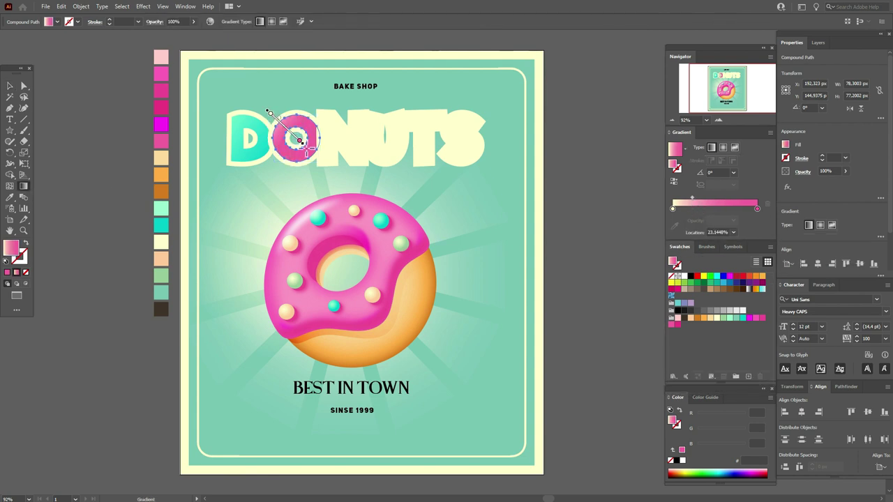
drag(300, 141, 320, 158)
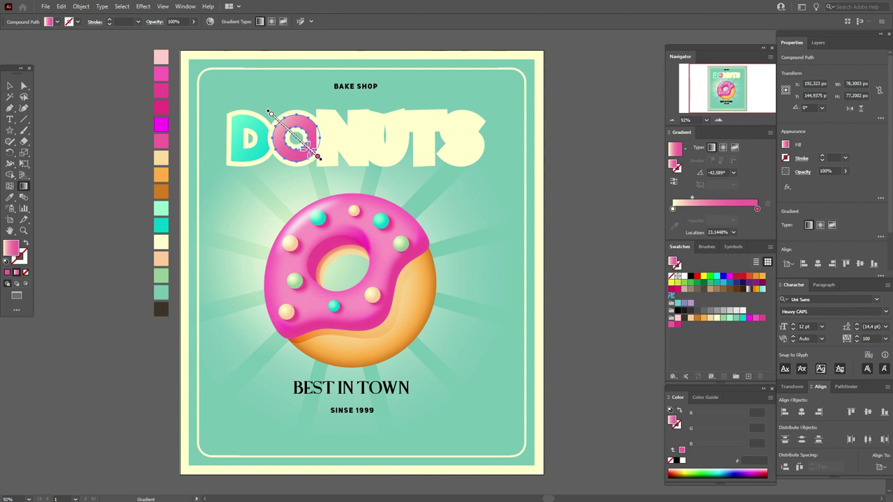
click(9, 86)
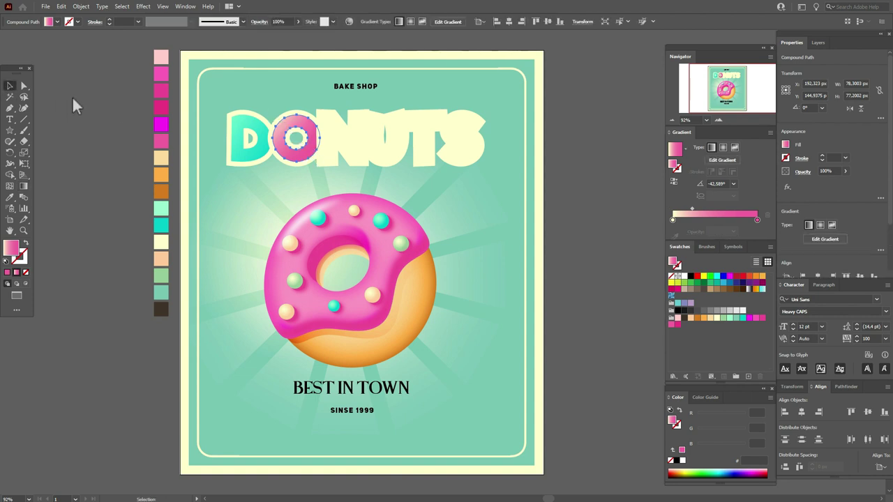
click(72, 96)
- Copy the D's mint-to-teal gradient onto the inner letter N and the O's cream-to-pink gradient onto the inner letter U
click(325, 132)
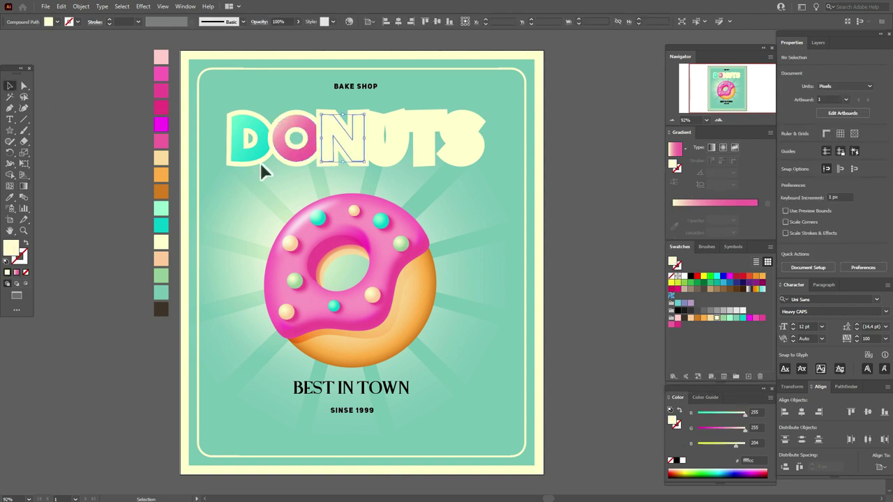
click(10, 196)
click(242, 129)
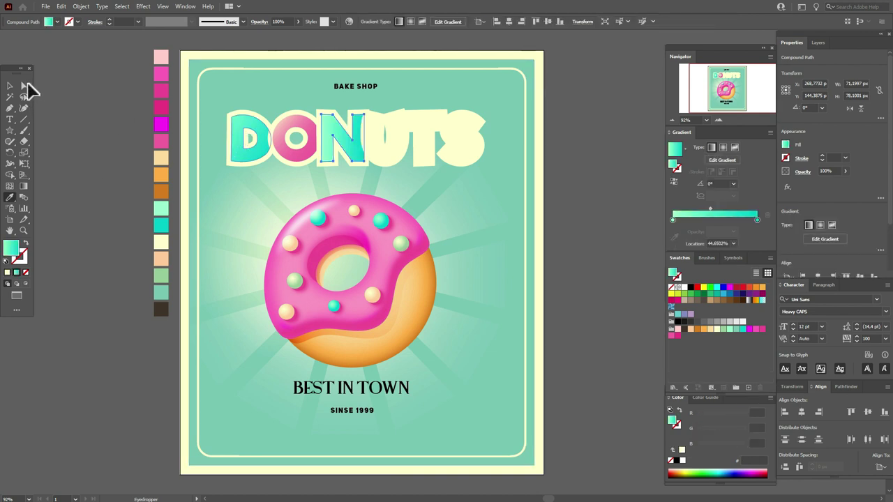
click(11, 86)
click(373, 154)
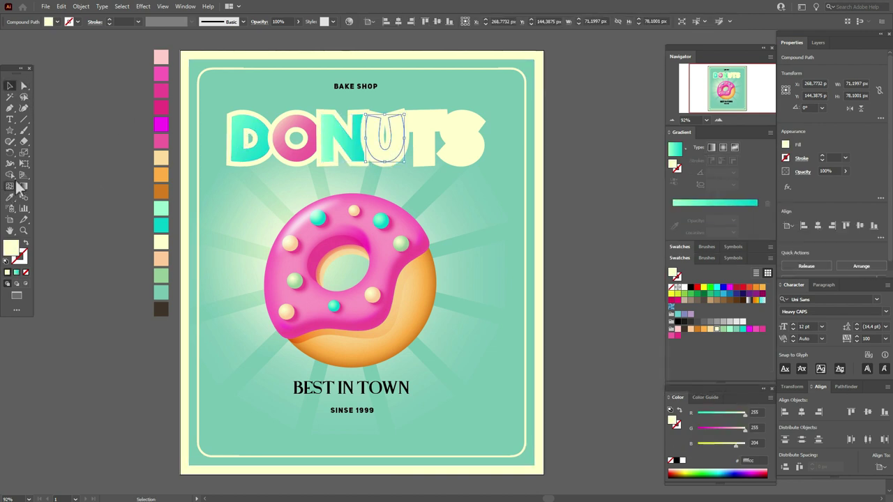
click(10, 197)
click(284, 153)
- Copy the D's mint-to-teal gradient onto the inner letter T and the O's cream-to-pink gradient onto the inner letter S
click(10, 86)
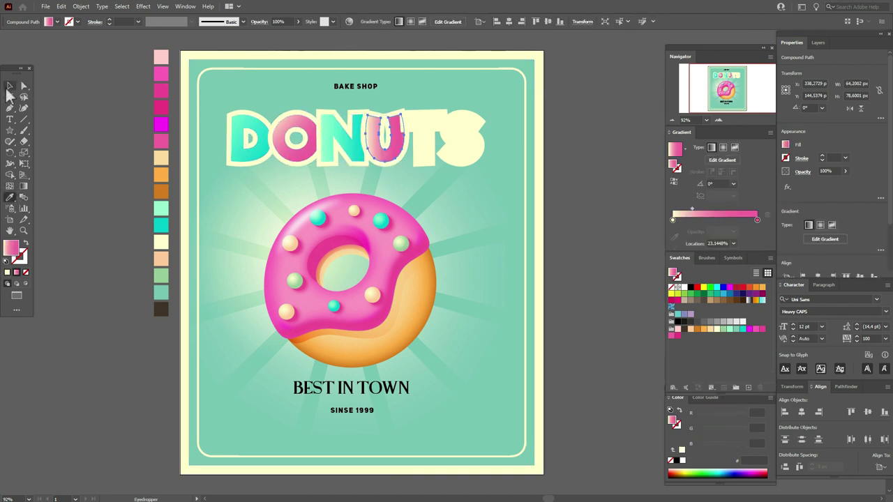
click(427, 150)
click(10, 196)
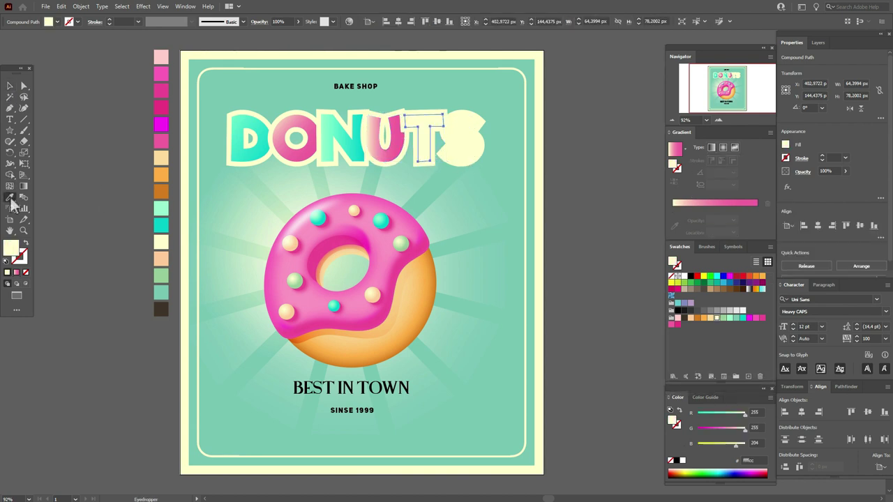
click(253, 152)
key(v)
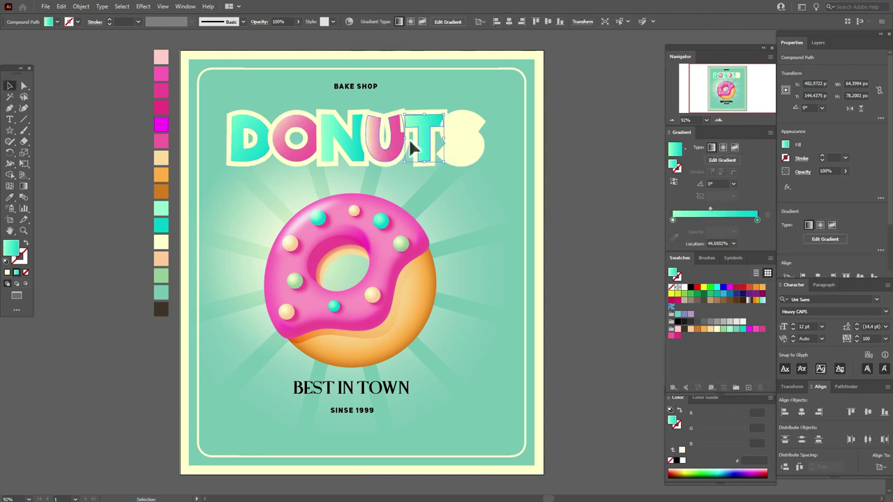
click(457, 143)
click(10, 197)
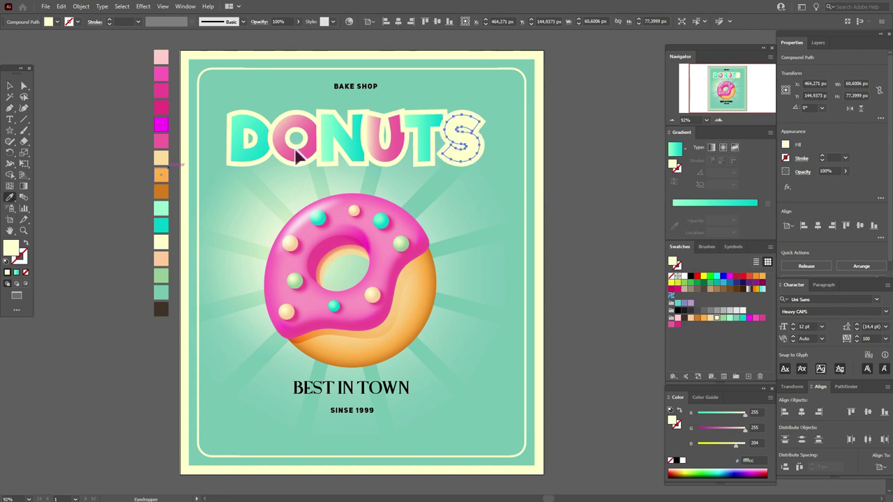
click(305, 154)
click(8, 87)
- Redirect the inner N's gradient diagonally from its upper left to its lower right at about -37°
click(294, 156)
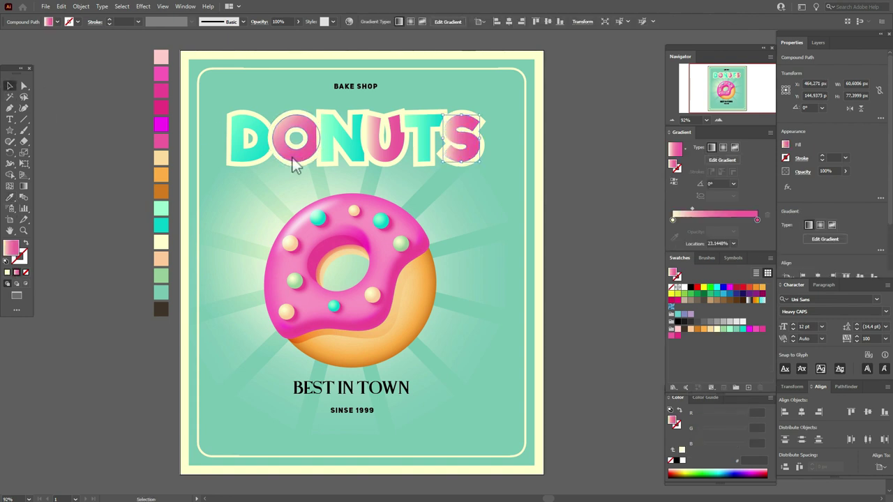
click(26, 187)
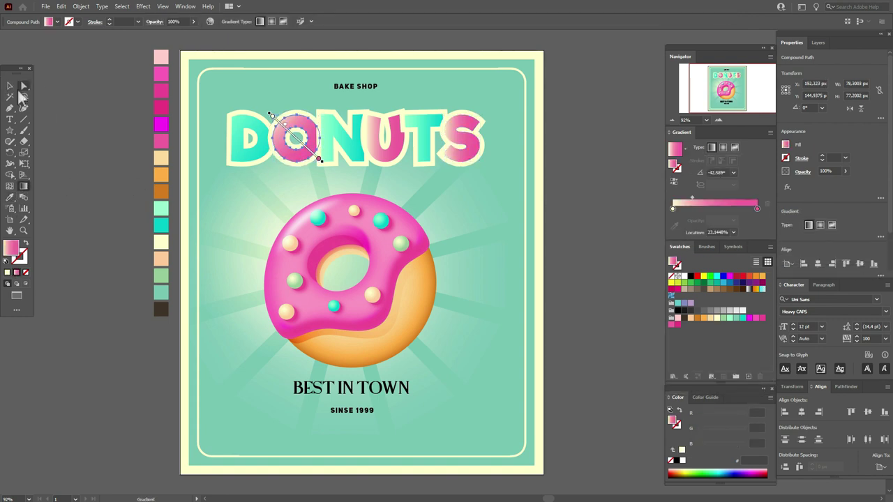
click(10, 86)
click(342, 144)
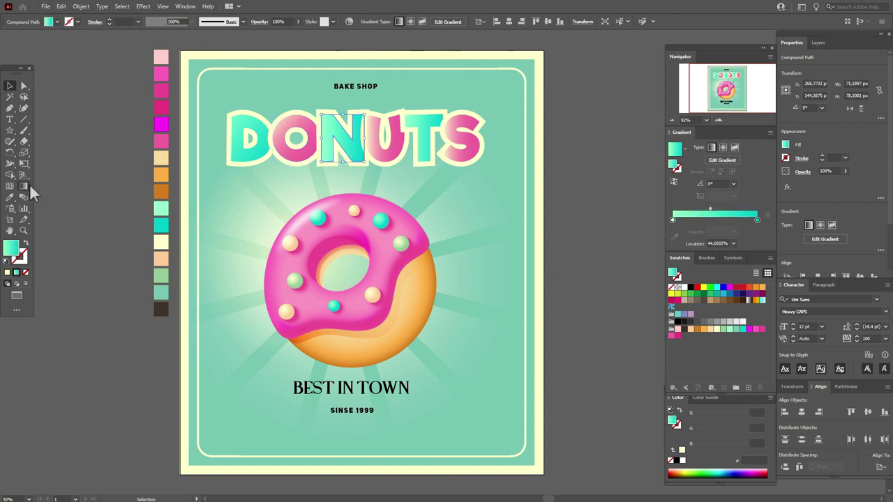
click(27, 185)
drag(311, 113, 353, 145)
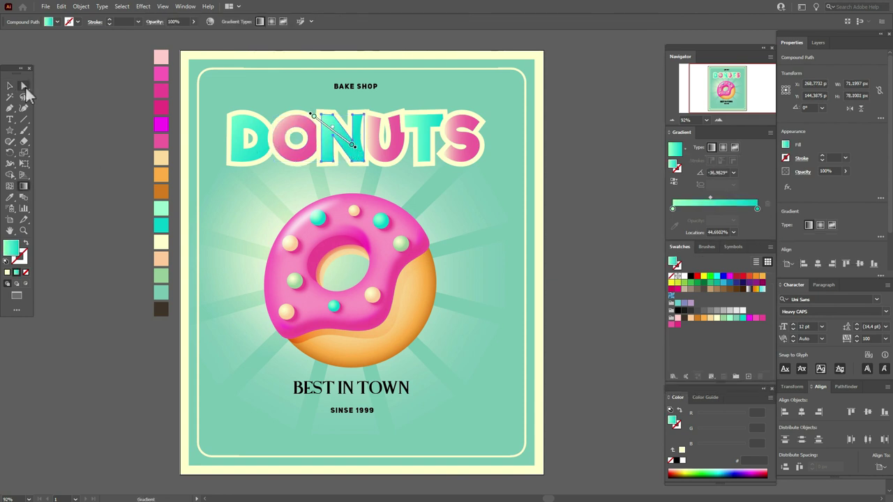
- Redirect the inner U's gradient diagonally from its upper left to its lower right at about -42.8°
click(10, 86)
click(385, 143)
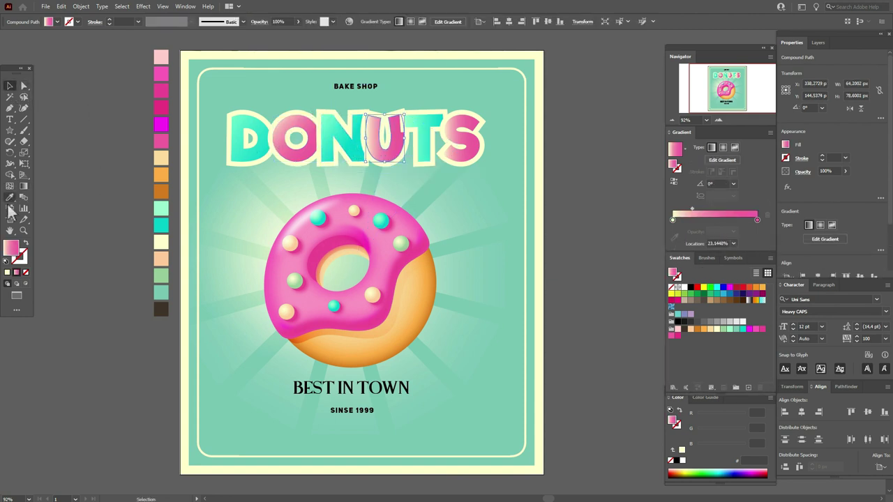
click(23, 186)
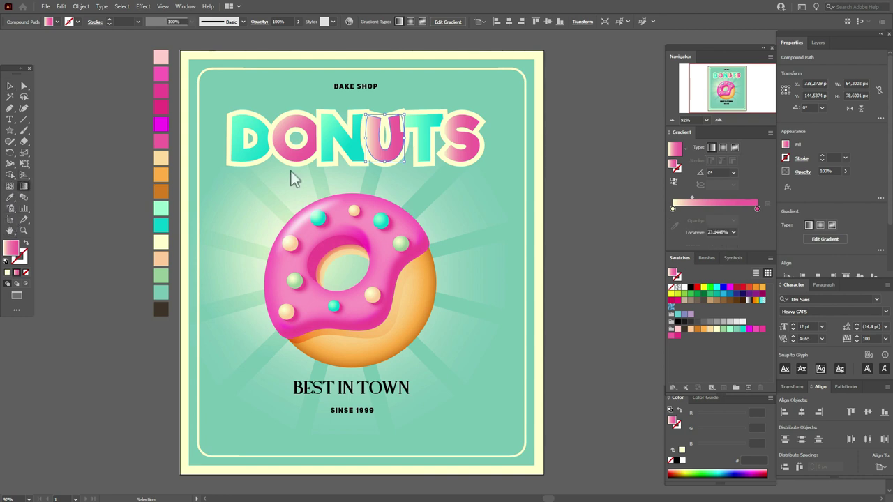
mouse_move(360, 109)
mouse_down()
mouse_move(397, 133)
mouse_move(407, 155)
mouse_up()
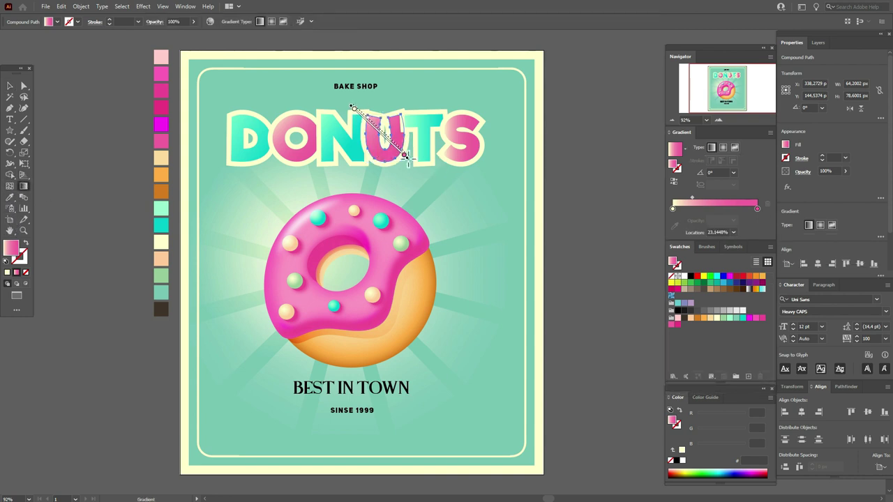
- Redirect the inner T's gradient diagonally from its upper left to its lower right at about -39.4°
click(11, 86)
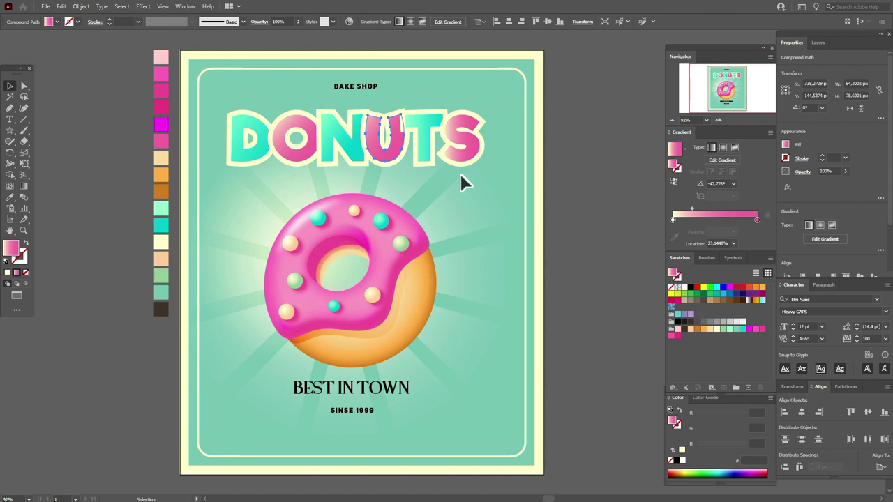
click(422, 152)
click(23, 185)
drag(387, 101, 431, 139)
- Redirect the inner S's gradient diagonally from its upper left to its lower right at about -38.8°
click(11, 88)
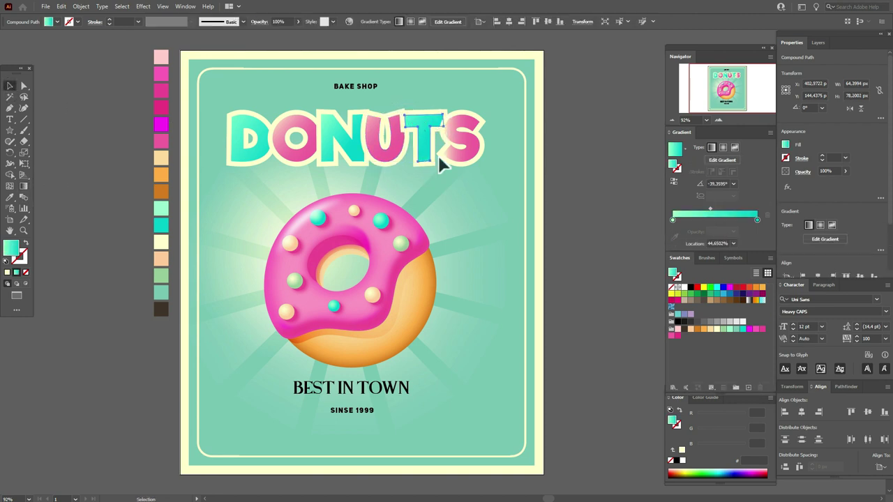
click(453, 143)
click(24, 185)
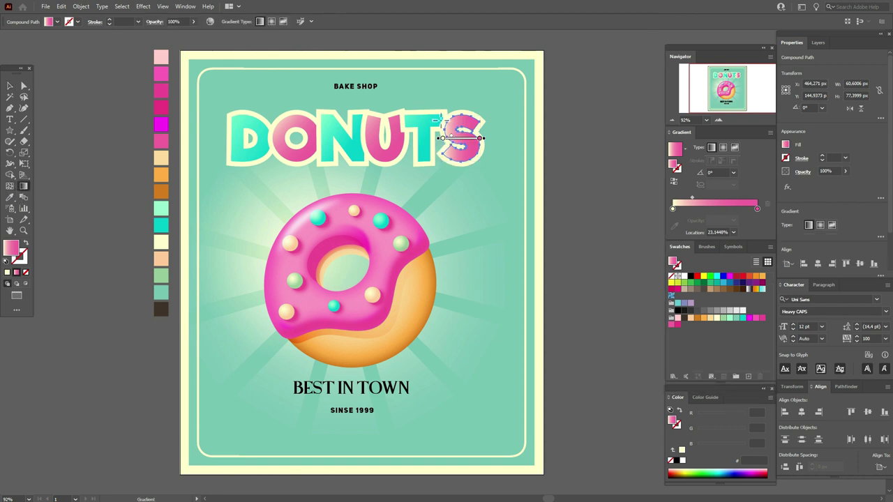
mouse_move(429, 112)
mouse_down()
mouse_move(487, 143)
mouse_move(480, 153)
mouse_up()
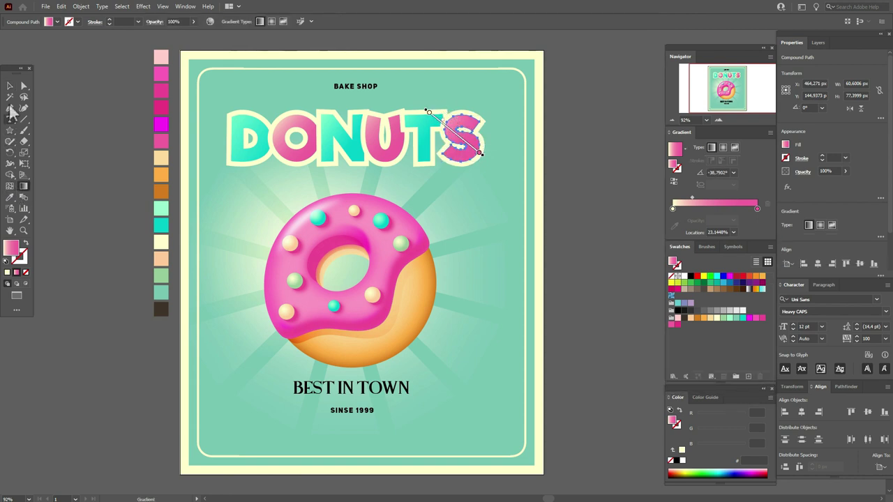
- Bring all six gradient-filled inner letters of DONUTS to the front of the stacking order, then deselect them
click(10, 86)
shift+click(424, 160)
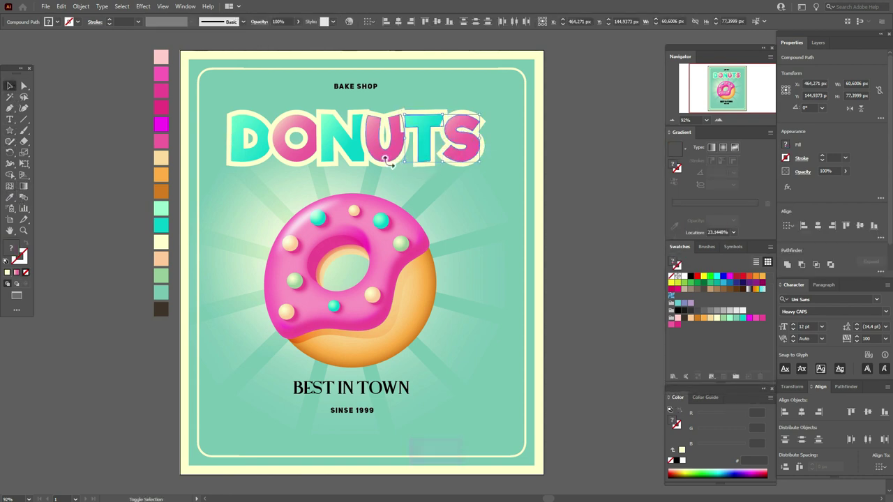
shift+click(385, 156)
shift+click(352, 159)
shift+click(312, 161)
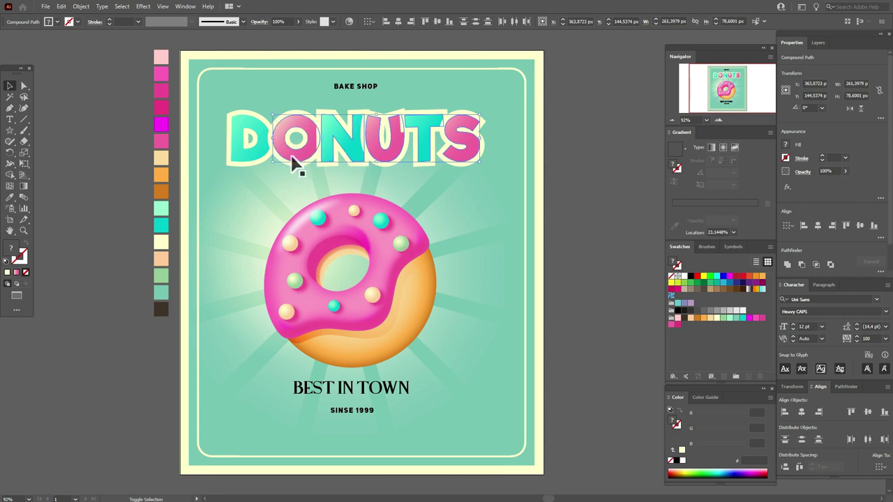
shift+click(267, 160)
right_click(264, 163)
mouse_move(335, 259)
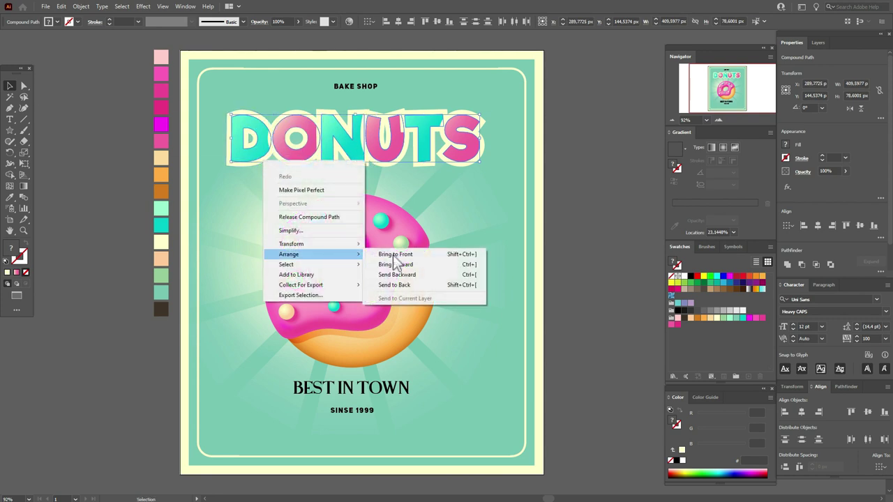
click(390, 254)
click(587, 215)
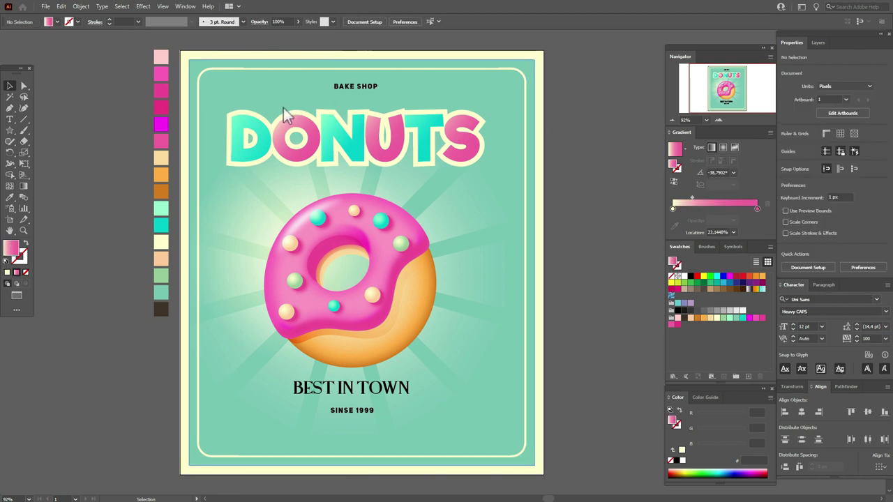
- Select the cream offset shapes behind all the DONUTS letters and group them
click(259, 129)
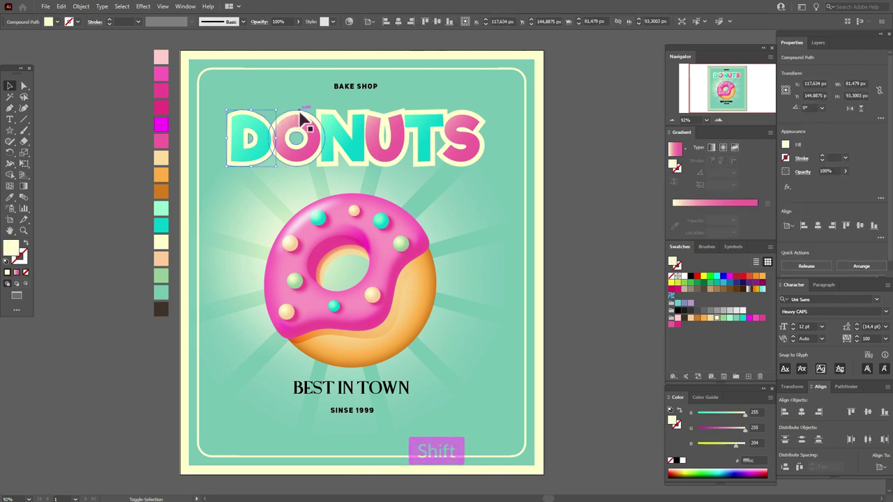
shift+click(293, 124)
shift+click(336, 118)
shift+click(393, 117)
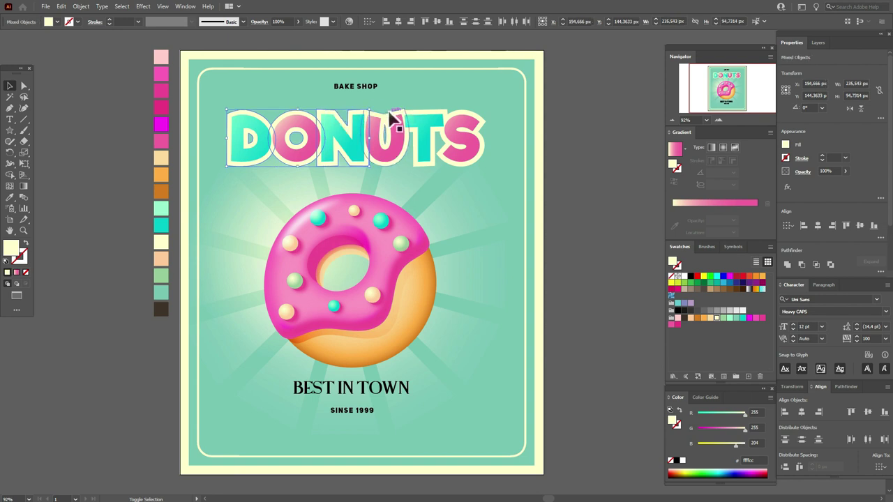
shift+click(424, 120)
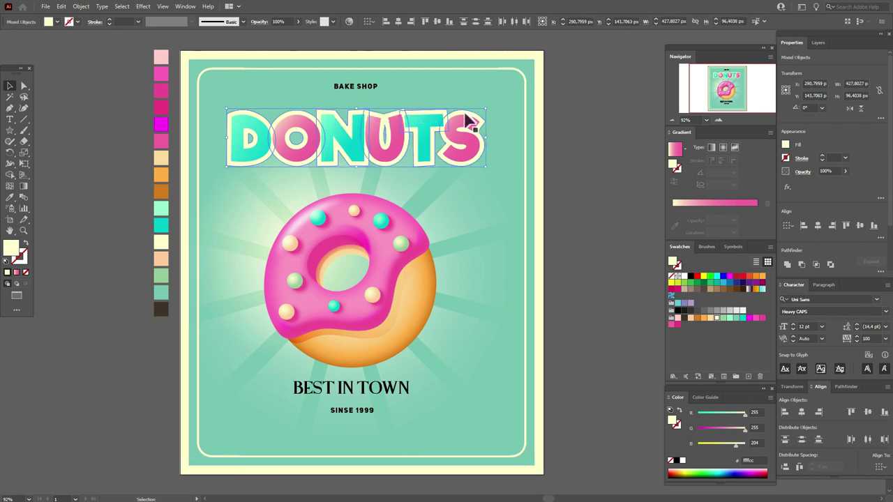
key(ctrl+g)
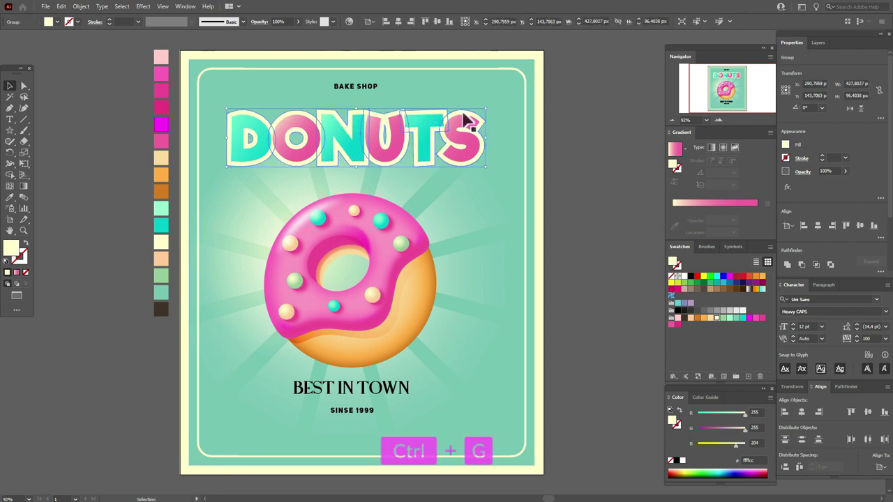
- Give the cream outline group a dark brown #40342b stroke with the 3 pt. Round brush, then deselect it
click(21, 260)
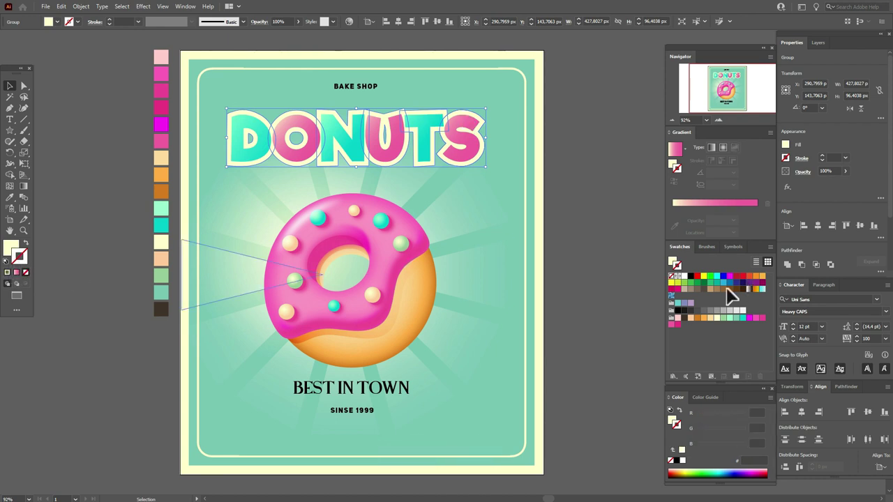
click(684, 319)
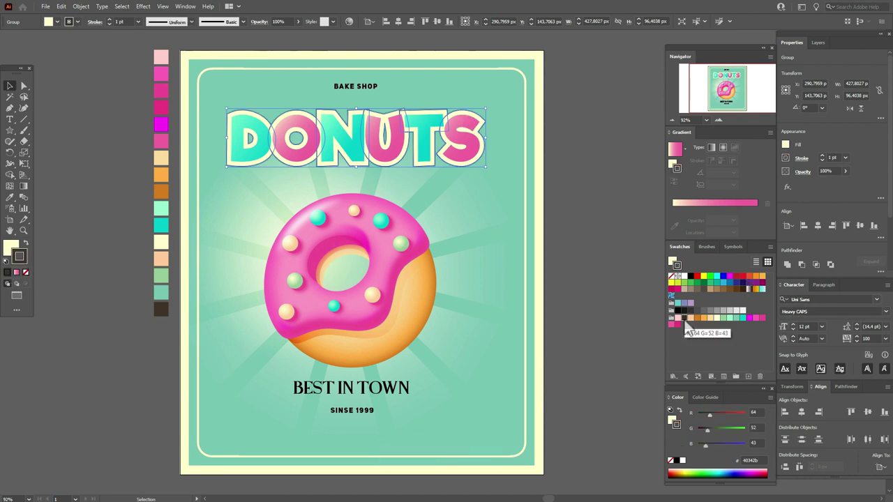
click(707, 248)
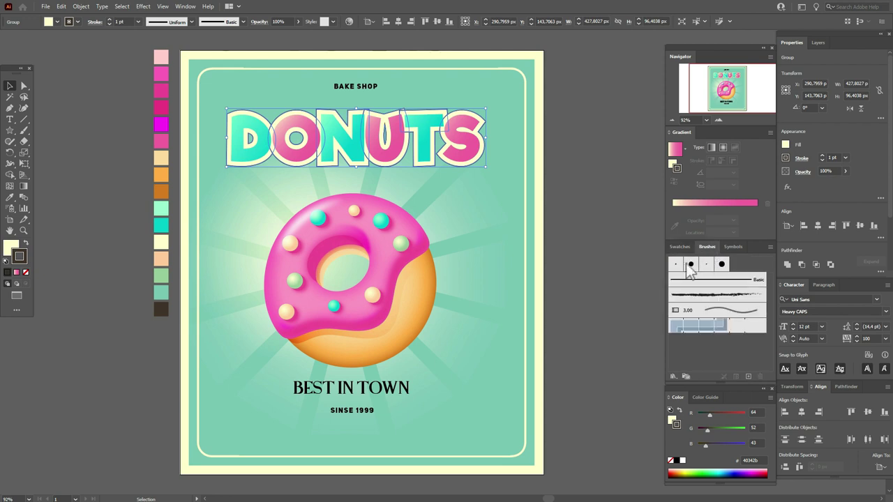
click(578, 240)
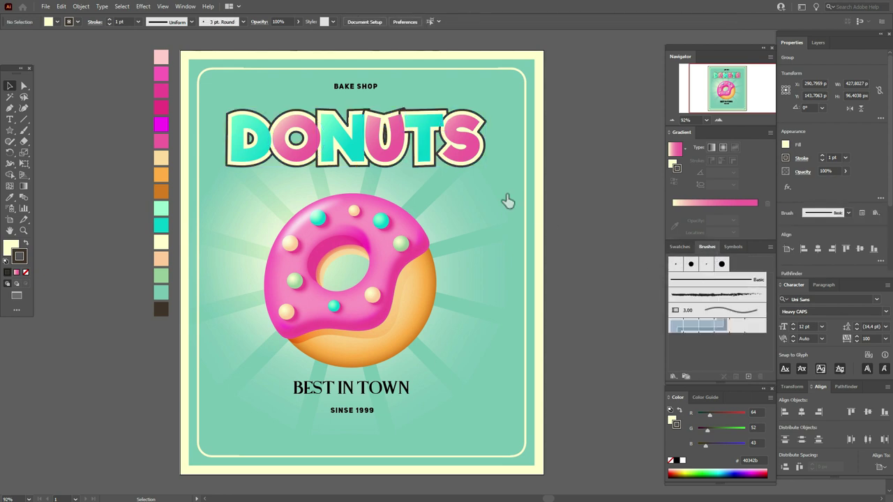
- Duplicate the stroked cream outline group in place, directly in front of the original
click(479, 160)
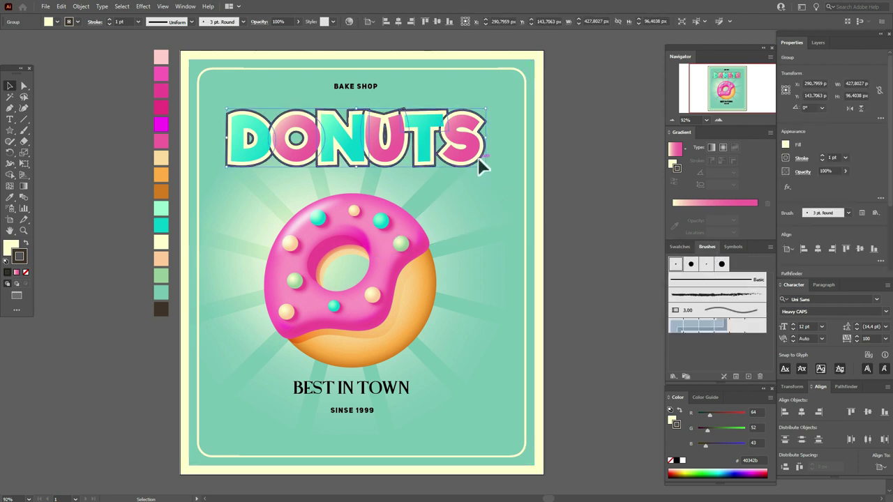
key(ctrl+c)
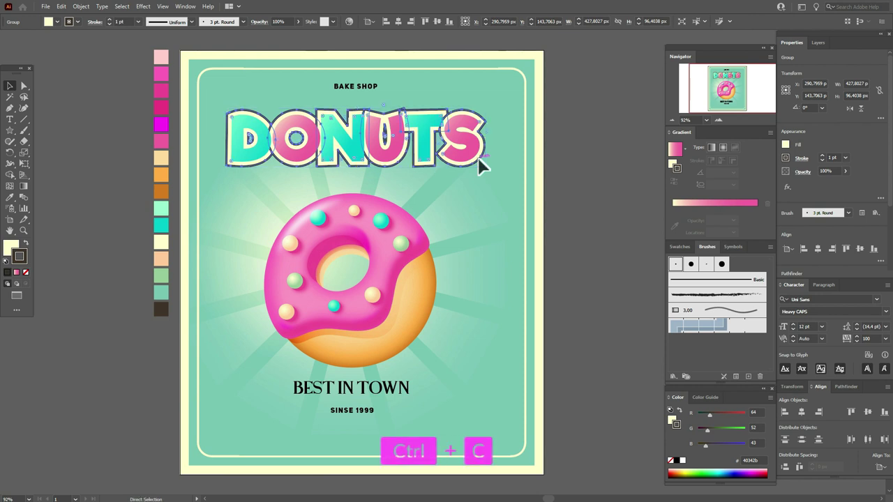
key(ctrl+f)
- Nudge the duplicated outline group 8 px to the right and 8 px down
key(Right)
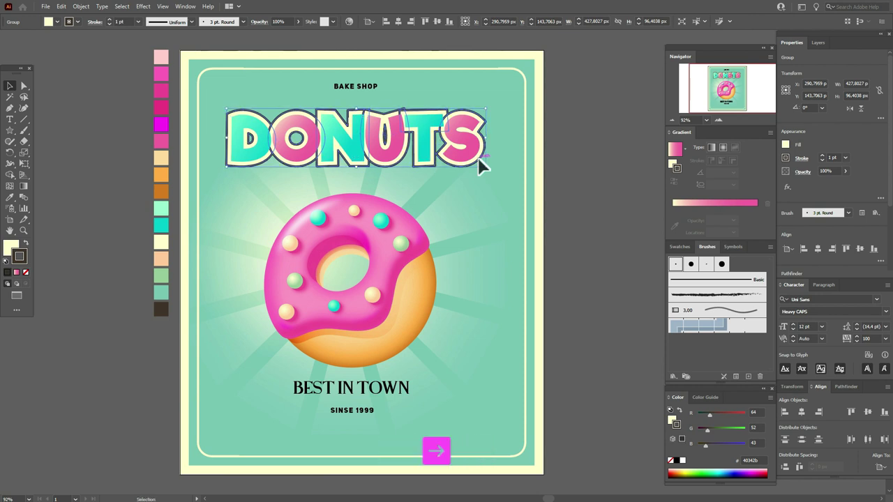
key(Down)
key(Down)
key(Down)
key(Down)
key(Down)
key(Down)
key(Down)
key(Down)
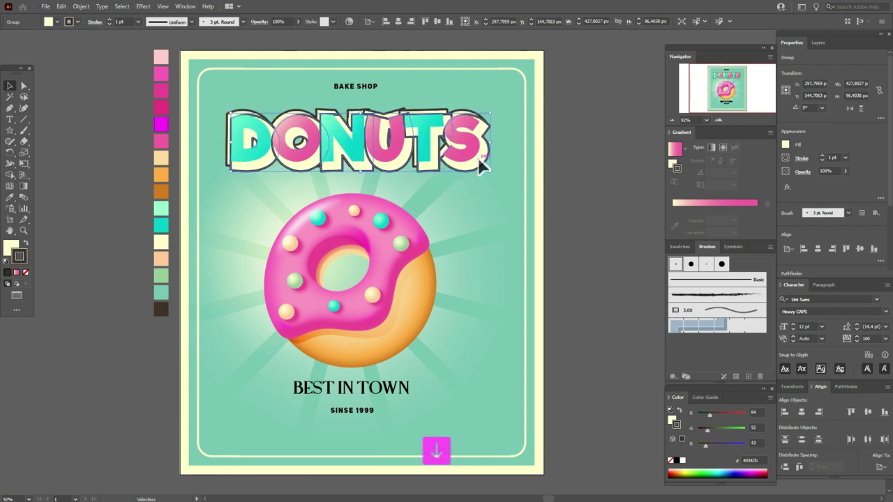
key(Right)
key(Right)
key(Right)
key(Right)
key(Right)
key(Right)
key(Right)
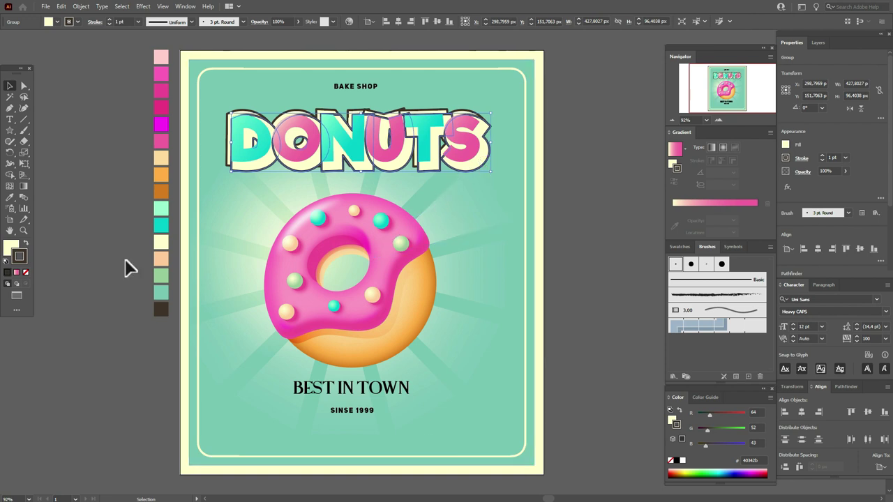
- Swap the offset duplicate's fill and stroke, remove its stroke, and send it backward behind the cream outline, then deselect it
click(28, 246)
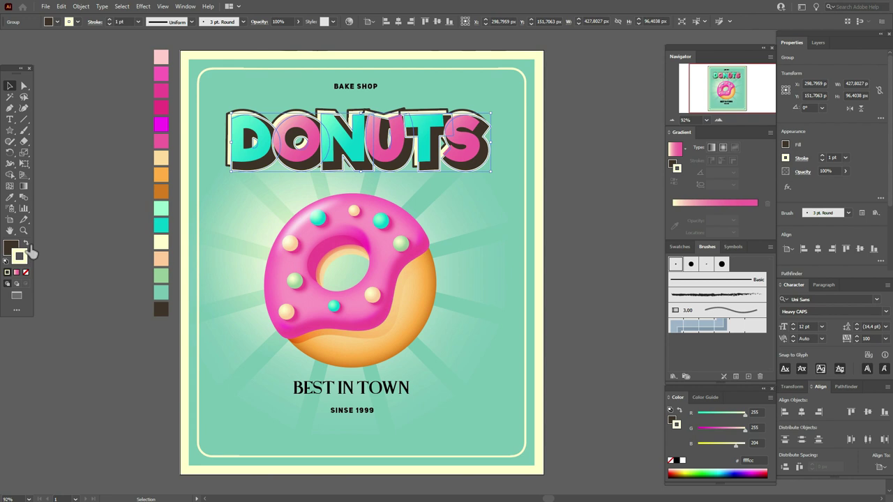
click(26, 271)
right_click(485, 181)
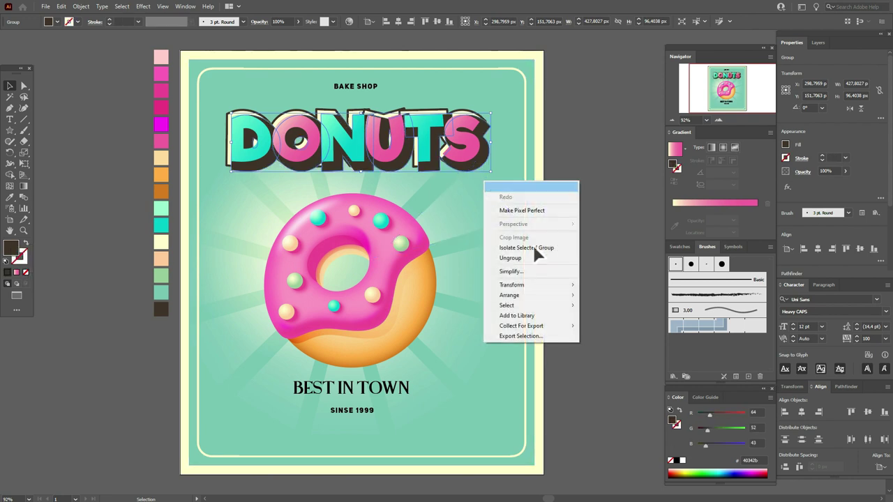
mouse_move(574, 298)
click(600, 314)
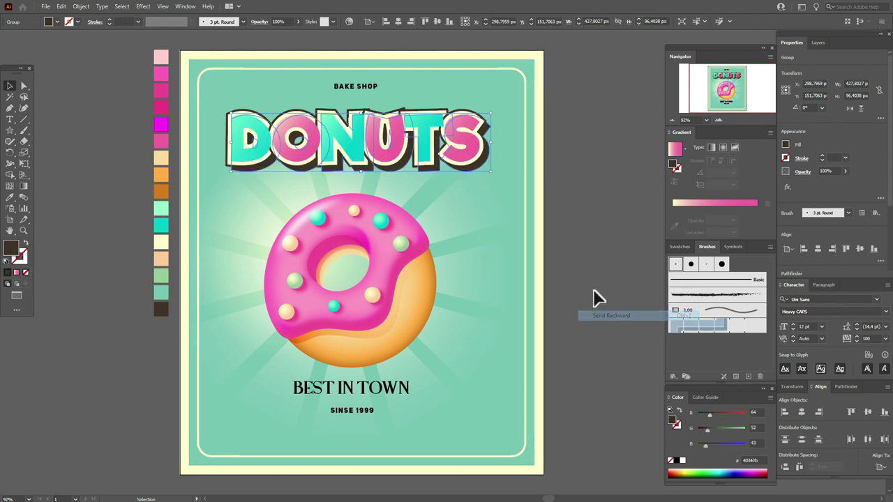
click(591, 252)
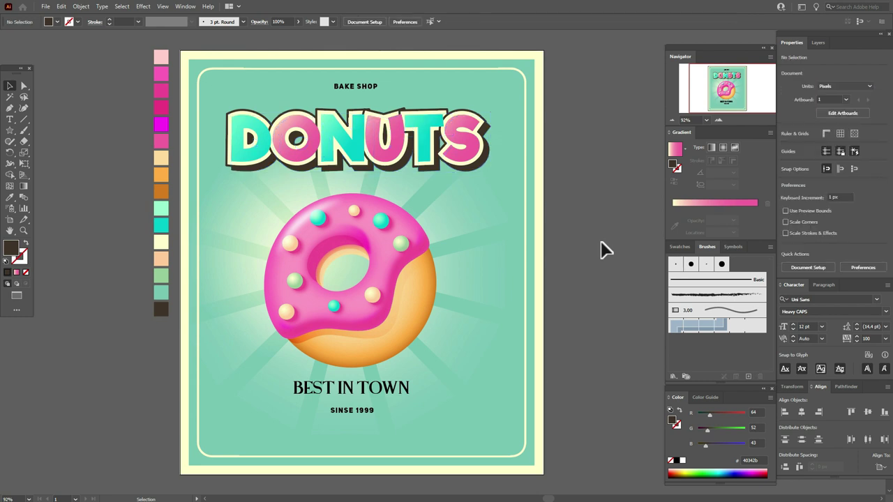
- Duplicate the dark brown DONUTS shadow group in place and send the copy backward one level
click(485, 159)
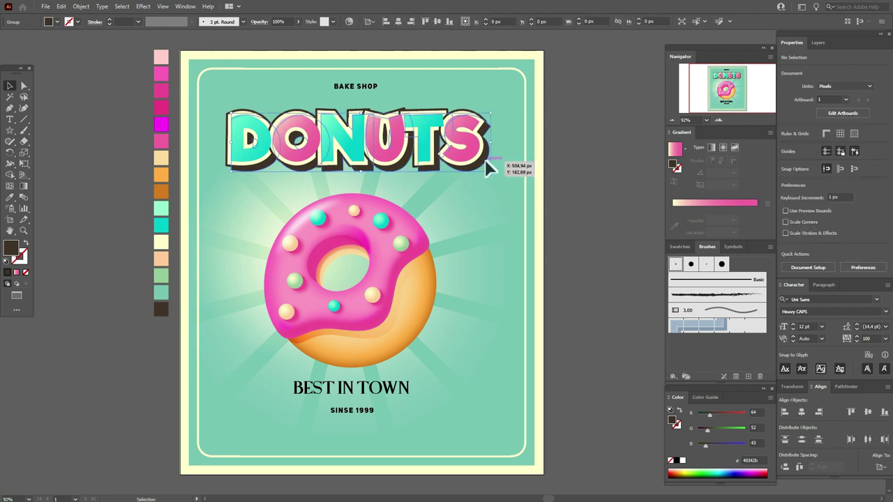
key(ctrl+f)
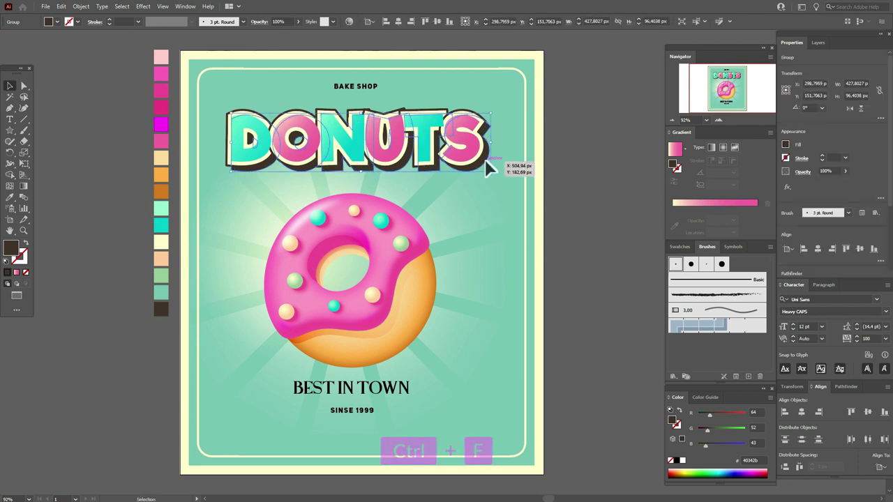
right_click(485, 159)
mouse_move(551, 283)
click(612, 299)
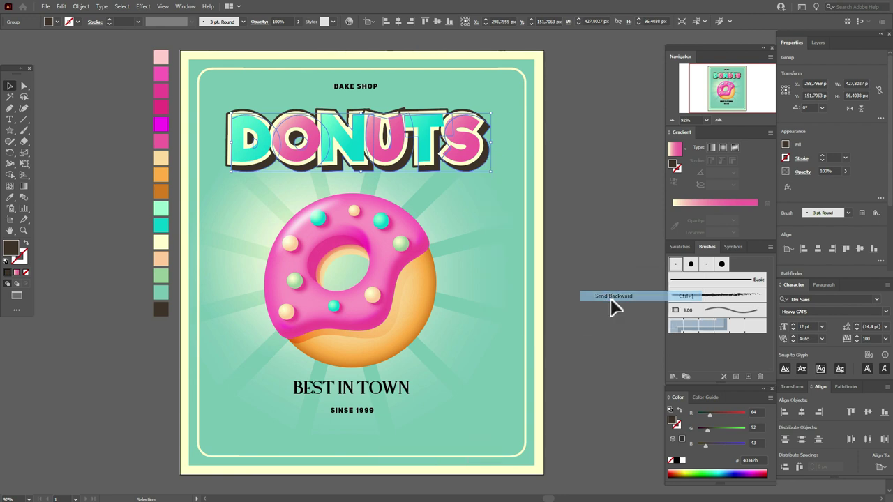
- Nudge the copied shadow group 4 px to the right and 6 px down
key(Right)
key(Right)
key(Right)
key(Right)
key(Down)
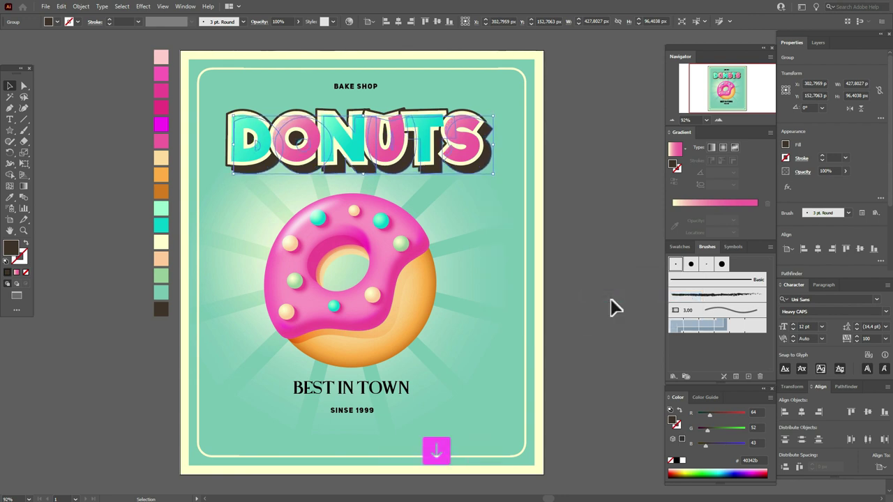
key(Down)
key(Down)
key(Down)
key(Down)
key(Down)
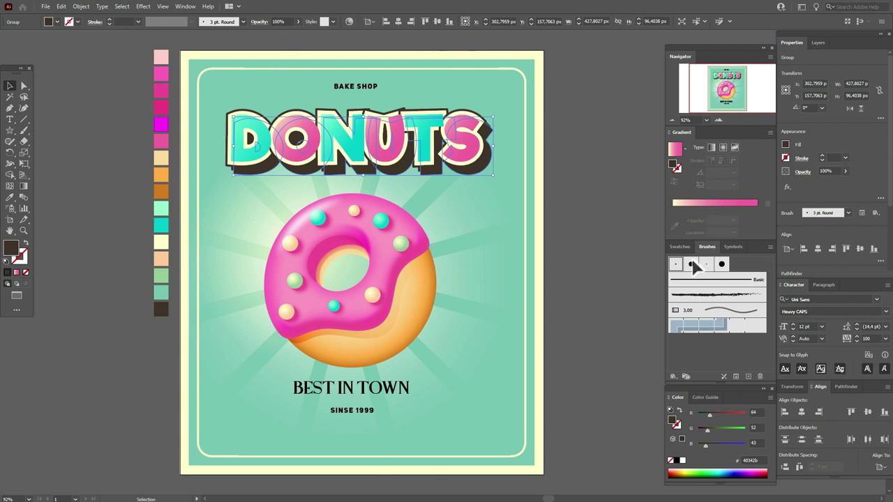
- Fill the copied shadow group with teal #7bc6b6 and set its blending mode to Multiply, then deselect it
click(679, 247)
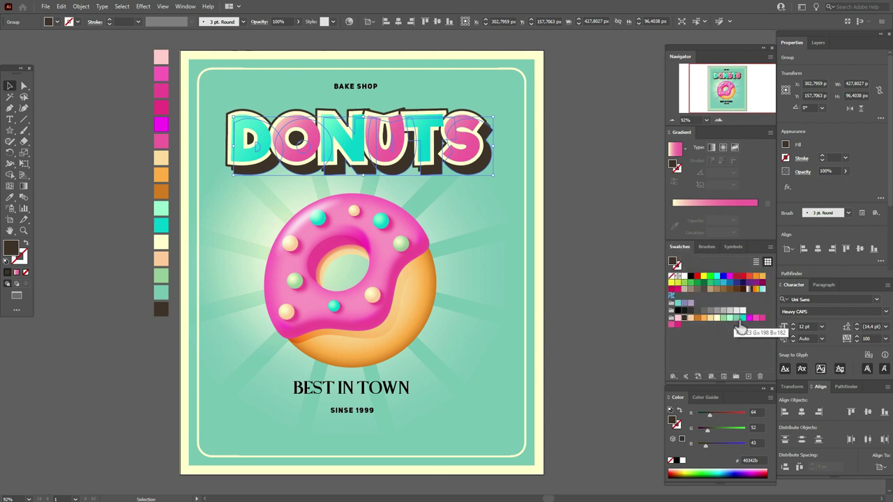
click(738, 319)
click(803, 173)
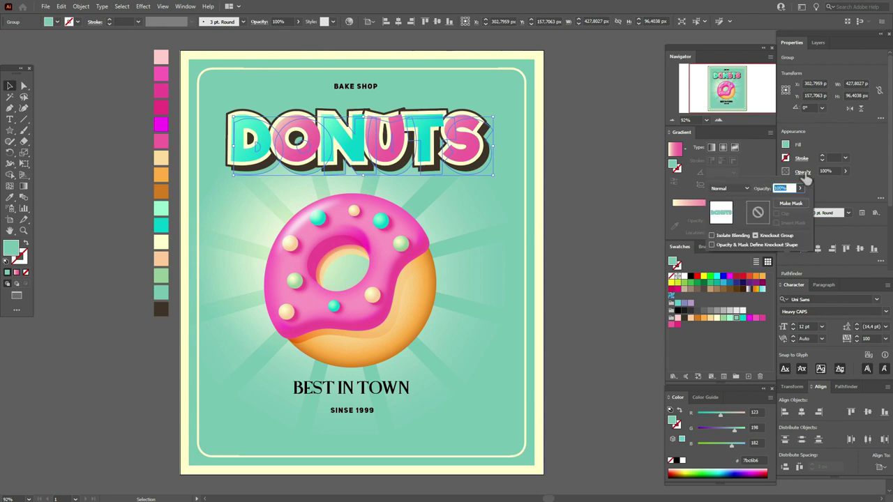
click(744, 188)
click(735, 220)
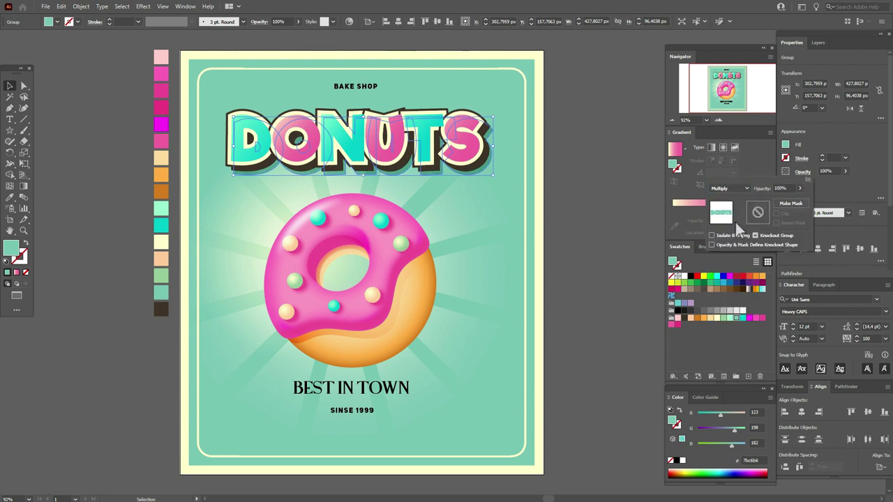
click(63, 89)
click(63, 89)
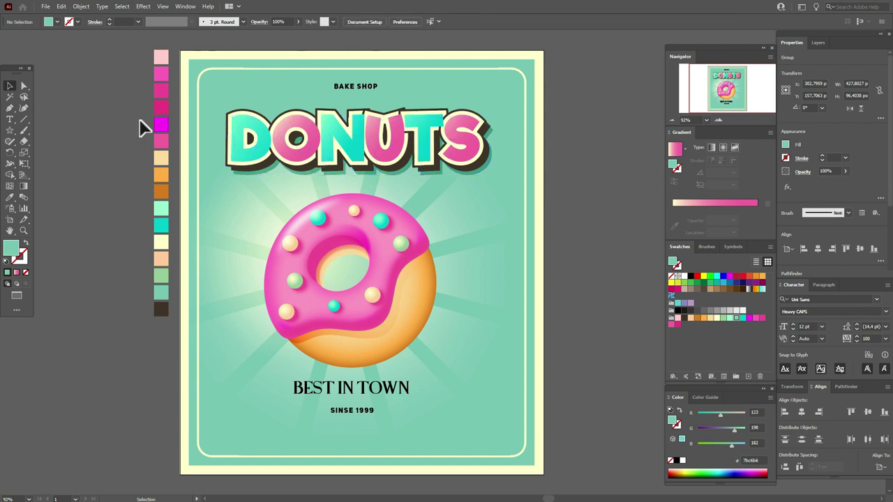
- Nudge the teal shadow group another 2 px right and 1 px down, then deselect it
click(473, 178)
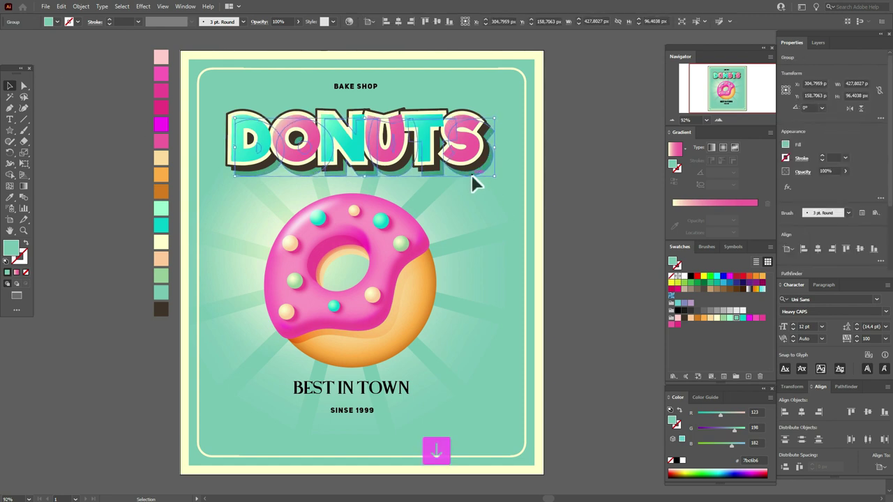
click(568, 170)
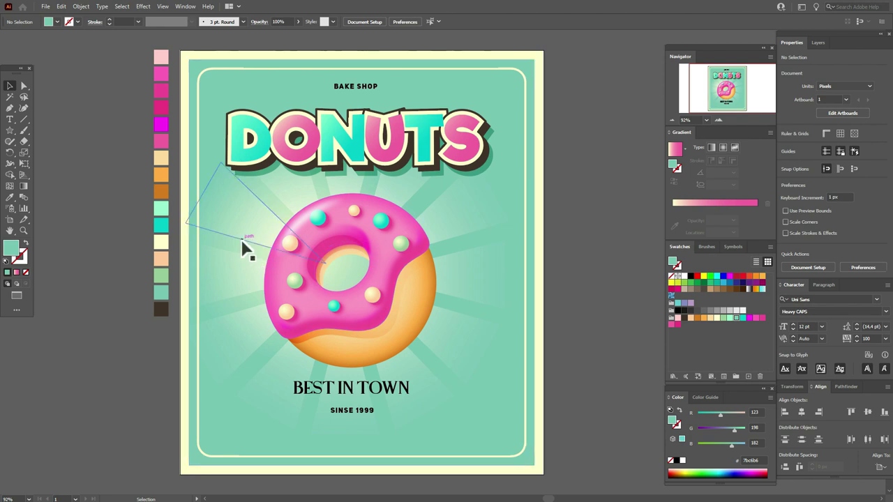
- Give the letter D a turquoise #00cccc stroke with the 3 pt. Round brush at 0.7 pt weight, then deselect it
click(253, 168)
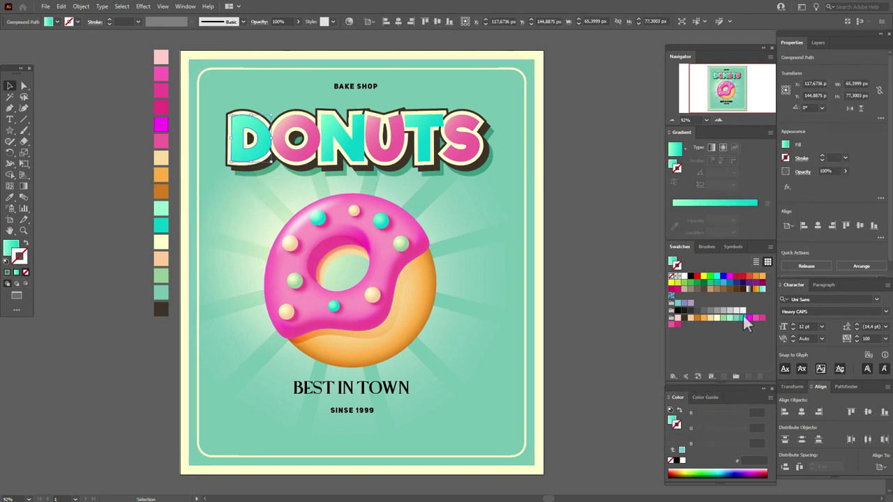
click(742, 318)
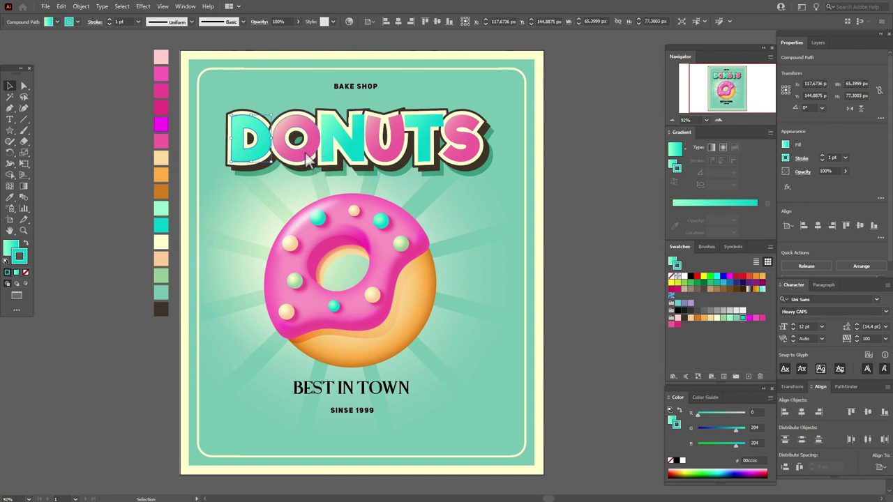
click(707, 247)
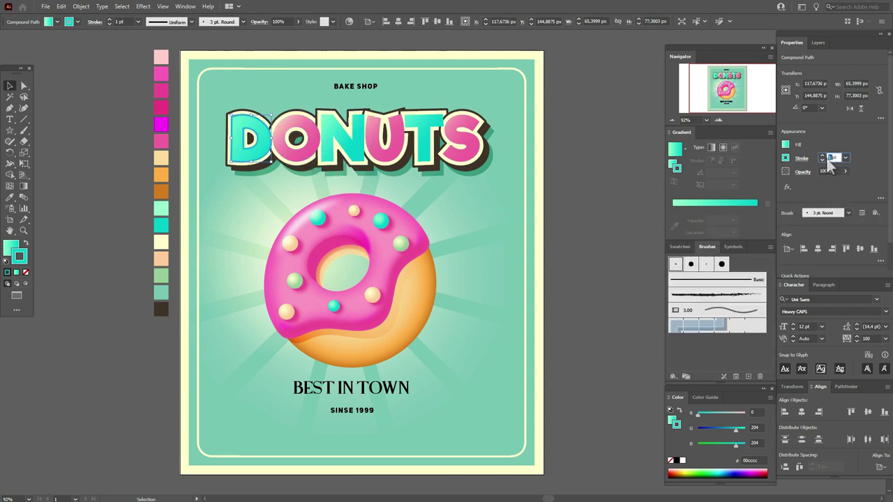
text(3)
key(Return)
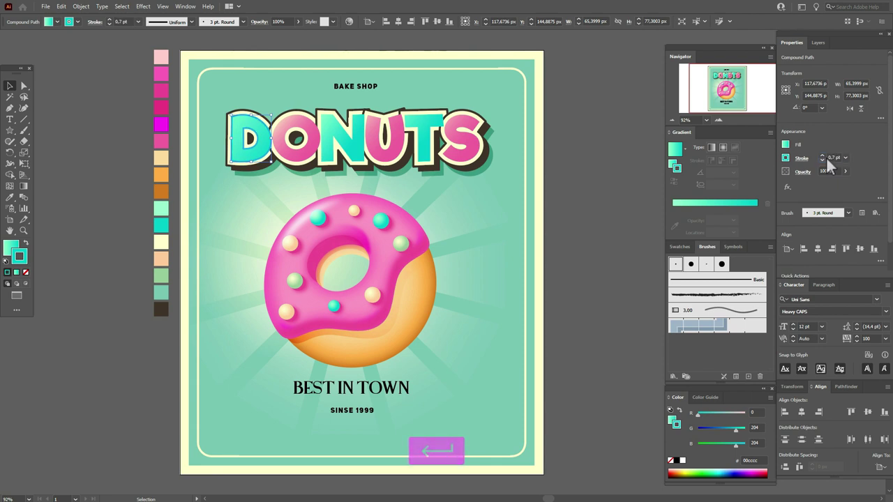
click(592, 221)
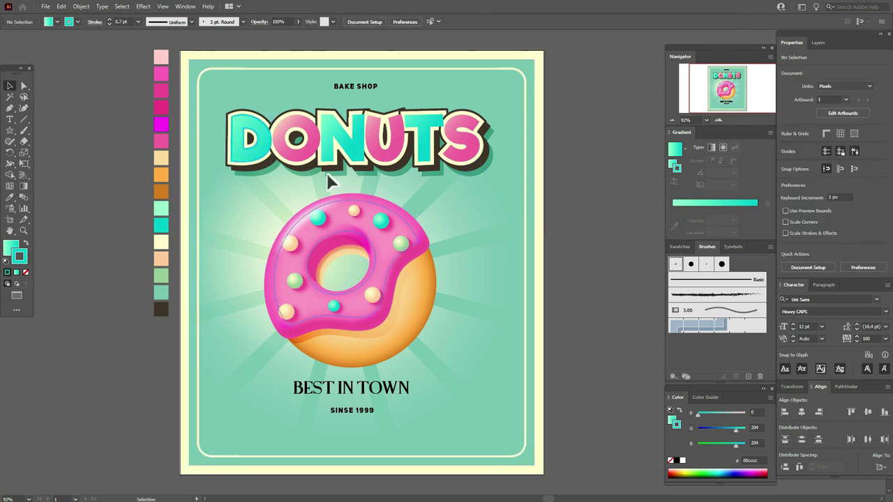
- Give the letter O a pink #f25fa2 stroke at 0.7 pt weight, then deselect it
click(311, 159)
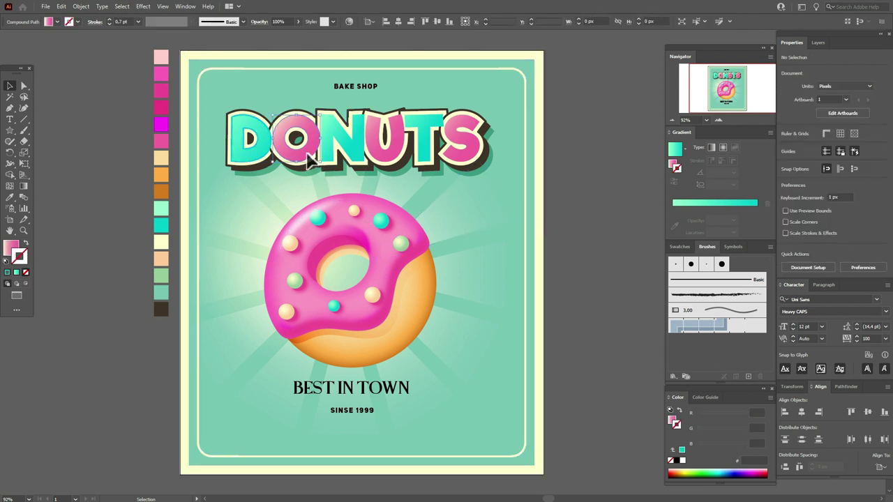
click(680, 247)
click(674, 323)
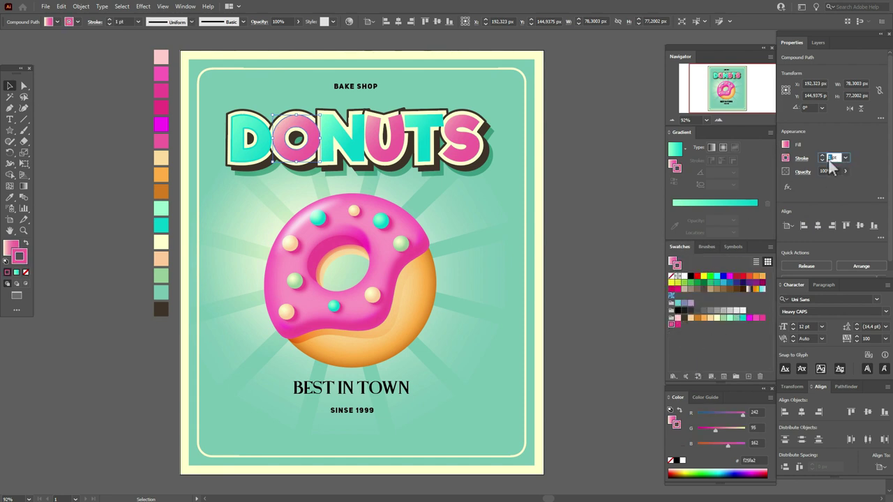
text(3)
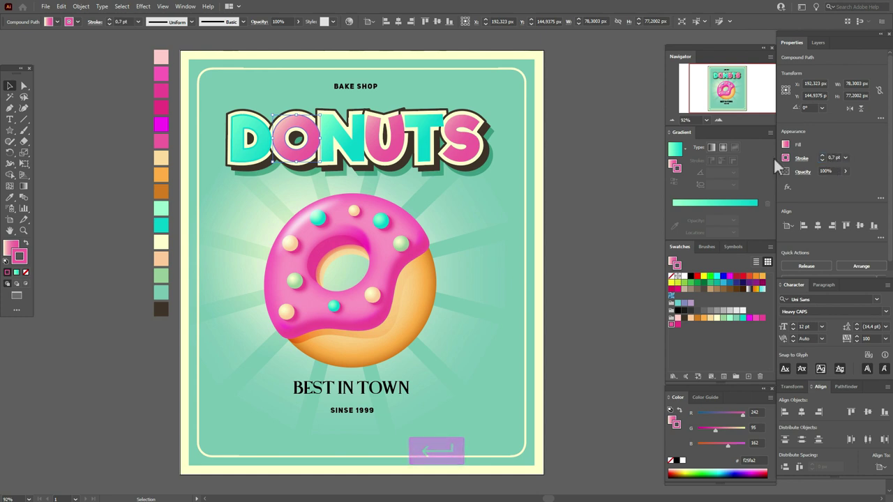
click(629, 165)
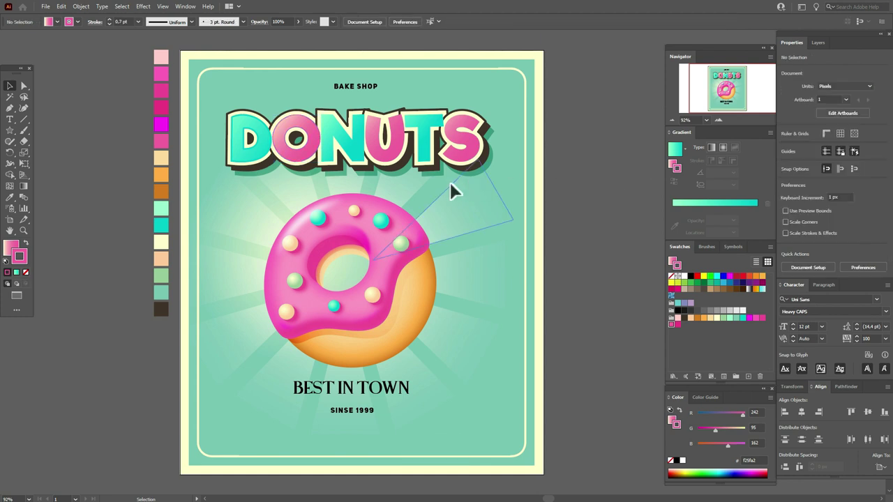
- Apply the 3 pt. Round brush to the letter O's stroke and set its weight to 0.7 pt
click(319, 145)
click(706, 247)
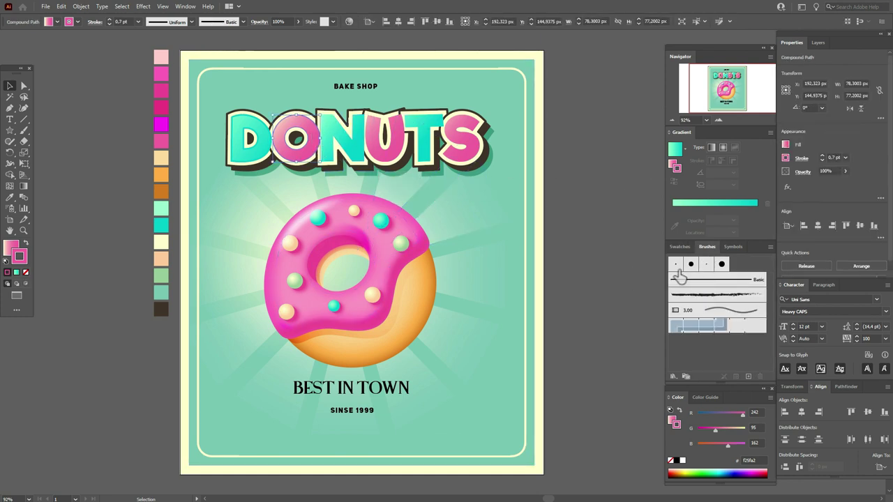
click(676, 264)
click(831, 160)
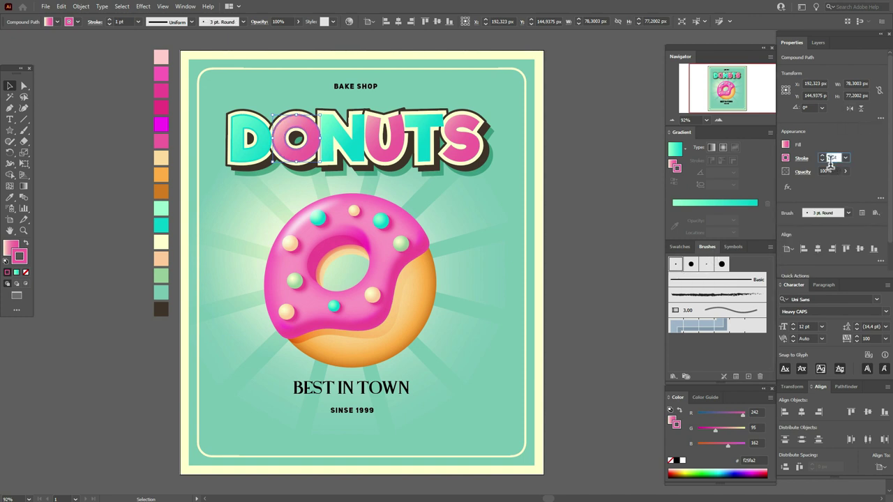
text(0,7)
key(Return)
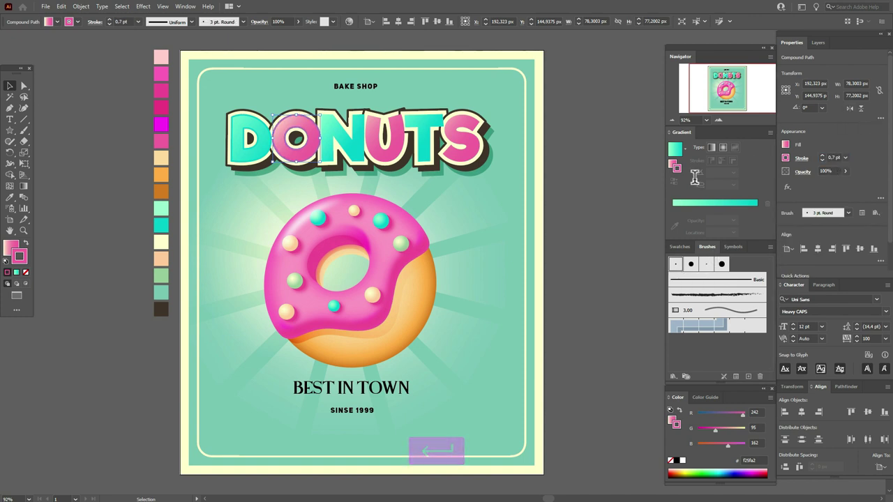
- Select the letters N and T and copy the letter D's appearance onto them with the Eyedropper
click(359, 160)
click(356, 157)
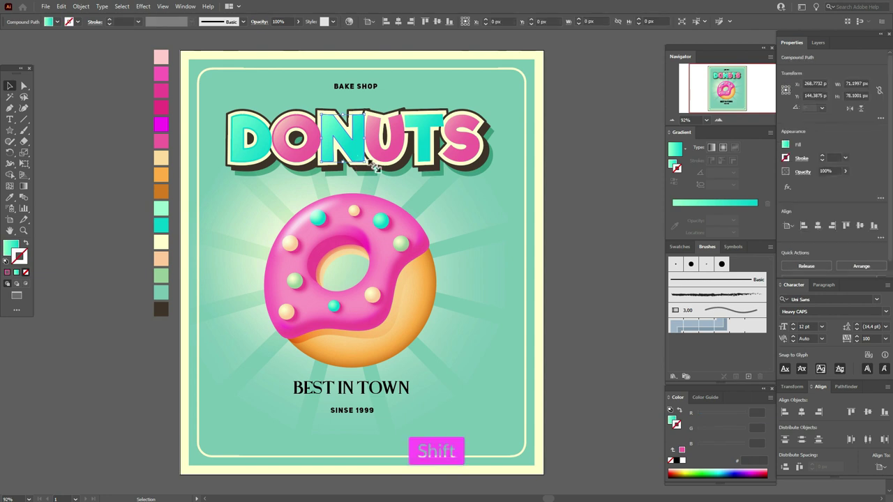
shift+click(422, 143)
click(10, 198)
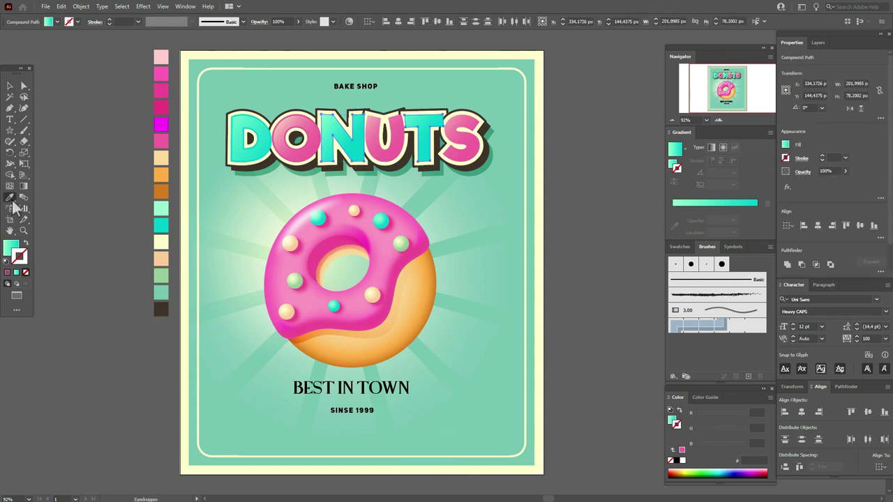
click(249, 159)
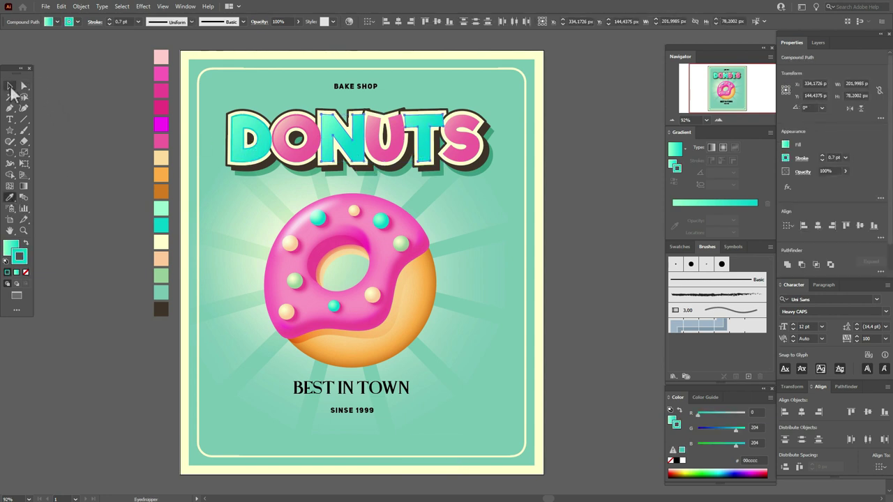
- Apply the 3 pt. Round brush to the N and T strokes and set their weight to 0.7 pt
click(676, 264)
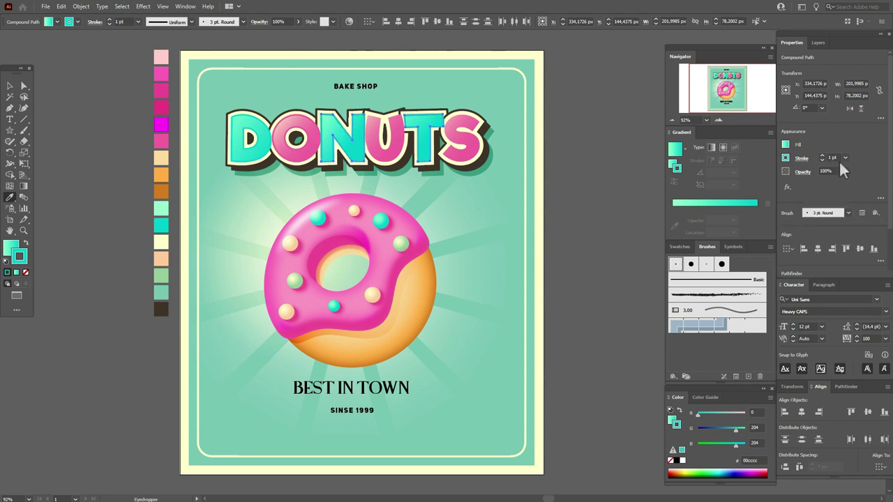
text(3)
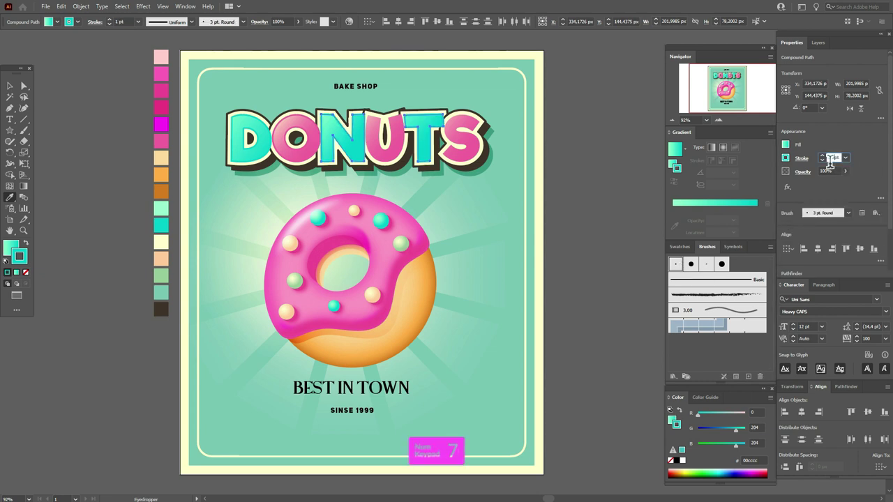
key(Return)
- Select the letters U and S and copy the letter O's appearance onto them with the Eyedropper
click(9, 85)
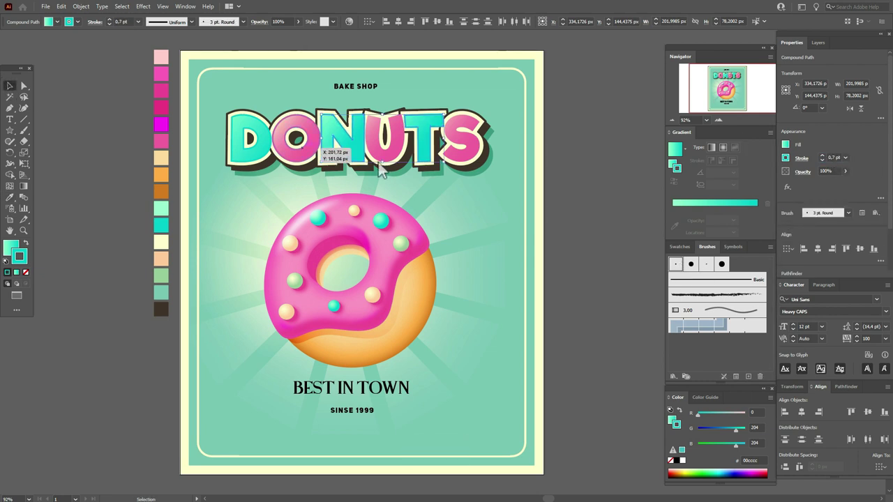
shift+click(432, 143)
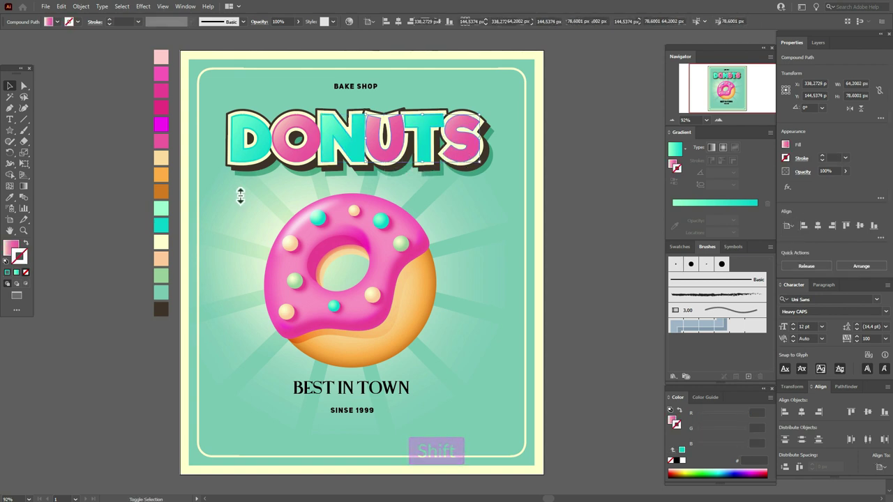
click(10, 197)
click(302, 159)
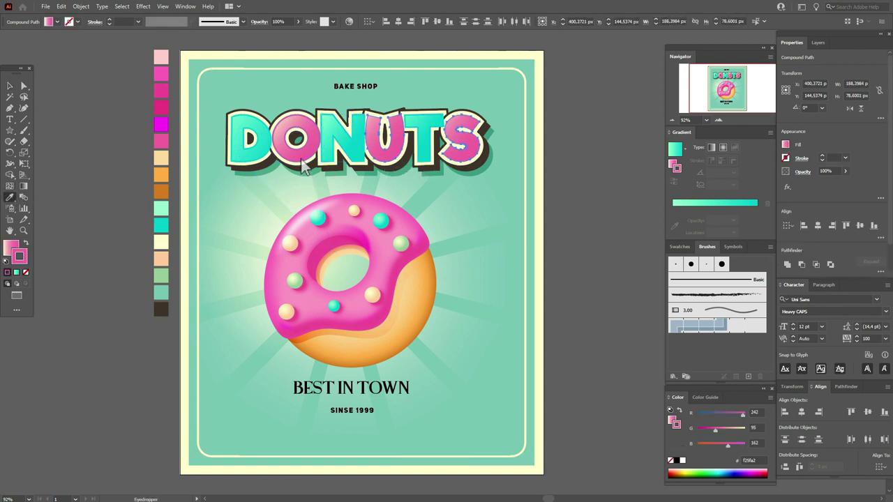
- Apply the 3 pt. Round brush to the U and S strokes and set their weight to 0.7 pt
click(672, 264)
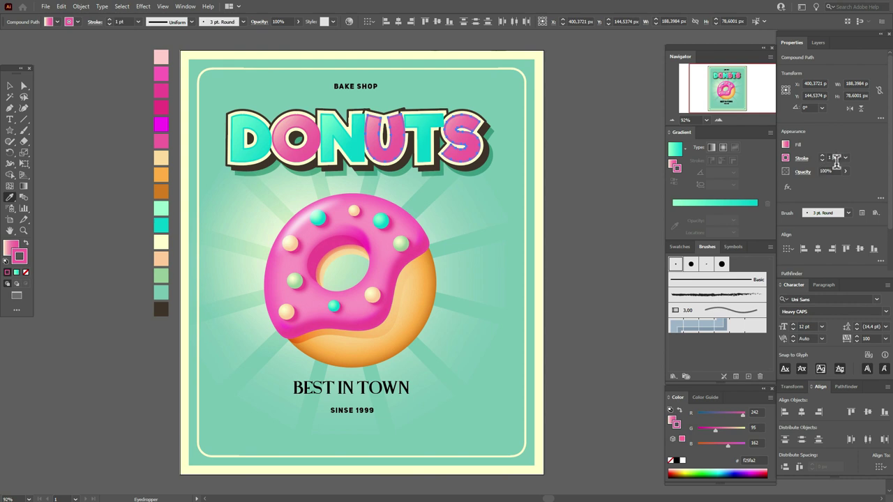
text(5)
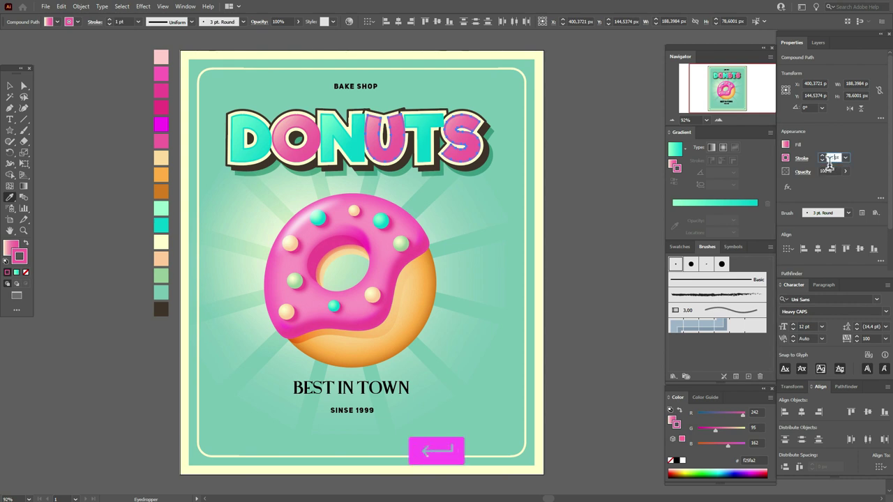
click(9, 85)
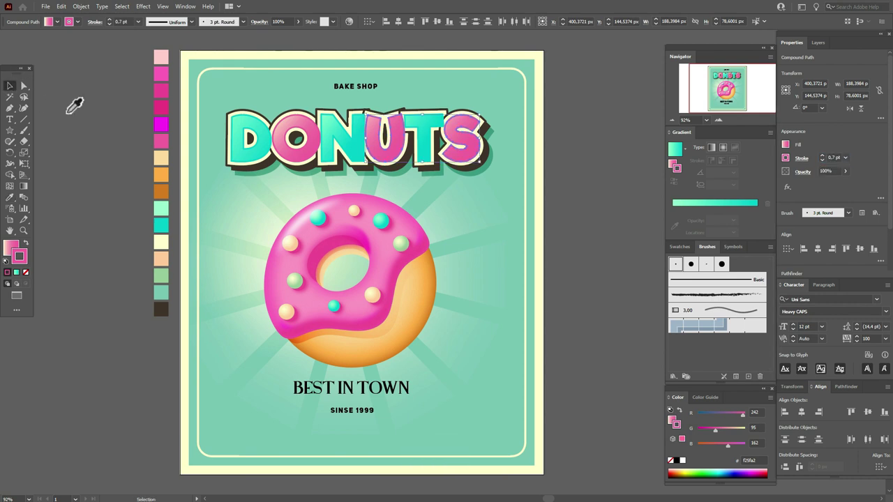
click(89, 120)
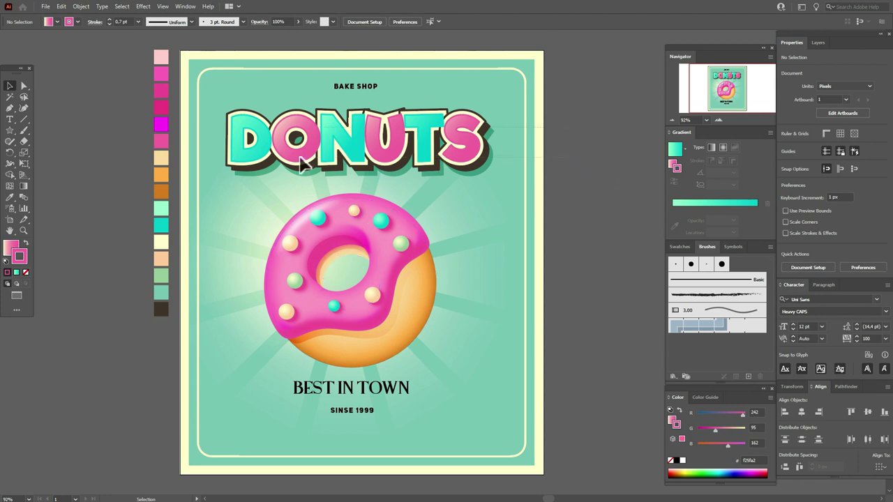
- Group all layers of the DONUTS title, leaving out the BAKE SHOP text, rays, background and frame, and shift the group slightly right and down
click(225, 177)
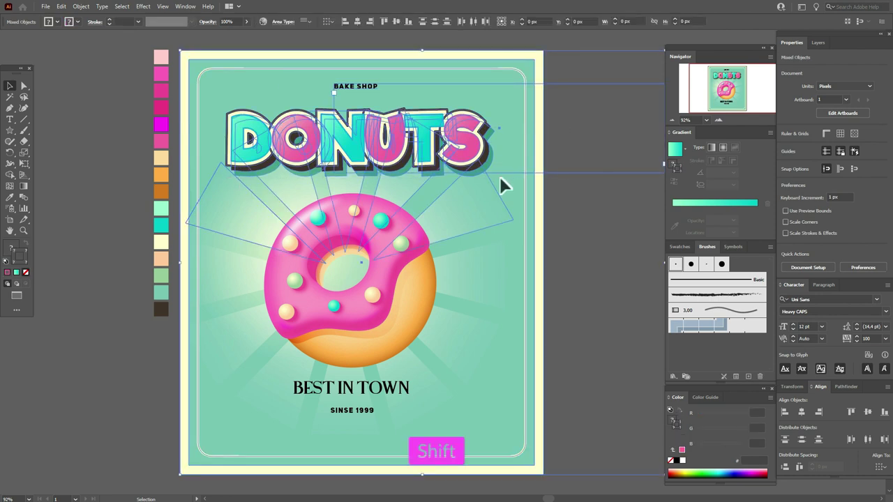
shift+click(590, 116)
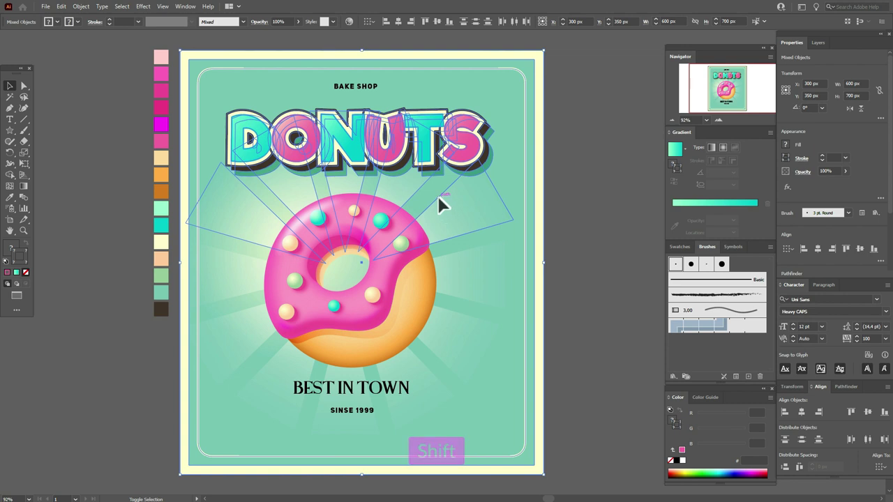
shift+click(407, 197)
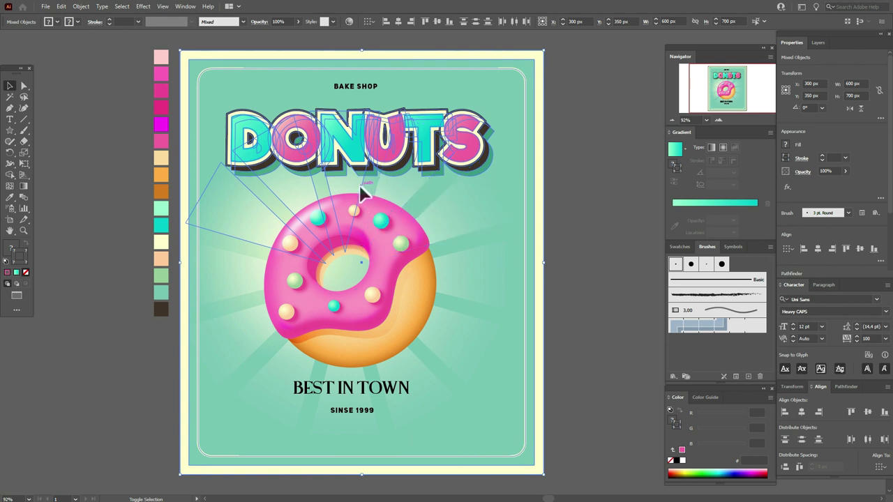
shift+click(267, 213)
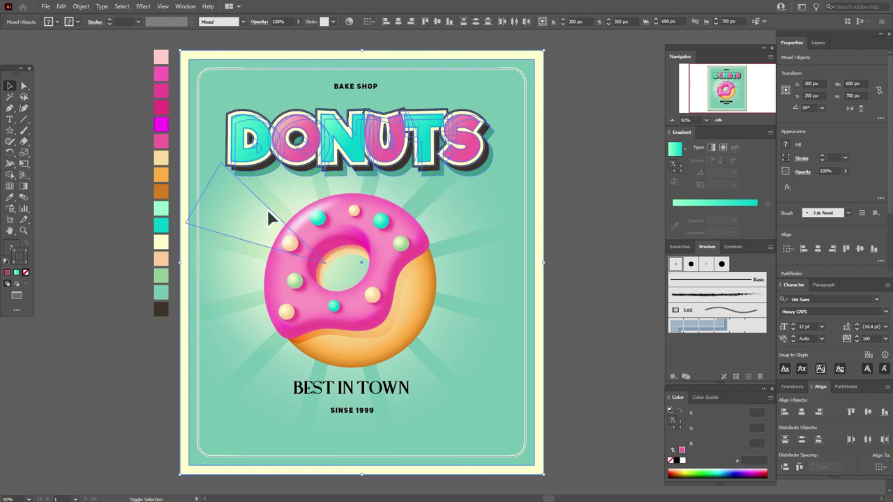
shift+click(268, 211)
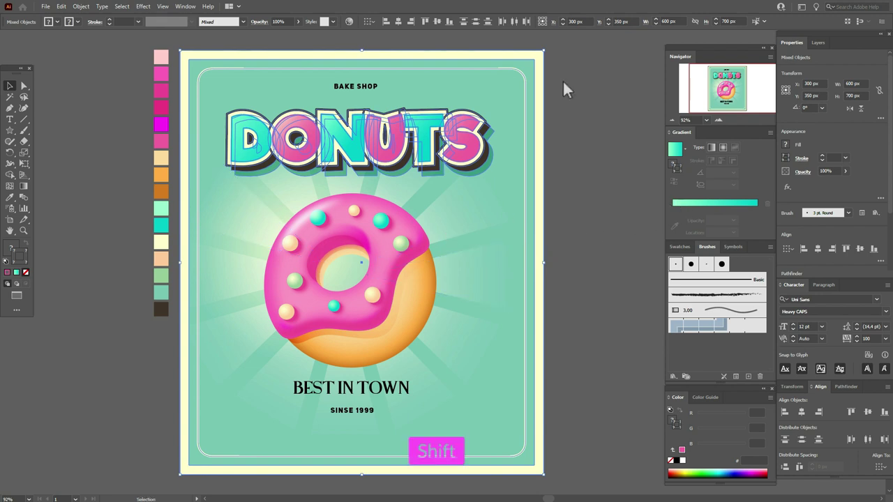
shift+click(538, 61)
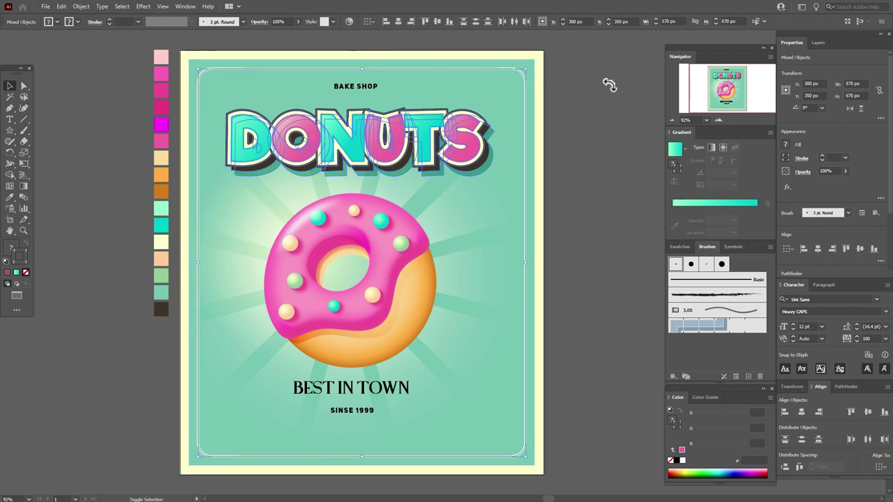
shift+click(509, 69)
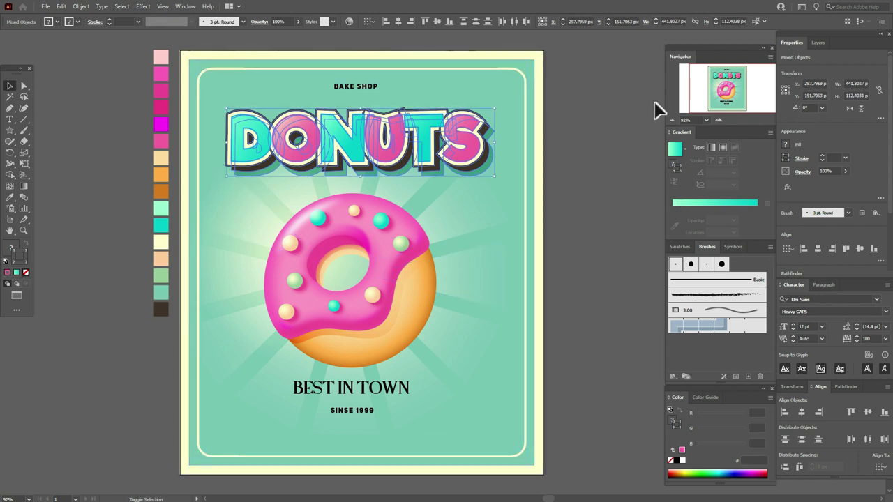
key(ctrl+g)
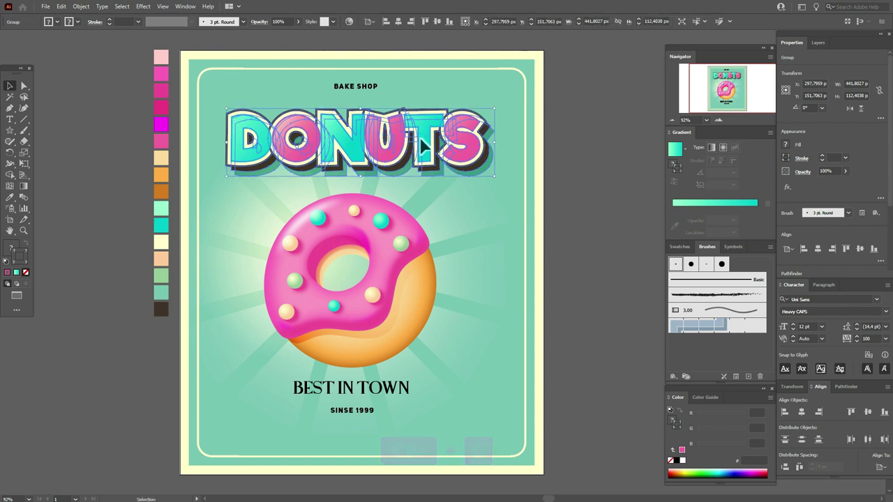
drag(425, 139, 430, 145)
click(582, 143)
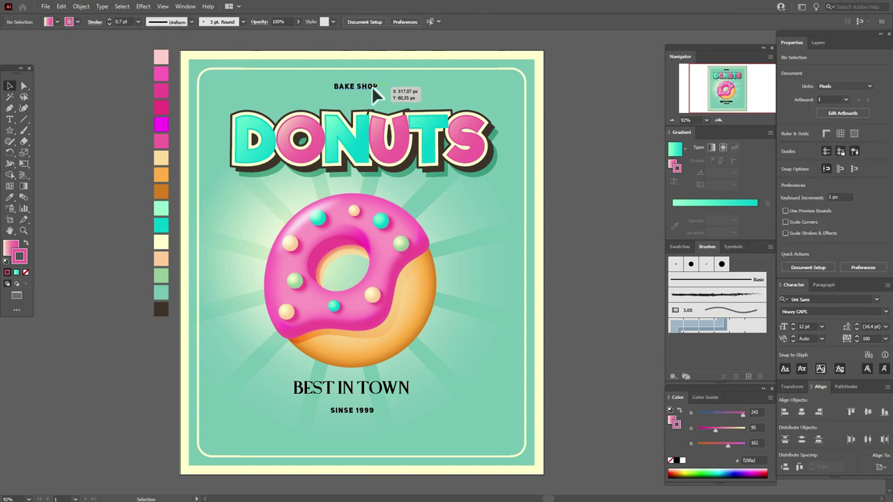
- Convert the BAKE SHOP text to outlines and apply the dark brown swatch #40342b to its stroke
click(372, 87)
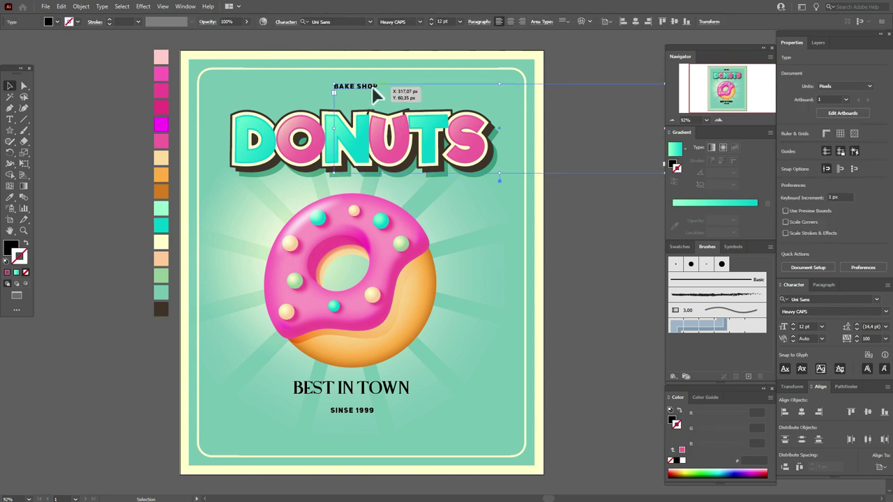
right_click(375, 94)
click(436, 166)
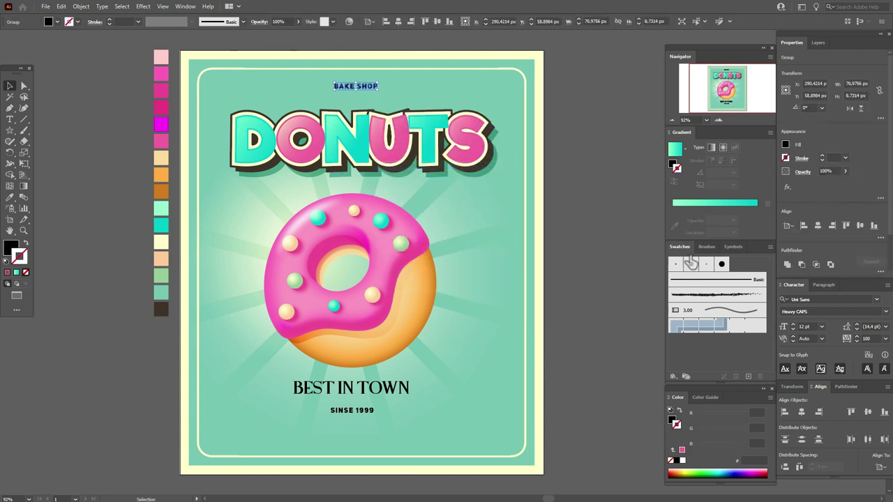
click(684, 319)
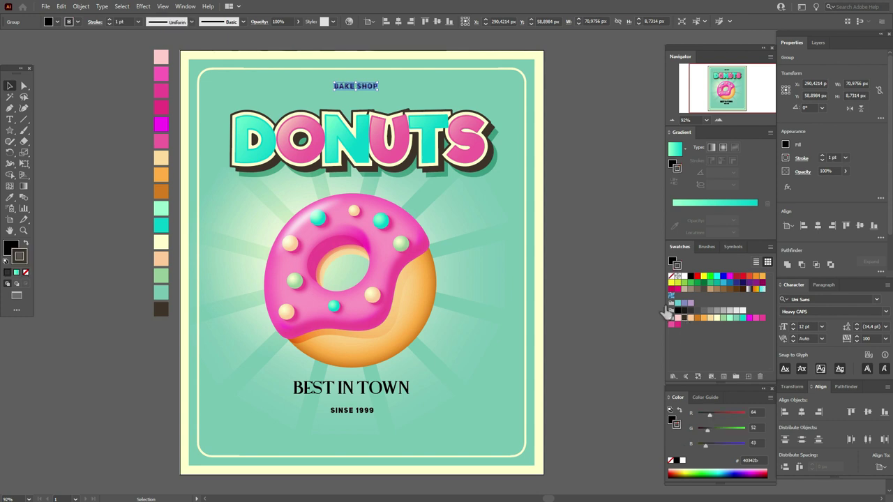
- Enlarge the BAKE SHOP lettering to about 101 px wide above the title, and give it a dark brown fill with no stroke
drag(361, 96, 365, 89)
click(580, 123)
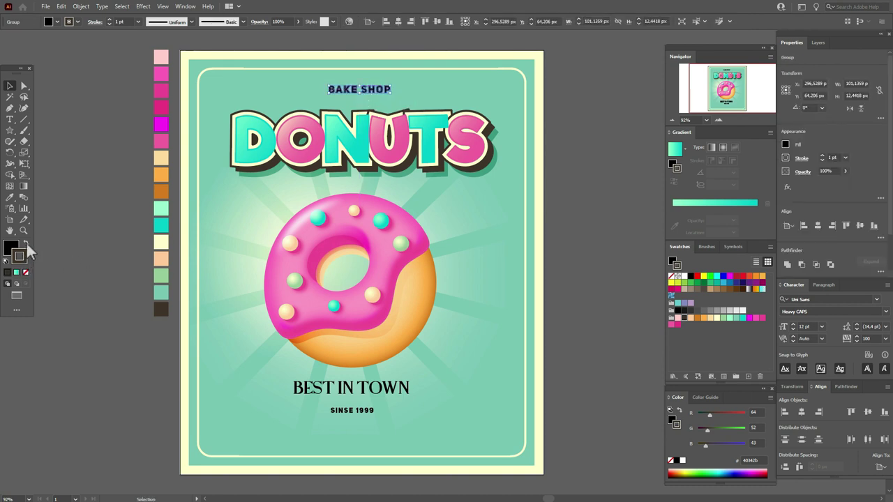
click(21, 258)
click(26, 272)
click(140, 228)
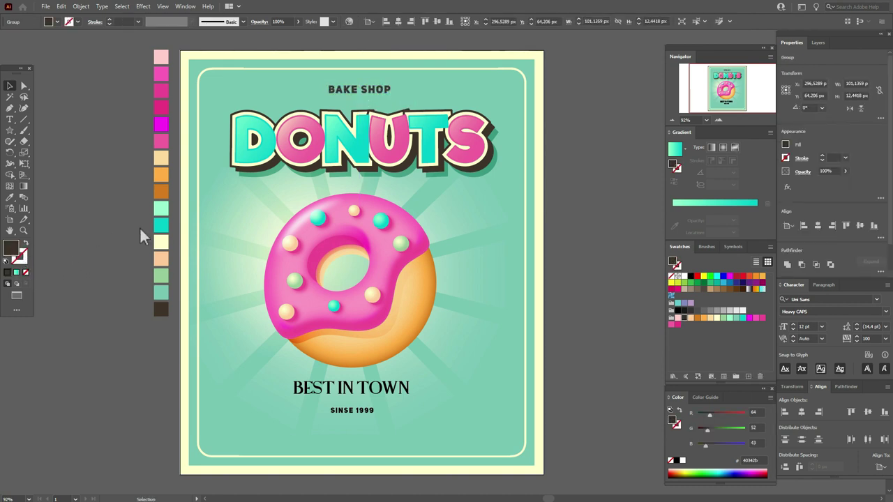
- Convert the BEST IN TOWN text to outlines and fill it with the dark brown swatch #40342b
click(349, 394)
right_click(349, 394)
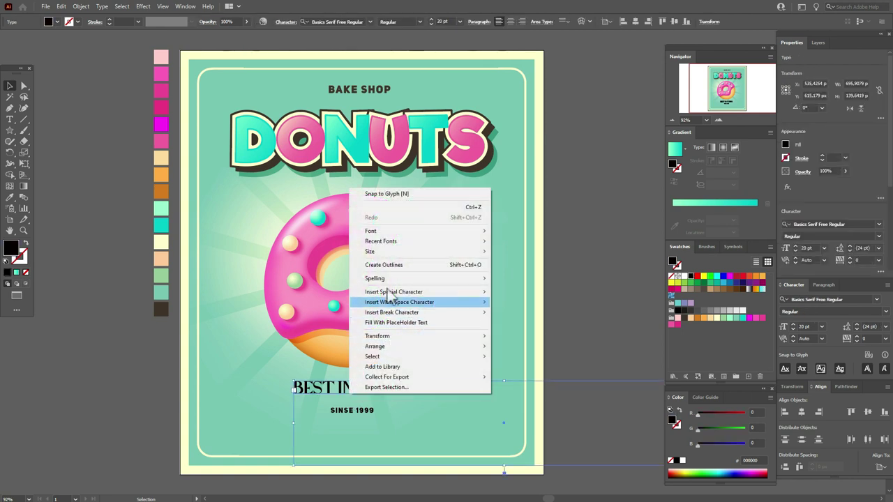
click(384, 265)
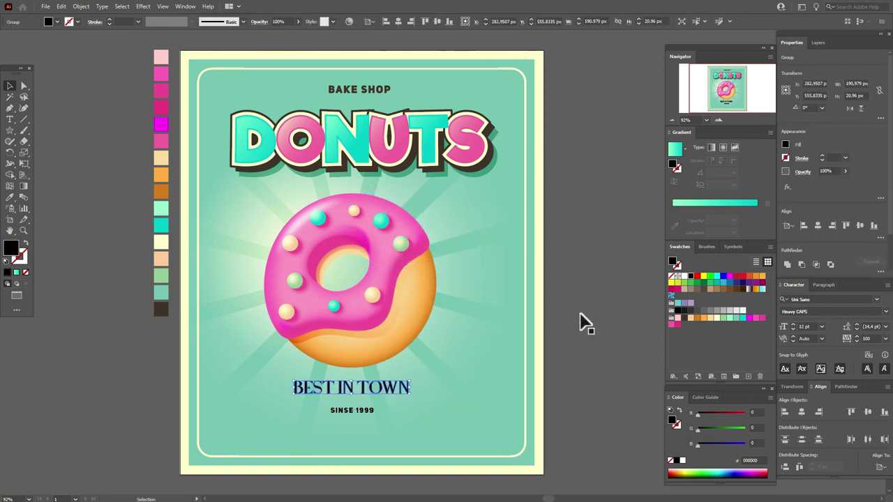
click(684, 318)
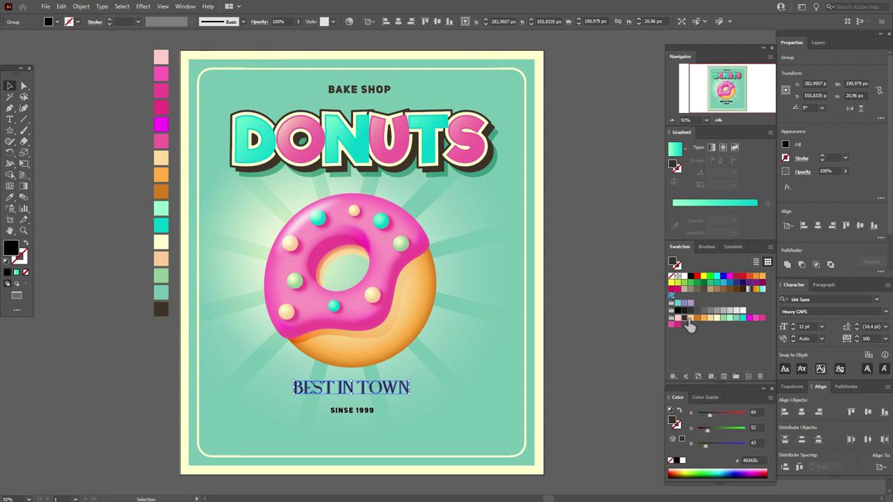
- Convert the SINSE 1999 text to outlines and set the fill colour to the cream swatch #ffffcc
click(333, 412)
right_click(333, 413)
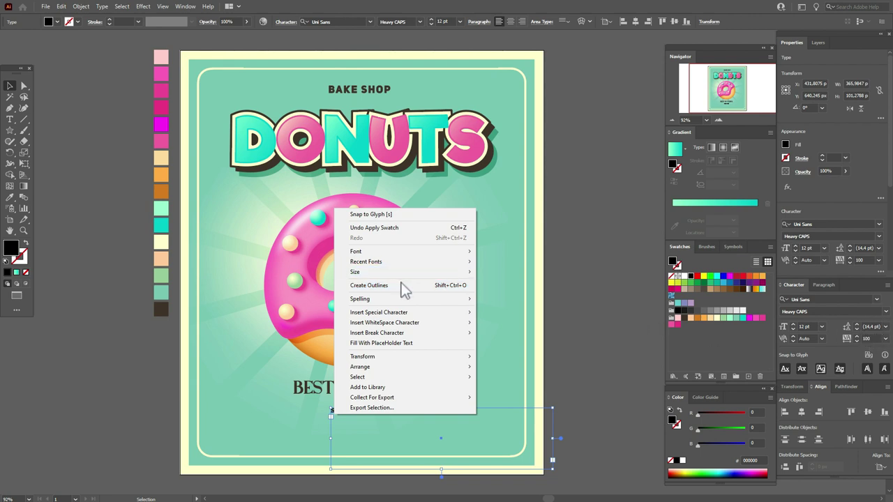
click(403, 288)
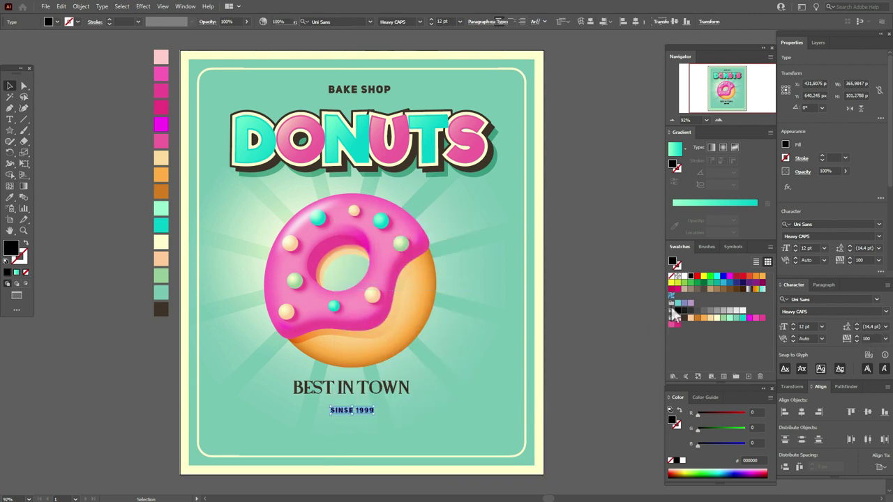
click(717, 318)
click(577, 331)
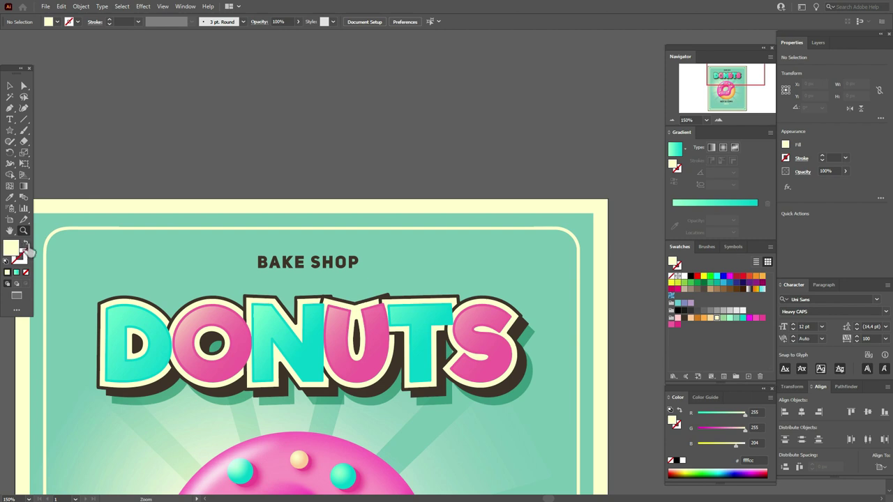
- Paint a cream double-loop swirl about 64 by 32 px left of BAKE SHOP with the Paintbrush and nudge it down slightly
click(27, 244)
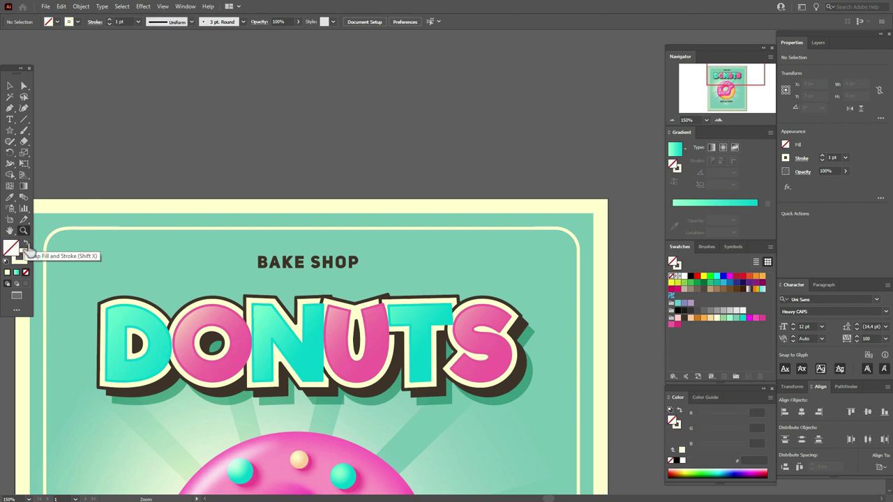
click(24, 131)
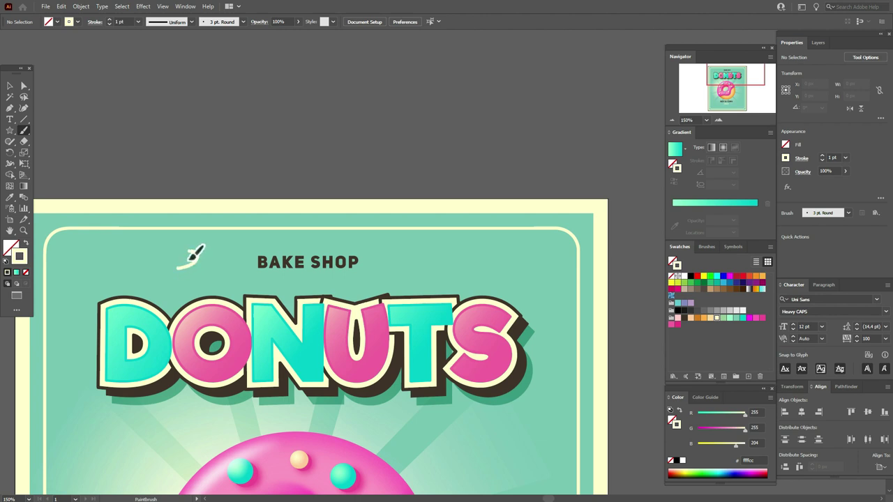
mouse_move(199, 273)
mouse_down()
mouse_move(219, 268)
mouse_move(230, 249)
mouse_move(221, 245)
mouse_move(231, 265)
mouse_up()
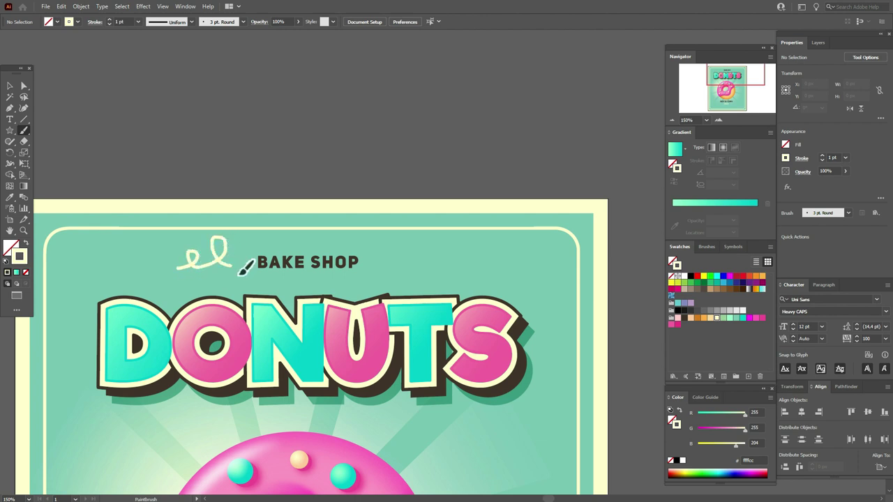
click(10, 85)
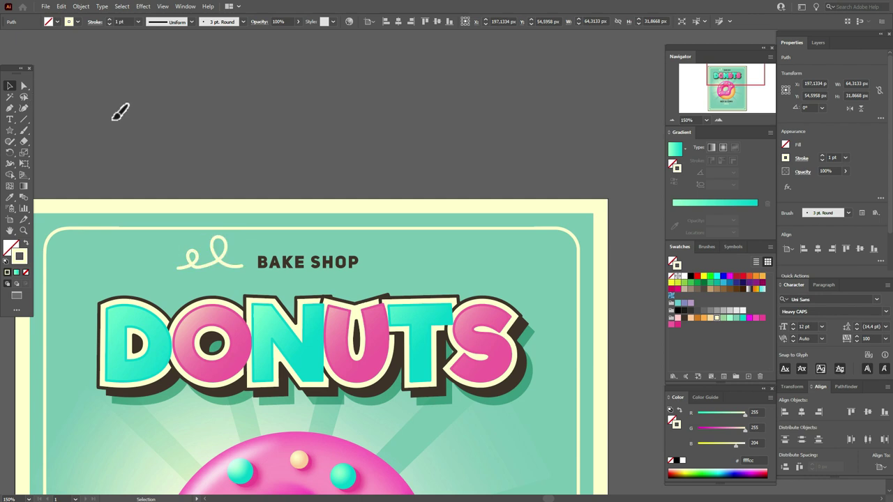
ctrl+click(230, 254)
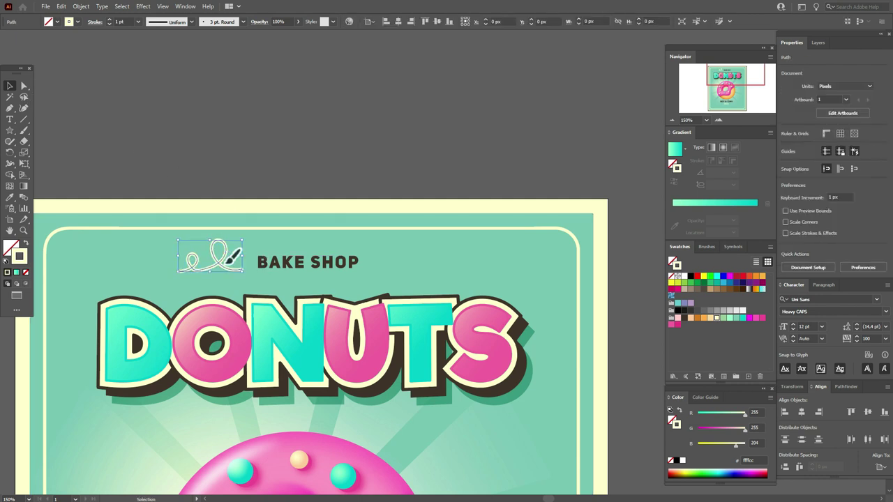
click(230, 170)
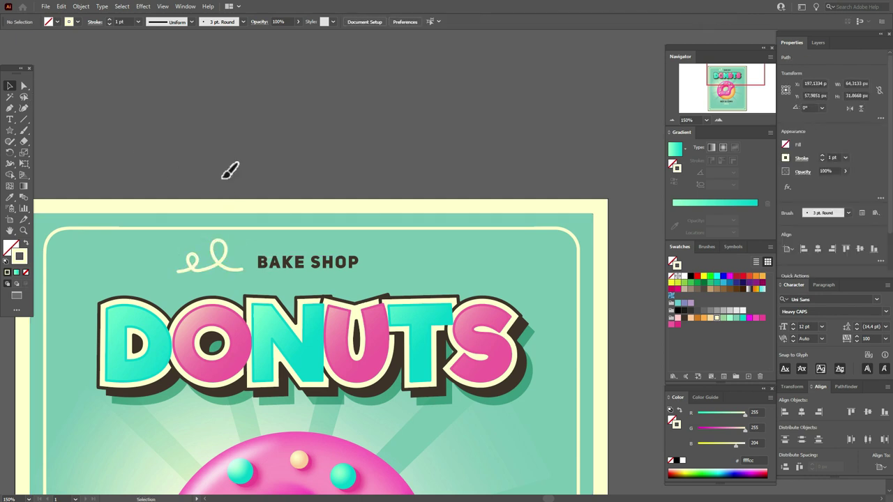
- Give the swirl beside BAKE SHOP the Basic brush, a width profile tapered at both ends and a 3 pt stroke weight
click(224, 257)
click(707, 246)
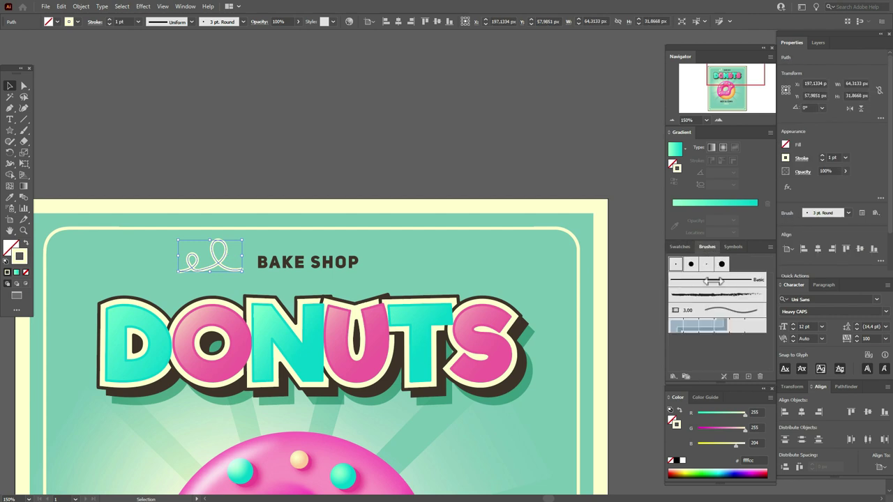
click(718, 280)
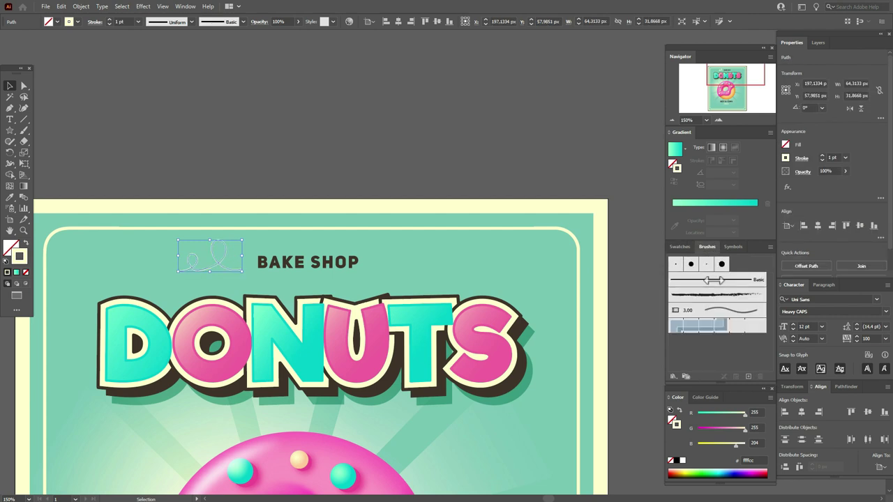
click(808, 163)
click(780, 304)
click(763, 329)
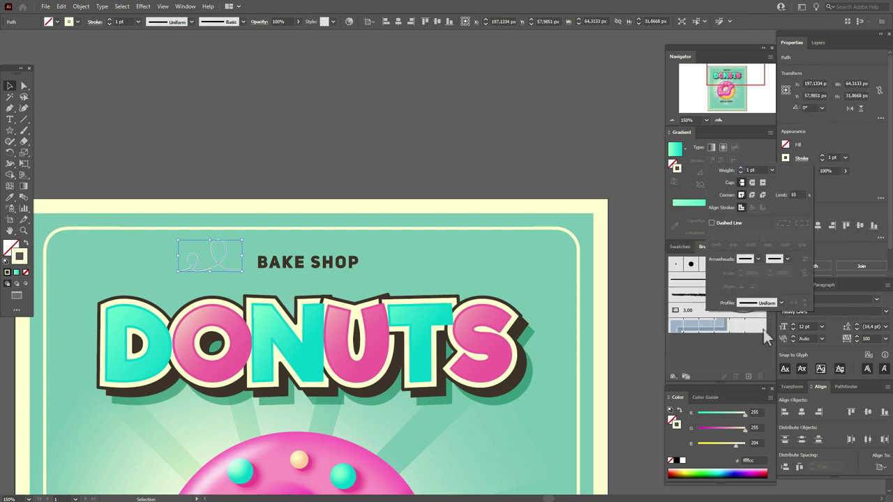
text(3)
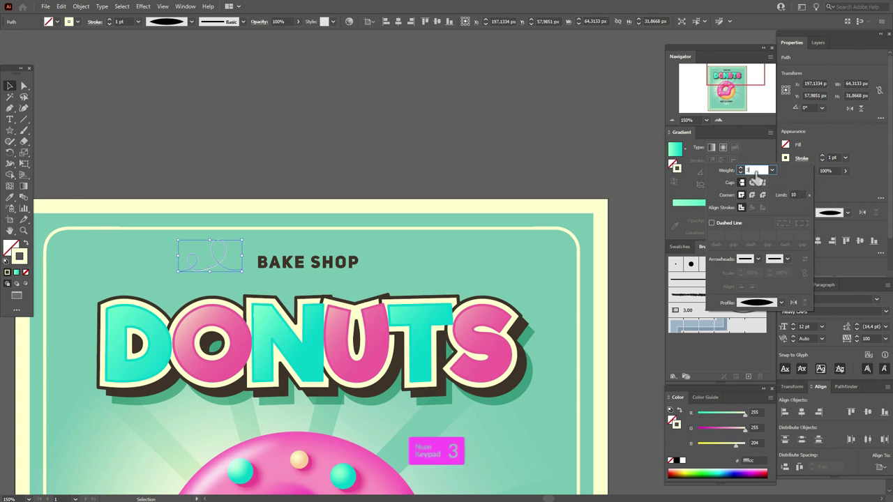
key(Return)
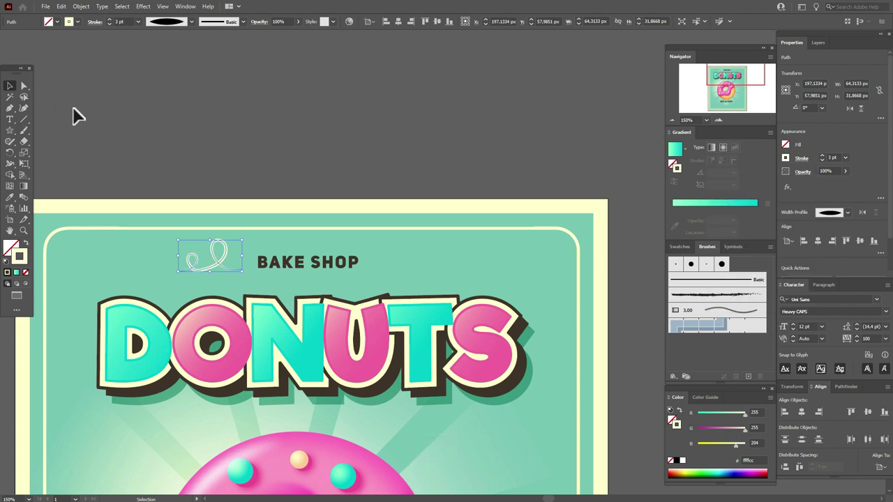
- Smooth the curve of the cream swirl beside BAKE SHOP with the Smooth tool
click(76, 115)
drag(210, 267, 196, 272)
drag(15, 144, 41, 165)
key(ctrl+shift+a)
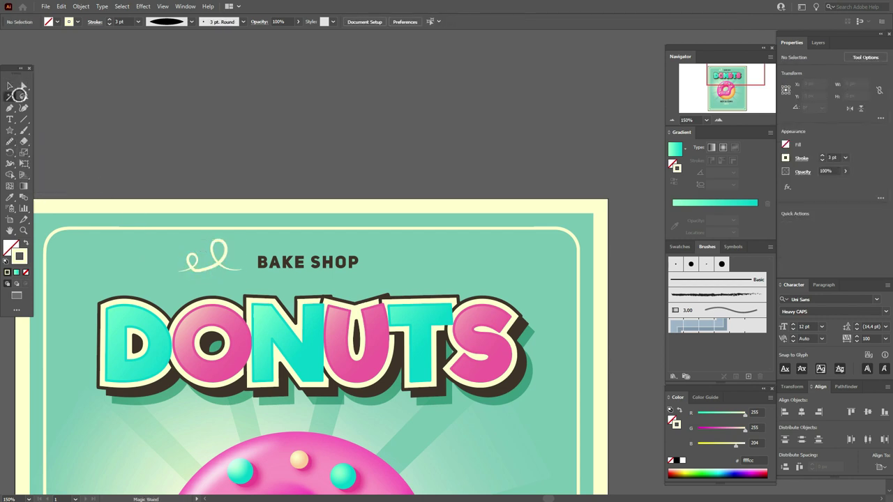
click(24, 97)
mouse_move(178, 240)
mouse_down()
mouse_move(249, 259)
mouse_move(178, 244)
mouse_up()
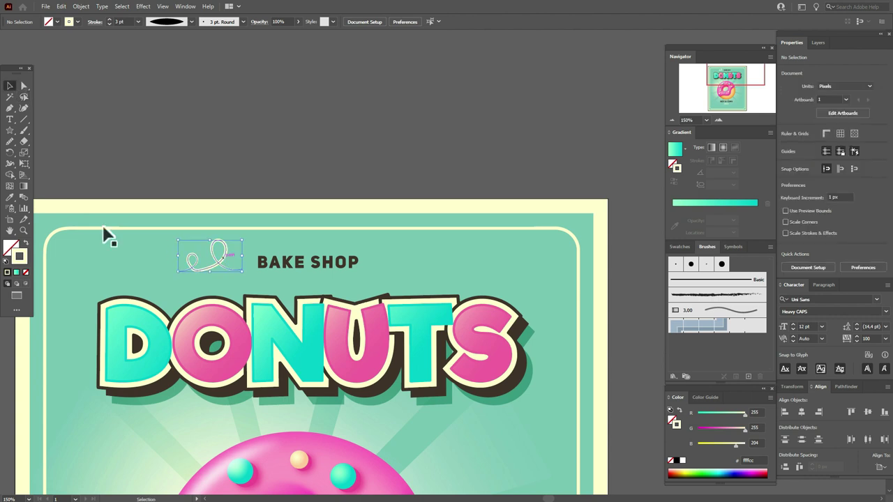
click(9, 141)
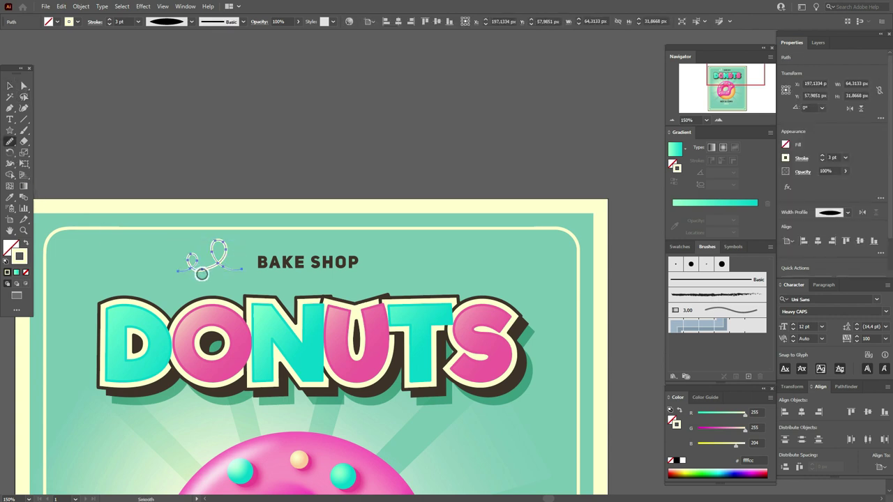
click(14, 89)
click(174, 133)
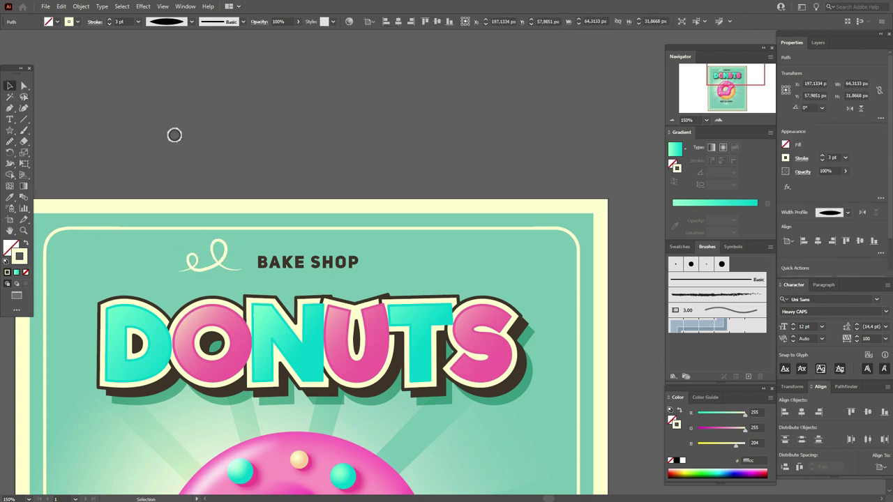
- Create a copy of the swirl reflected across the vertical axis and place it level on the opposite side of BAKE SHOP
click(201, 255)
right_click(224, 252)
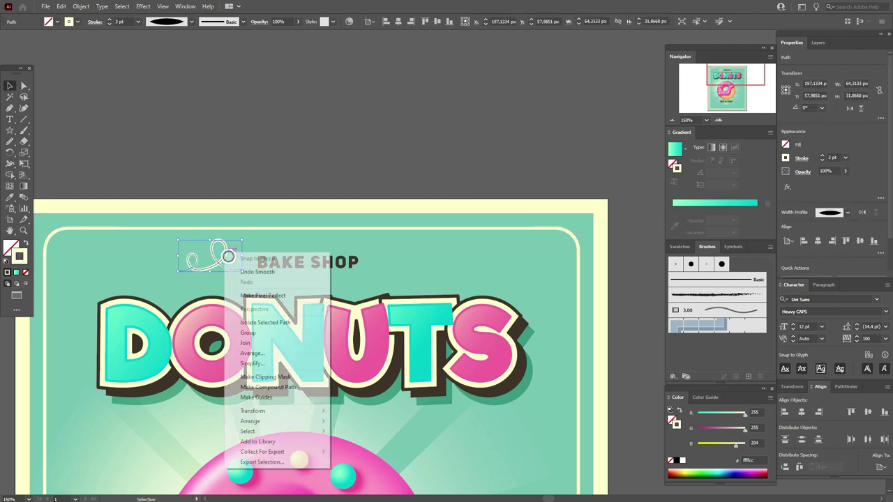
mouse_move(307, 413)
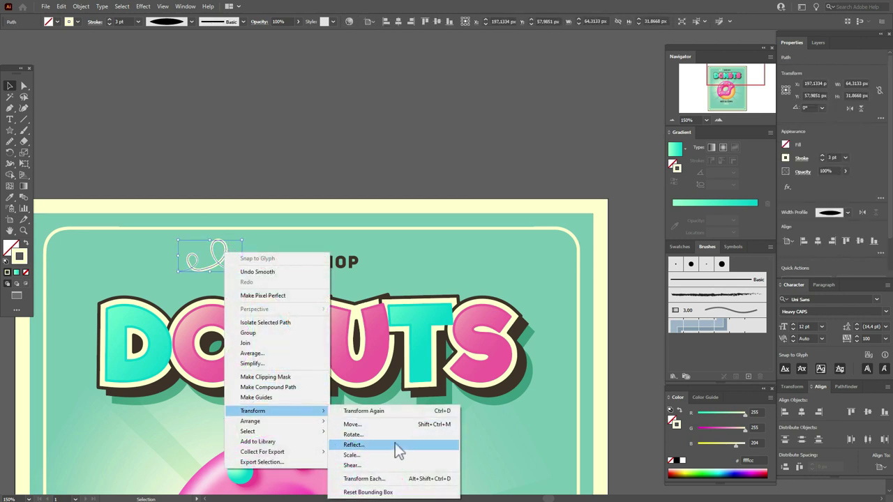
click(395, 444)
click(322, 149)
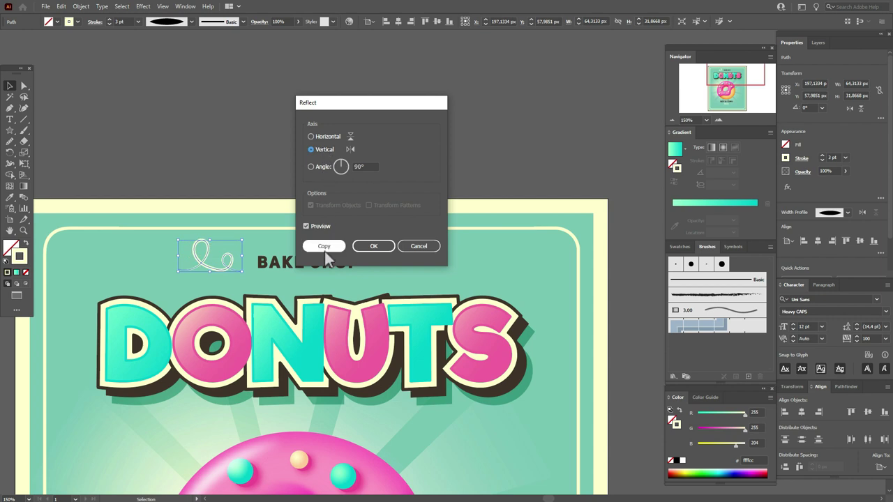
click(324, 246)
drag(220, 262, 429, 275)
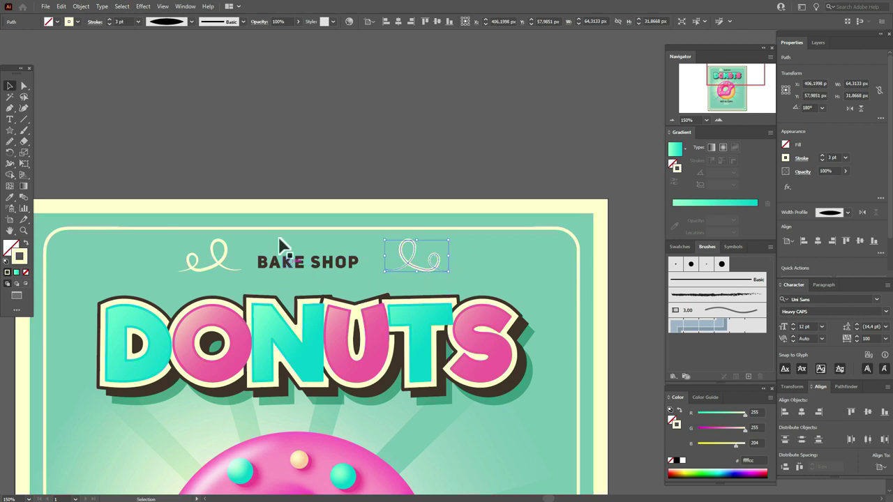
click(279, 161)
- Create a five-point star with radii of about 5.9 and 3 px above the poster, with cream fill and no stroke
click(10, 131)
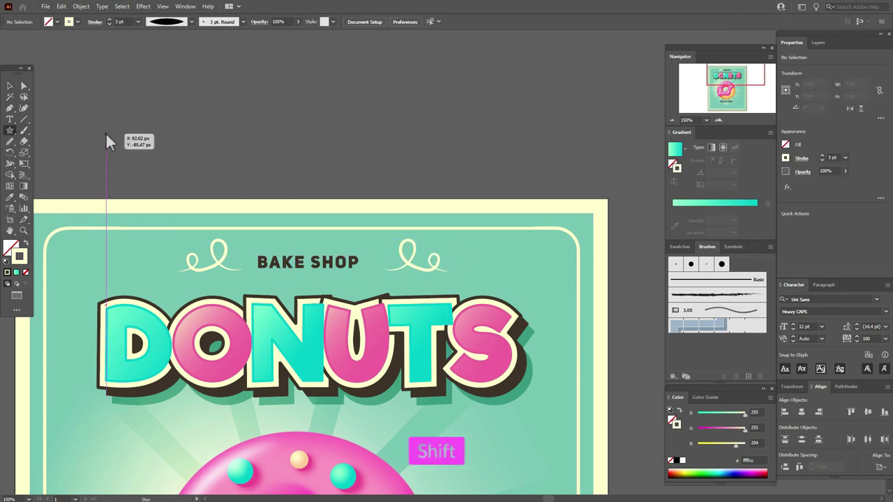
click(105, 132)
text(5)
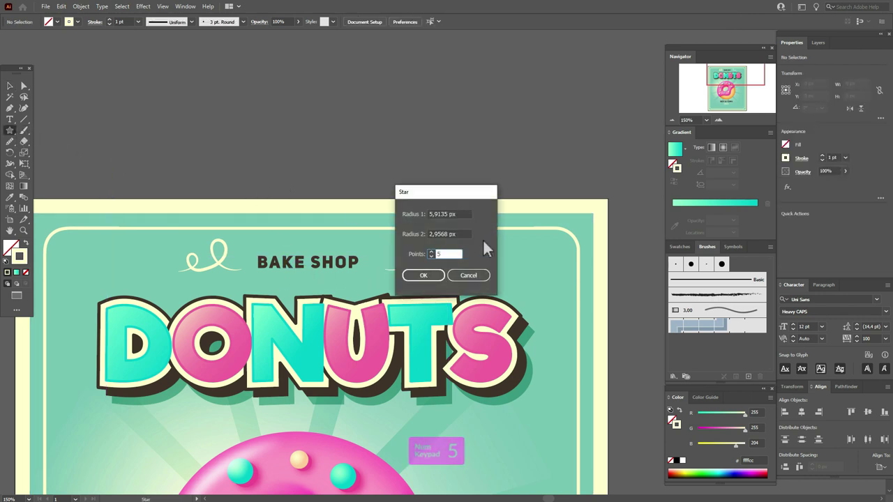
click(425, 276)
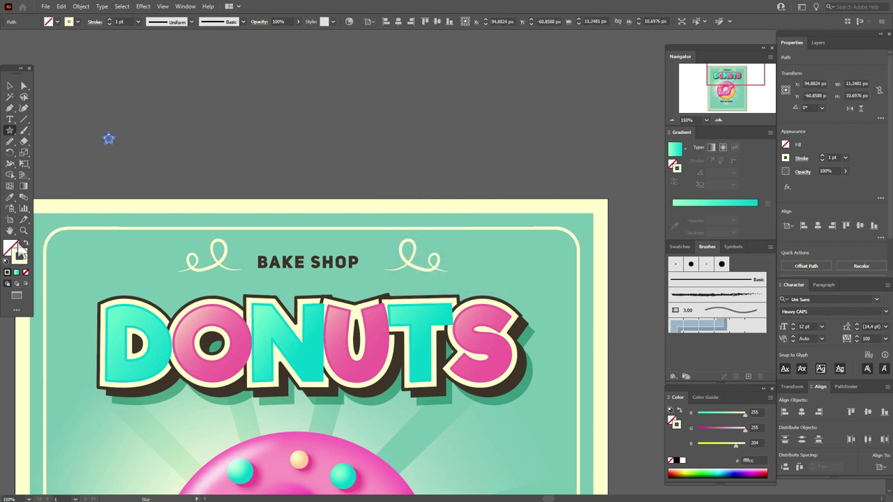
click(26, 244)
click(139, 150)
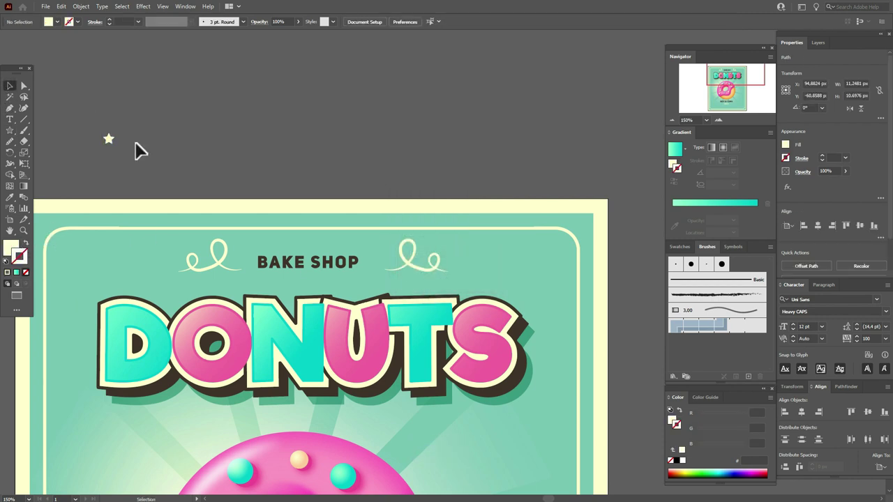
- Place the star under BAKE SHOP, repeat it into an evenly spaced row of five, and group the stars
drag(109, 140, 279, 282)
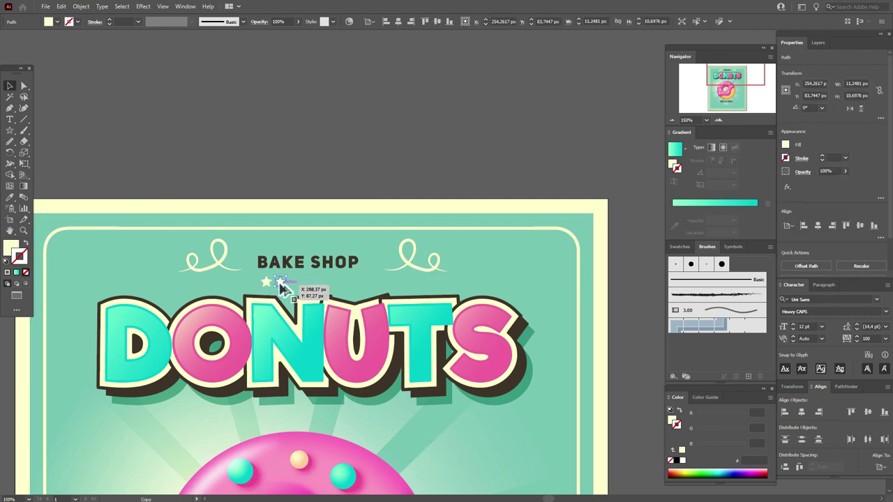
key(ctrl+d)
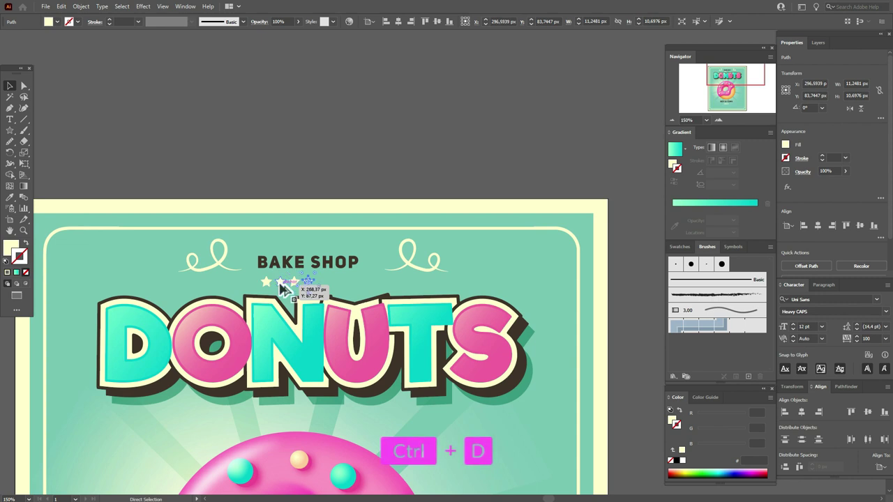
key(ctrl+d)
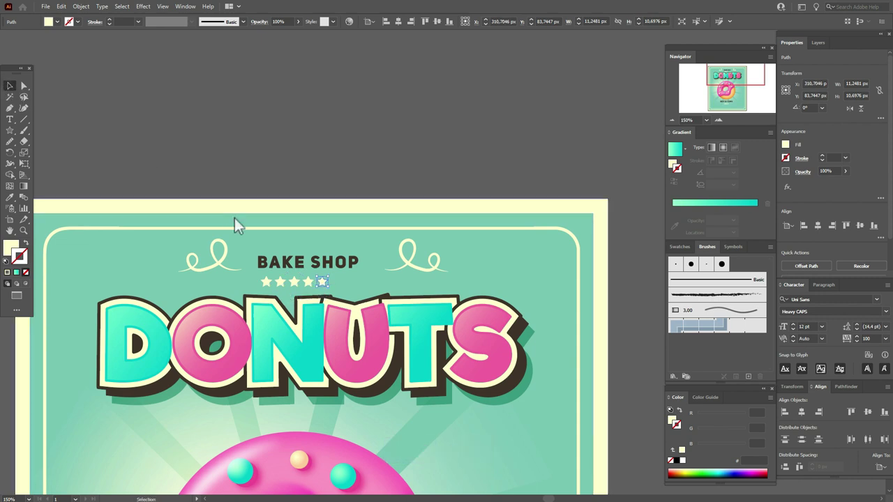
shift+click(268, 282)
shift+click(280, 281)
shift+click(307, 283)
shift+click(293, 282)
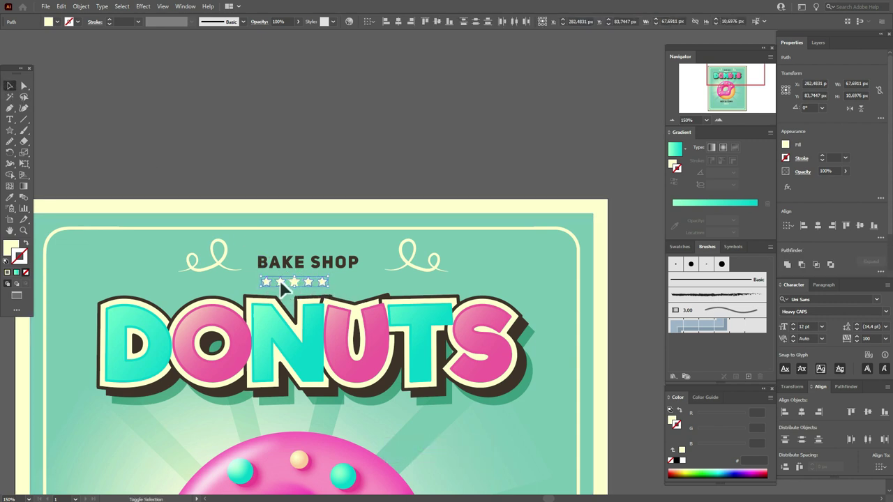
key(ctrl+g)
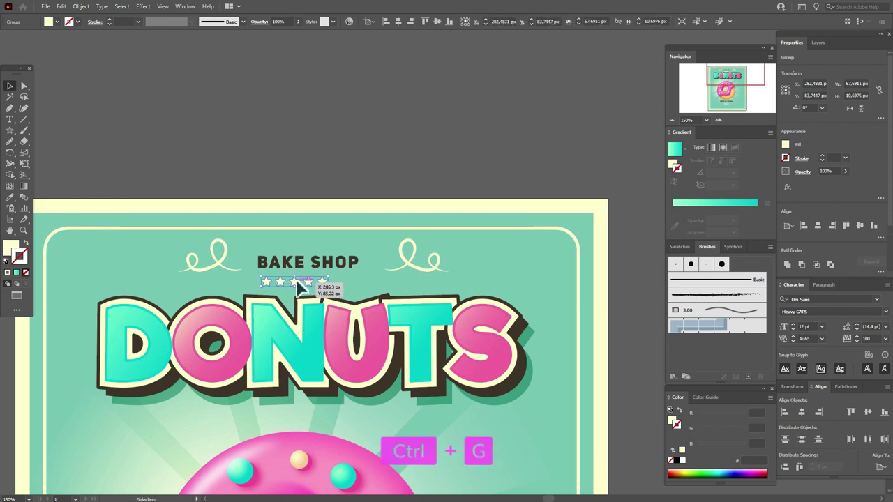
click(325, 190)
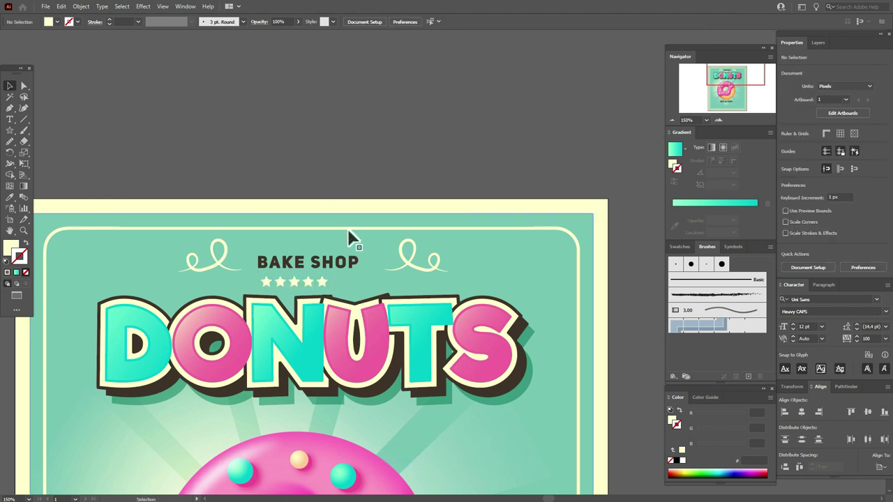
- Centre the star row horizontally under BAKE SHOP, shift both slightly right and up between the swirls, and group them
shift+click(326, 280)
shift+click(325, 260)
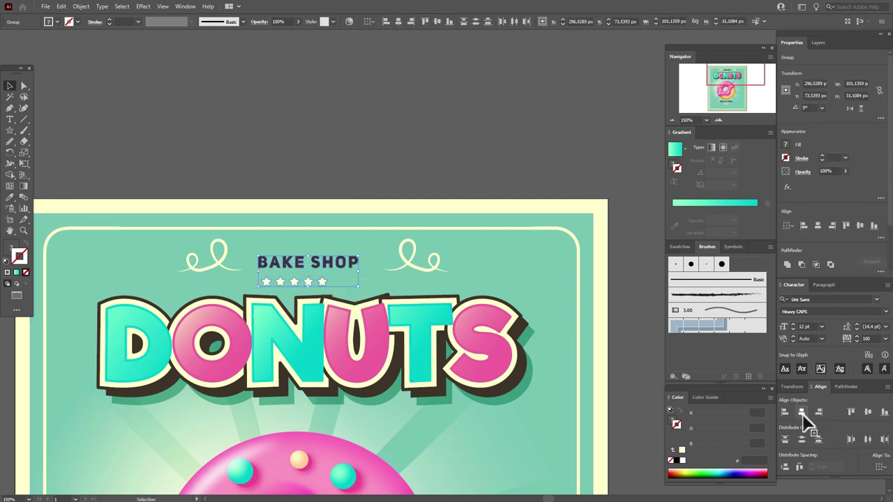
drag(325, 270, 340, 267)
right_click(339, 268)
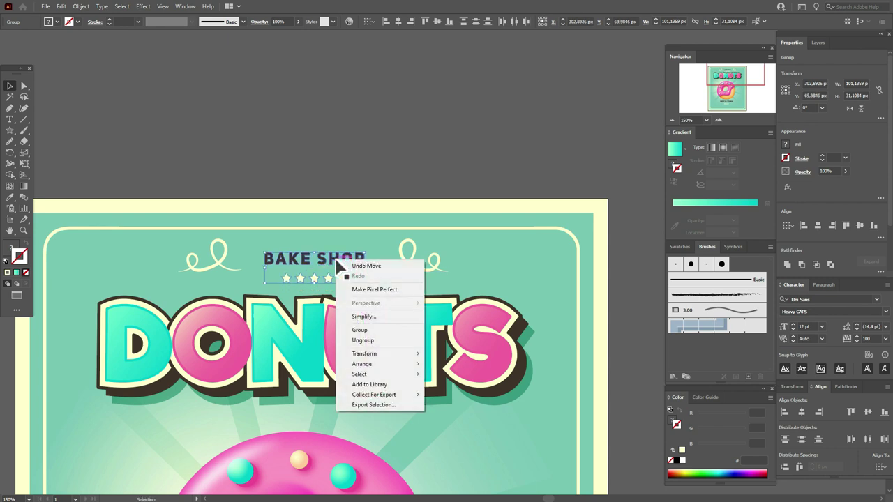
click(375, 333)
- Expand the appearance of the two cream swirls beside BAKE SHOP
click(220, 266)
shift+click(405, 266)
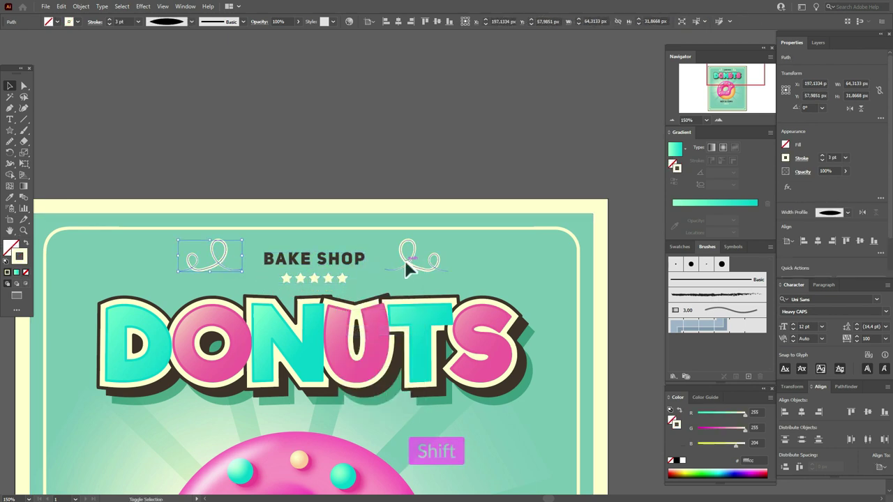
click(81, 6)
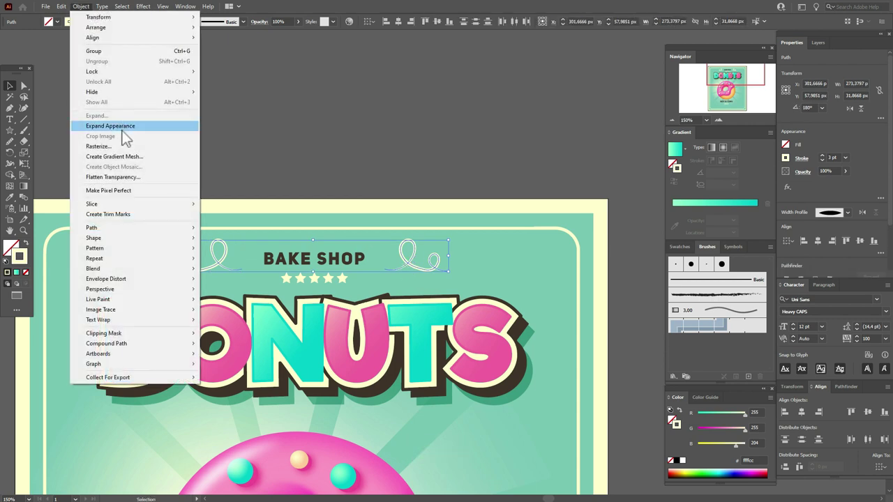
click(123, 127)
- Align the two swirls and the BAKE SHOP group on their vertical centres and distribute them horizontally by centre
click(324, 263)
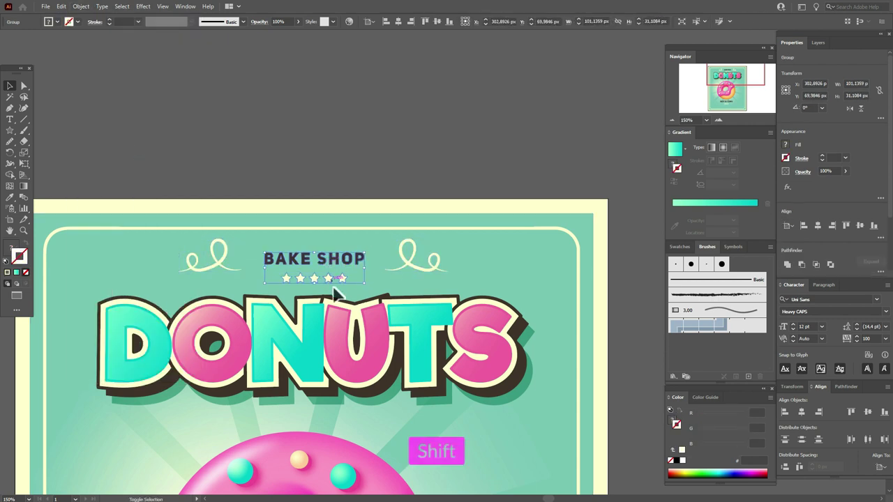
shift+click(226, 265)
shift+click(420, 269)
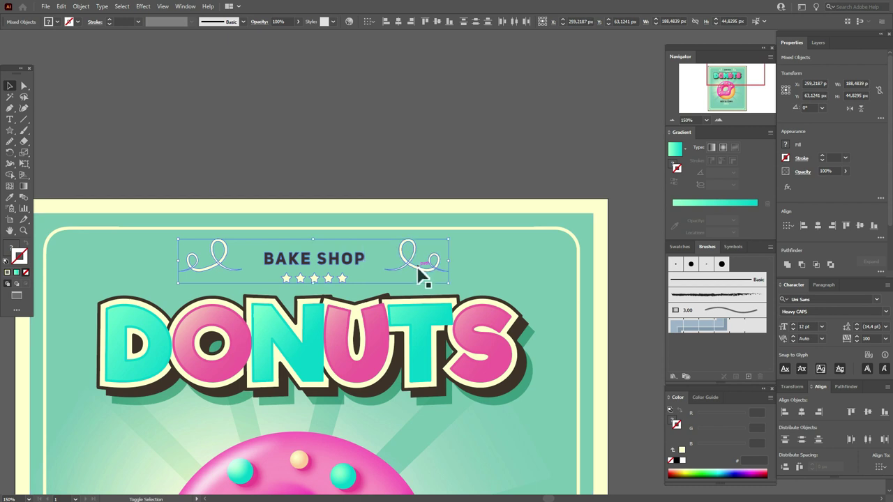
click(868, 413)
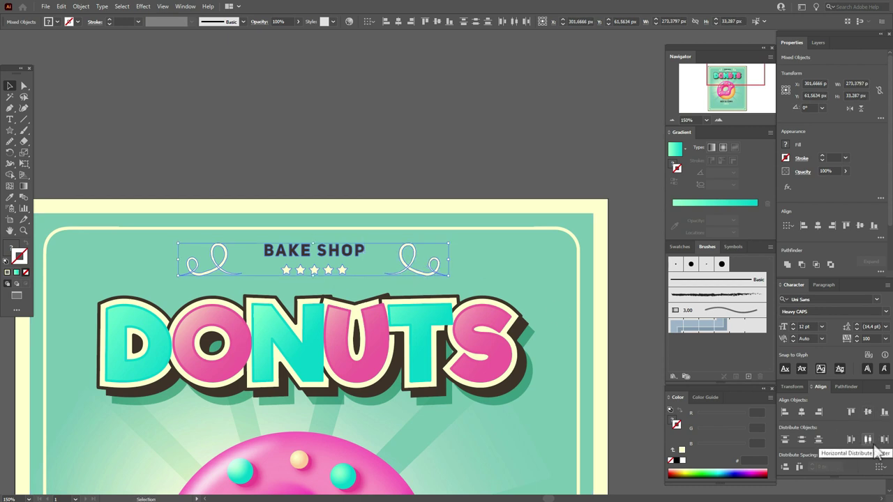
click(874, 444)
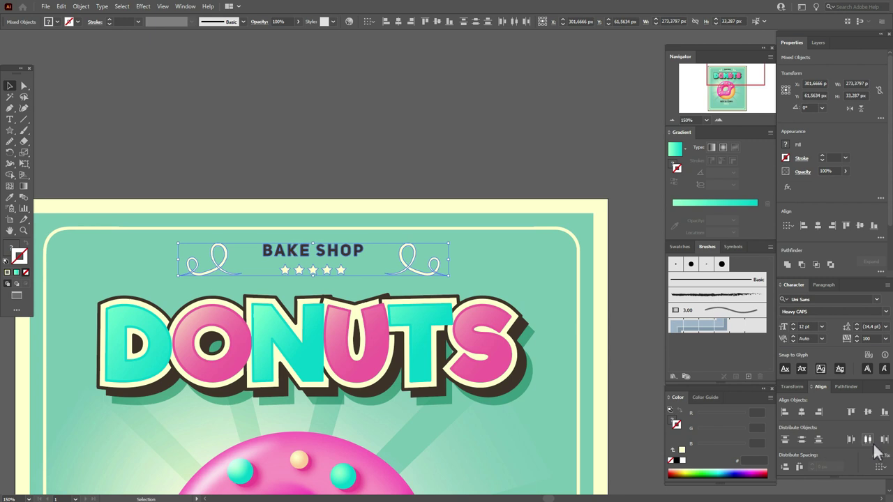
- Move the swirls and the BAKE SHOP group down 5 px
key(Down)
key(Down)
key(Down)
key(Down)
key(Down)
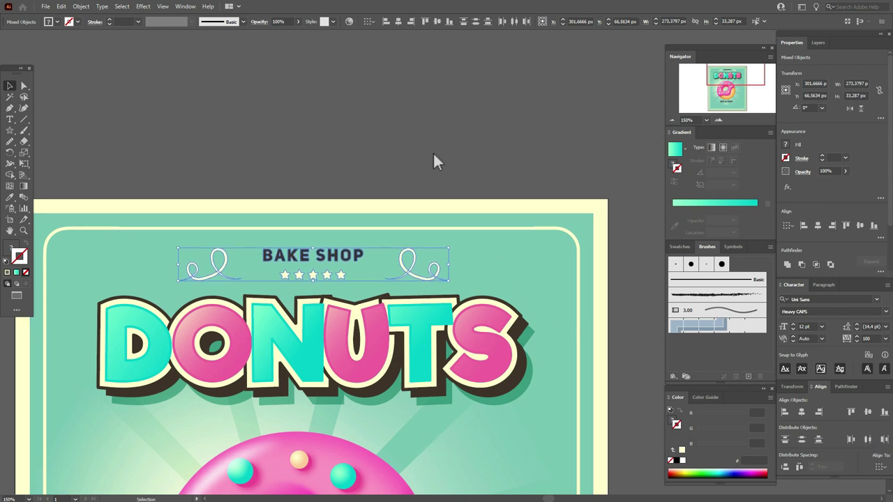
- Group the swirls with BAKE SHOP and the stars, and centre this header horizontally with the DONUTS title
shift+click(371, 360)
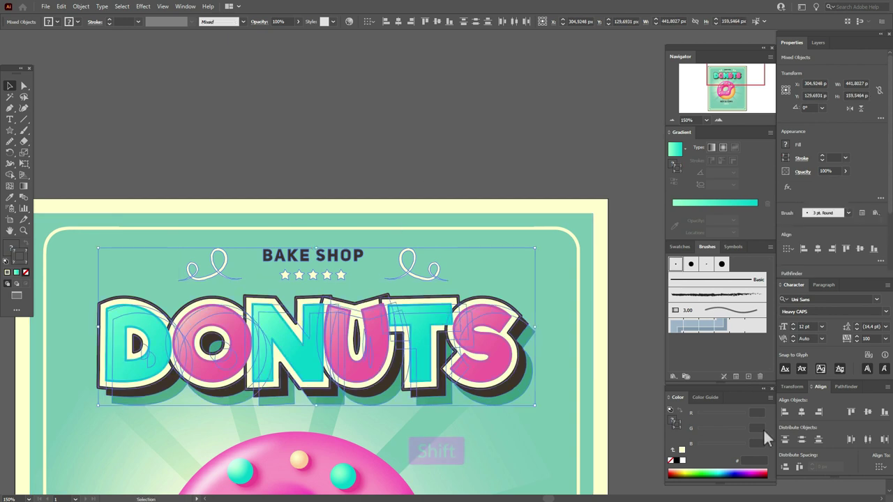
shift+click(366, 339)
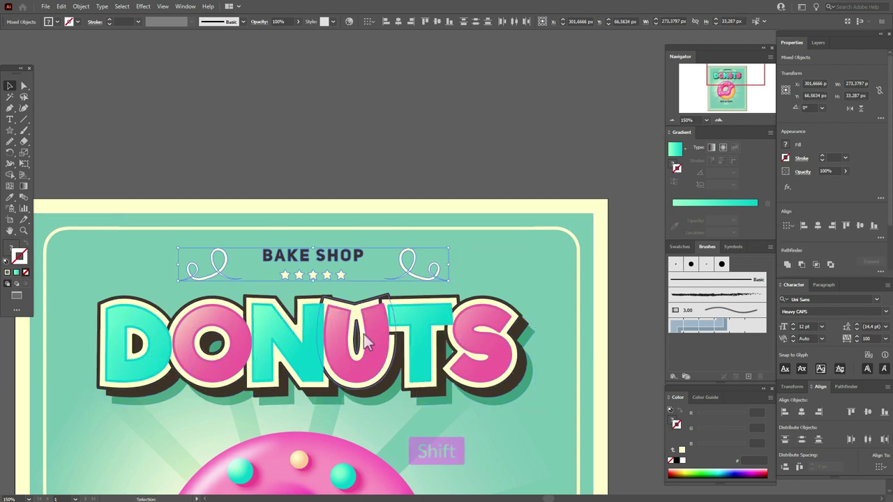
key(ctrl+g)
shift+click(370, 348)
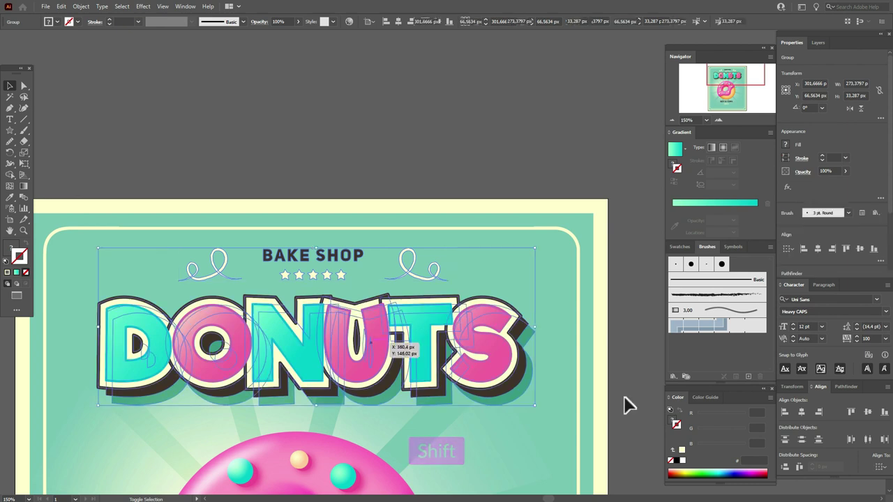
click(802, 413)
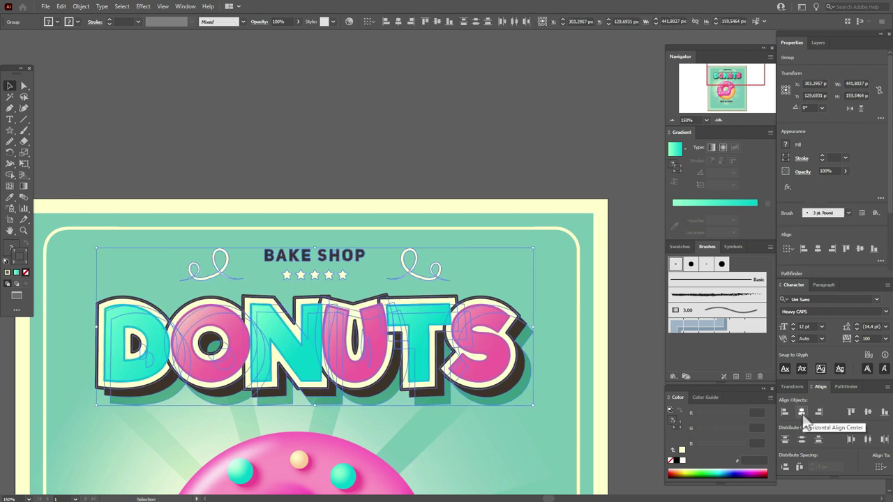
- Move the BAKE SHOP header and DONUTS title together 4 px left and 4 px down, and deselect them
key(Left)
key(Left)
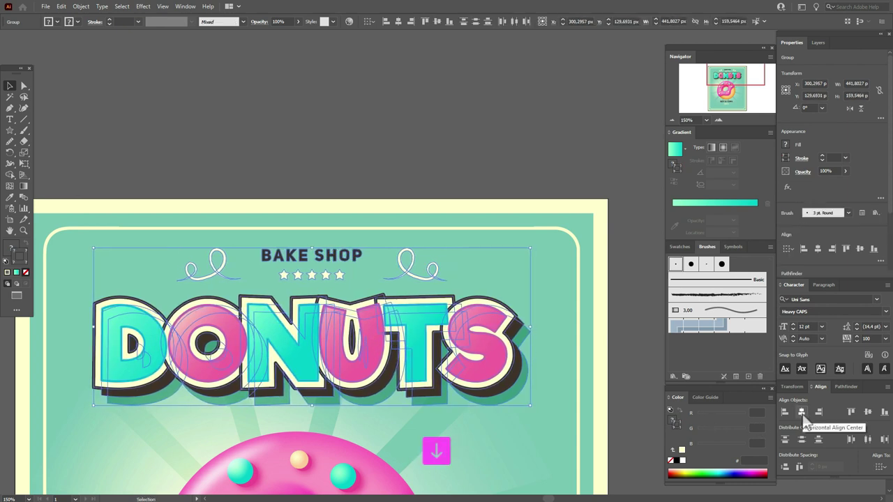
key(Down)
key(Down)
key(Down)
key(Down)
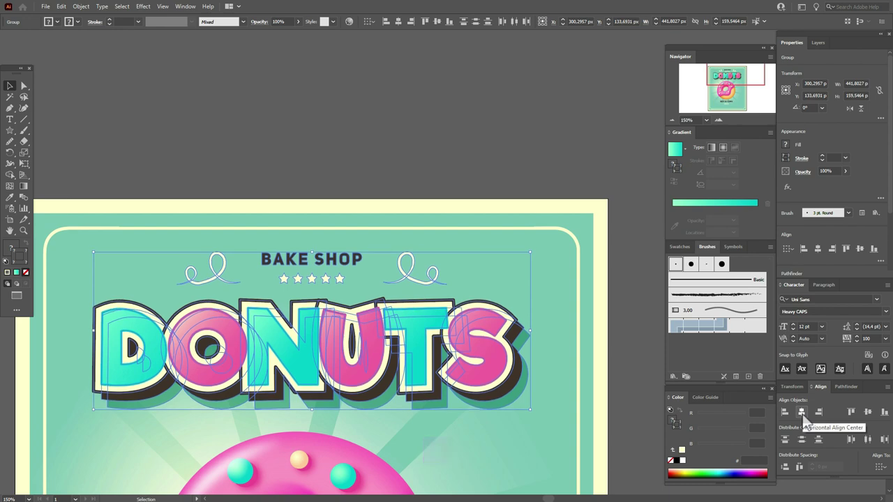
key(Left)
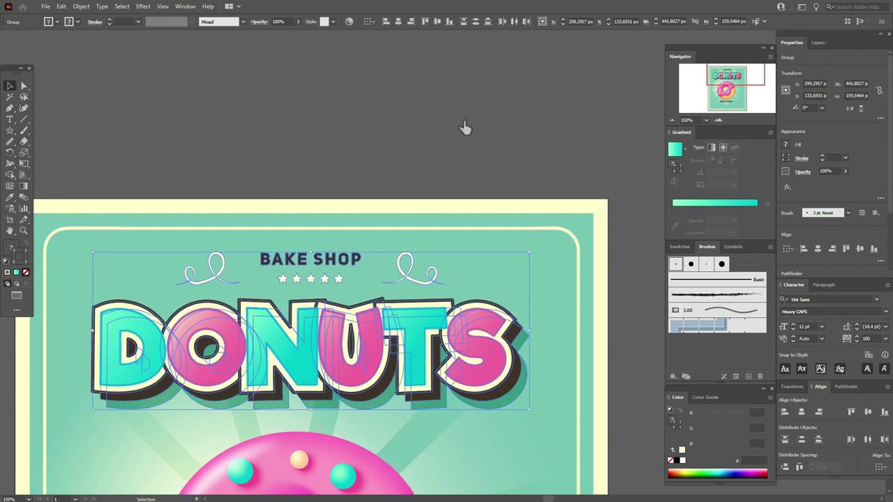
click(492, 190)
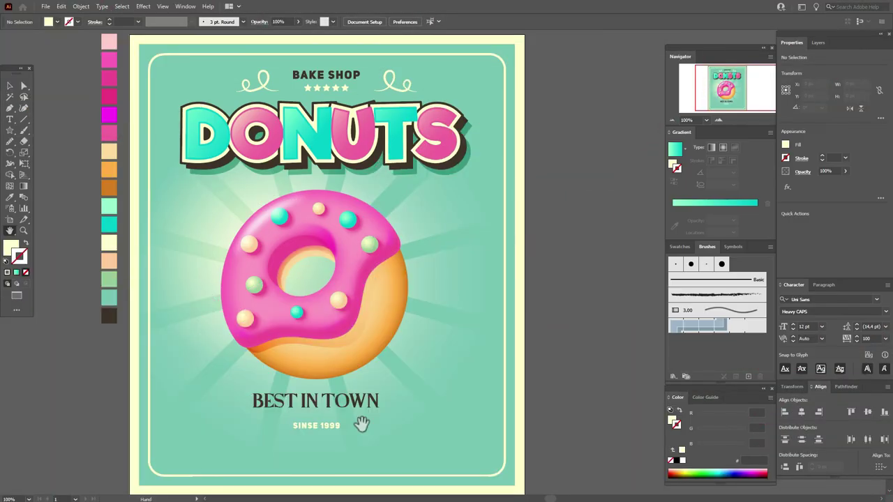
- Draw a dark brown rectangle about 232 × 44 px over BEST IN TOWN and stack it behind the lettering
click(10, 198)
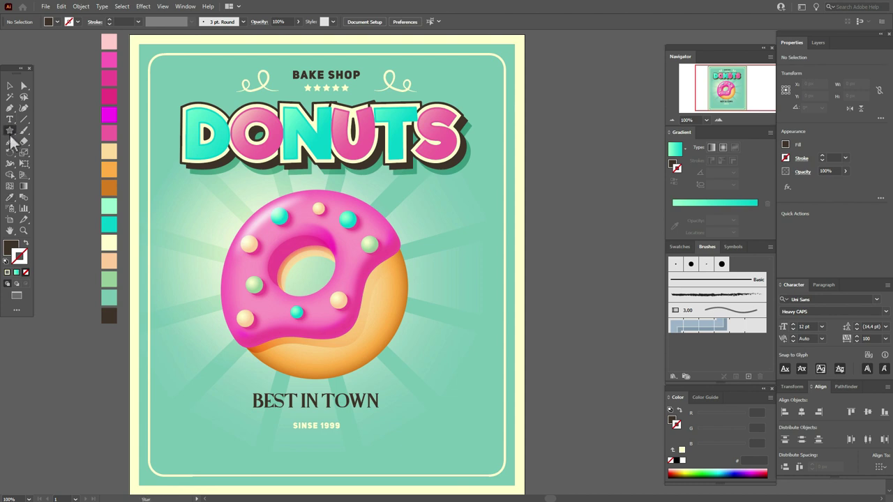
drag(11, 131, 50, 129)
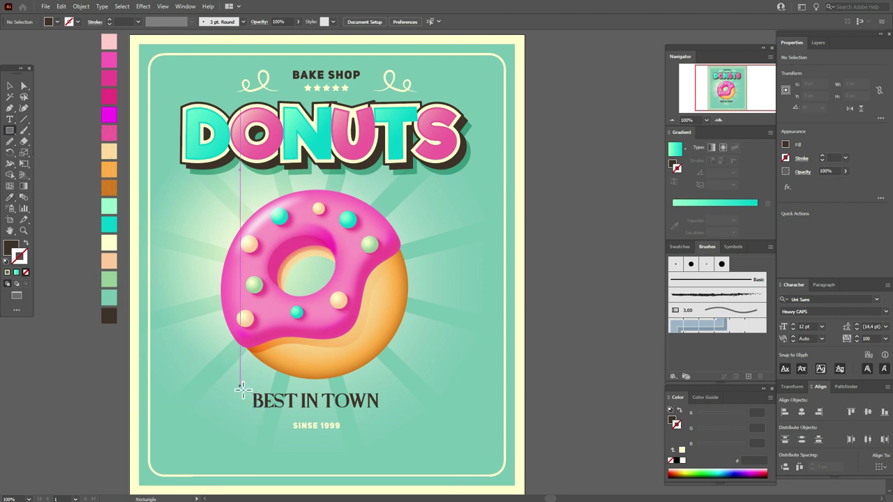
mouse_move(242, 389)
mouse_down()
mouse_move(395, 418)
mouse_move(364, 453)
mouse_move(354, 406)
mouse_up()
click(9, 85)
right_click(354, 402)
click(488, 353)
- Recolour the BEST IN TOWN lettering with the cream #ffffcc swatch as its fill and no stroke
click(680, 247)
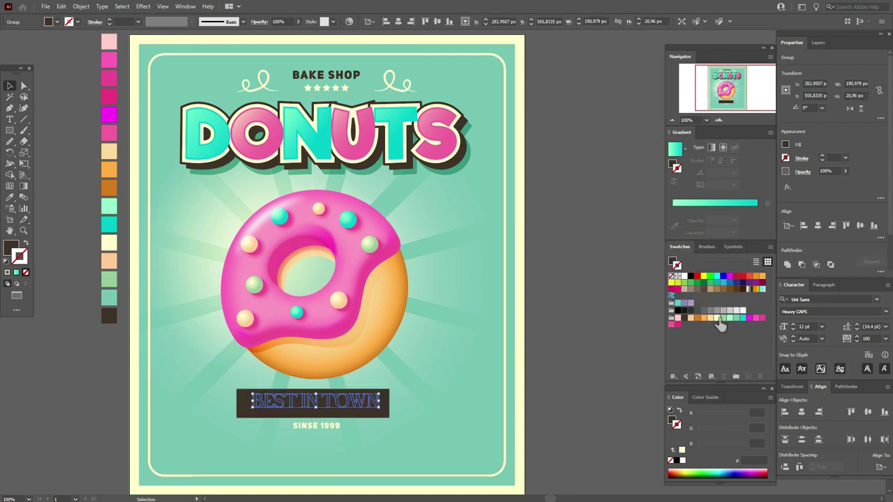
click(717, 319)
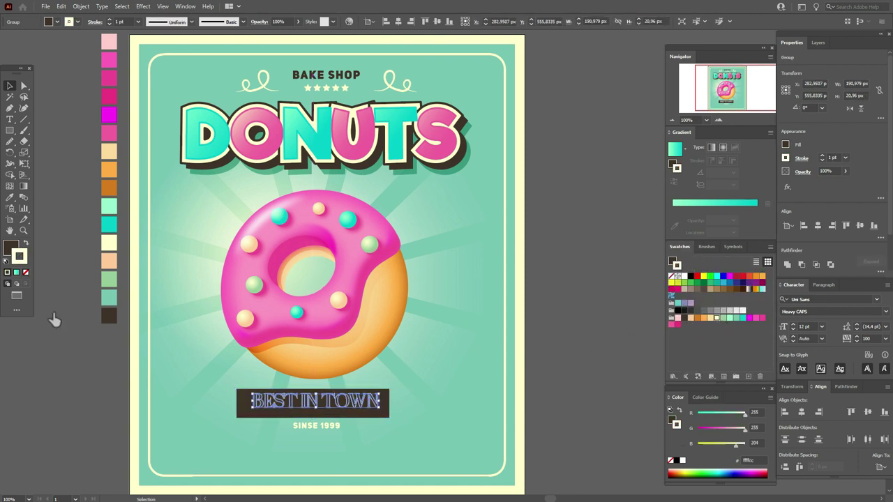
click(25, 244)
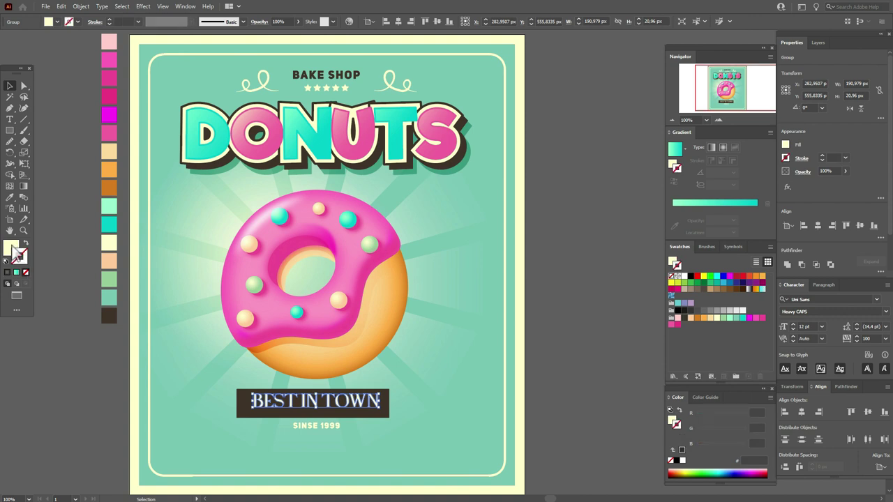
click(297, 413)
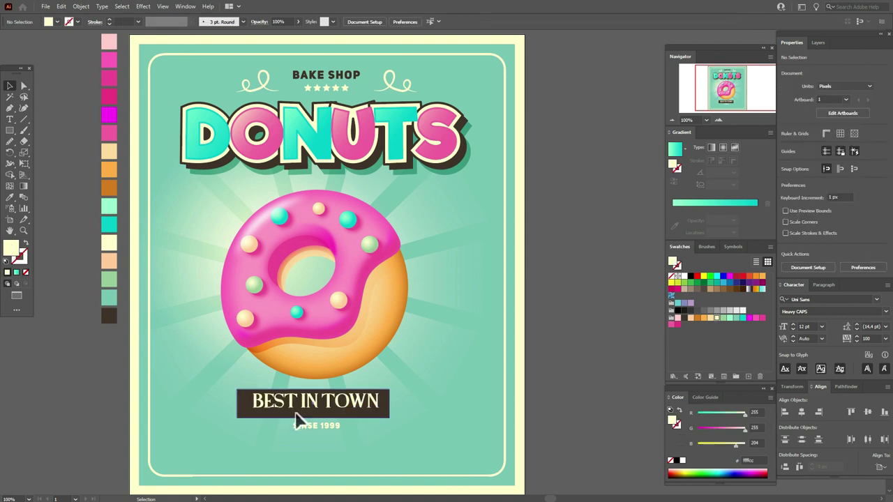
- Reposition the dark rectangle, narrow it to about 222 px and centre it with the BEST IN TOWN lettering
drag(295, 413, 299, 413)
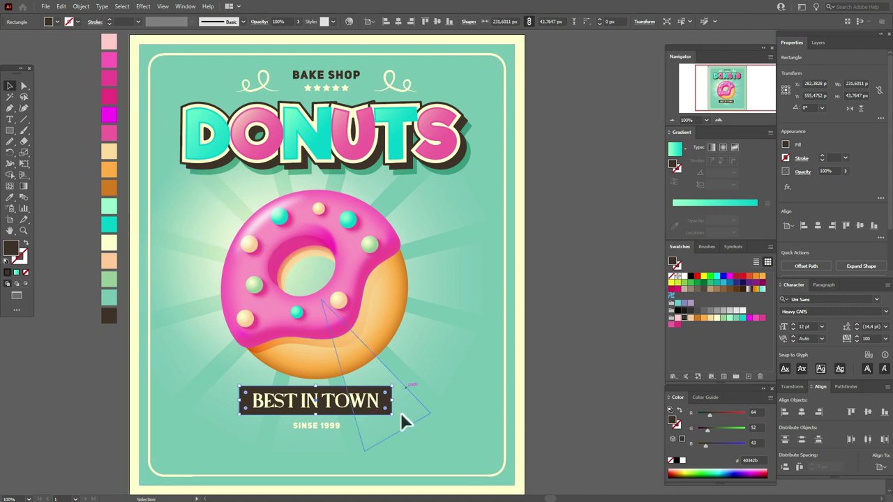
drag(392, 403, 370, 402)
shift+click(372, 403)
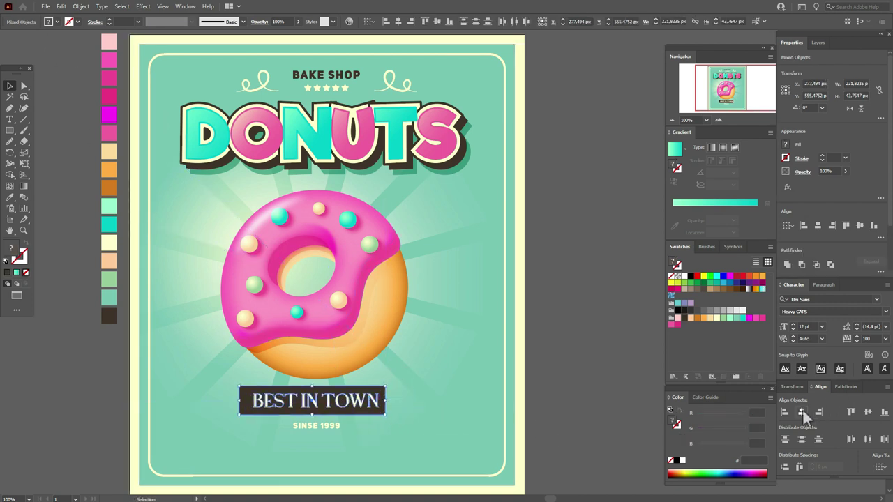
click(803, 412)
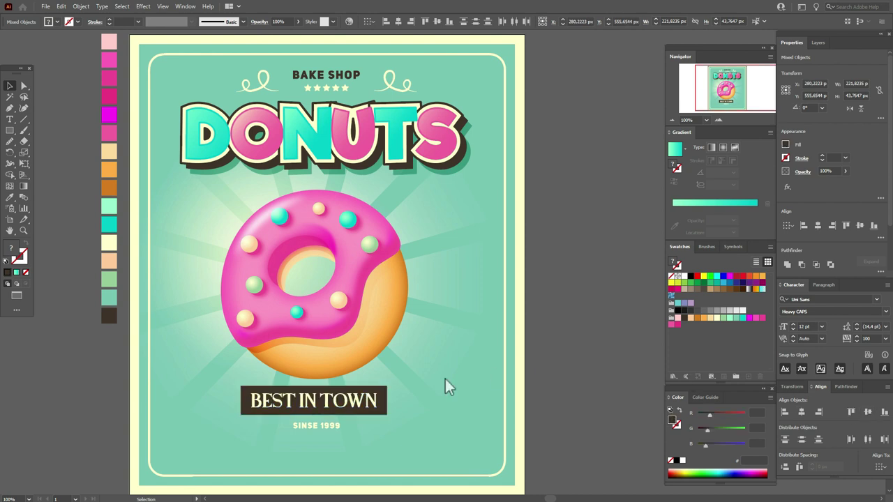
- Create an inner copy of the dark rectangle with Offset Path set to -3 px
click(387, 395)
click(88, 8)
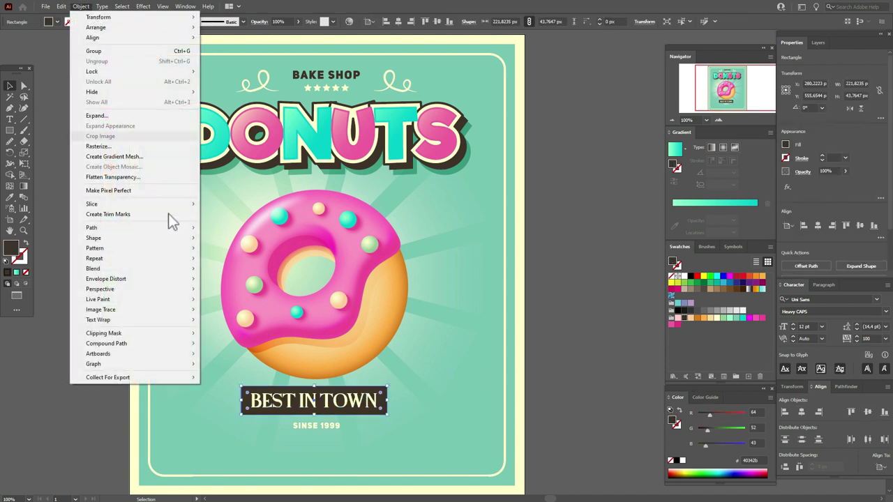
mouse_move(175, 229)
click(237, 260)
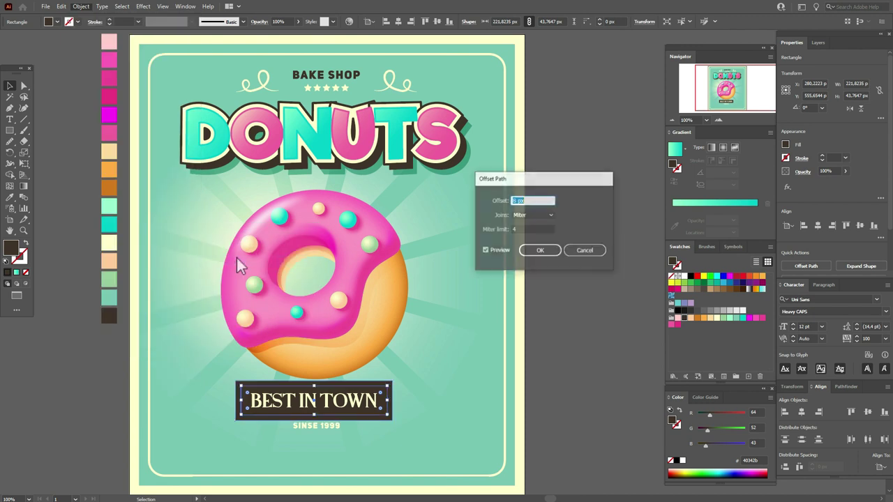
text(-)
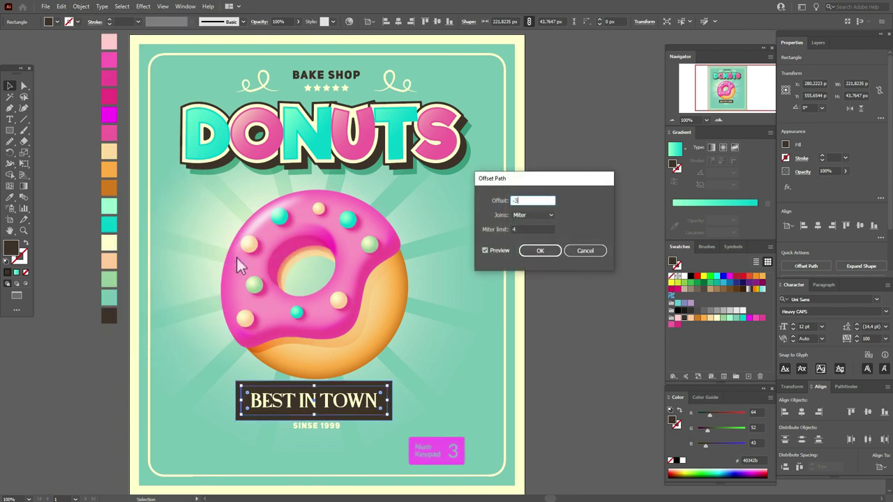
text(3)
click(502, 249)
click(503, 250)
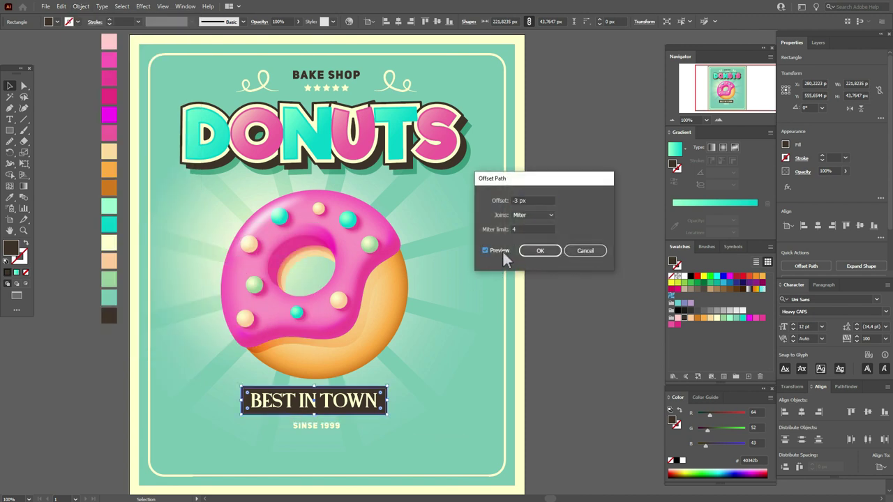
click(539, 251)
- Give the inner offset rectangle a 1 pt cream #ffffcc stroke and deselect it
click(26, 262)
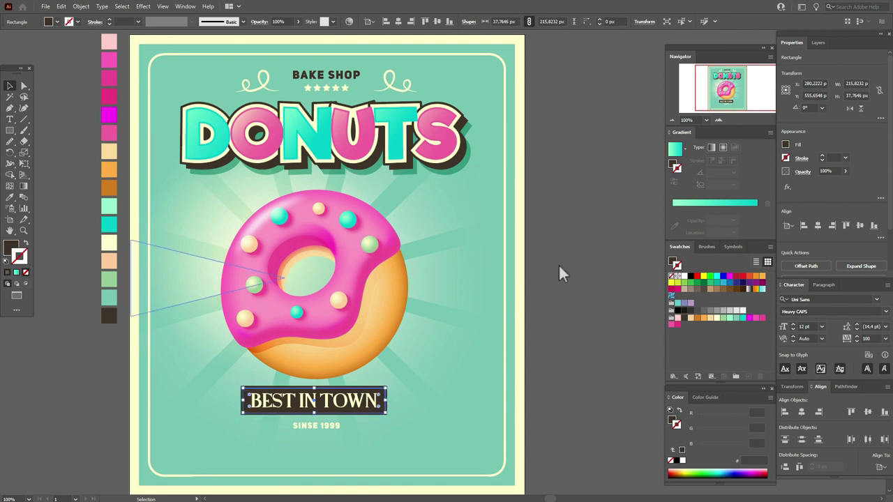
click(719, 318)
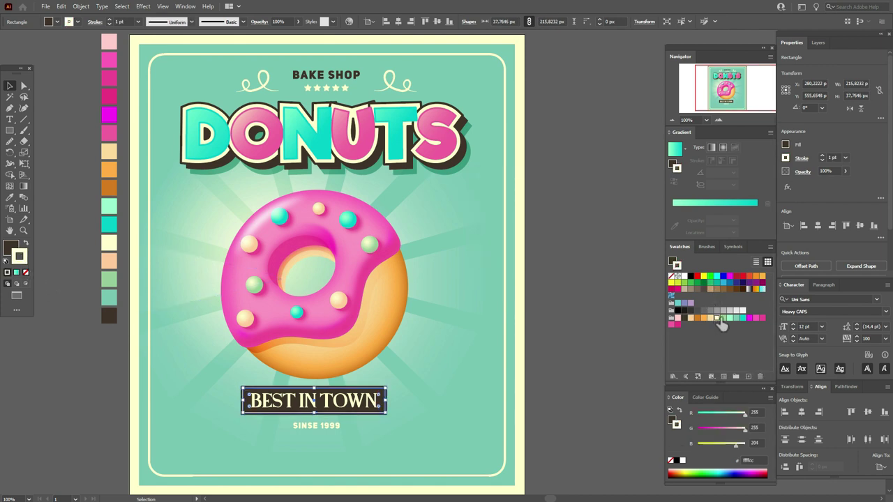
click(568, 325)
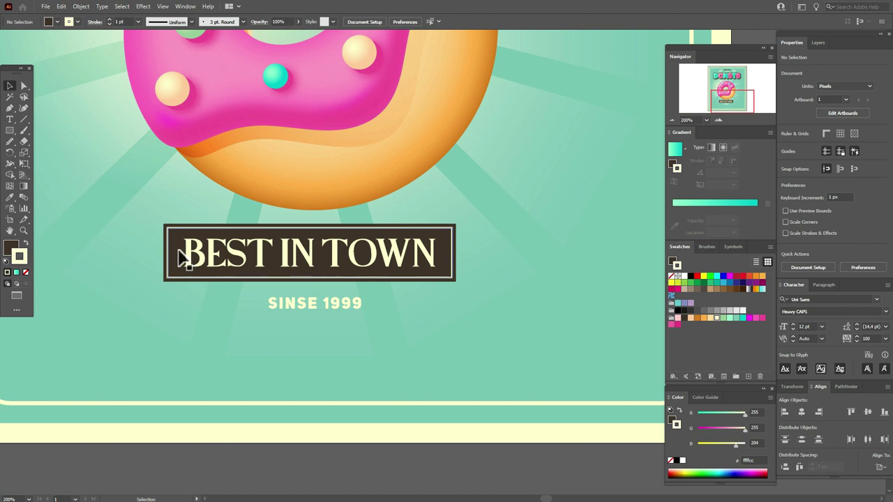
- Paste a copy of the inner rectangle, remove its stroke, and shorten it to about 51 px over the banner's lower-left corner
click(180, 255)
key(ctrl+c)
key(ctrl+v)
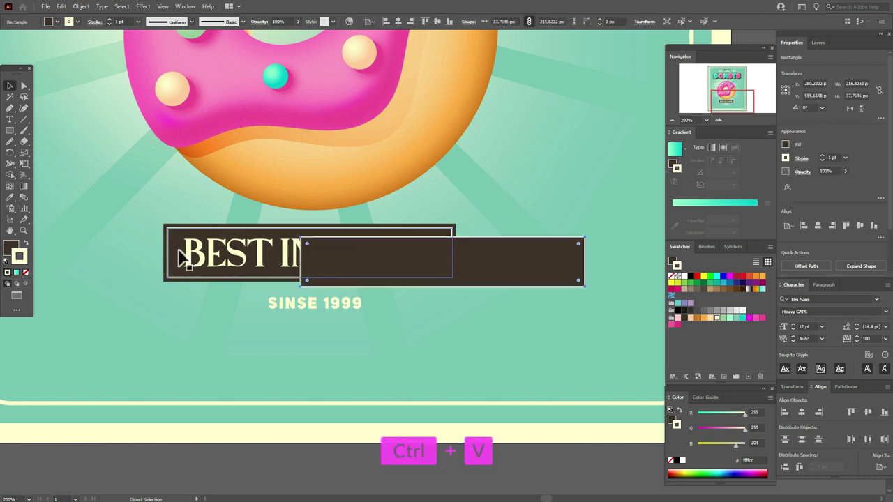
mouse_move(354, 249)
mouse_down()
mouse_move(174, 332)
mouse_move(223, 307)
mouse_up()
click(26, 273)
drag(343, 296, 162, 282)
- Add an anchor point midway on the short rectangle's left edge and move it about 11 px inward as a ribbon notch
click(10, 109)
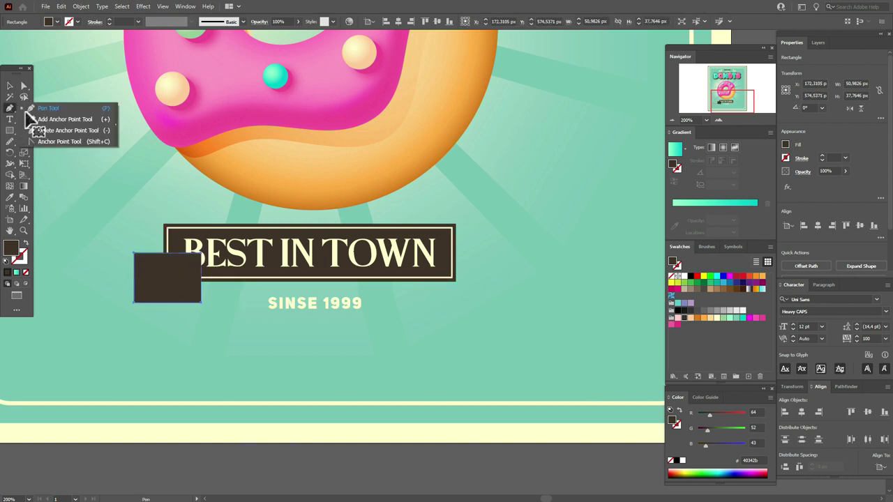
click(137, 282)
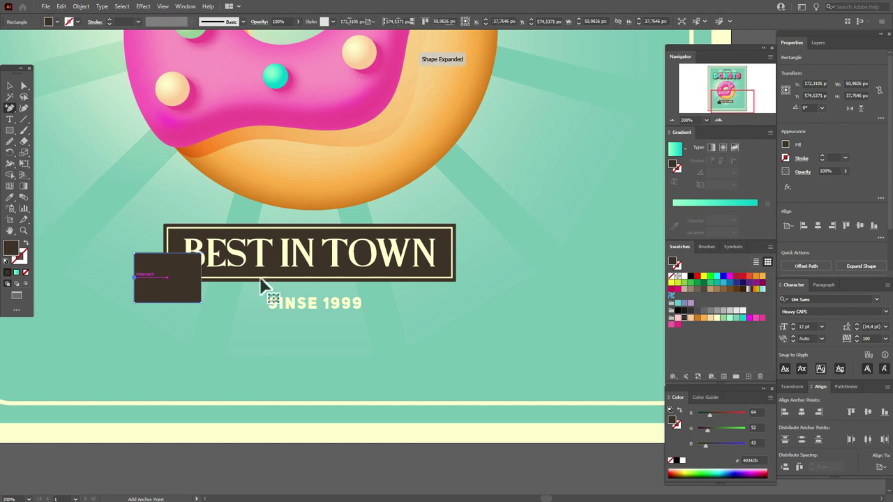
key(Right)
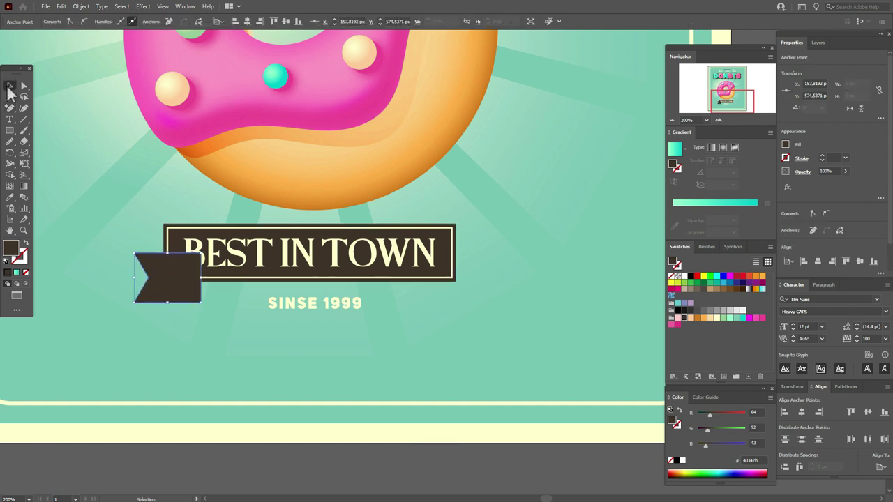
- Bring the BEST IN TOWN lettering and both banner rectangles to the front of the notched ribbon tail
click(10, 85)
click(224, 239)
key(ctrl+shift+bracketright)
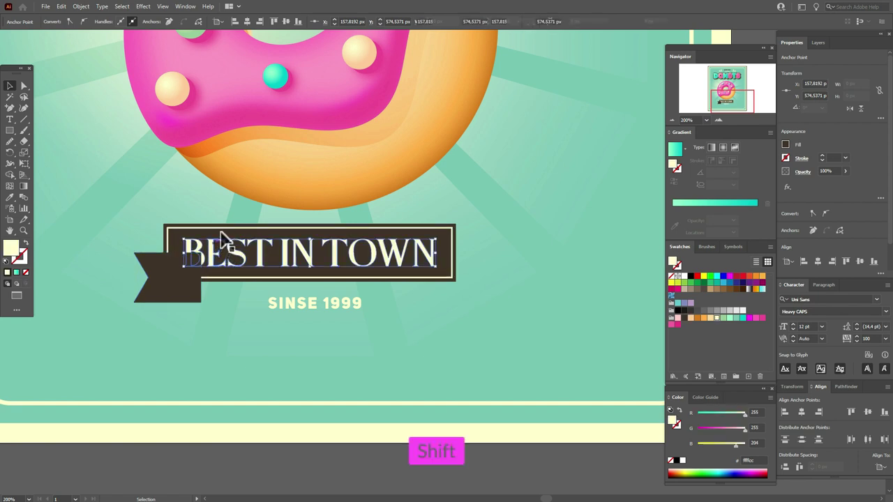
shift+click(223, 239)
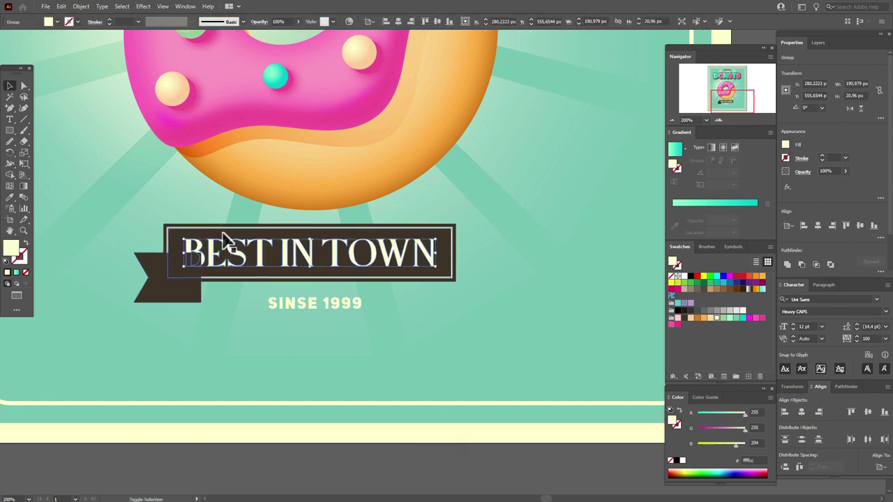
shift+click(222, 234)
shift+click(225, 234)
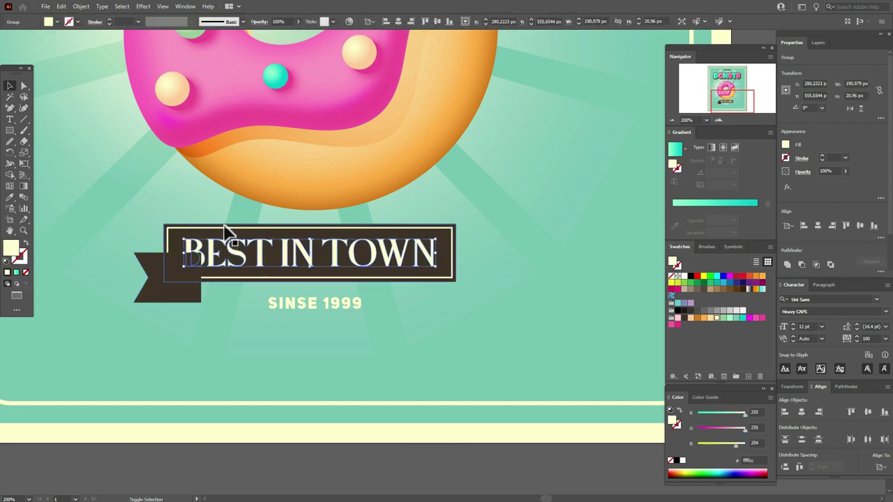
shift+click(225, 233)
right_click(281, 228)
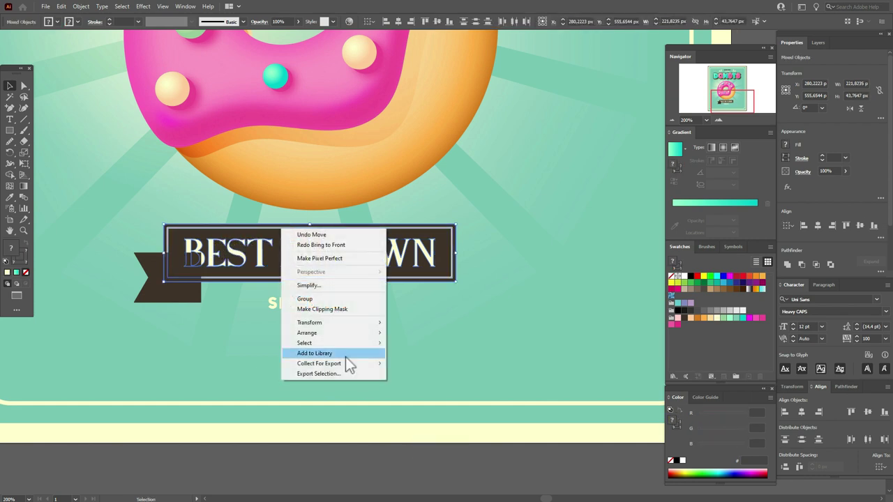
mouse_move(349, 332)
click(399, 333)
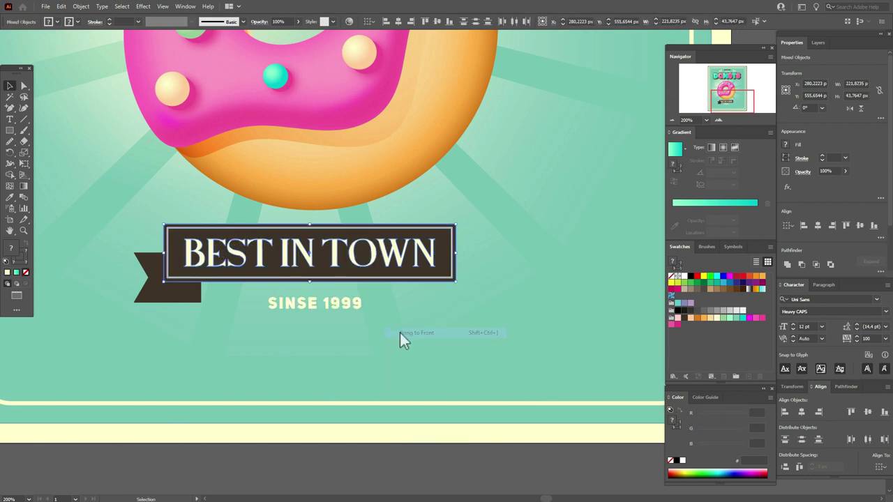
click(412, 472)
- Offset the ribbon tail's path by -3 px and give the inner path a 1 pt cream stroke with no fill
click(172, 298)
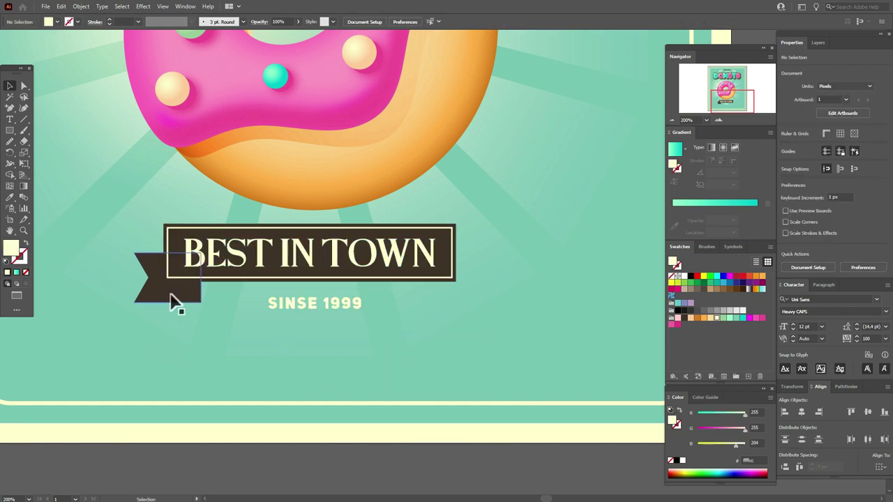
click(81, 6)
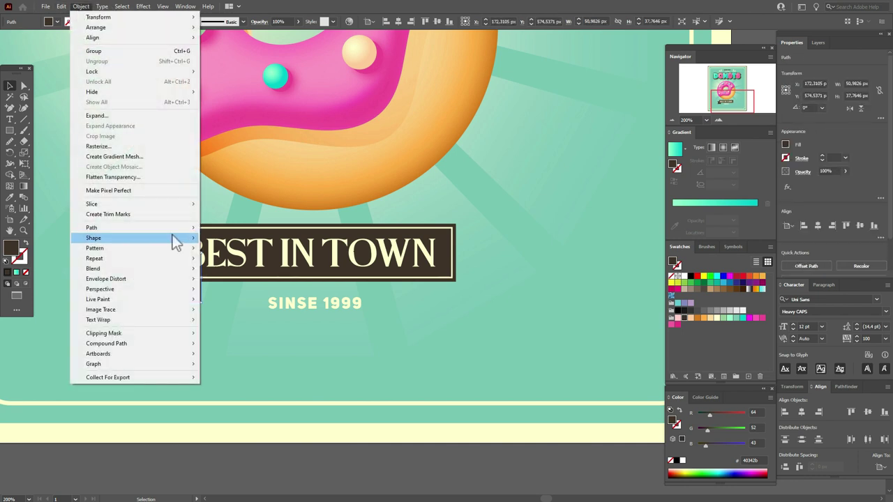
mouse_move(171, 230)
click(233, 262)
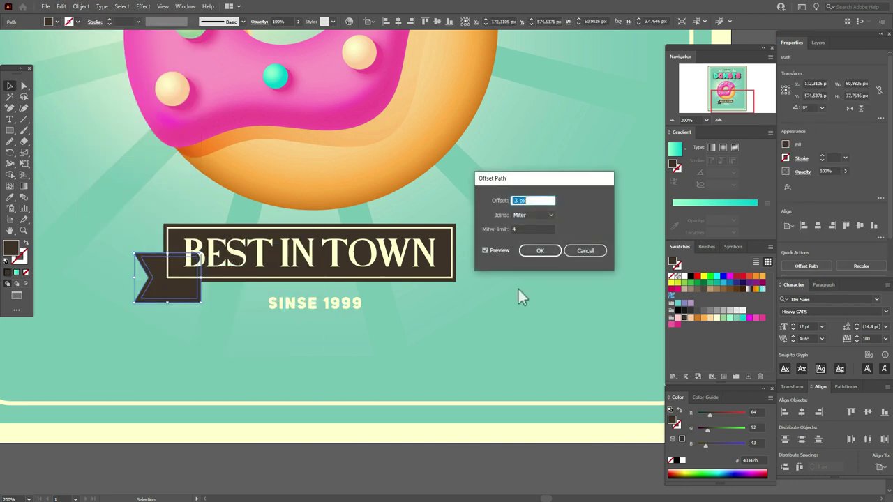
click(540, 251)
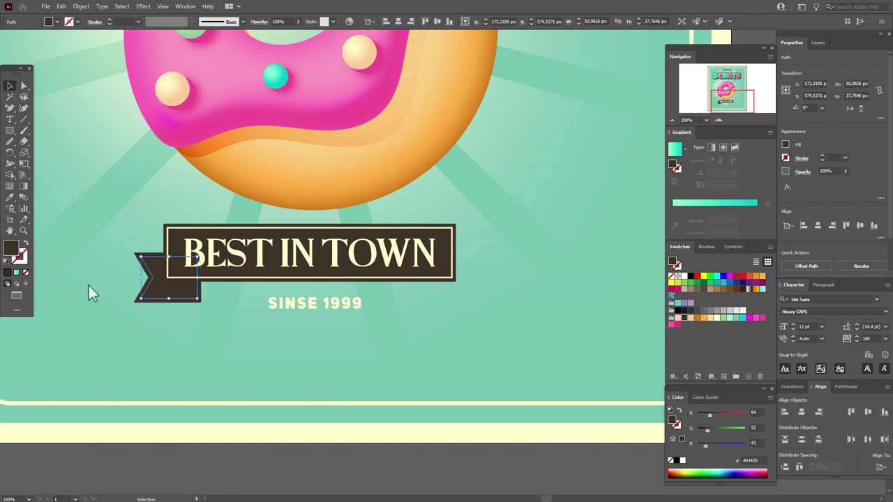
click(26, 243)
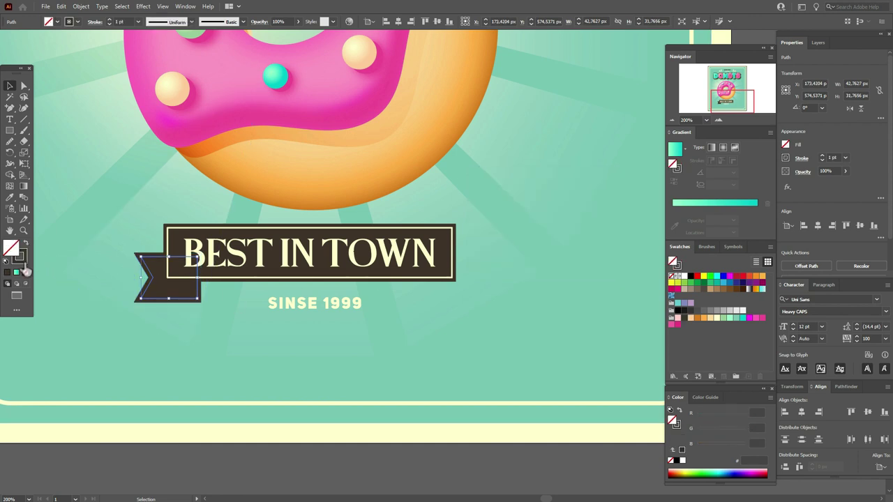
click(717, 320)
- Delete the right-hand edge of the ribbon tail's inner outline to leave an open path, and deselect it
key(a)
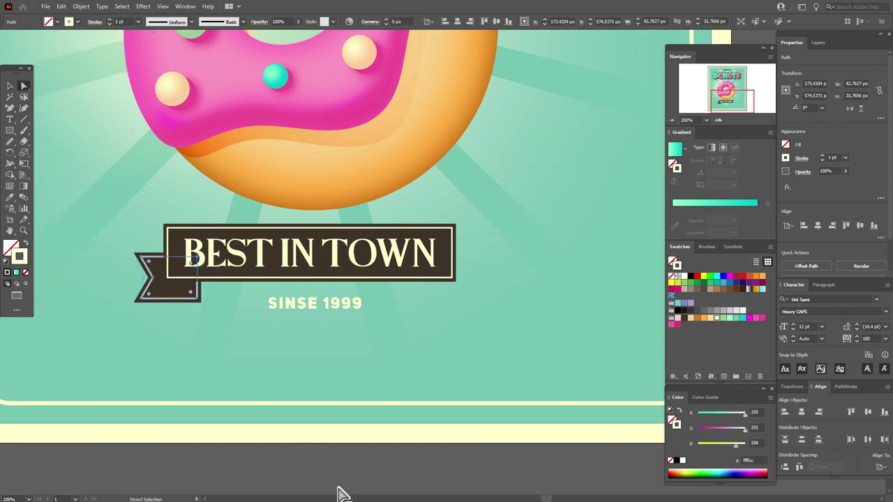
drag(377, 366, 216, 300)
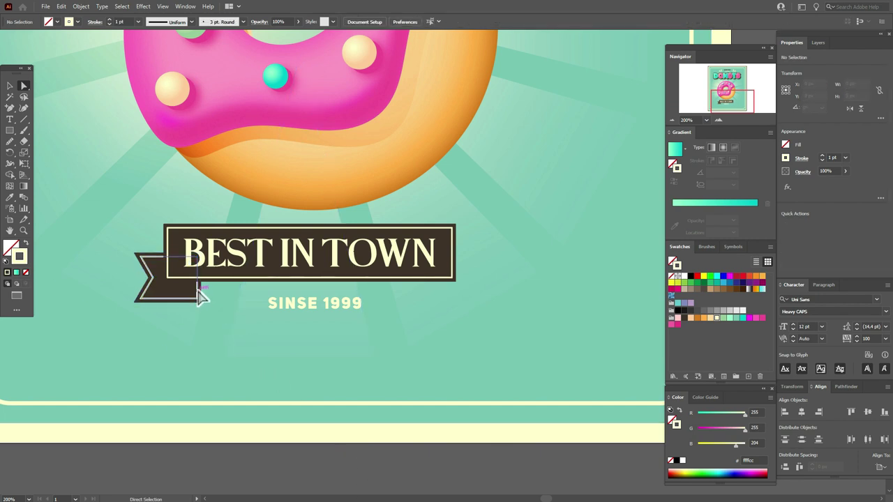
click(200, 296)
key(Delete)
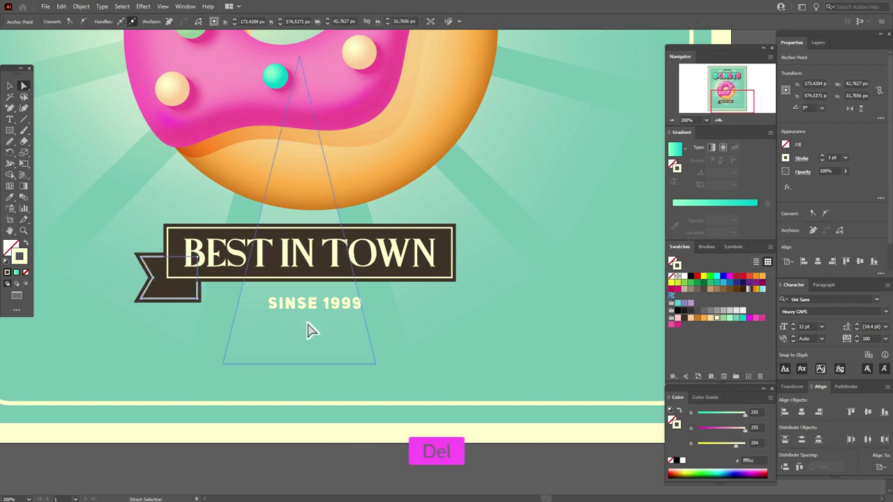
click(10, 85)
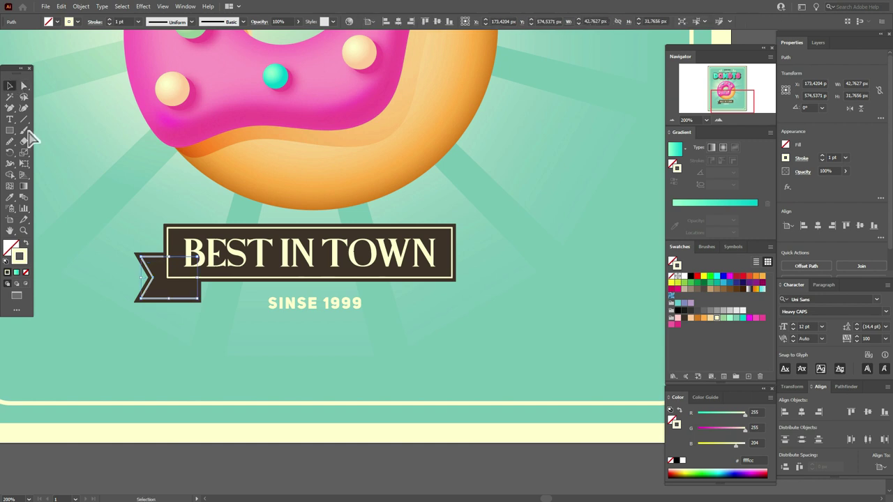
click(307, 468)
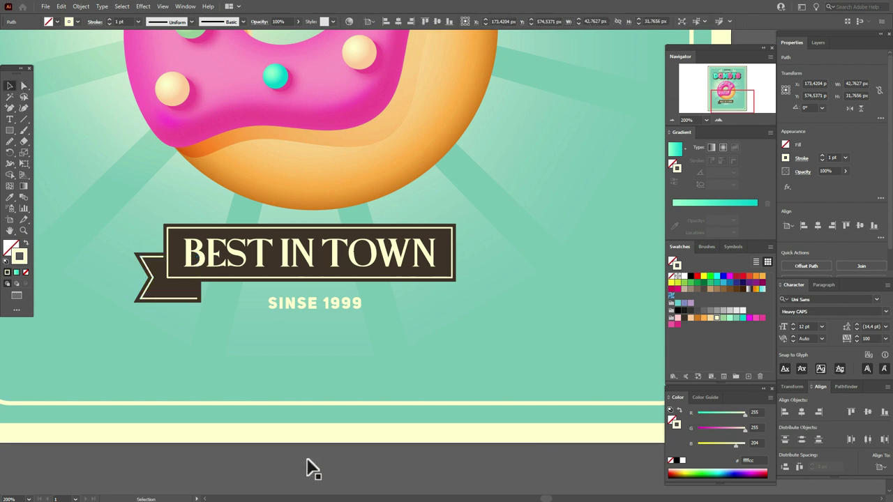
- Group the ribbon tail with its cream outline, and place a vertically reflected copy at the opposite end of the BEST IN TOWN banner
shift+click(195, 296)
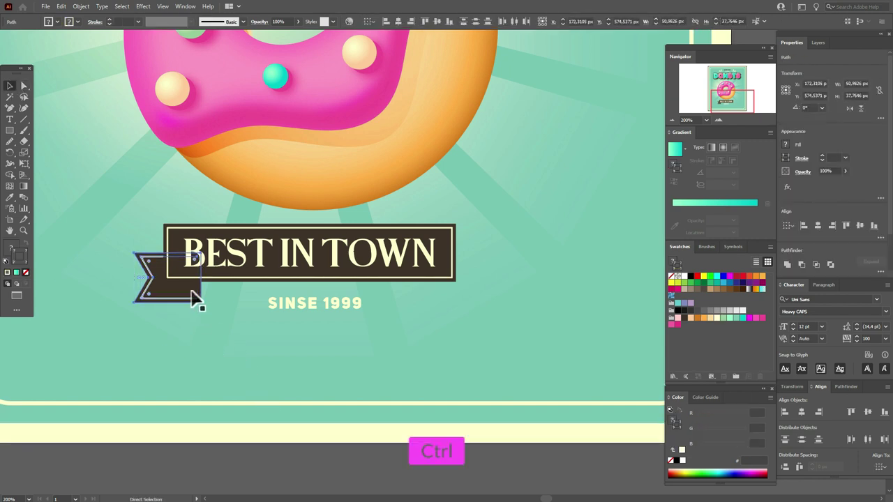
key(ctrl+g)
right_click(193, 293)
mouse_move(255, 396)
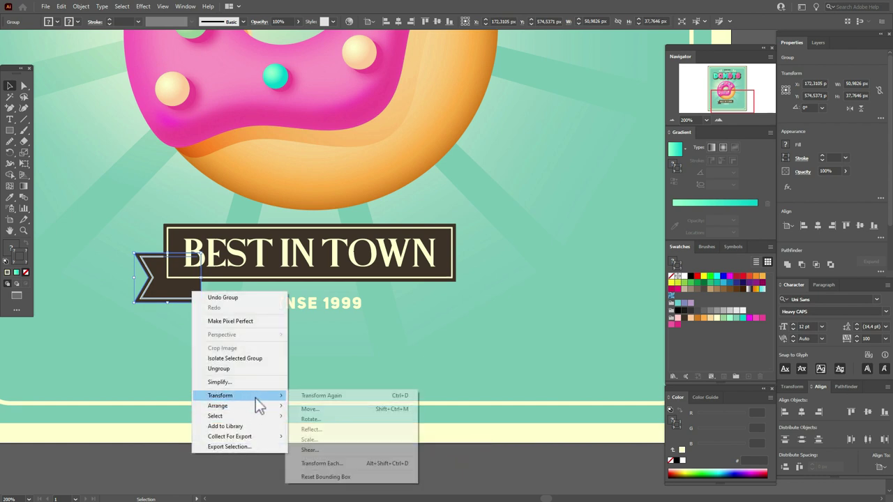
click(356, 431)
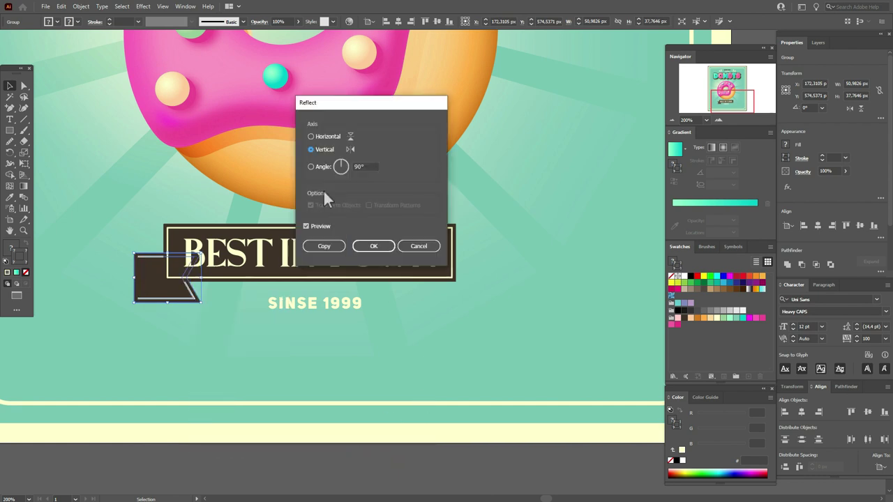
click(337, 250)
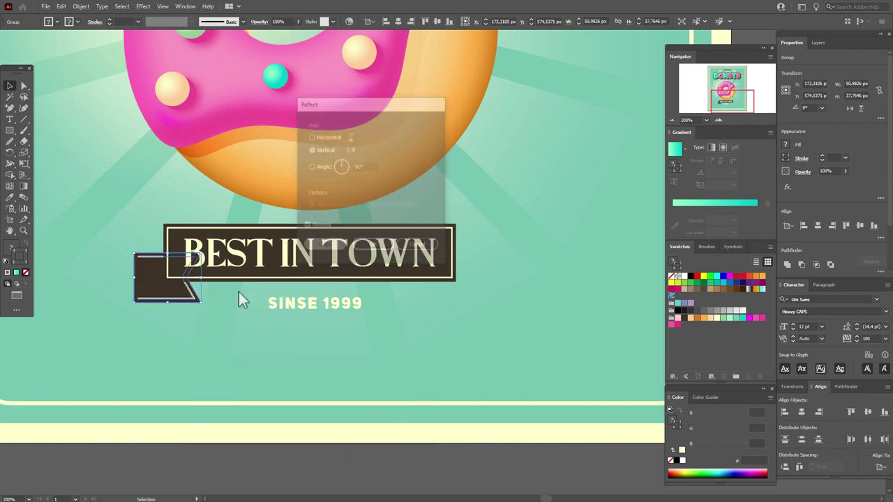
drag(175, 289, 466, 297)
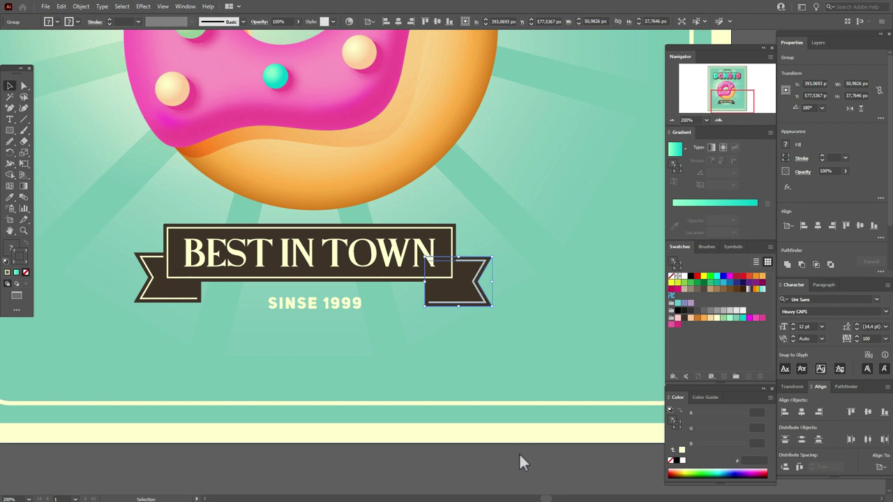
- Align both ribbon tails along their bottom edges and nudge them up 3 px
shift+click(191, 297)
shift+click(192, 297)
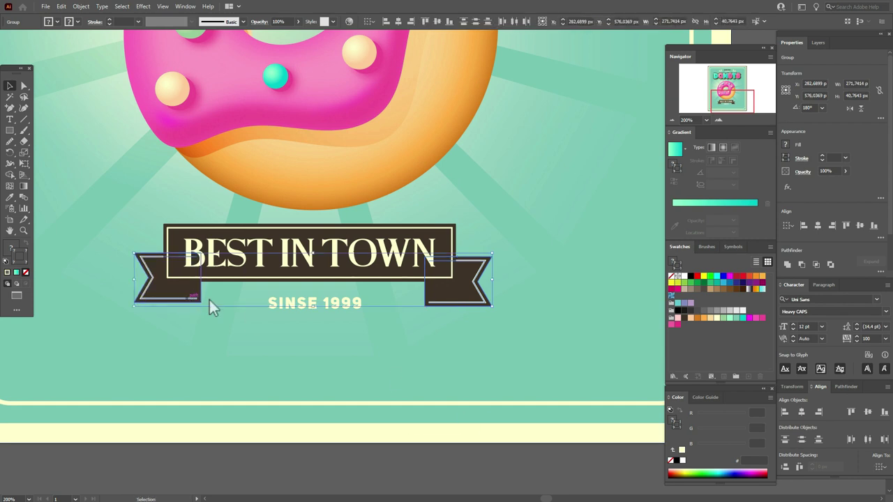
click(884, 412)
key(Up)
key(Up)
key(Up)
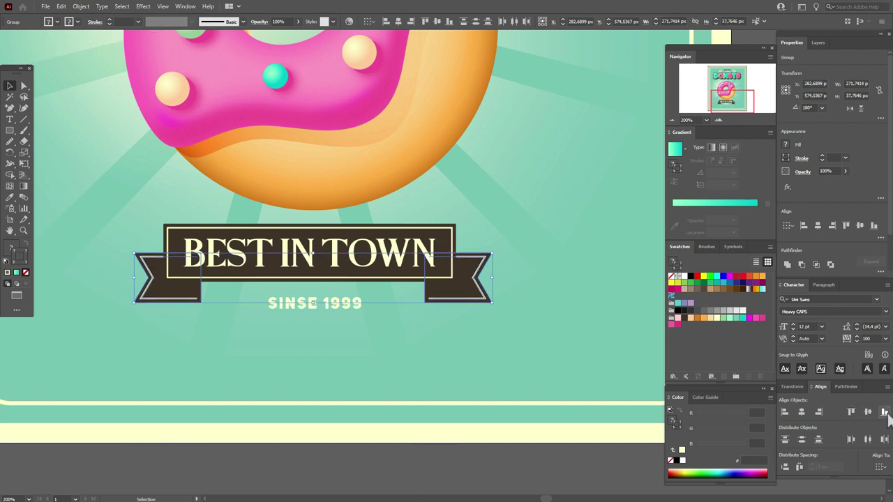
- Enlarge the SINSE 1999 text to about 118 px wide and place it slightly lower beneath the banner
click(344, 308)
shift+click(319, 309)
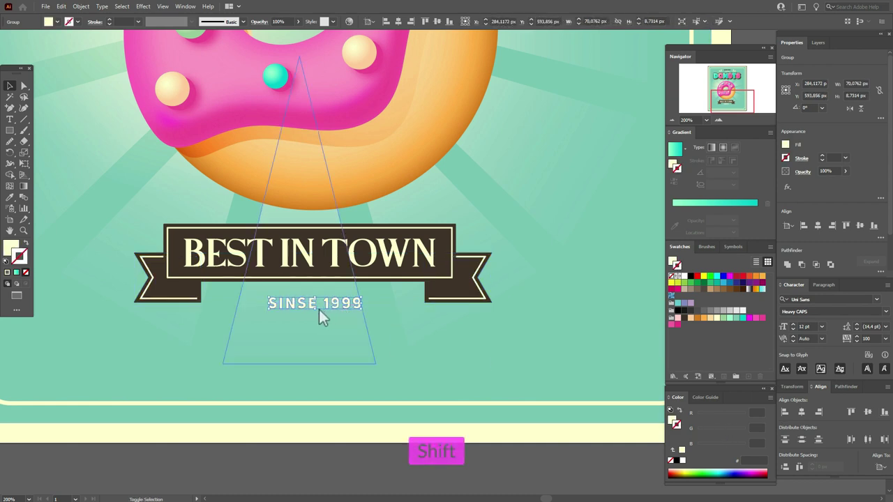
mouse_move(318, 311)
mouse_down()
mouse_move(324, 324)
mouse_move(312, 316)
mouse_up()
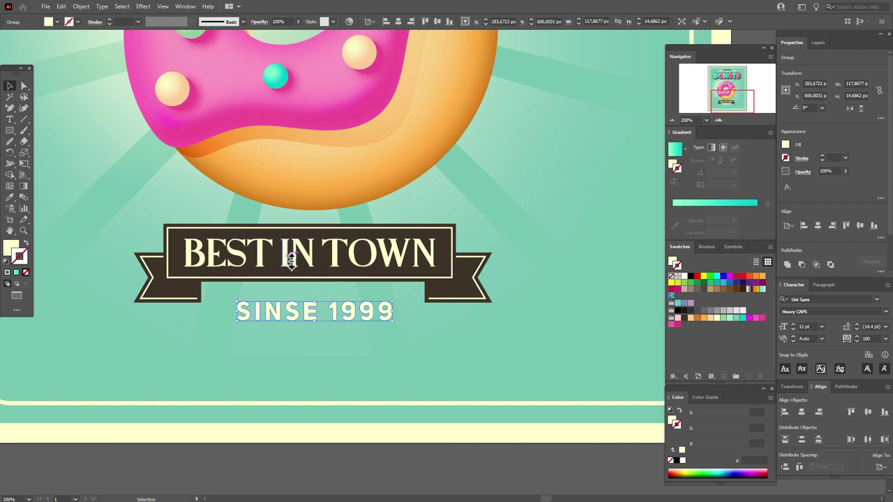
- Select the complete BEST IN TOWN ribbon and the SINSE 1999 text, and move them about 8 px right and 2 px down
click(291, 257)
key(shift)
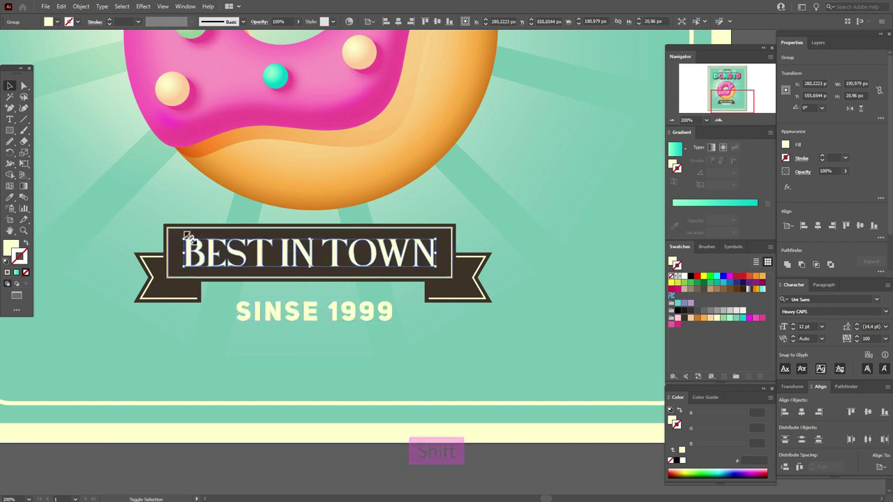
shift+click(189, 232)
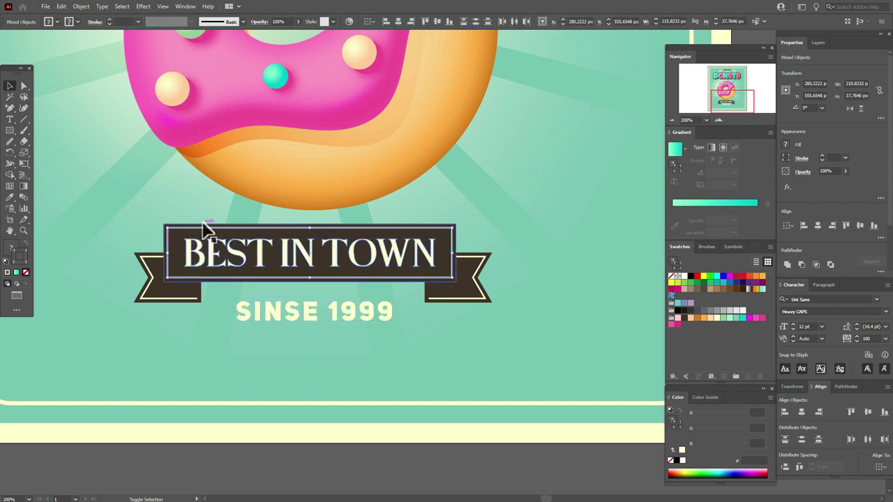
shift+click(164, 276)
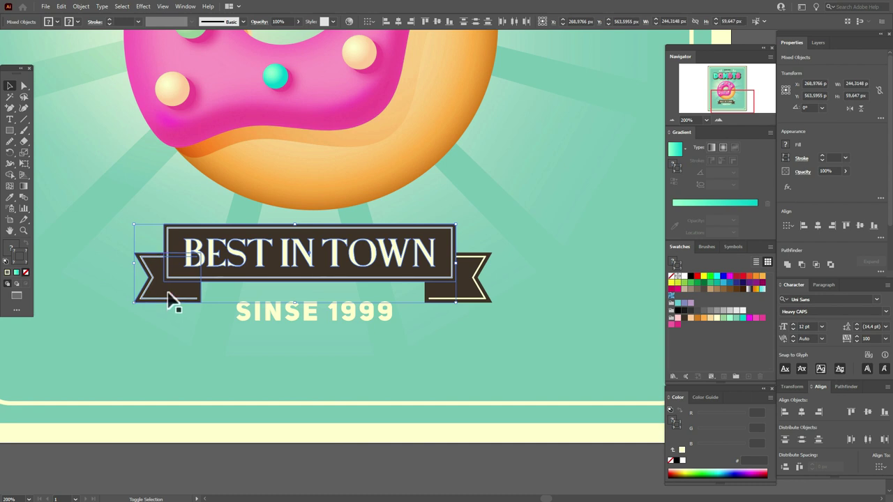
shift+click(371, 319)
drag(363, 283, 360, 292)
key(ctrl+0)
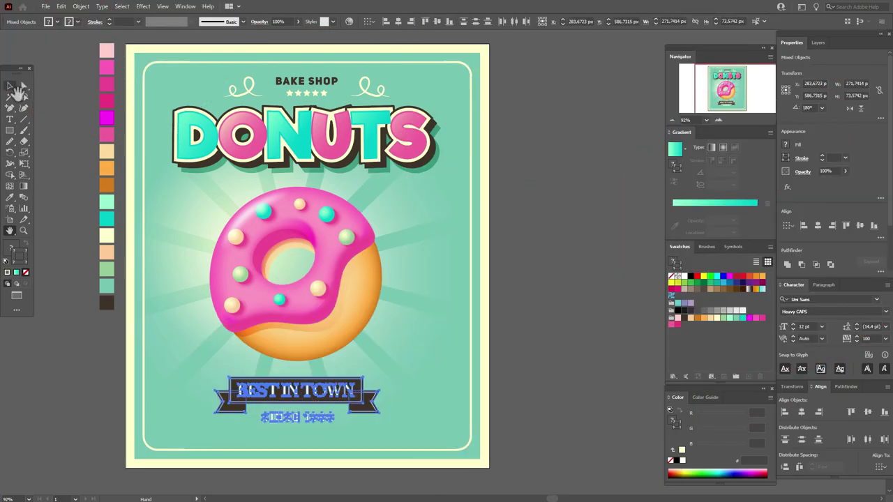
click(11, 87)
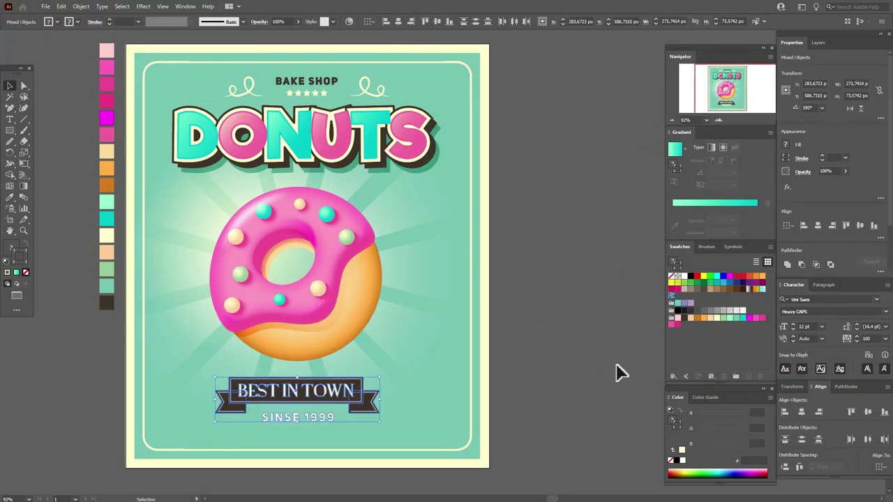
drag(320, 391, 325, 391)
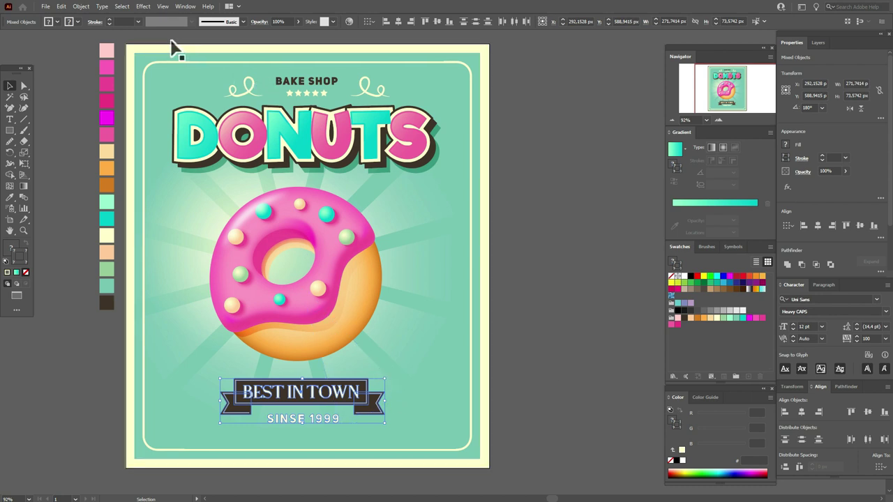
drag(161, 48, 272, 171)
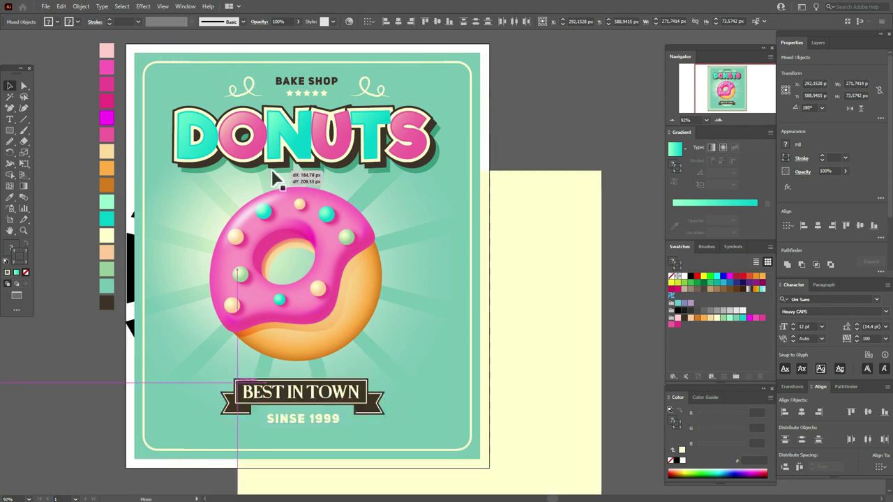
key(ctrl+z)
click(169, 40)
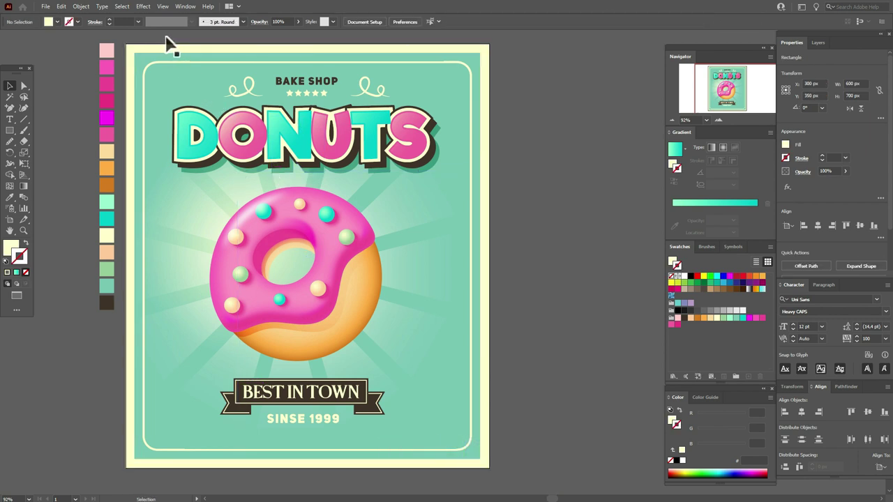
- Select all artwork except the background and cream frame, nudge it about 4 px right and 13 px down, and deselect it
key(ctrl+a)
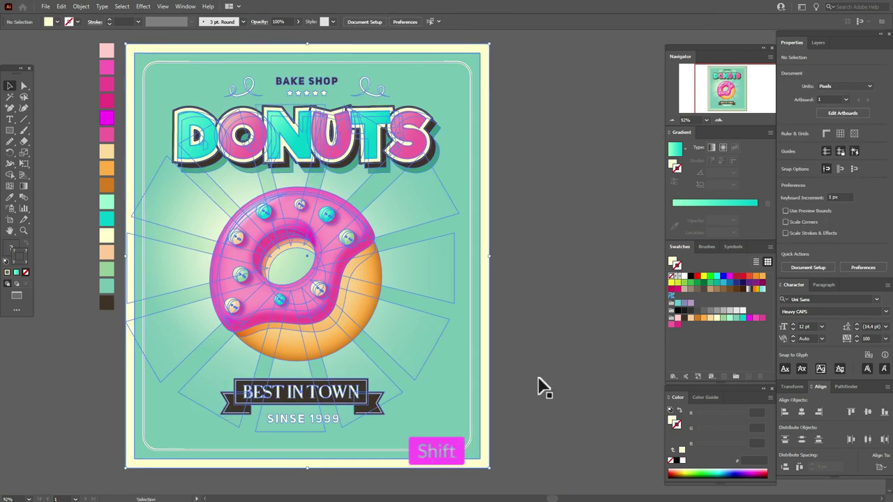
shift+click(465, 431)
shift+click(471, 438)
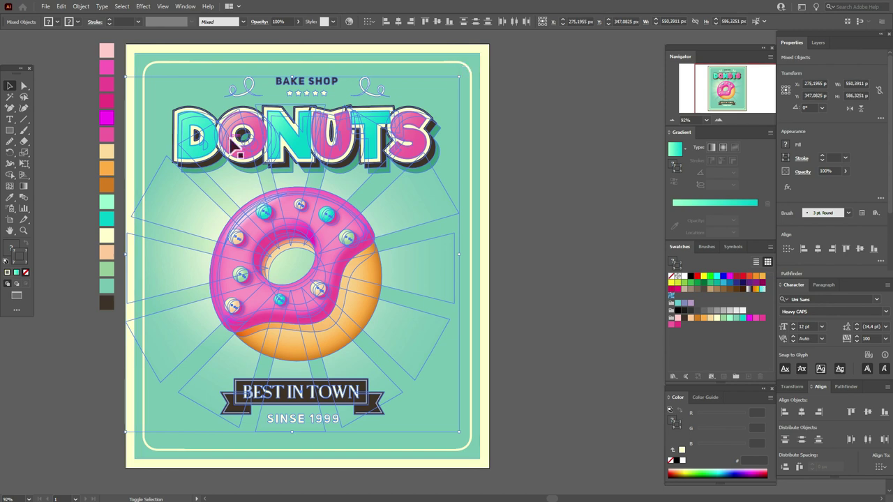
drag(233, 145, 257, 150)
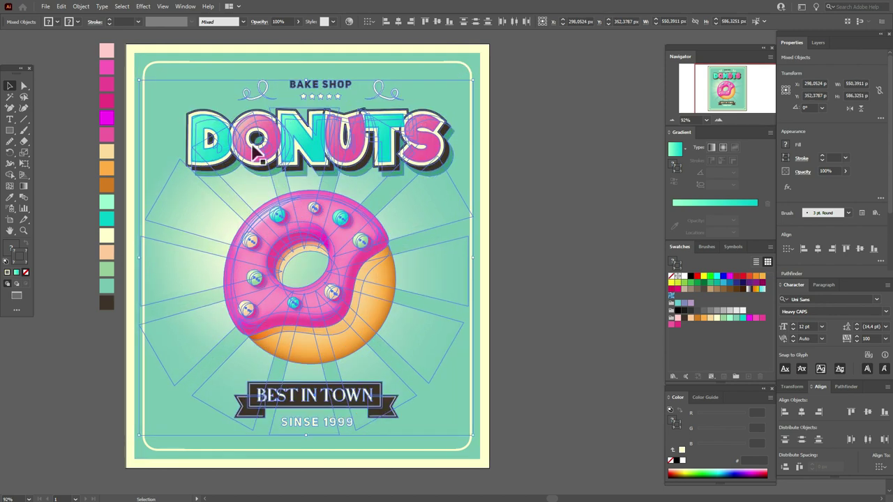
key(ctrl+z)
key(Down)
key(Down)
key(Down)
key(Down)
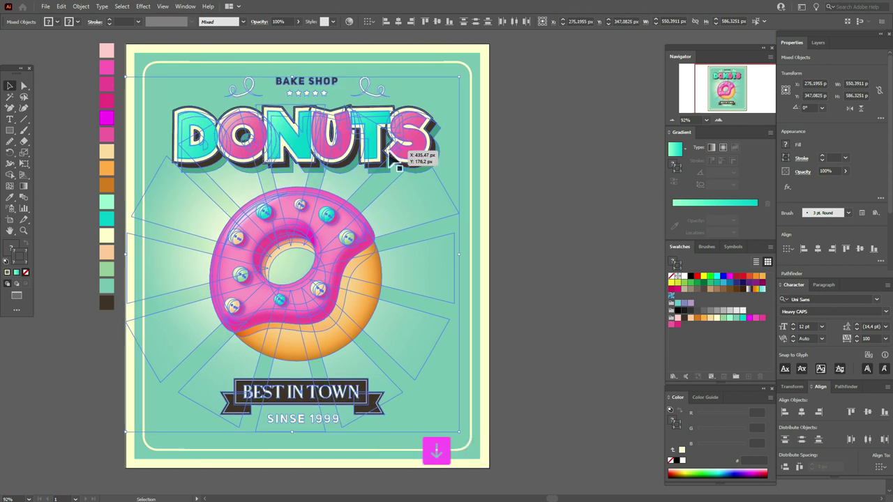
key(Down)
key(Down)
key(Down)
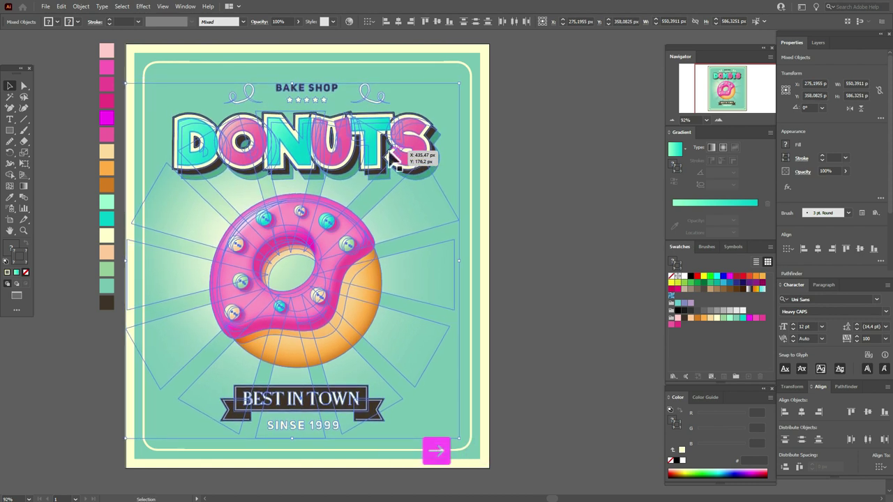
key(Right)
key(Right)
key(Down)
key(Down)
key(Down)
key(Down)
key(Left)
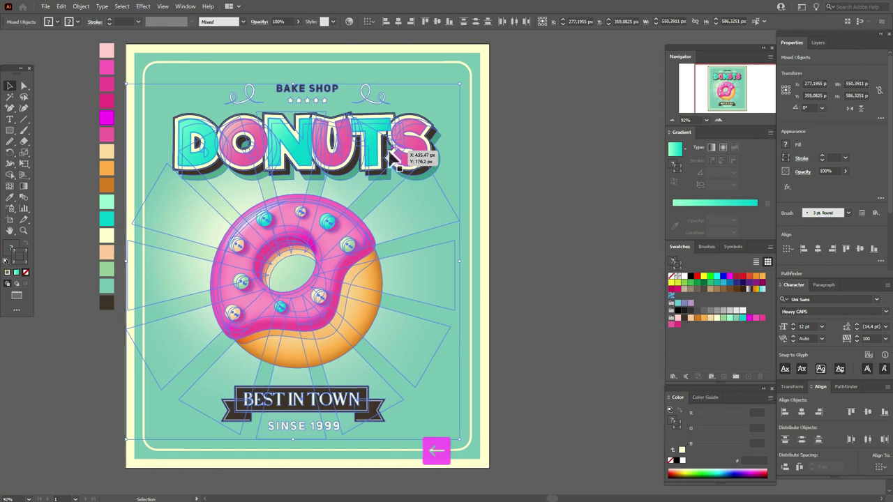
key(Left)
key(Right)
key(Right)
key(Right)
key(Right)
key(Right)
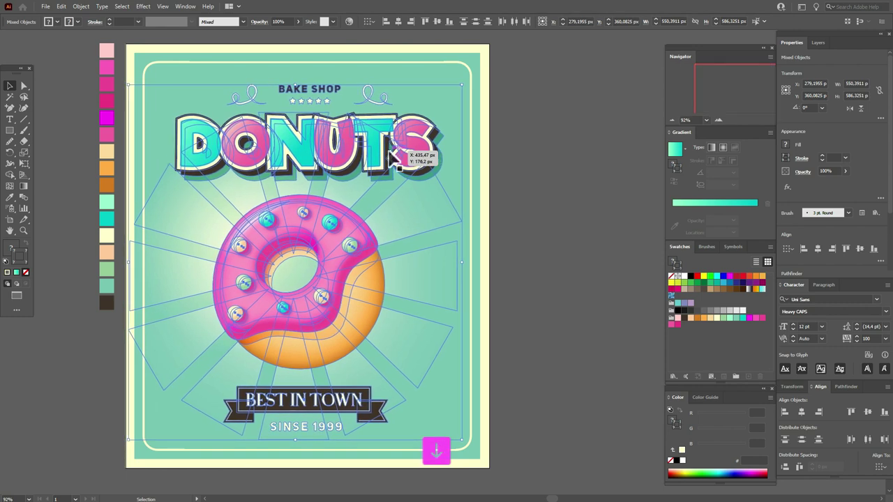
key(Down)
key(ctrl+shift+a)
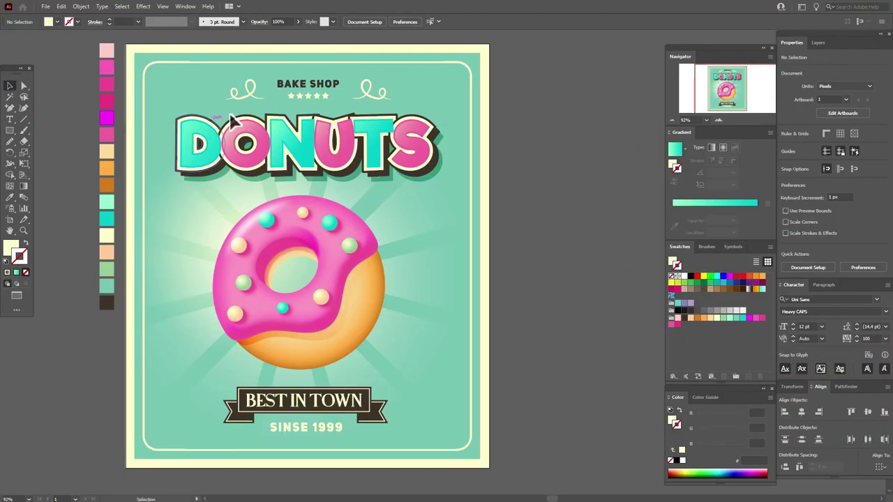
- Ungroup the DONUTS title and its nested lettering group to free the individual letters and outlines
click(234, 122)
right_click(232, 120)
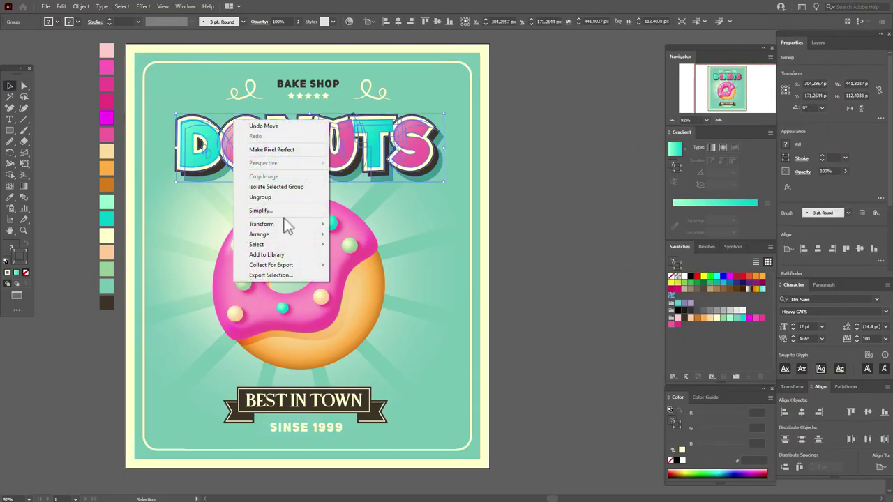
click(419, 201)
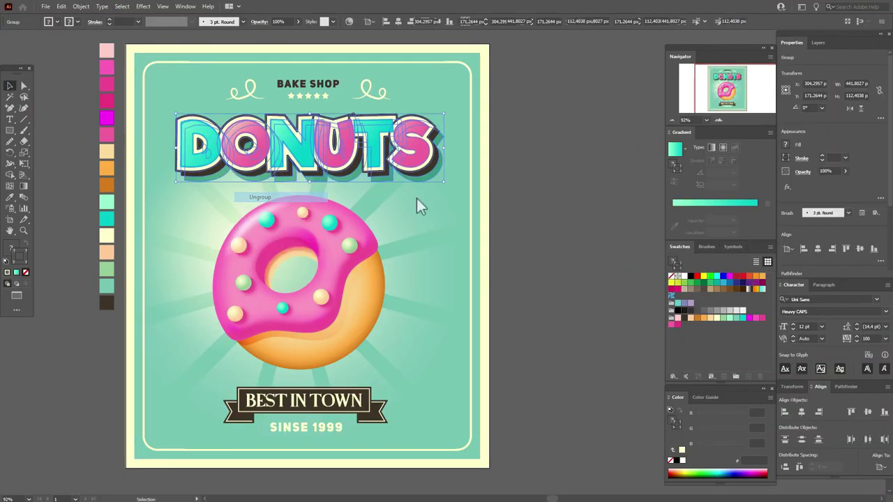
click(228, 128)
right_click(235, 117)
click(263, 194)
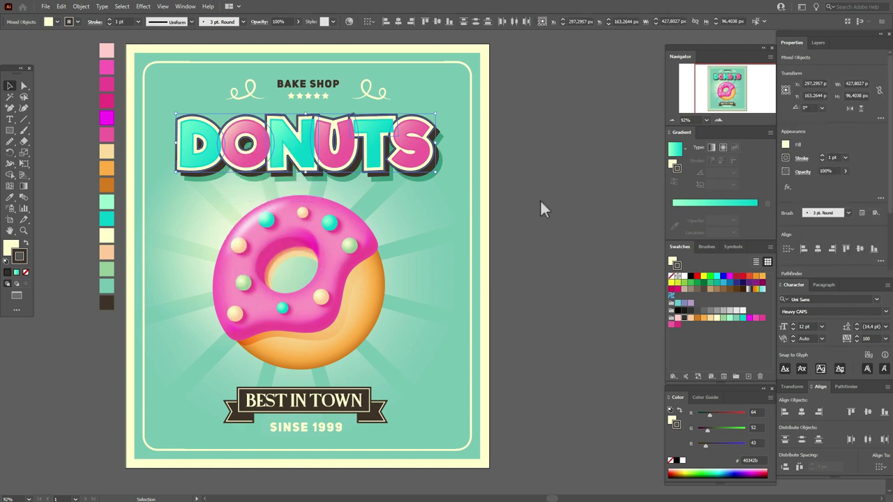
- Bring the pink letter O and its cream outline to the front of the DONUTS lettering
click(250, 127)
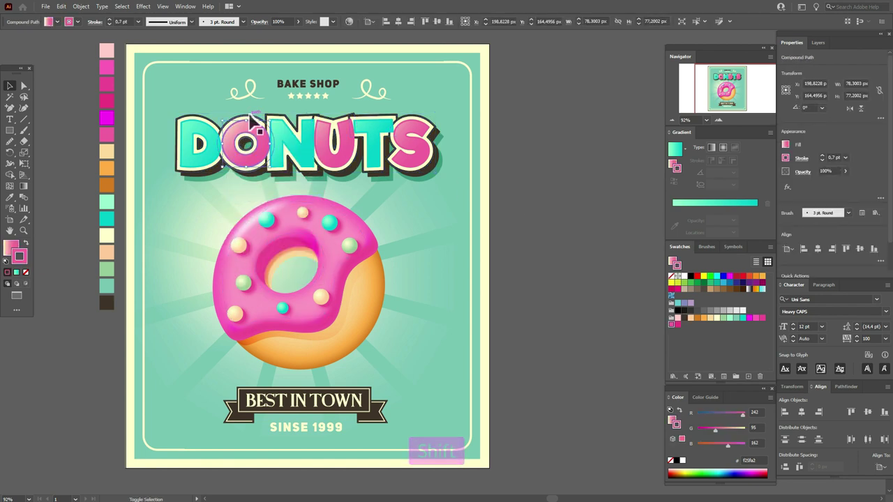
shift+click(306, 145)
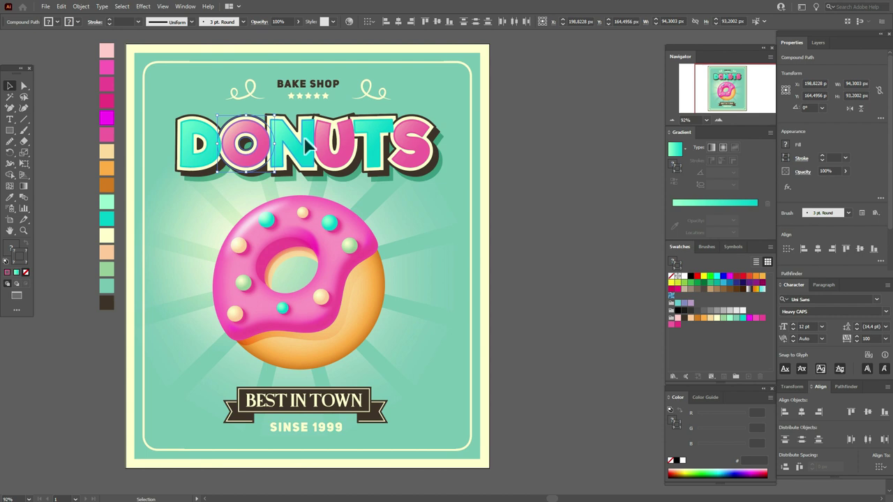
right_click(305, 144)
mouse_move(389, 239)
click(433, 232)
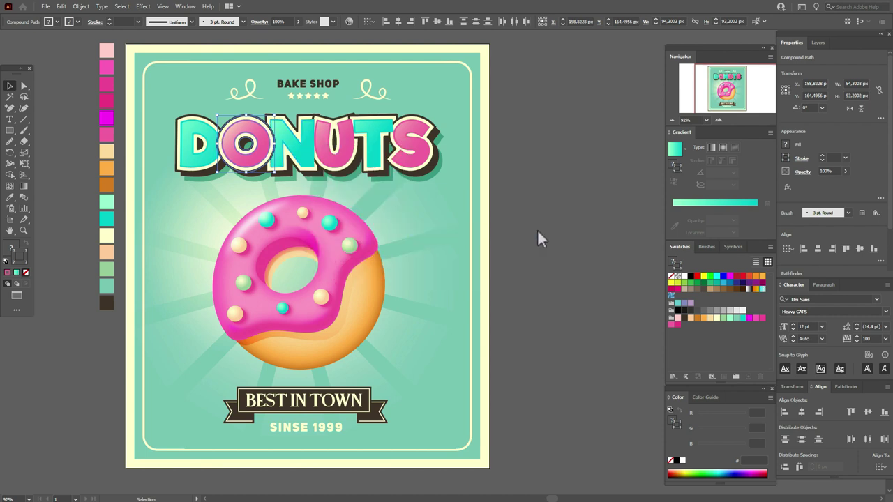
click(539, 234)
- Bring the pink letter U and its cream outline to the front of the DONUTS lettering
shift+click(332, 129)
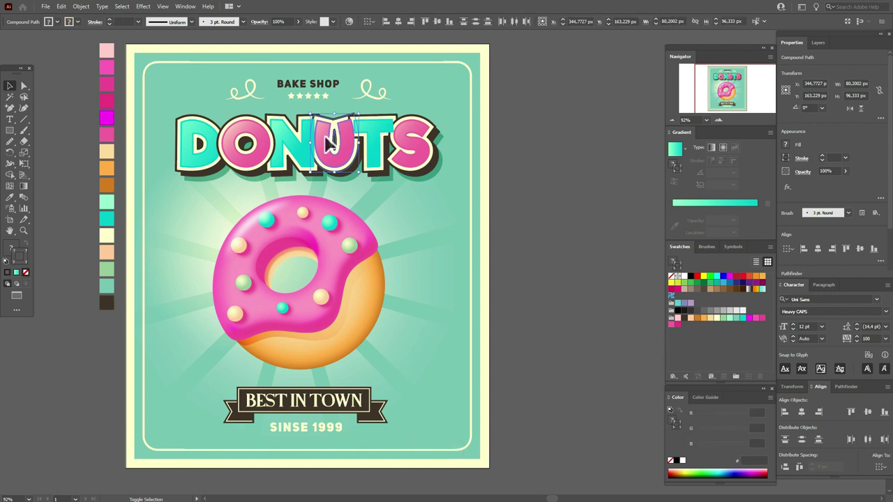
right_click(325, 137)
mouse_move(404, 235)
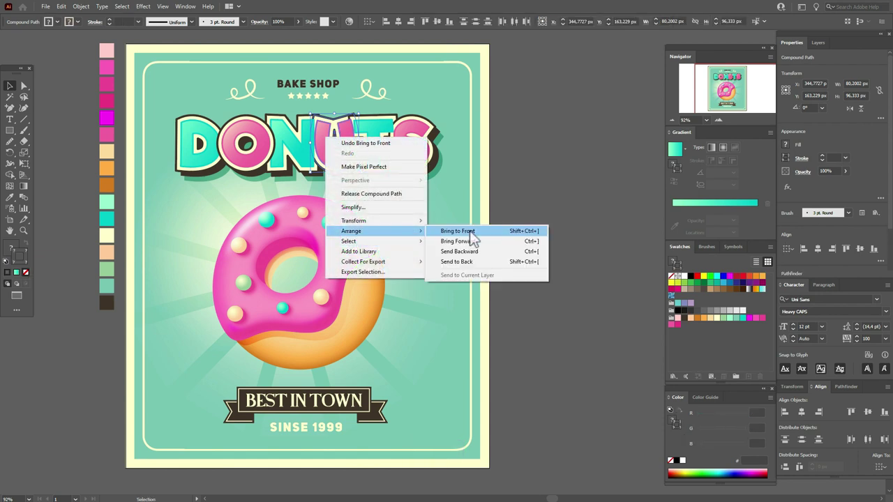
click(475, 231)
click(538, 220)
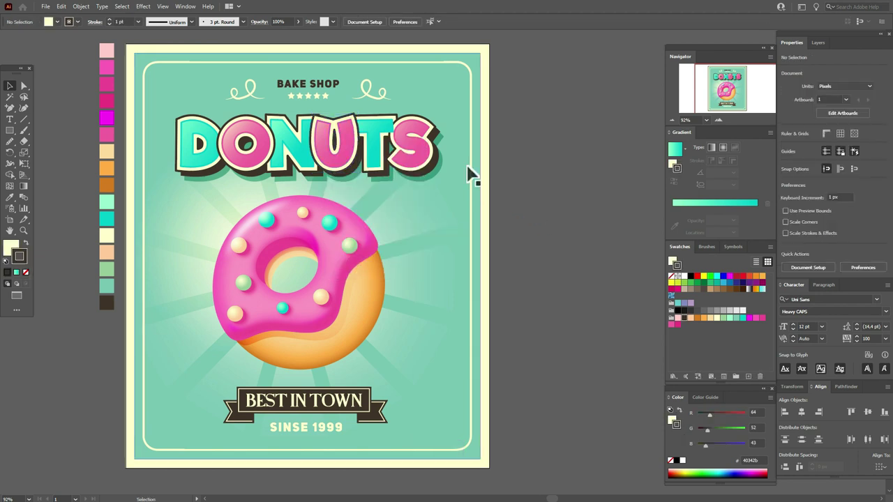
- Bring the pink letter S and its cream outline to the front of the DONUTS lettering
click(424, 138)
key(shift)
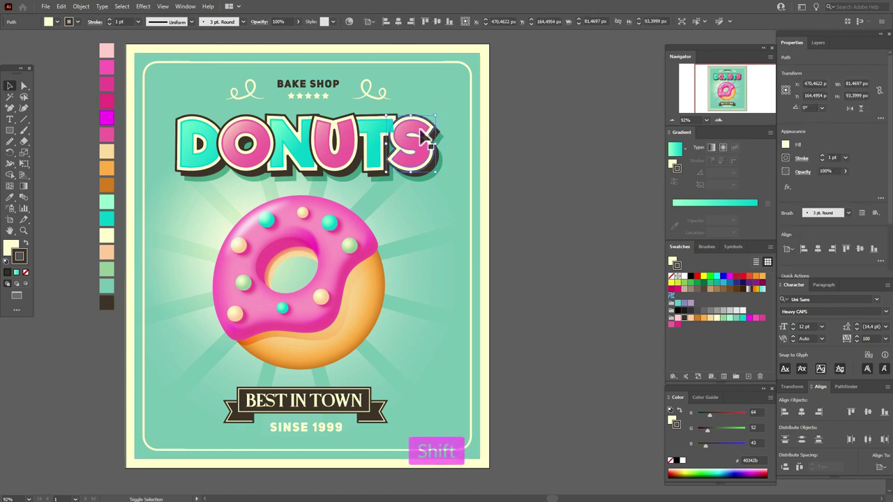
shift+click(424, 138)
right_click(421, 131)
mouse_move(492, 236)
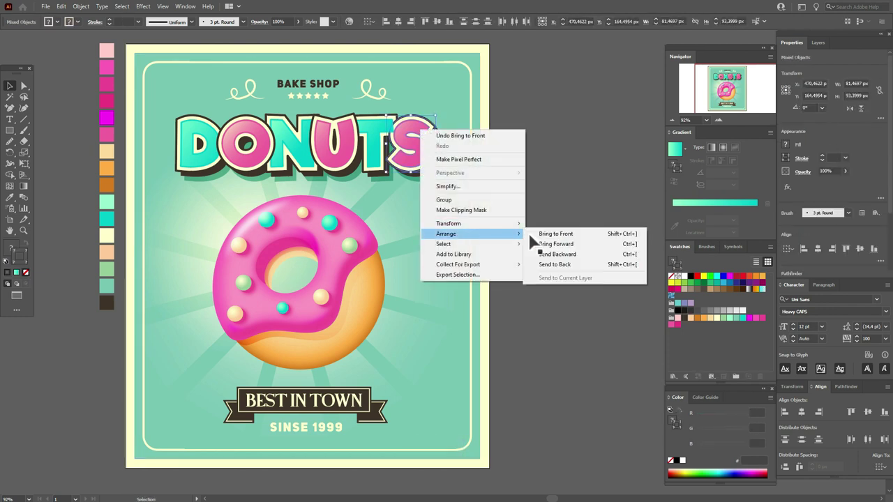
click(532, 235)
click(545, 226)
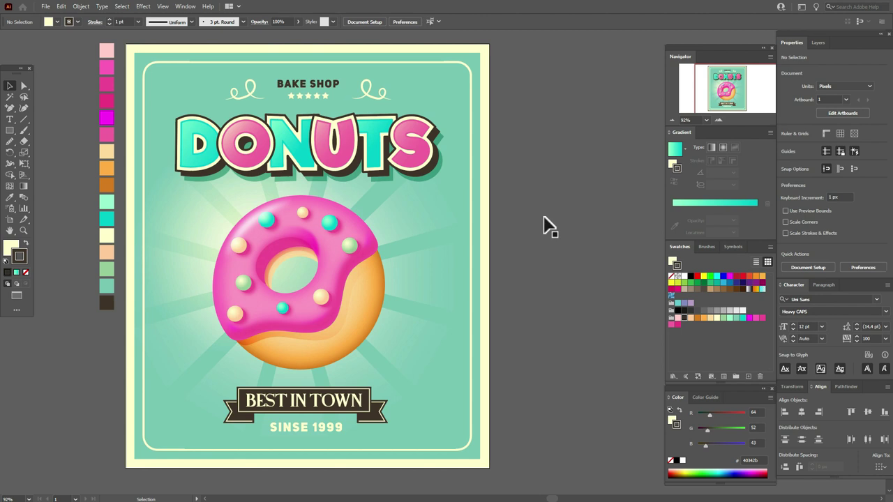
- Group the BEST IN TOWN ribbon with the SINSE 1999 text, leaving the background, rays and frames out
click(415, 391)
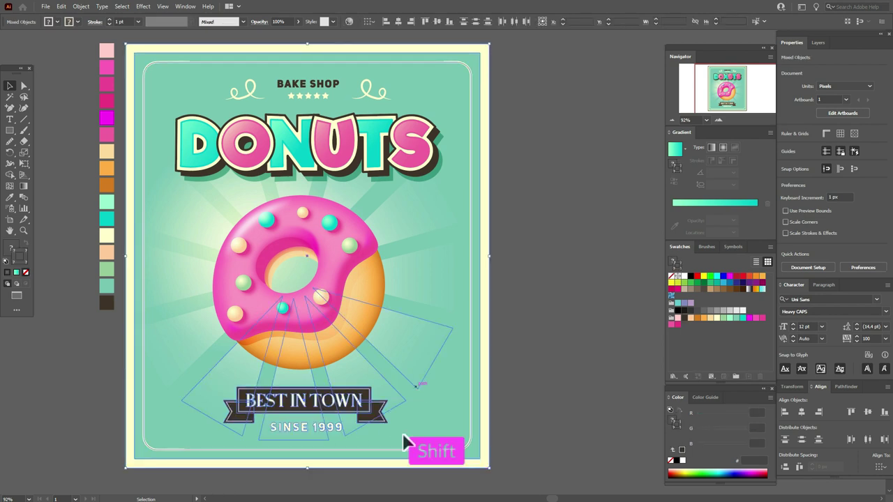
shift+click(253, 375)
shift+click(374, 367)
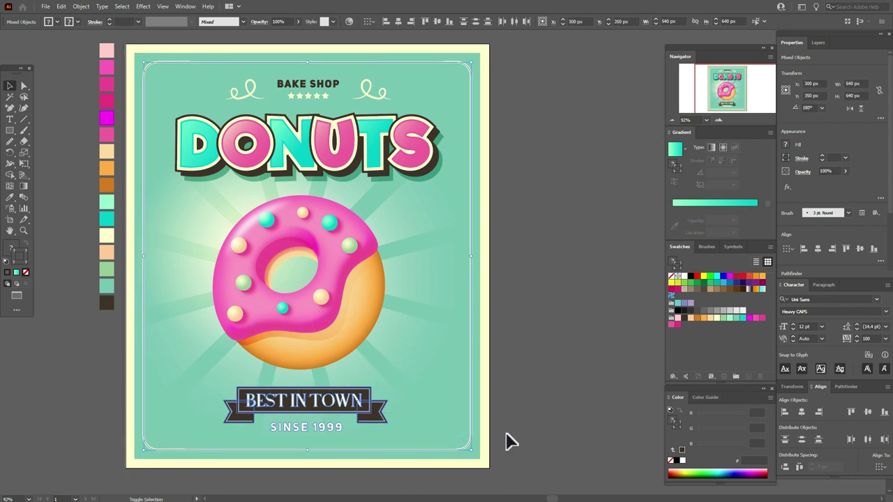
shift+click(468, 457)
key(ctrl+g)
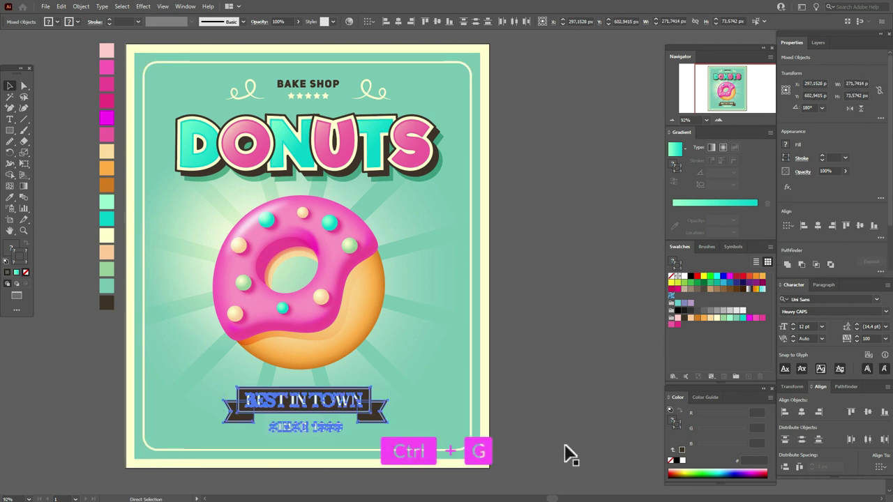
- Align the donut and the BEST IN TOWN ribbon group to each other by their horizontal centres
click(320, 314)
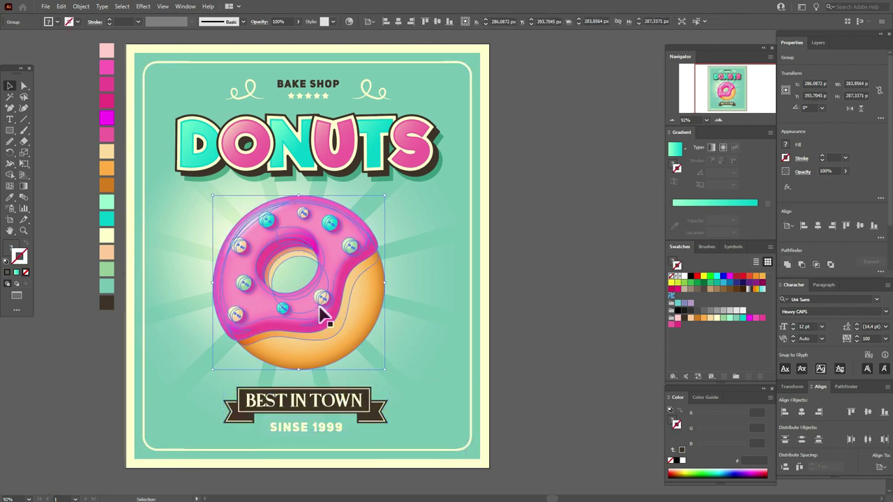
shift+click(318, 401)
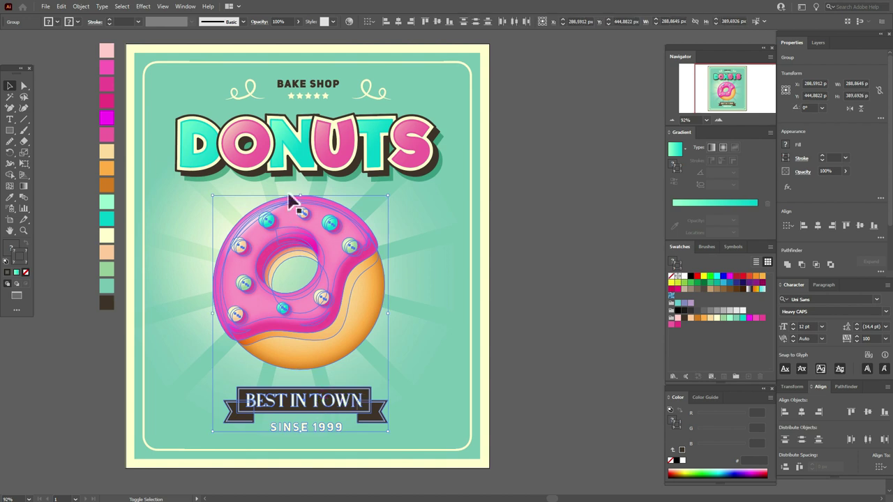
shift+click(296, 166)
shift+click(296, 166)
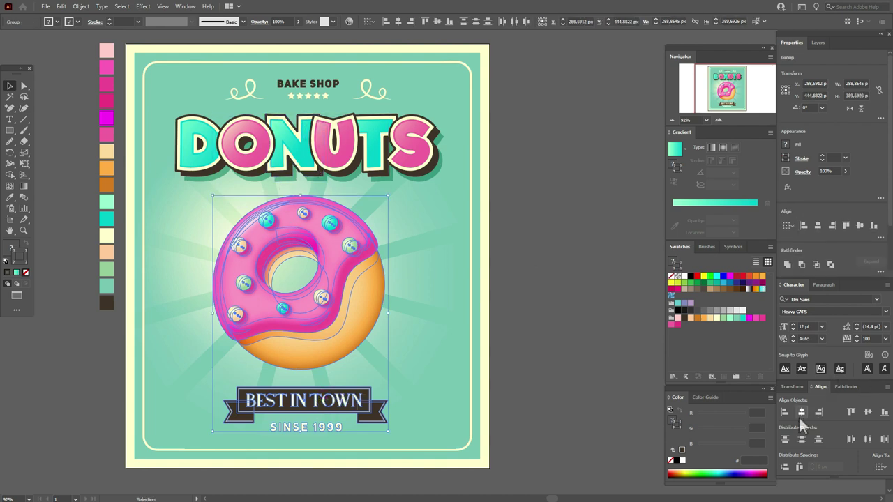
click(802, 413)
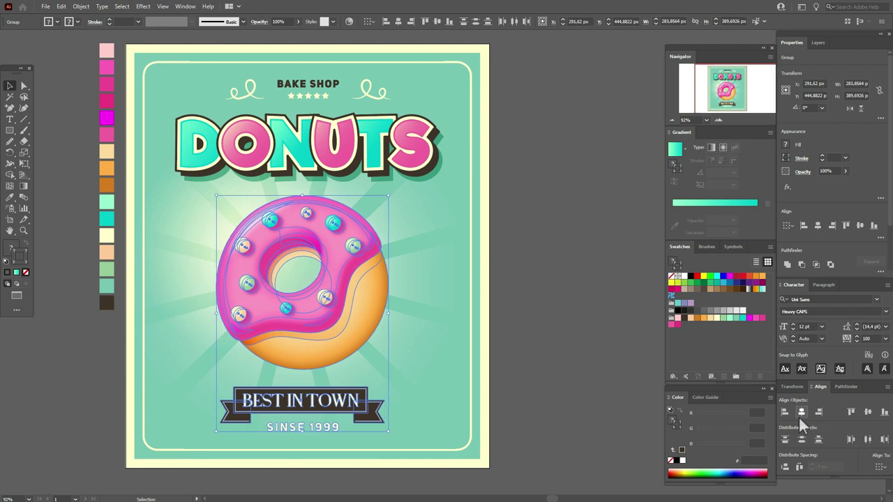
- Group all parts of the DONUTS lettering, and separately group the BAKE SHOP heading with its stars and swirls
shift+click(170, 179)
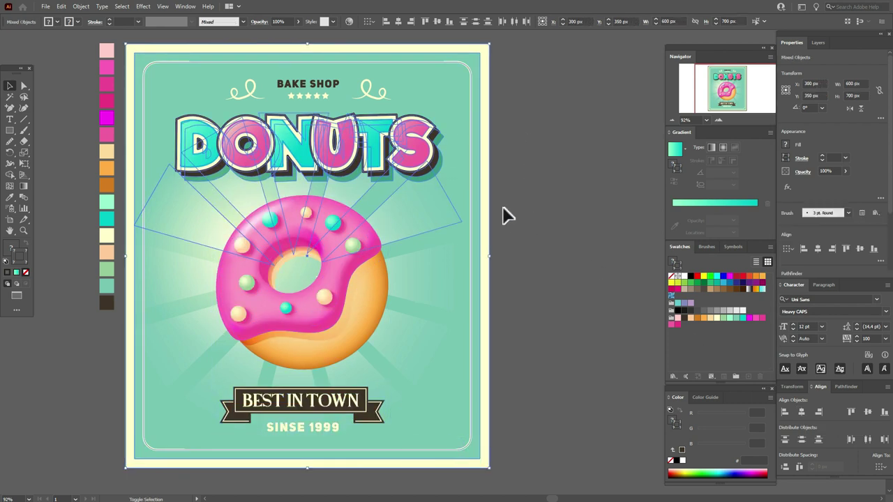
shift+click(301, 201)
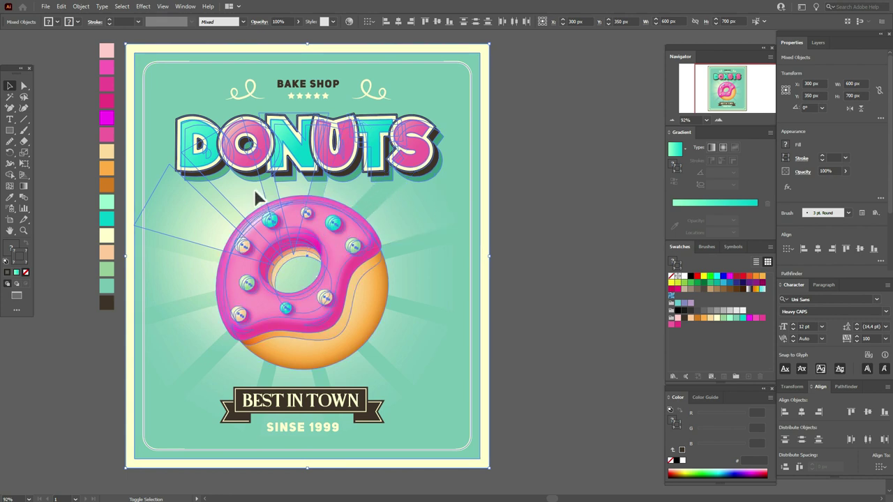
shift+click(347, 256)
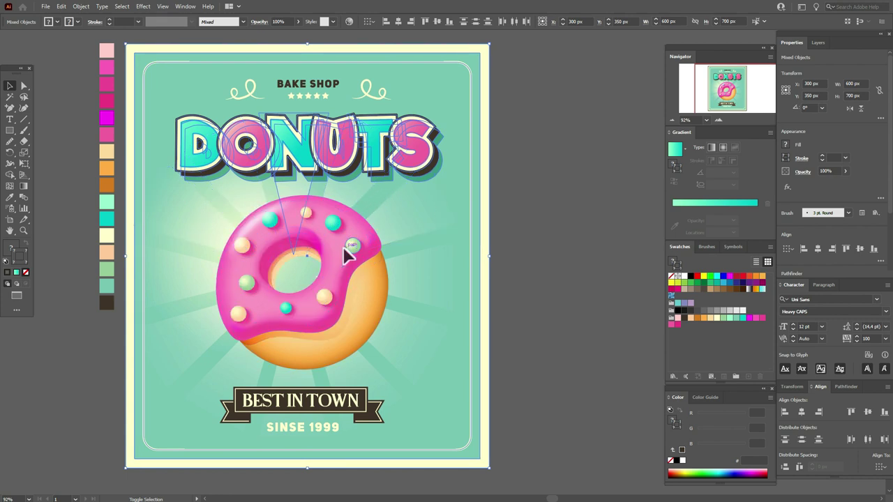
shift+click(469, 211)
shift+click(489, 204)
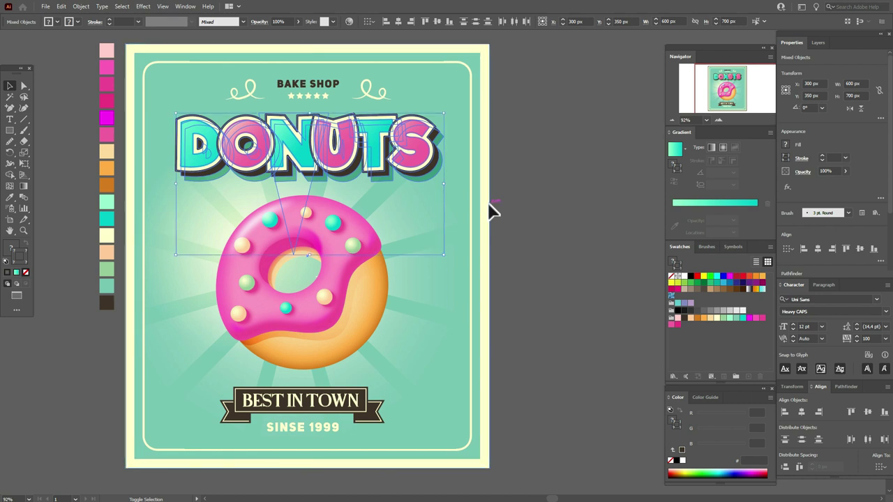
shift+click(286, 194)
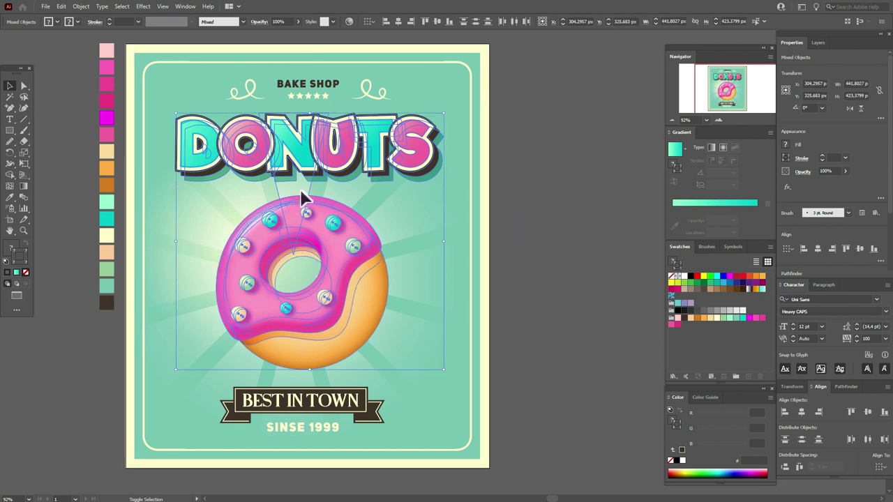
shift+click(301, 193)
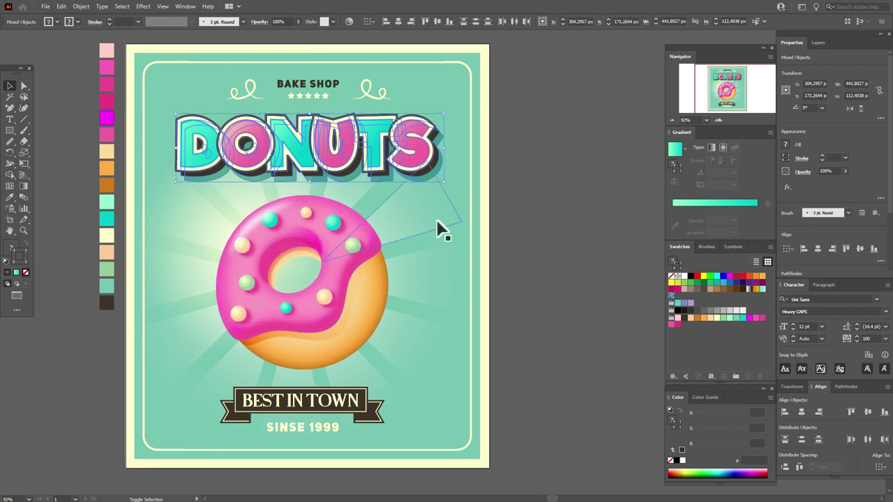
key(ctrl+g)
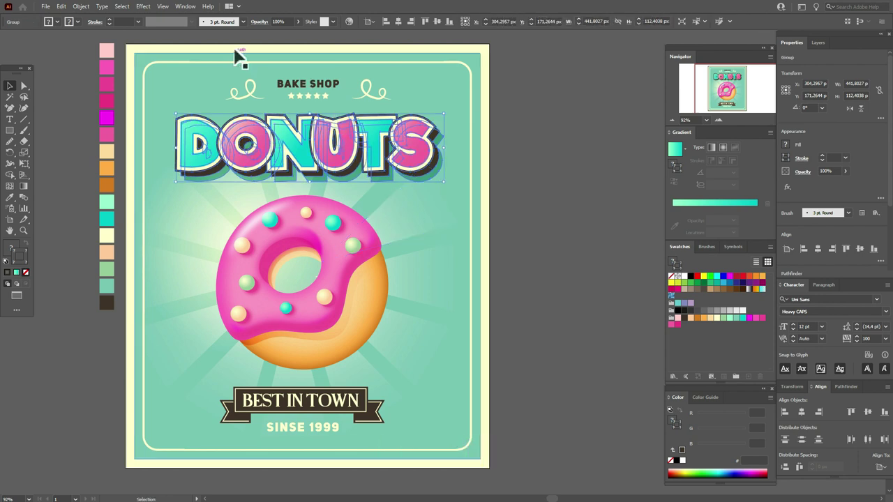
shift+click(394, 106)
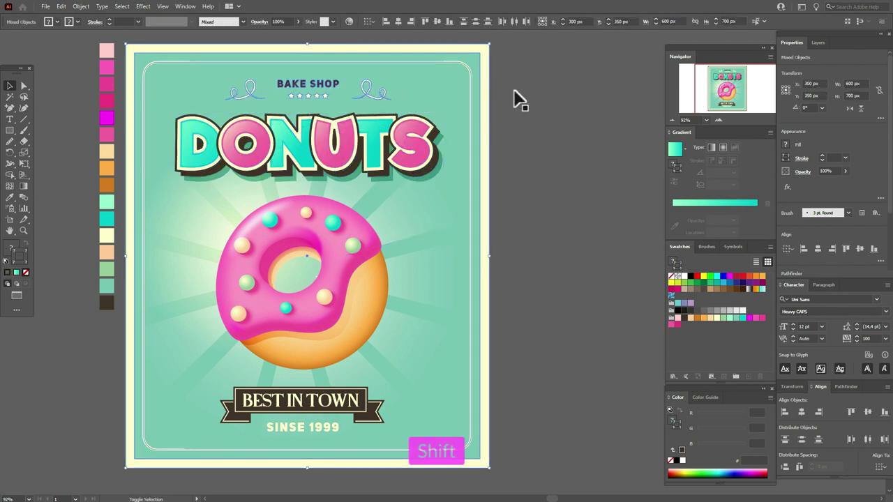
key(ctrl+g)
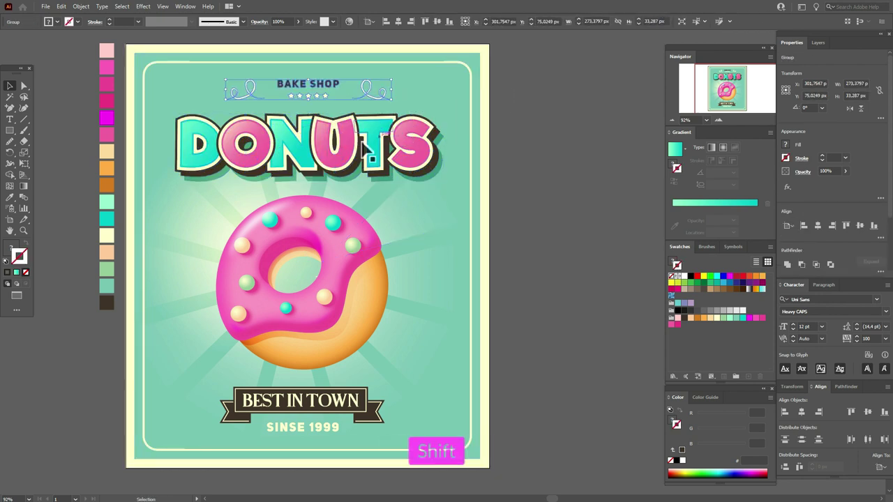
- Align the BAKE SHOP heading, DONUTS title, donut and ribbon groups by their horizontal centres
shift+click(365, 148)
shift+click(342, 244)
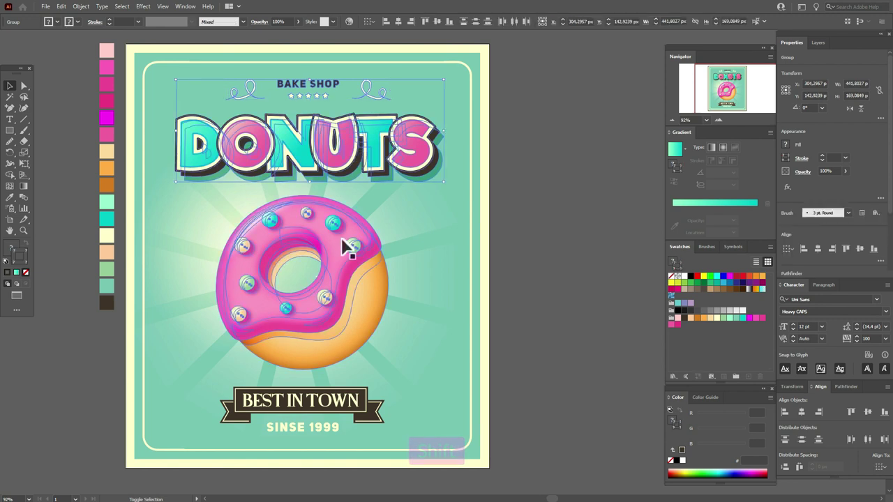
shift+click(342, 412)
click(802, 412)
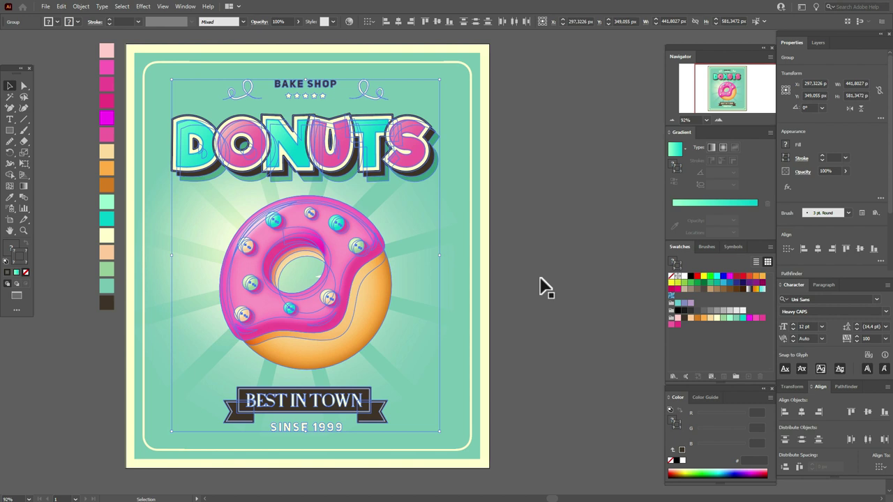
- Nudge the aligned heading, title, donut and ribbon a net 1 px right and 1 px down, and deselect them
key(Right)
key(Right)
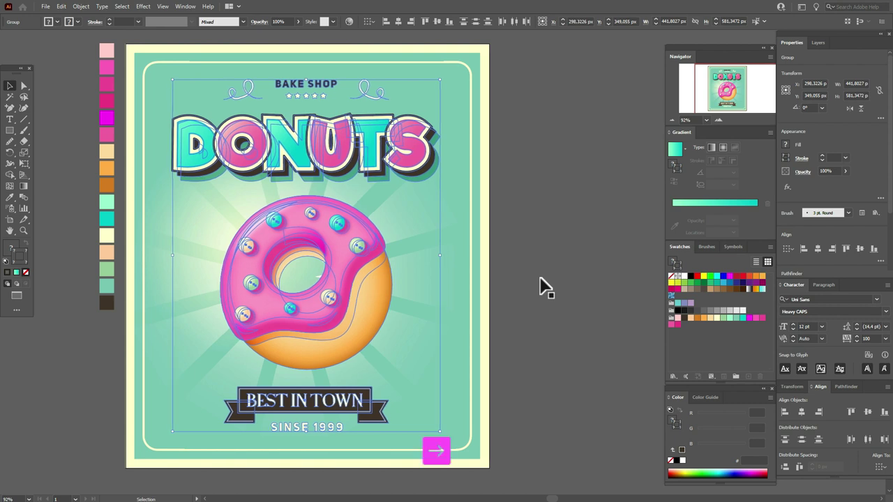
key(Down)
key(Right)
key(Right)
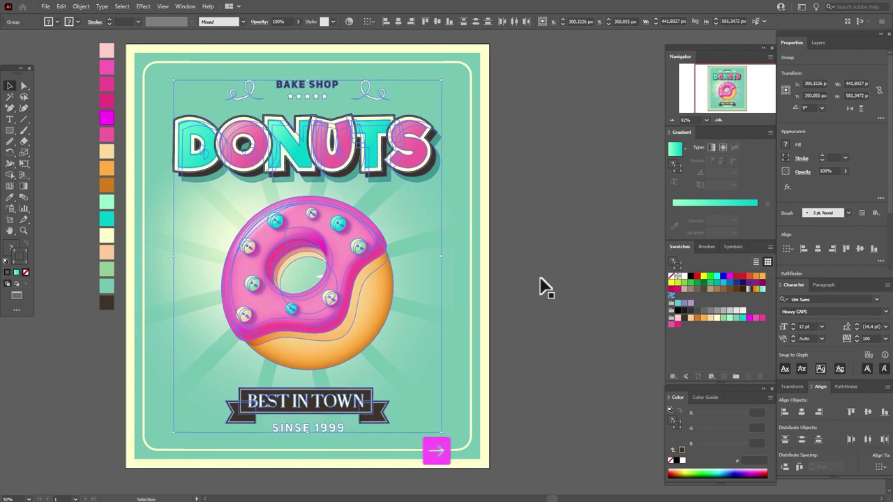
key(Left)
key(Left)
key(Left)
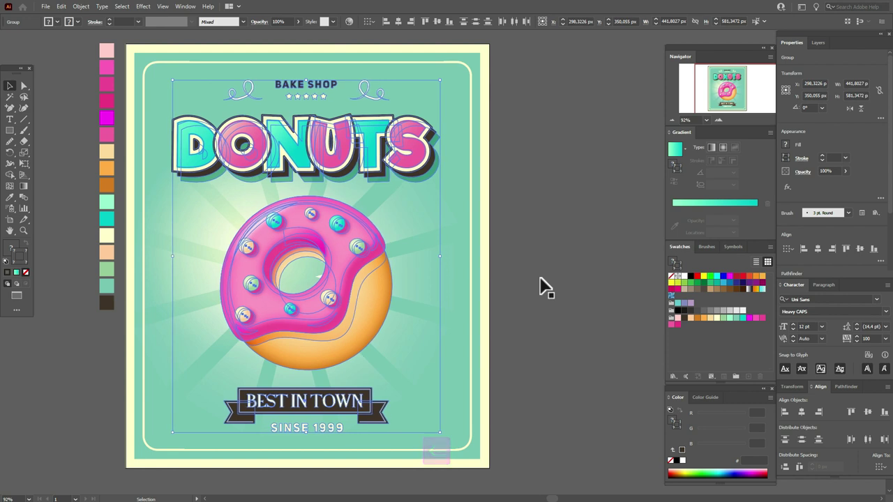
click(545, 286)
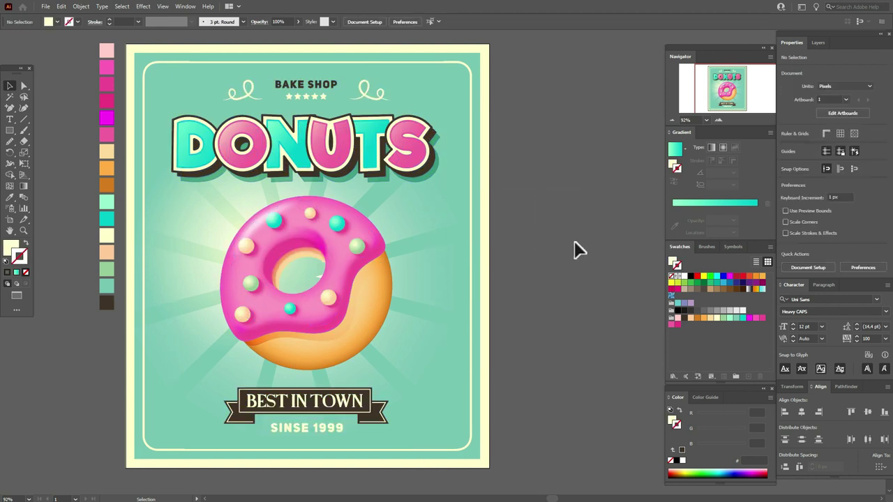
- Group the background, sunburst rays and cream frames, excluding the heading, title, donut and ribbon
click(456, 465)
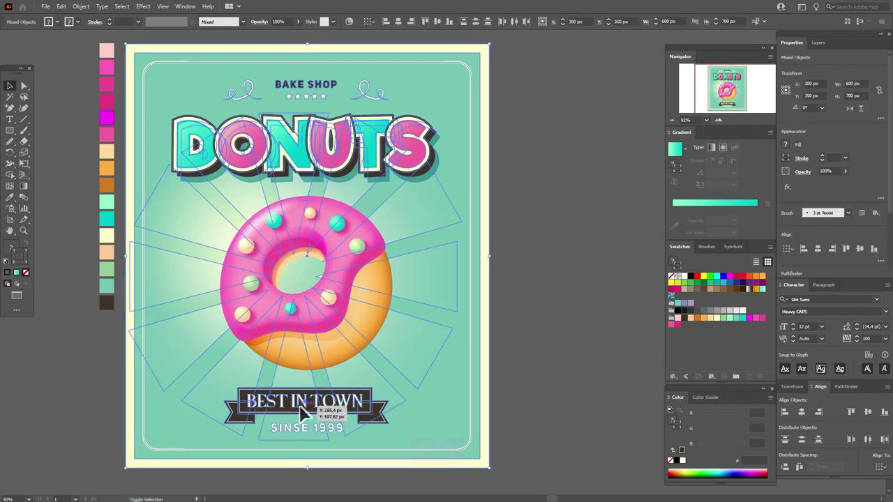
shift+click(302, 165)
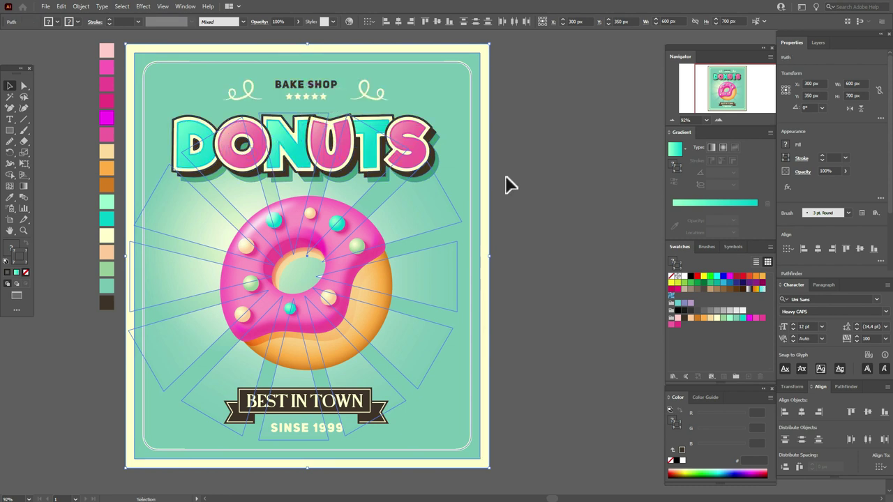
key(ctrl+g)
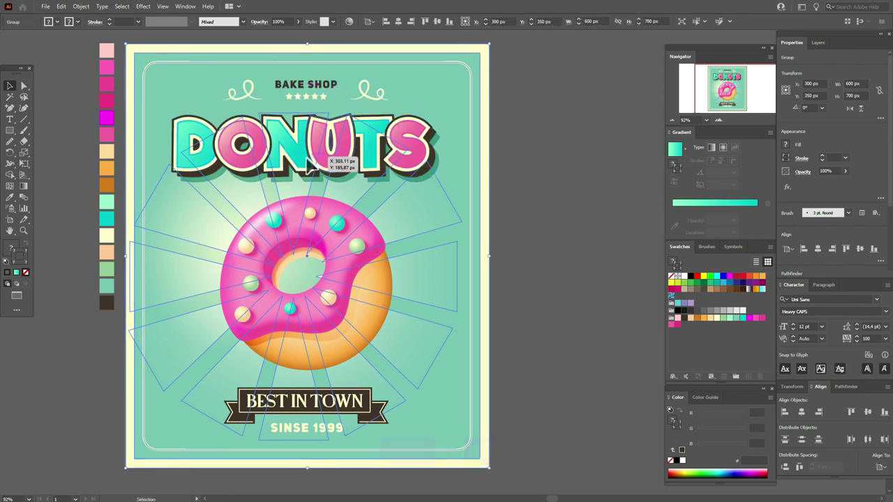
- Group the heading, title, donut and ribbon together, and align this group with the background group by horizontal centre
click(310, 164)
shift+click(303, 86)
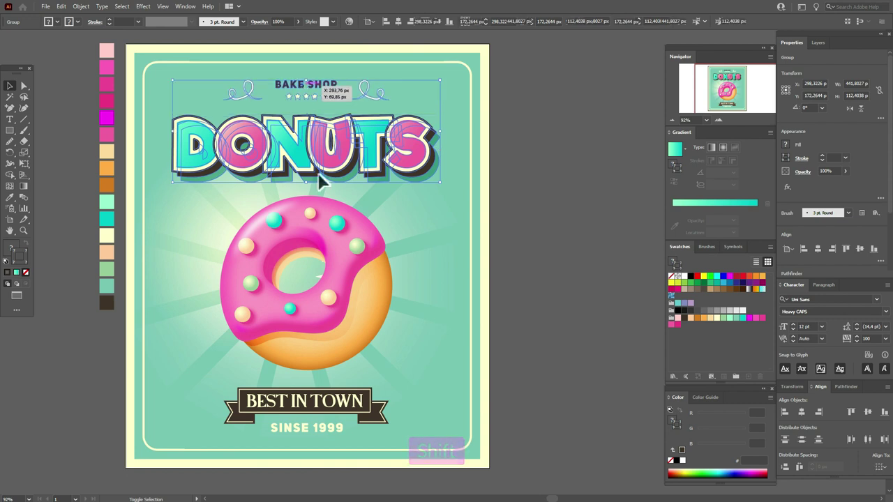
shift+click(318, 222)
shift+click(378, 409)
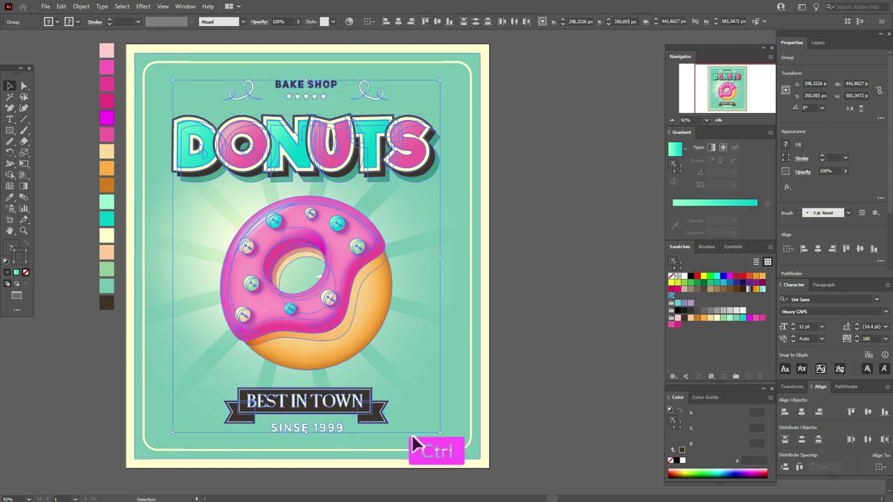
key(ctrl+g)
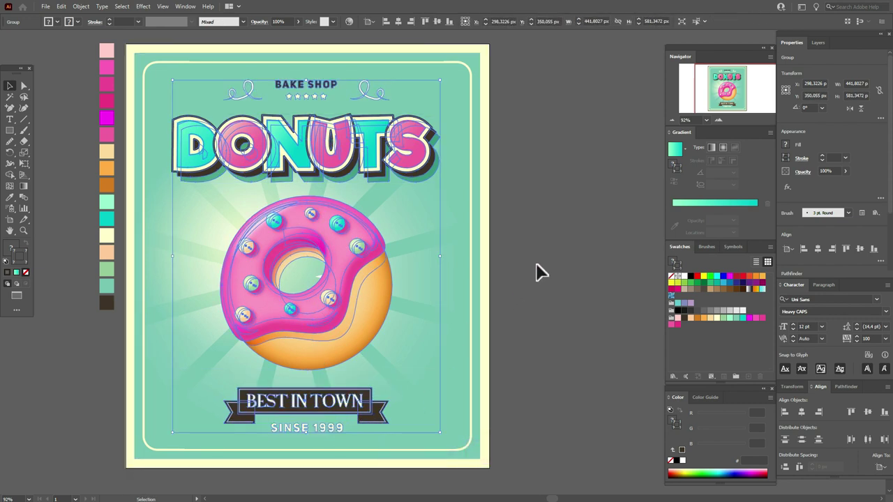
shift+click(480, 468)
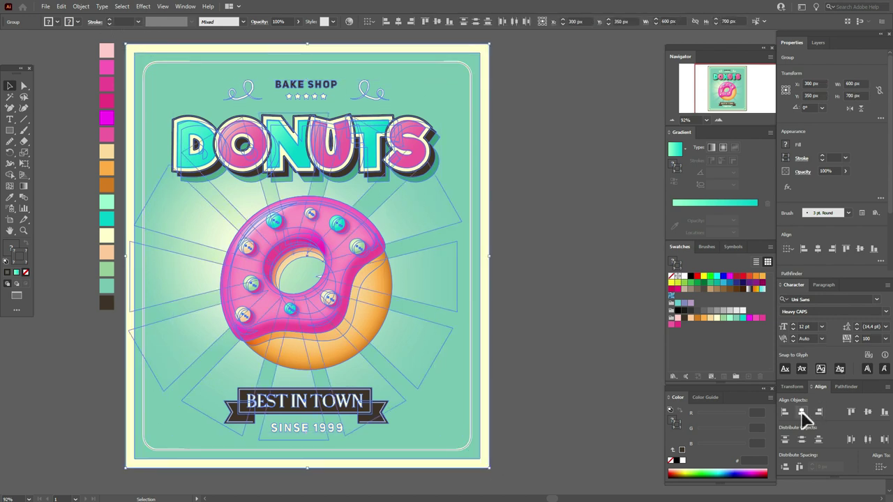
click(803, 412)
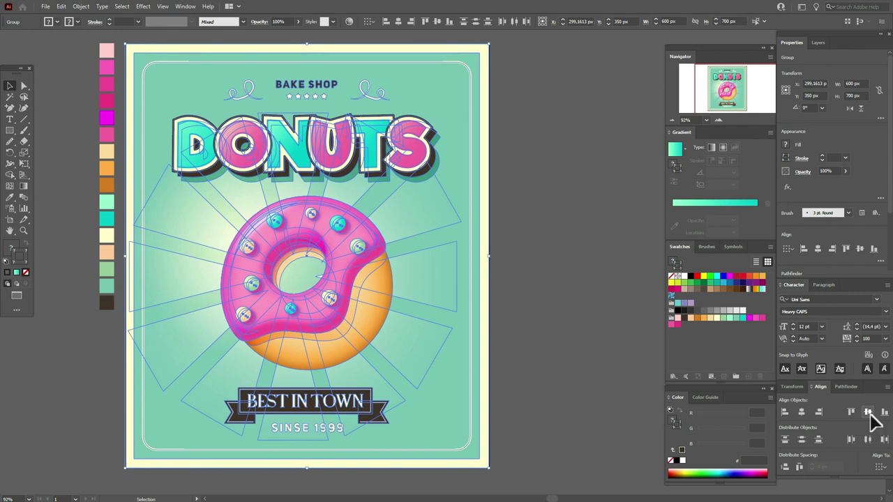
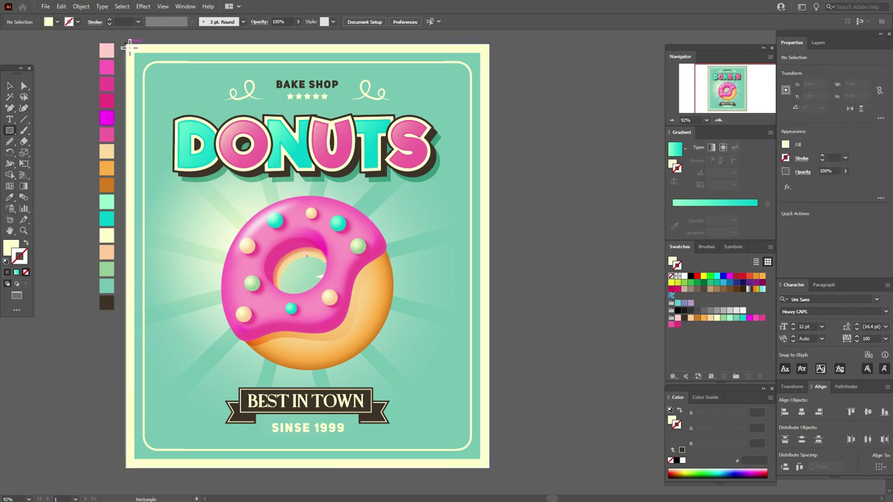
- Draw a narrow cream rectangle about 5 px wide and 700 px high along the poster's left edge
drag(128, 45, 129, 471)
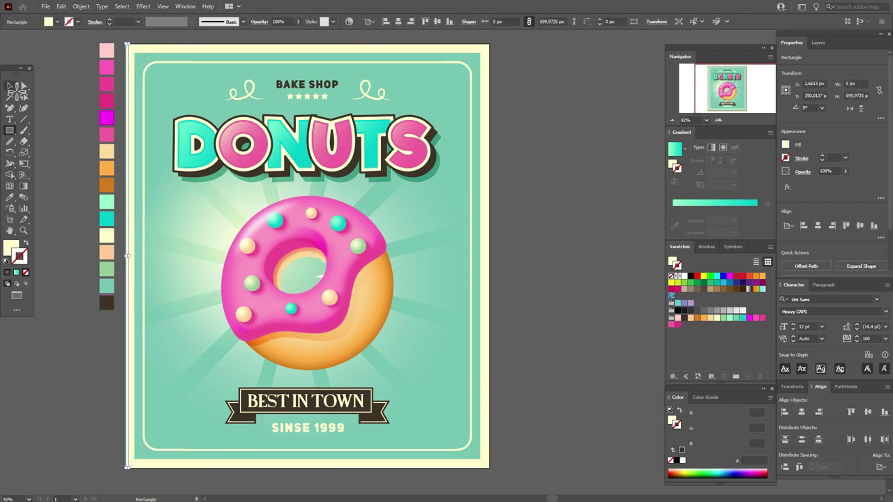
- Apply a Transform effect to the narrow cream rectangle with a 20 px horizontal move and 30 copies
click(10, 86)
click(145, 6)
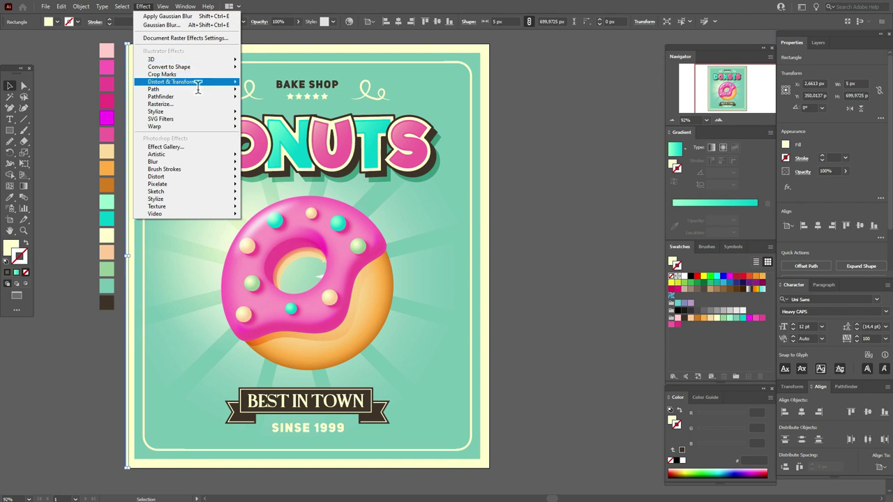
mouse_move(202, 82)
click(292, 114)
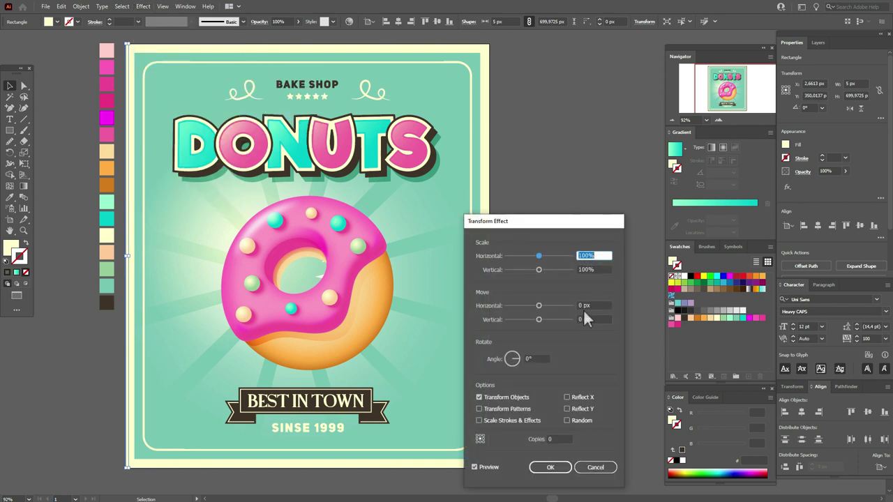
click(597, 308)
text(20)
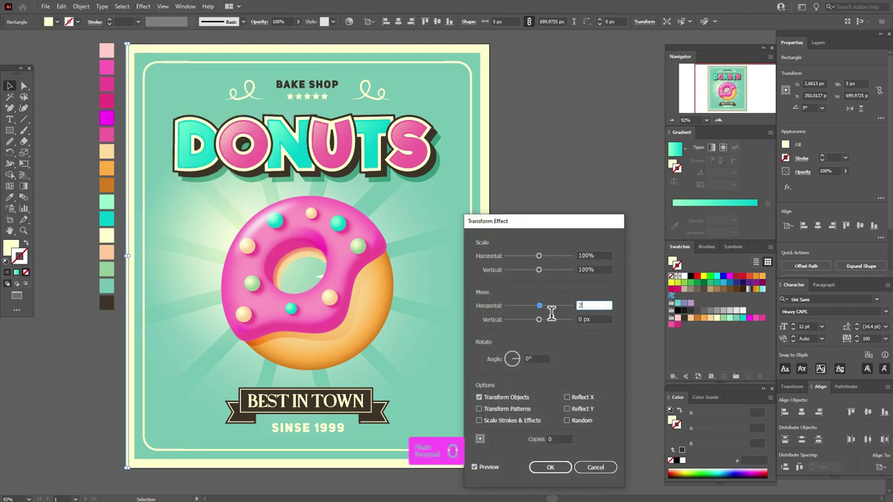
click(558, 439)
text(65)
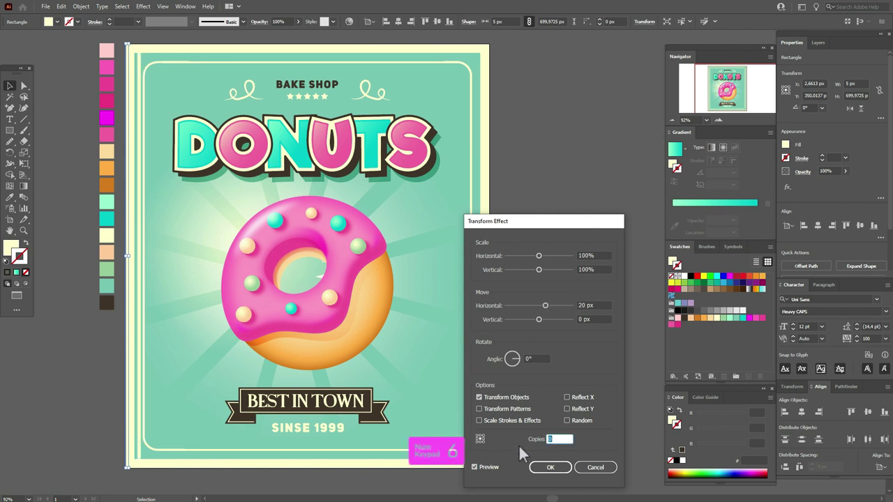
click(494, 467)
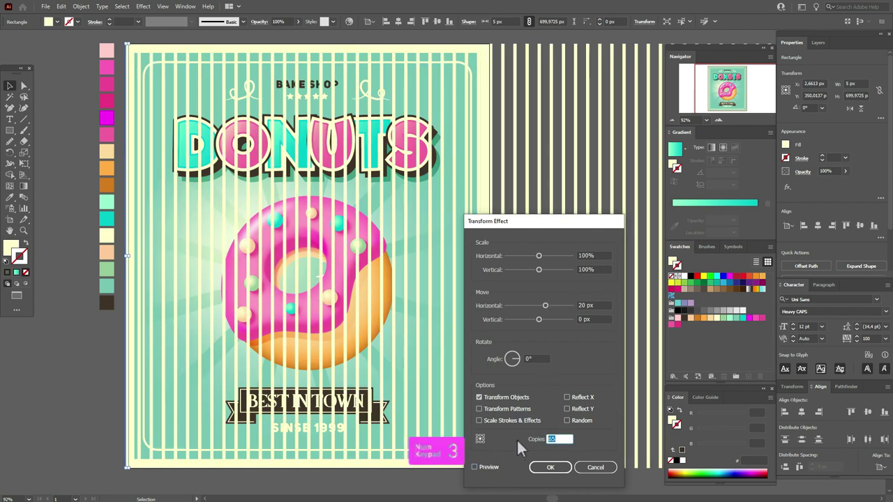
text(30)
click(492, 469)
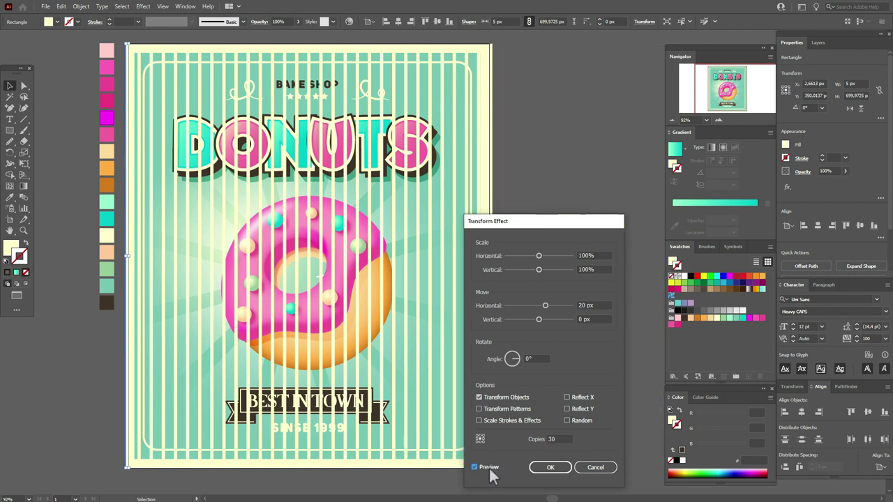
click(551, 466)
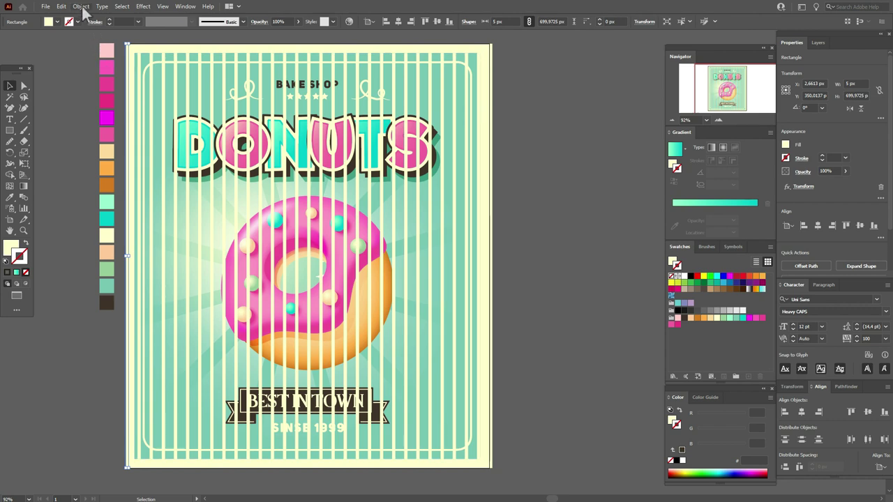
- Expand the appearance of the repeated stripes, and set the stripe group to Soft Light blending at 20% opacity
click(81, 6)
click(127, 124)
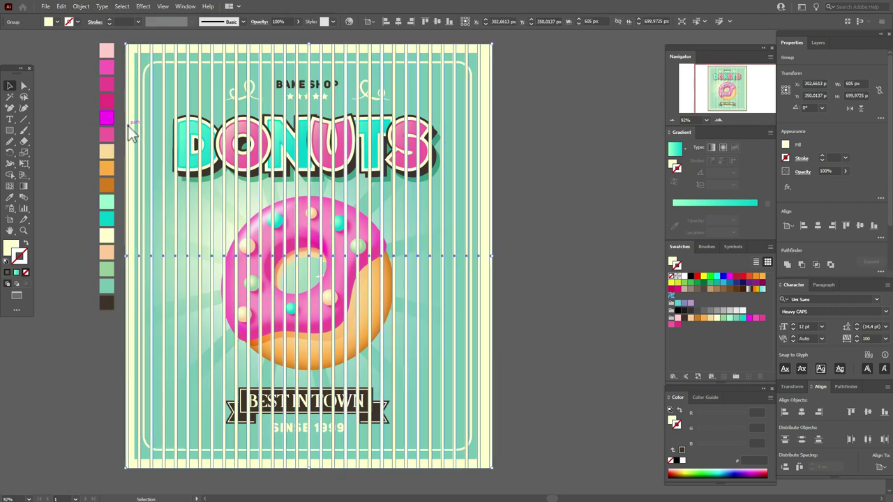
click(798, 172)
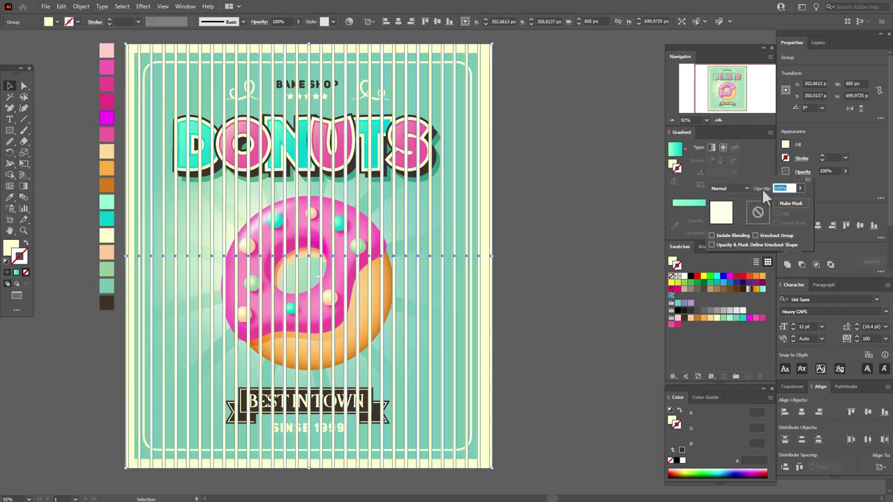
click(742, 187)
click(723, 287)
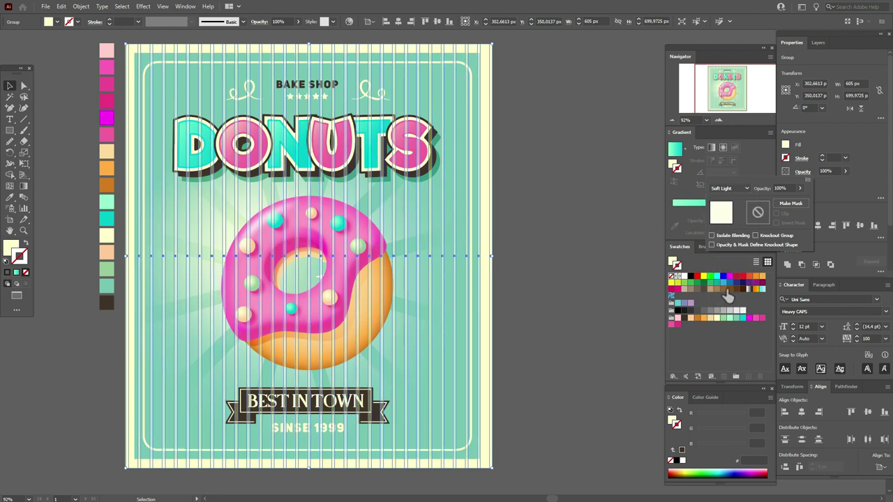
click(825, 171)
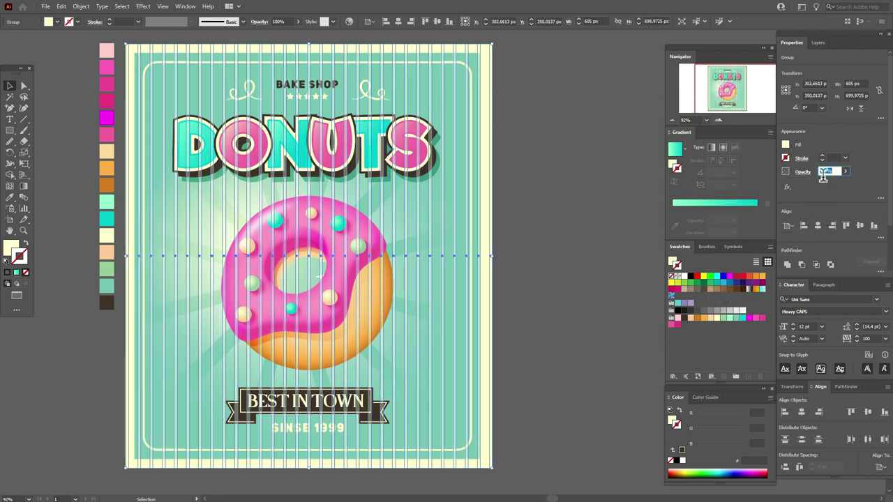
text(2)
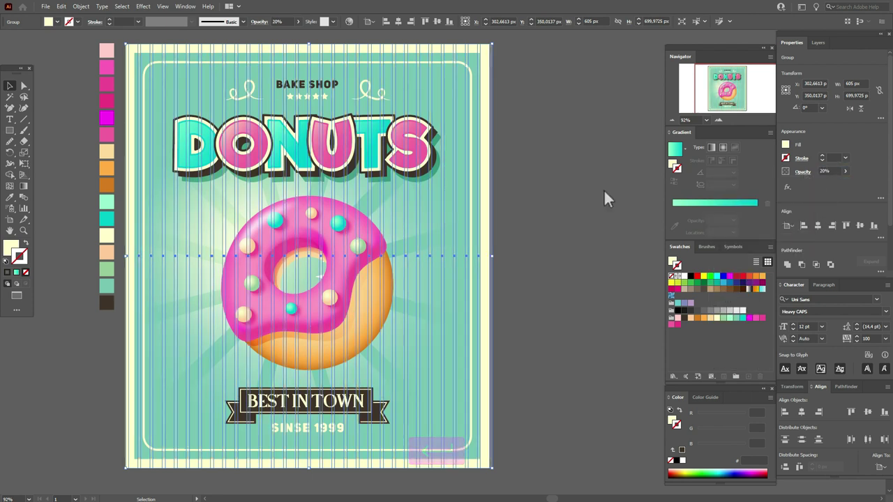
click(567, 195)
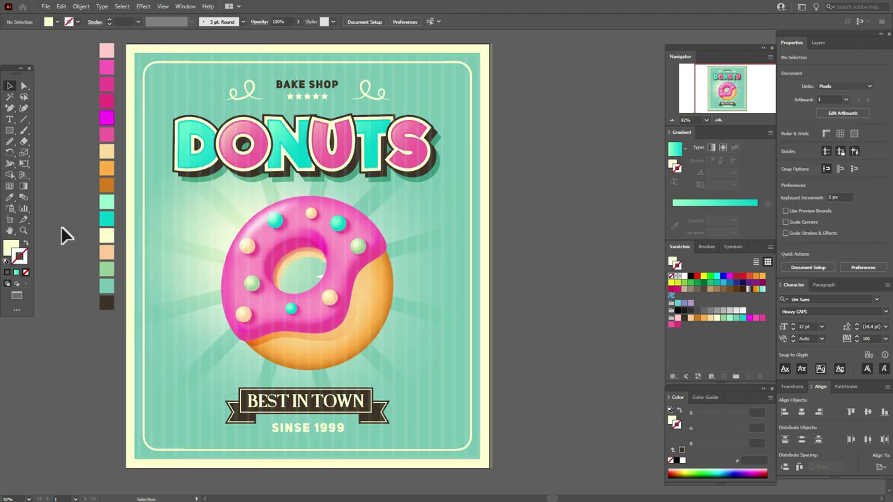
- Create a cream rectangle 600 px wide and 700 px high
click(14, 249)
click(10, 131)
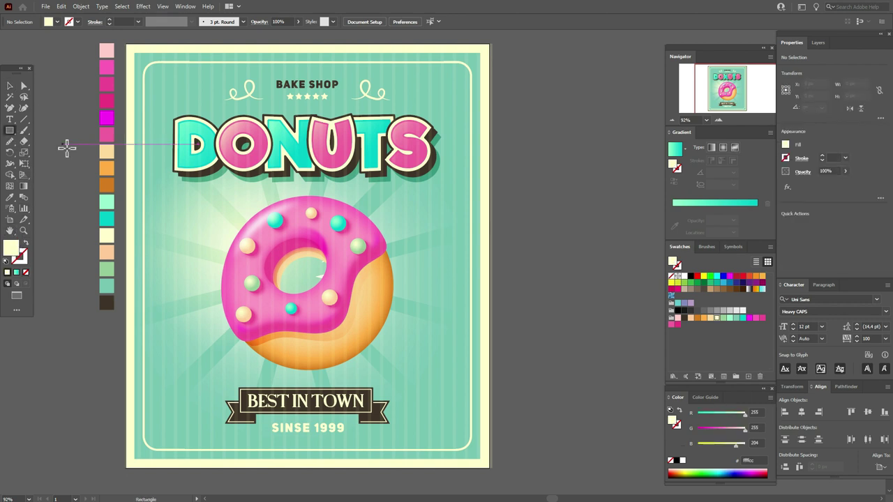
click(67, 147)
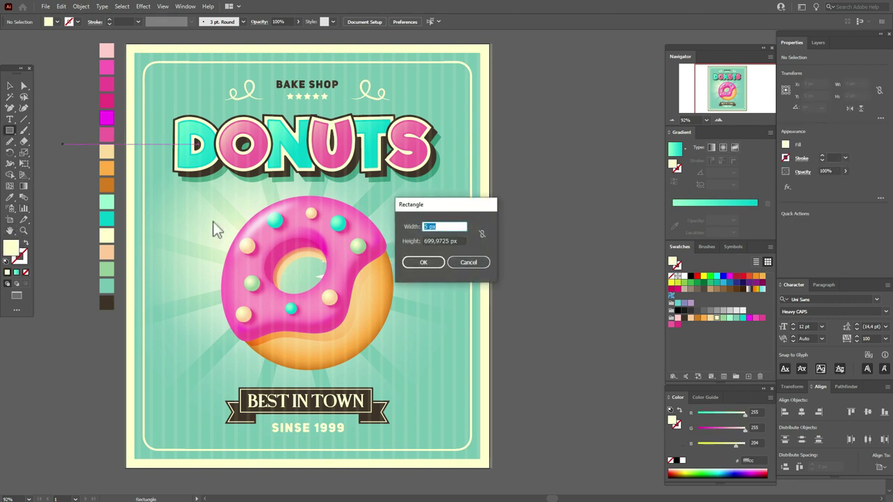
text(7)
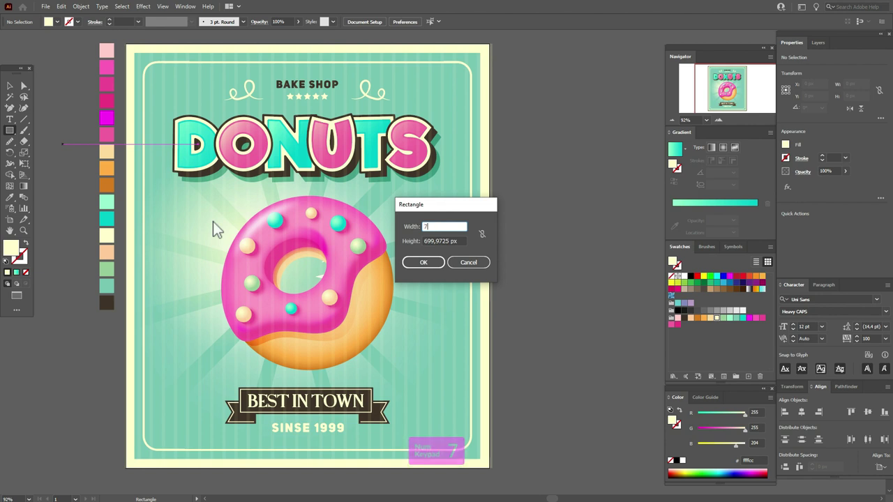
text(00)
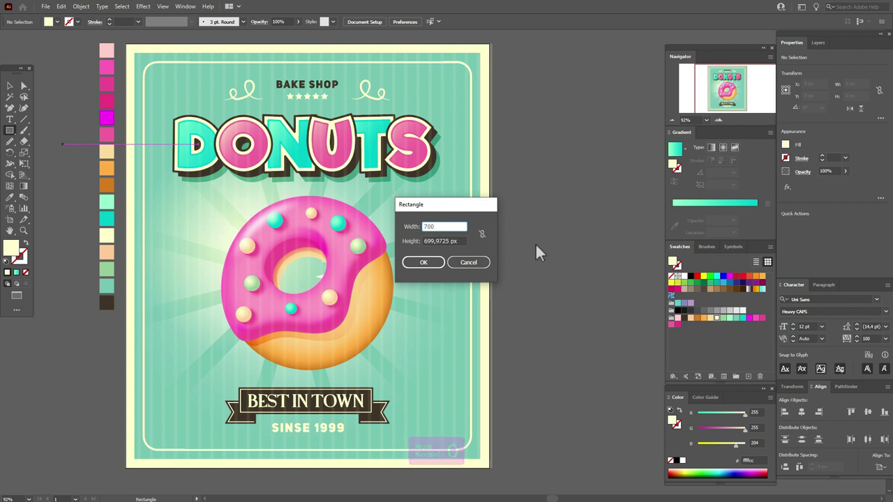
text(6)
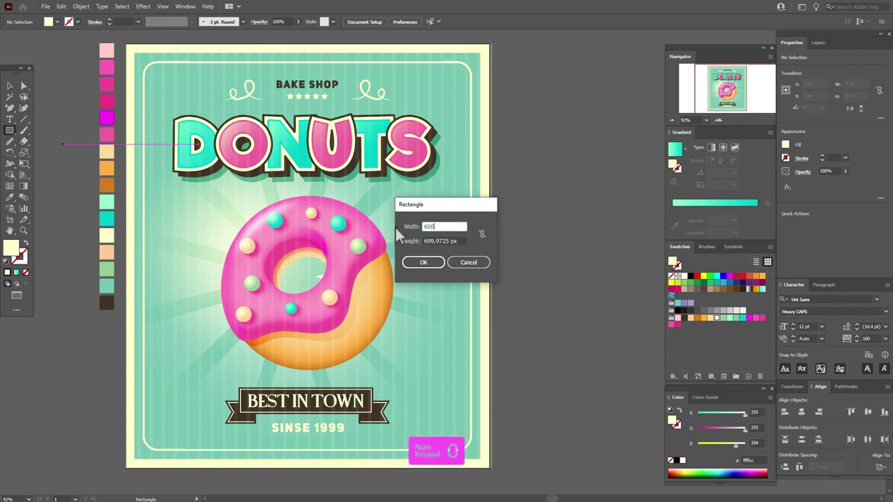
key(Tab)
text(7)
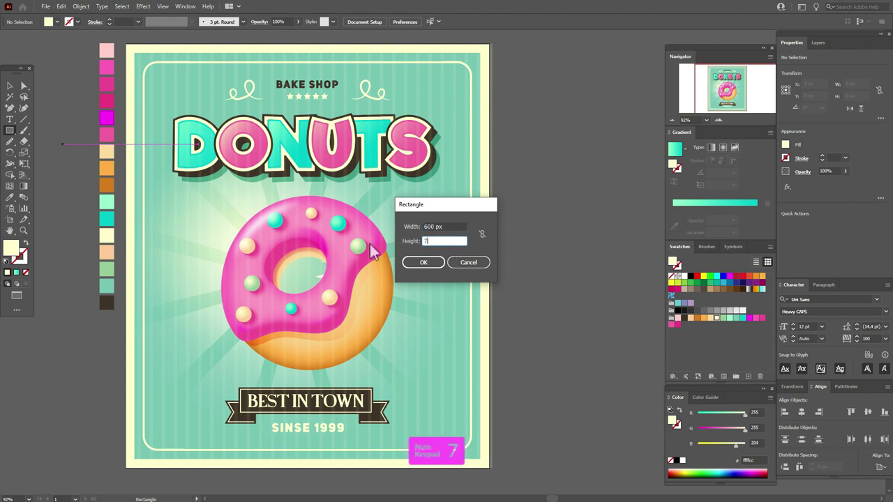
click(435, 264)
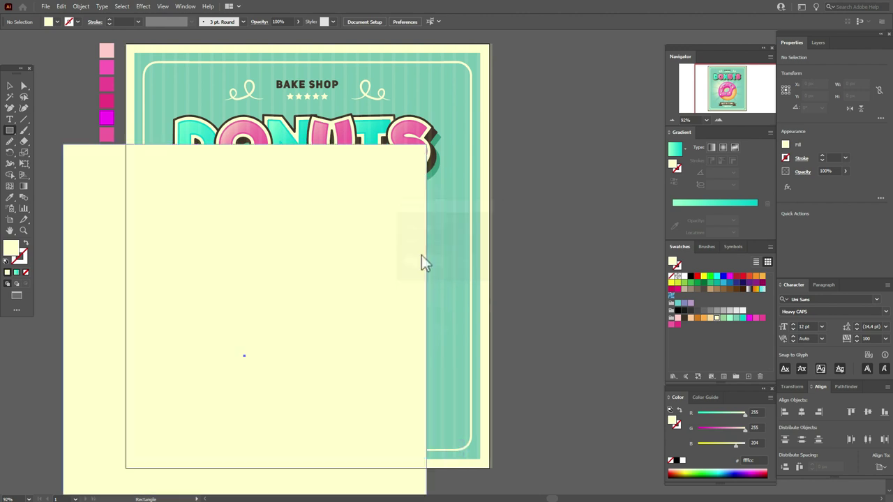
click(10, 85)
drag(200, 217, 266, 110)
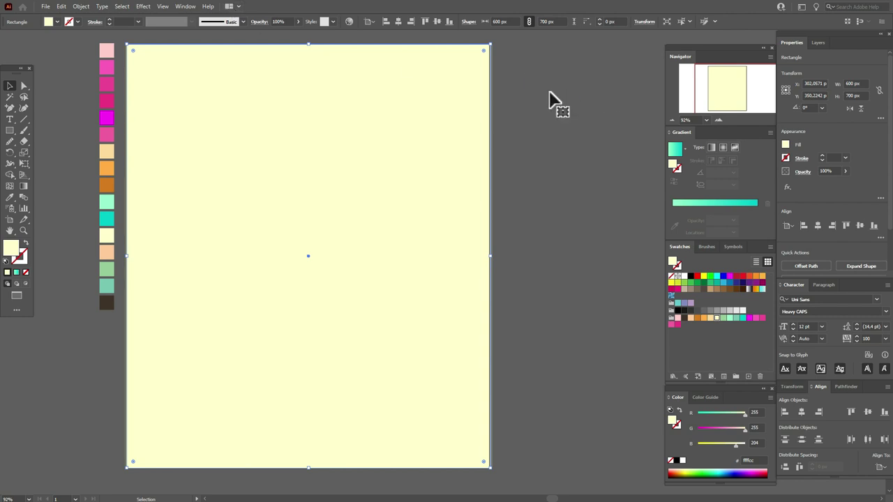
key(ctrl+z)
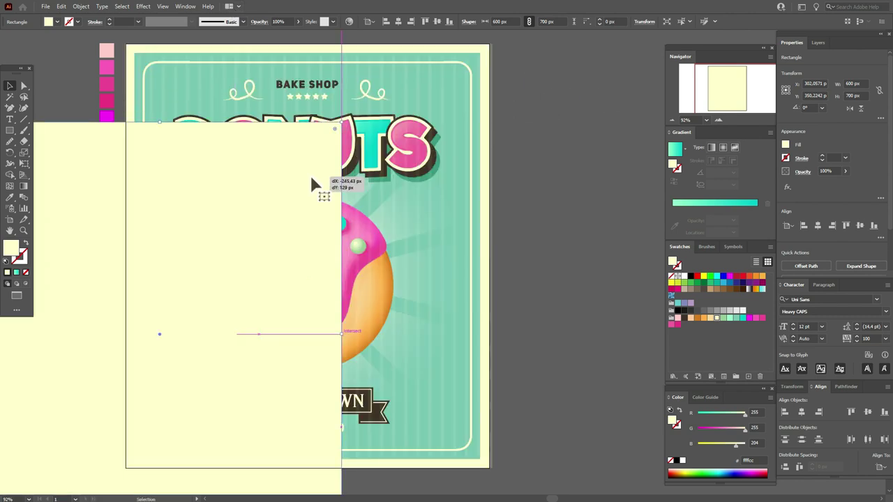
- Delete the single stripe that sticks out past the poster's right edge
click(24, 85)
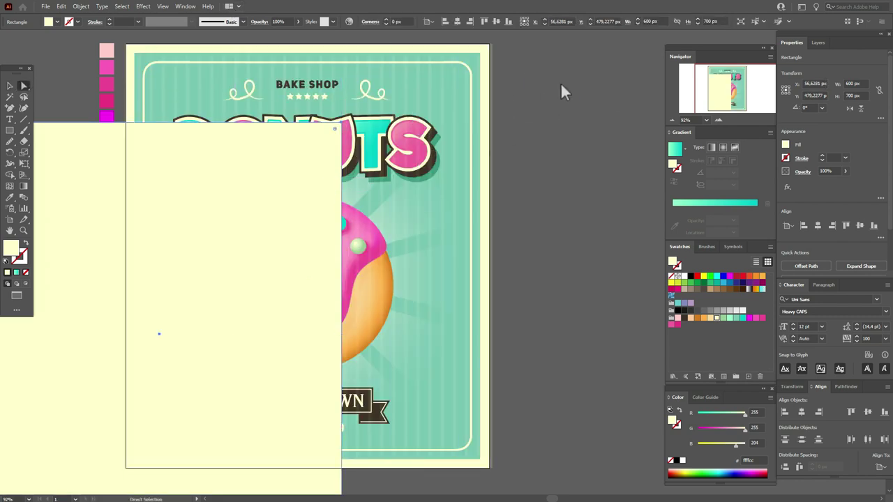
click(492, 70)
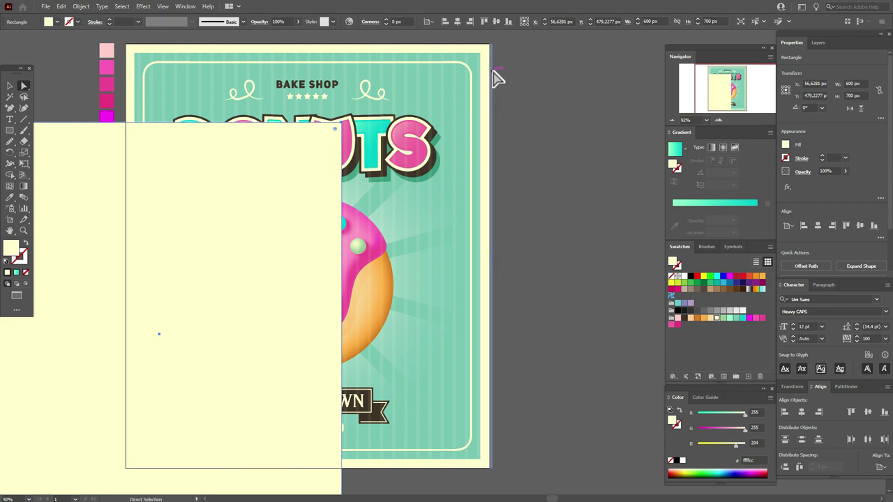
click(598, 81)
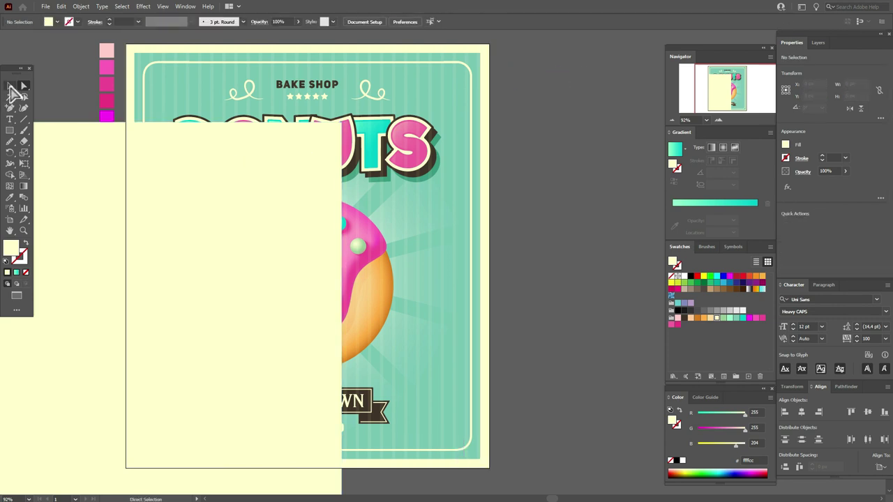
- Place the large cream rectangle exactly over the poster, and apply a Grain texture effect with intensity 50 and the Stippled type
click(10, 87)
drag(123, 201, 273, 120)
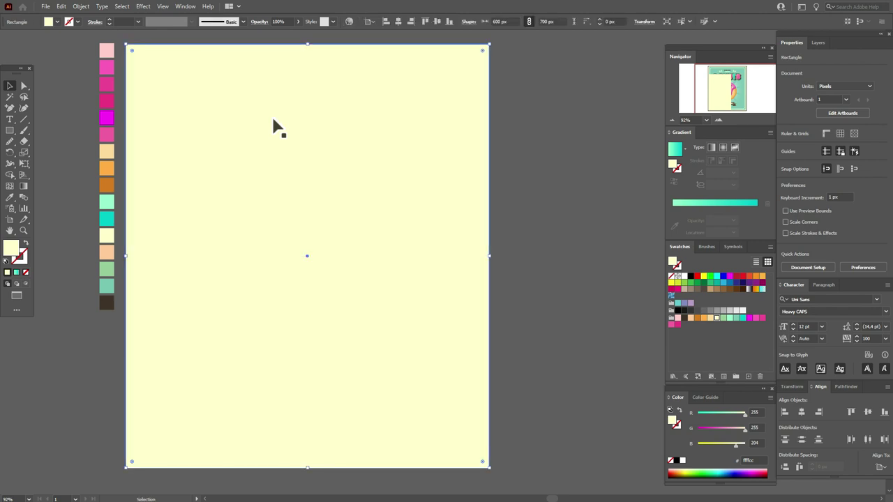
click(145, 6)
mouse_move(213, 207)
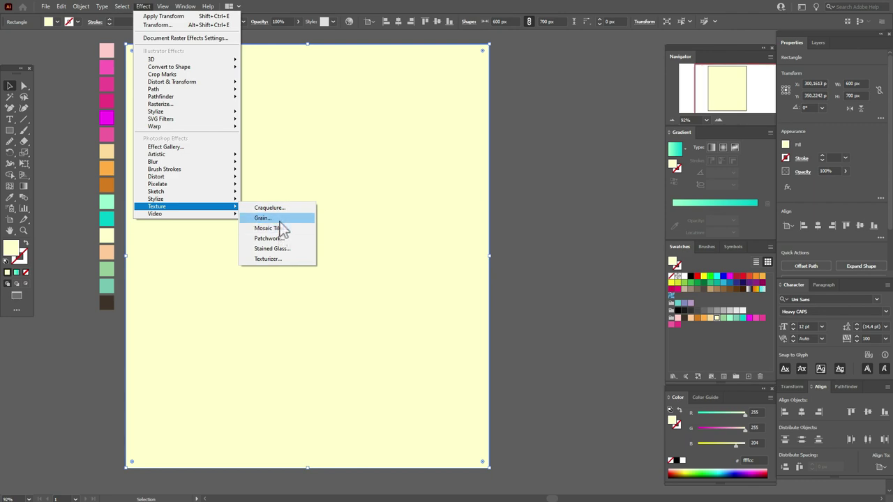
click(280, 221)
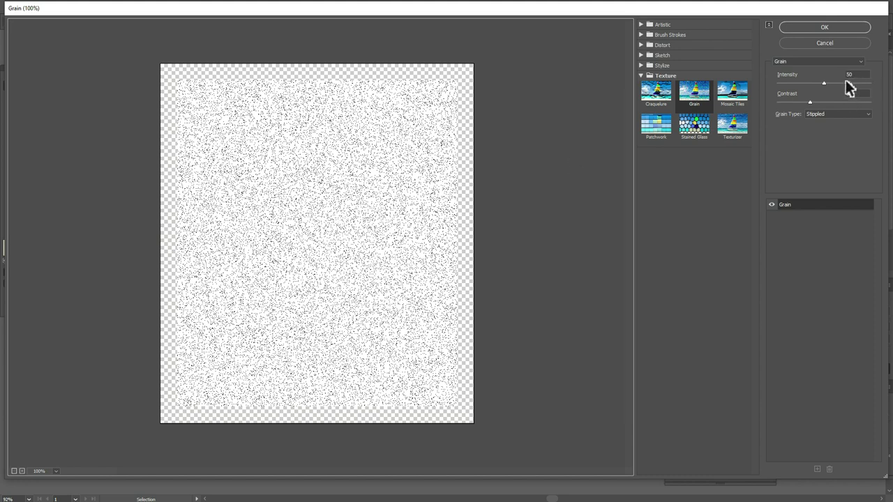
click(839, 25)
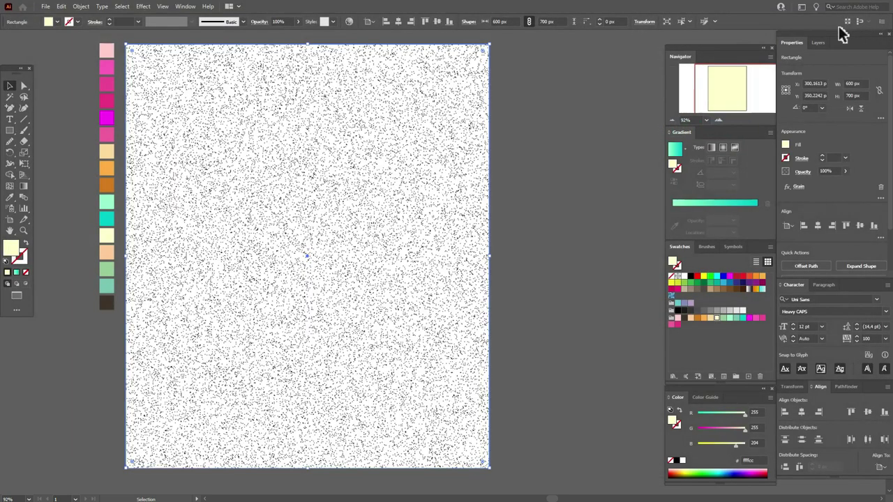
- Set the grain rectangle to Soft Light blending at 15% opacity, and deselect it
click(799, 171)
click(732, 187)
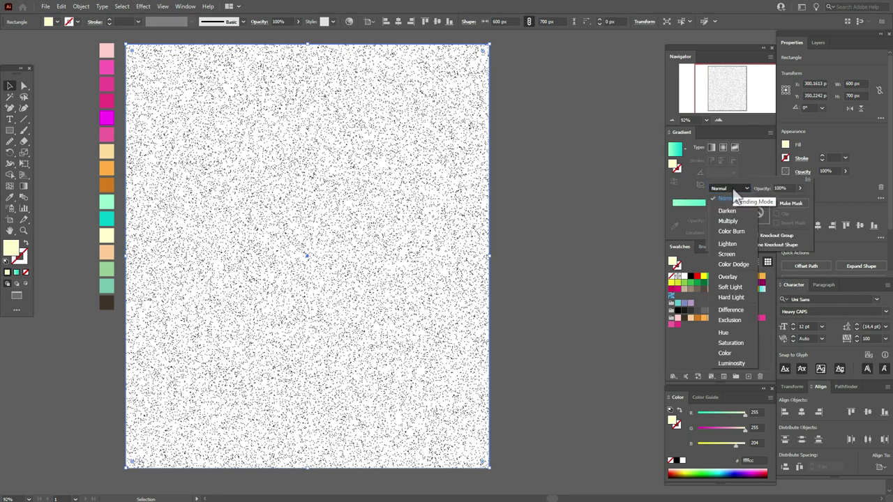
click(740, 286)
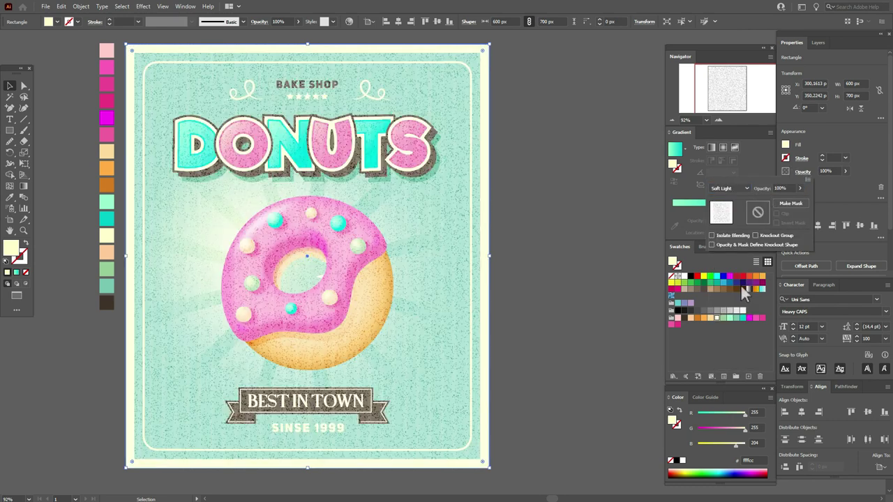
click(825, 171)
click(826, 171)
text(1)
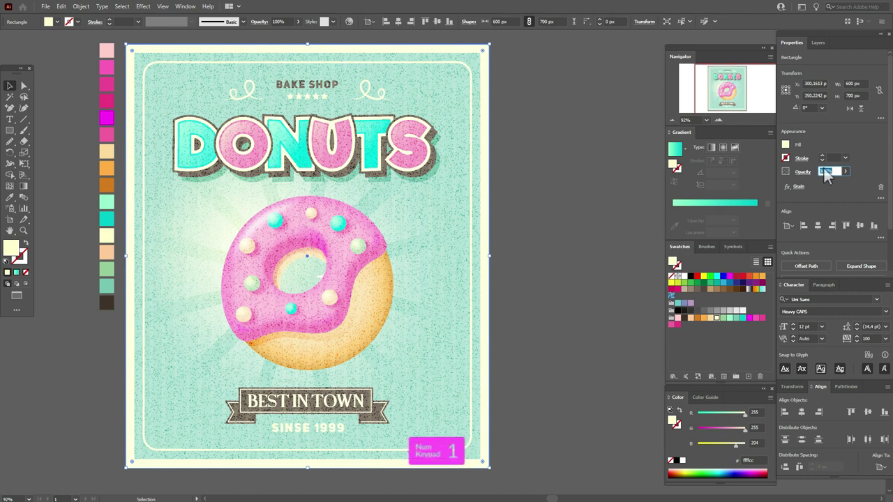
text(5)
key(Return)
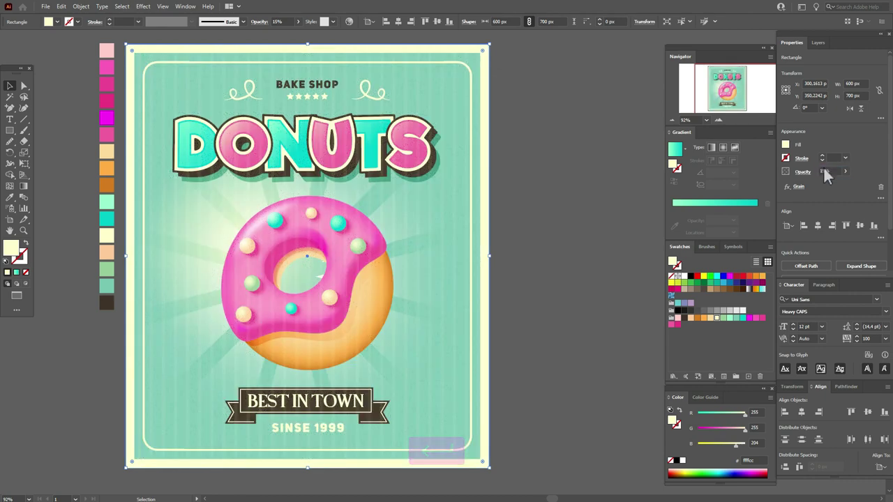
click(623, 264)
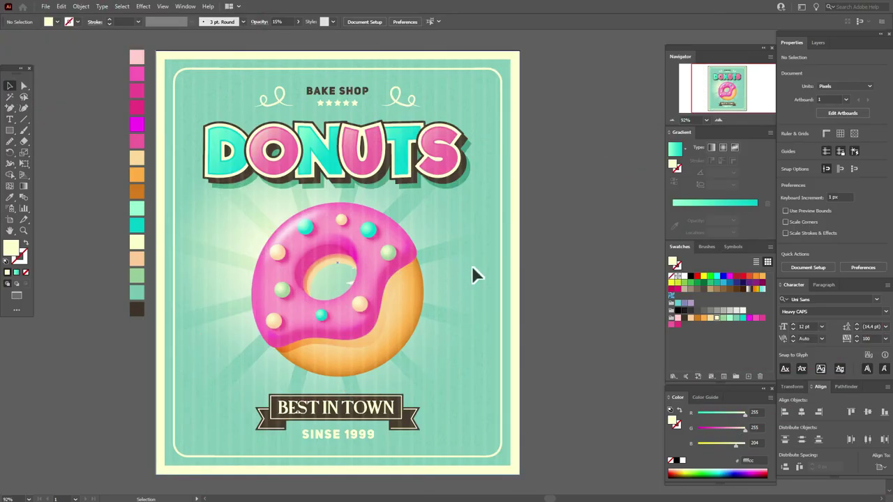
- Move the grain rectangle aside, and shift the inner tip of the ray showing in the donut's hole so it hides behind the icing
drag(469, 264, 244, 262)
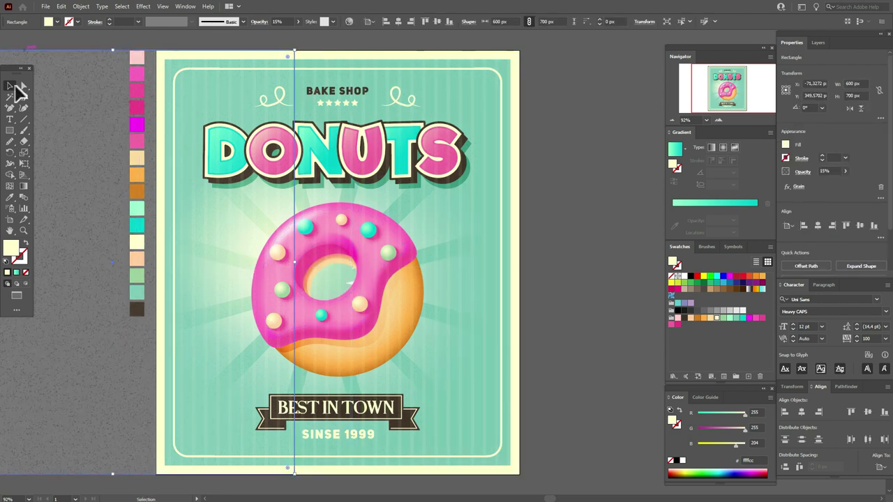
click(23, 86)
click(353, 290)
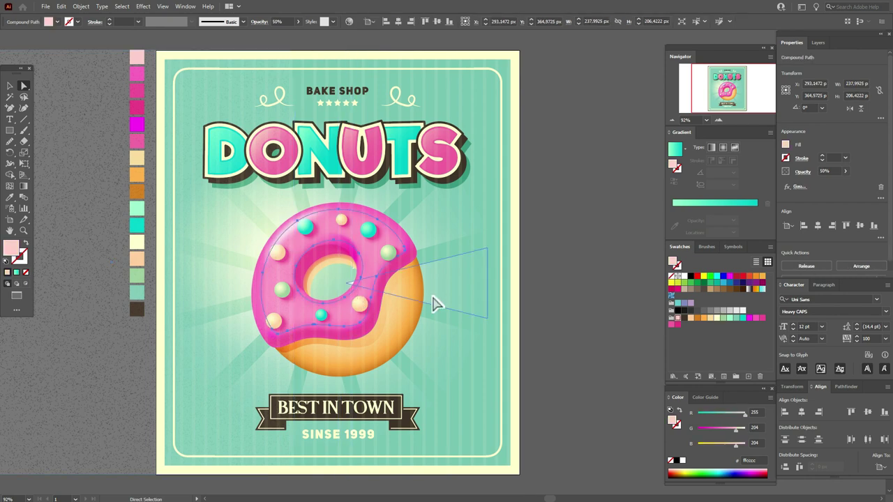
drag(349, 290, 362, 263)
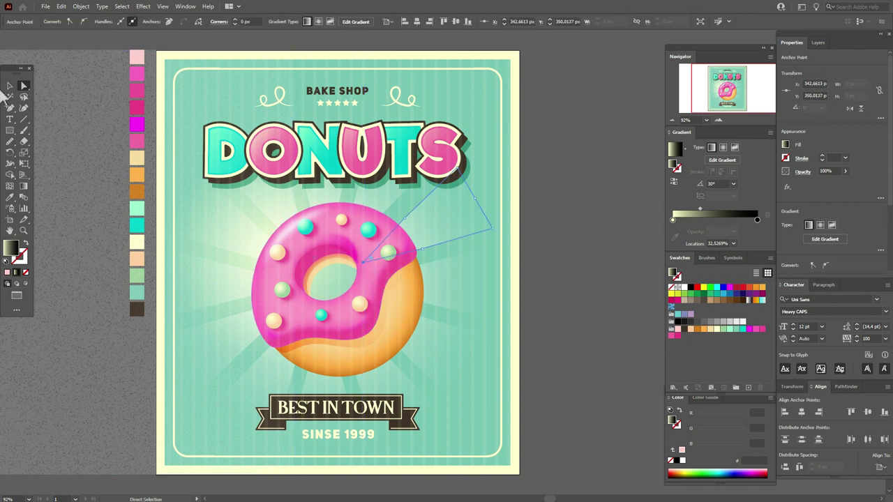
- Move the grain rectangle back over the poster, align it with the poster's edges, and deselect it
click(10, 86)
drag(74, 140, 306, 133)
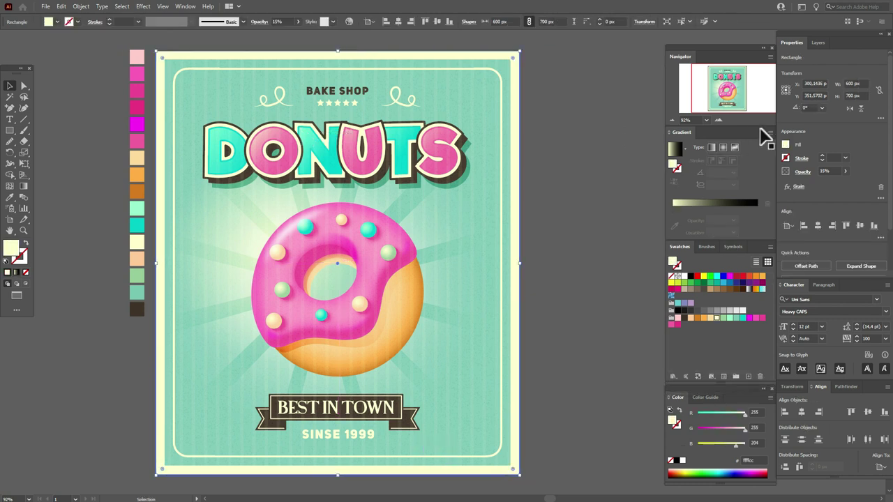
key(Up)
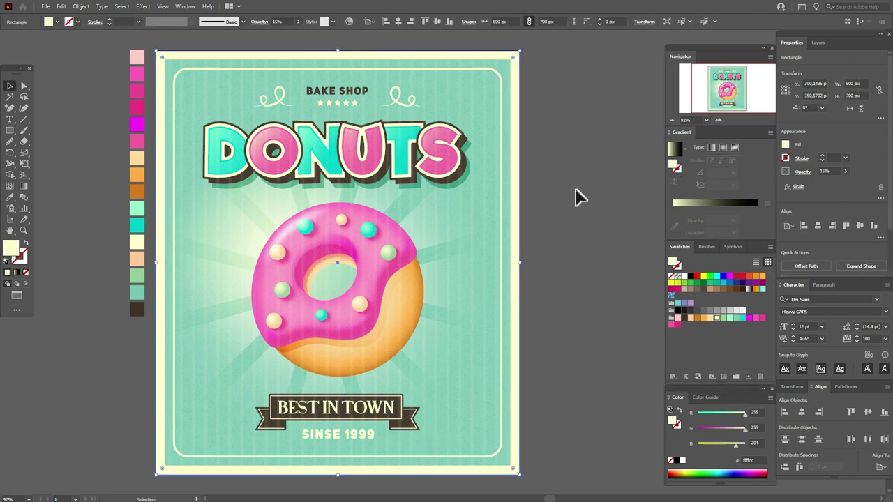
click(576, 197)
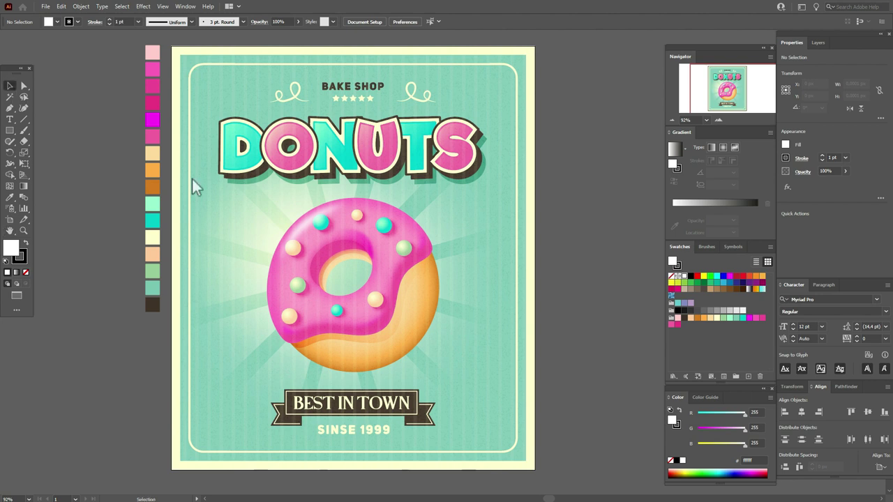
- Slide the grain rectangle off the artwork to the poster's left side, and ungroup the main artwork group
click(271, 214)
drag(270, 203, 106, 197)
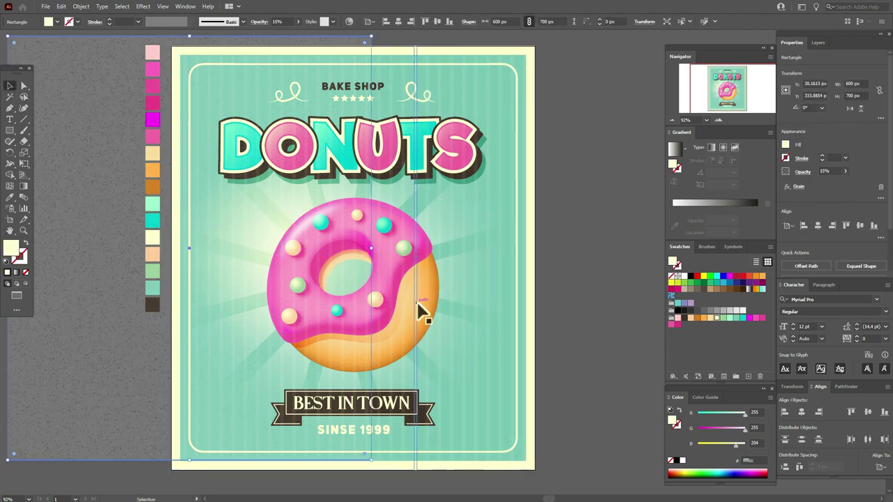
click(434, 313)
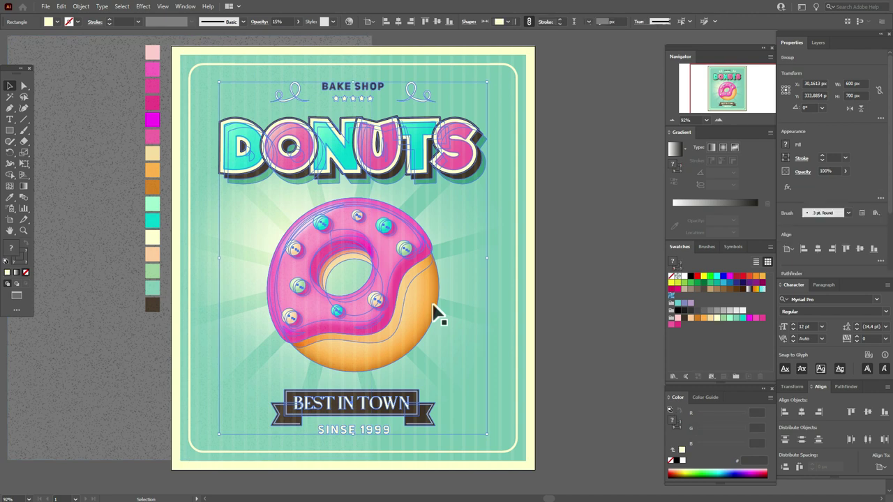
right_click(434, 306)
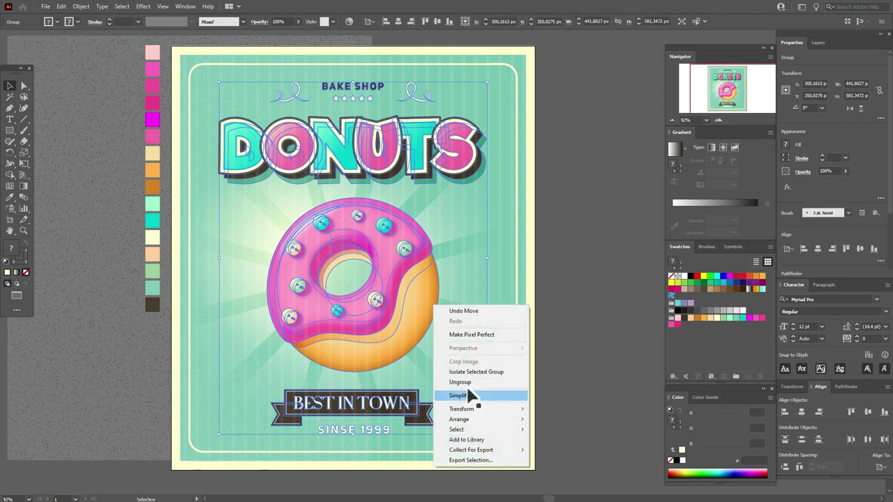
key(Escape)
click(558, 336)
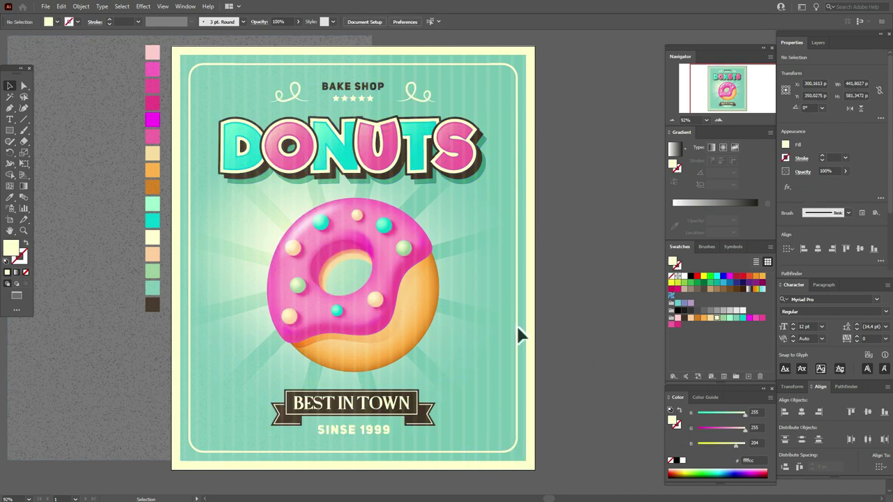
- Ungroup the donut into its separate parts, and clear the selection
click(433, 304)
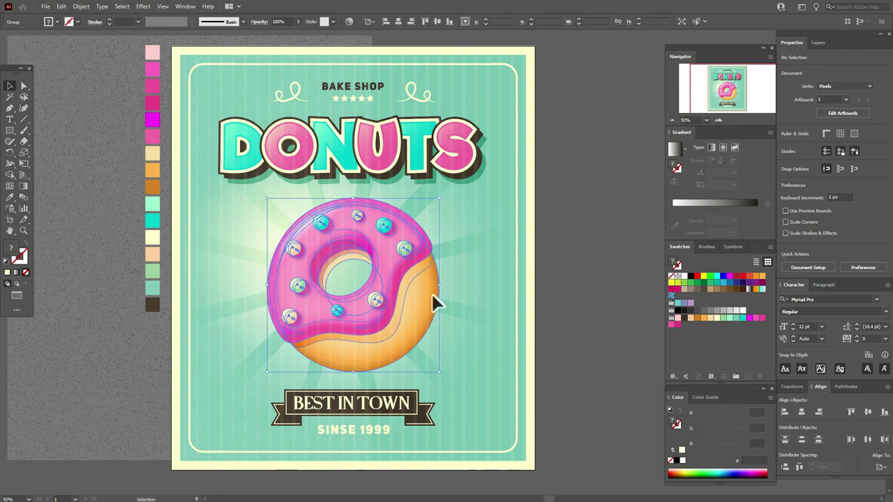
right_click(434, 303)
click(477, 372)
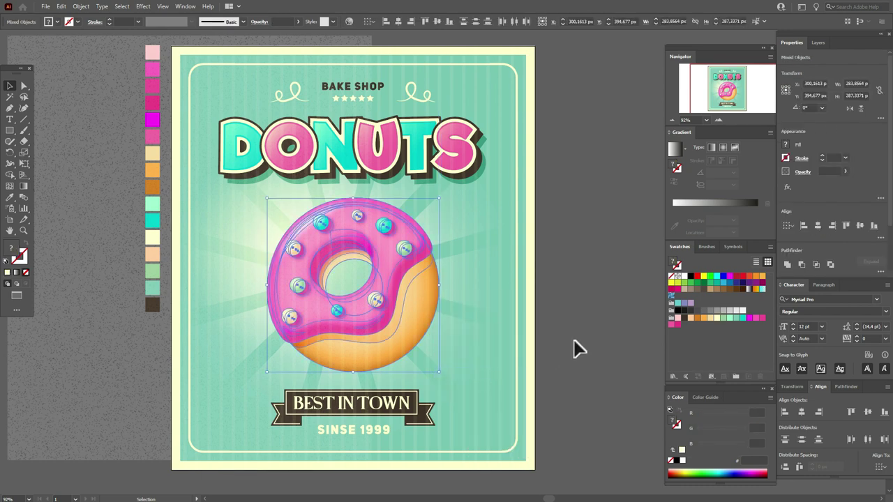
click(579, 349)
- Duplicate the donut's orange base in place, offset the copy about 18 px right and 12 px down, and fill it with teal R=123 G=198 B=182
click(423, 319)
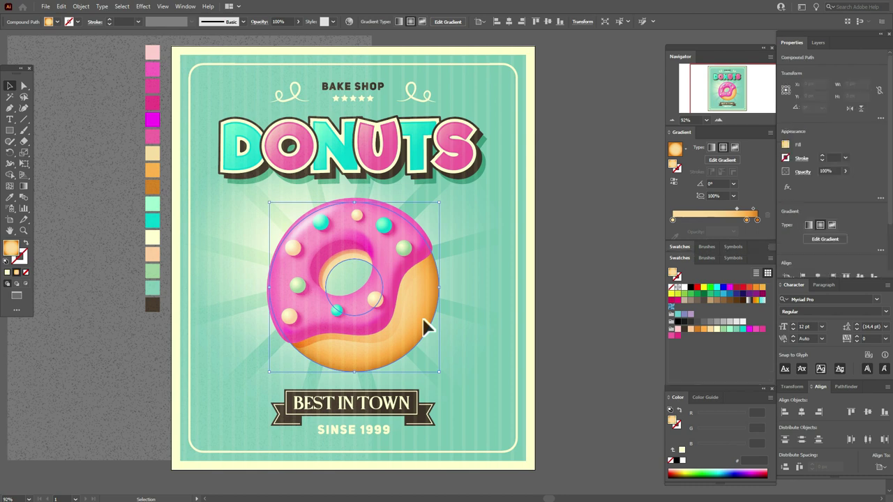
key(ctrl+c)
key(ctrl+f)
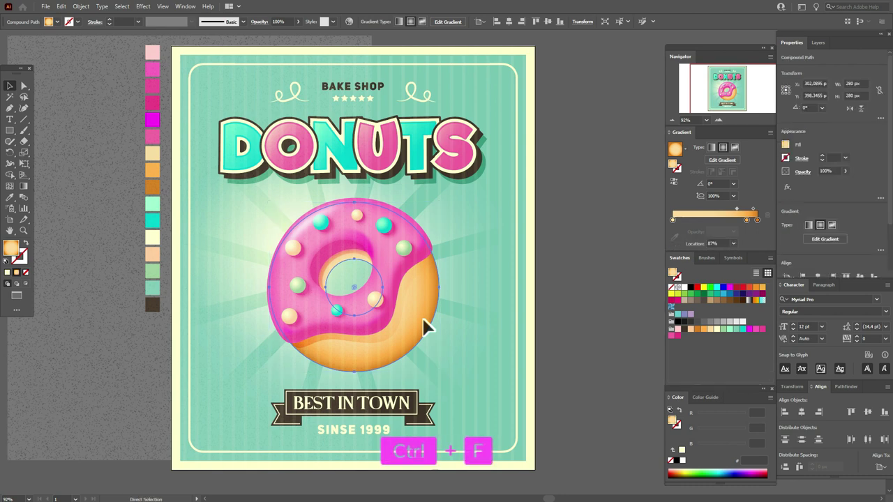
drag(420, 318, 430, 325)
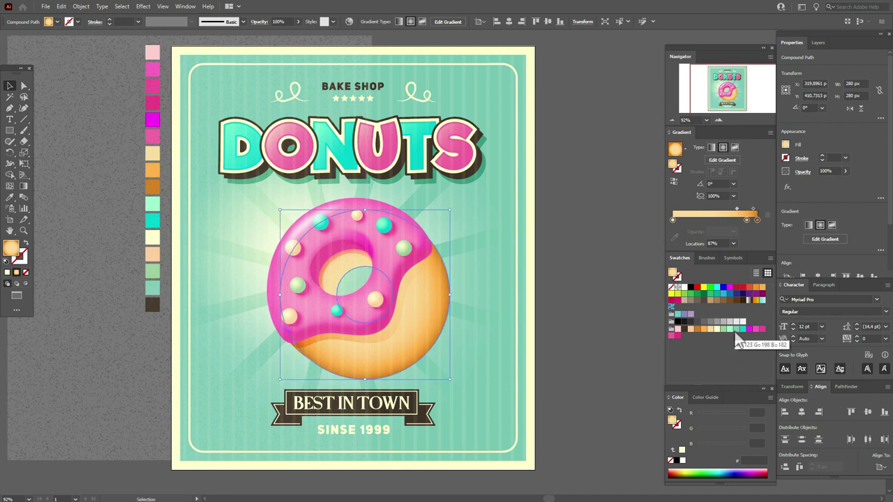
click(735, 330)
- Send the teal donut copy behind the orange base, and set its blending mode to Multiply
right_click(449, 322)
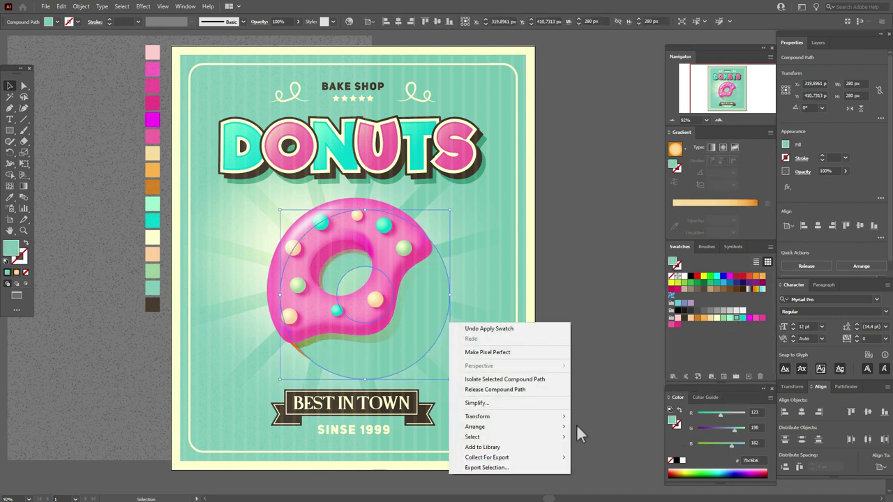
mouse_move(564, 434)
click(604, 446)
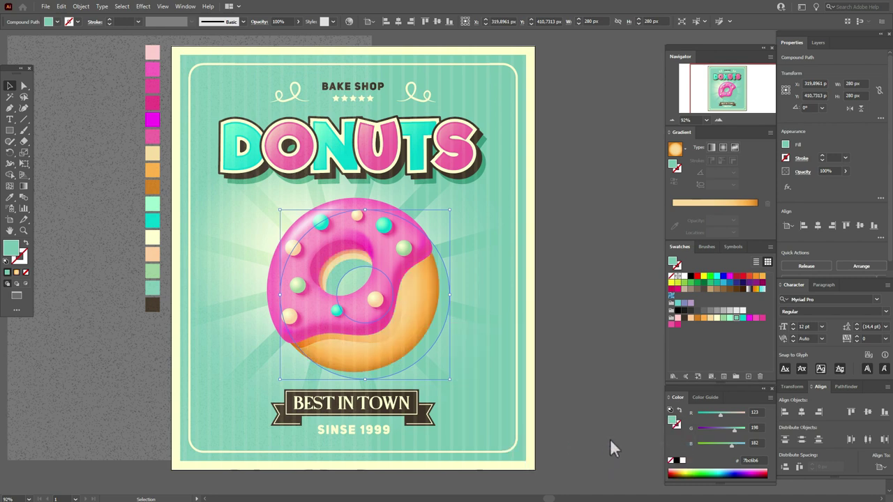
click(804, 172)
click(741, 190)
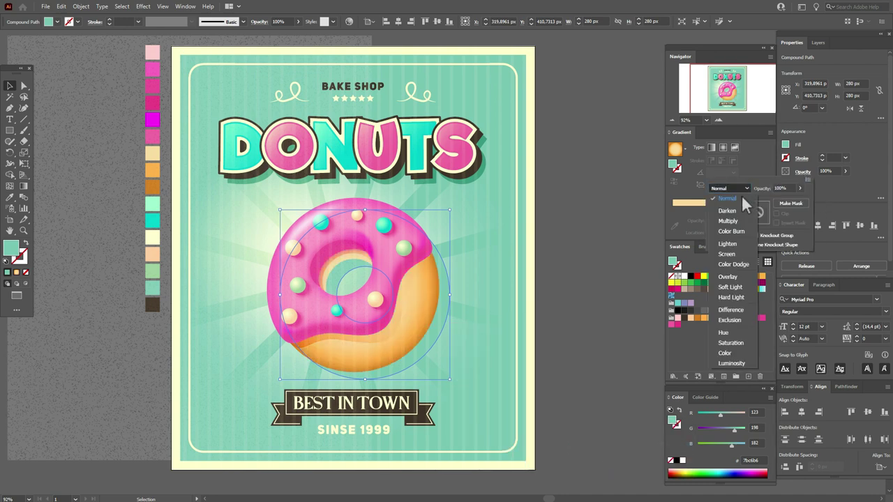
click(729, 221)
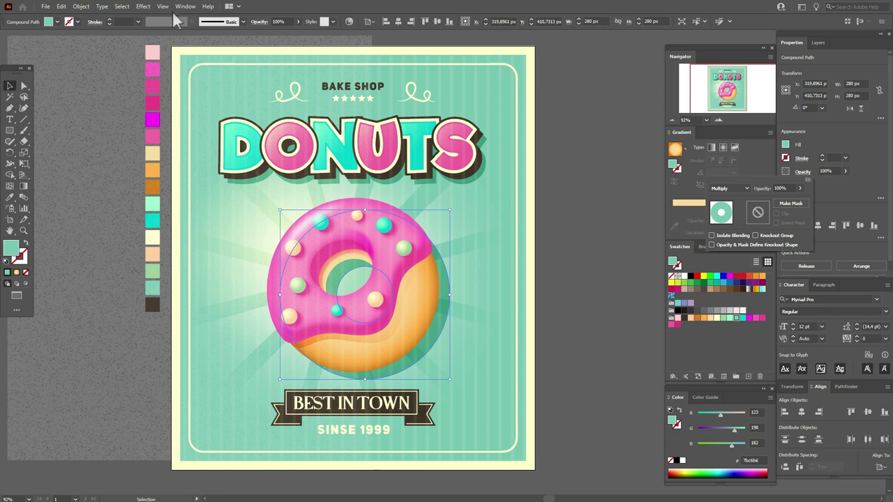
- Apply a Gaussian Blur to the teal copy to make a soft drop shadow under the donut, and deselect it
click(143, 7)
click(143, 7)
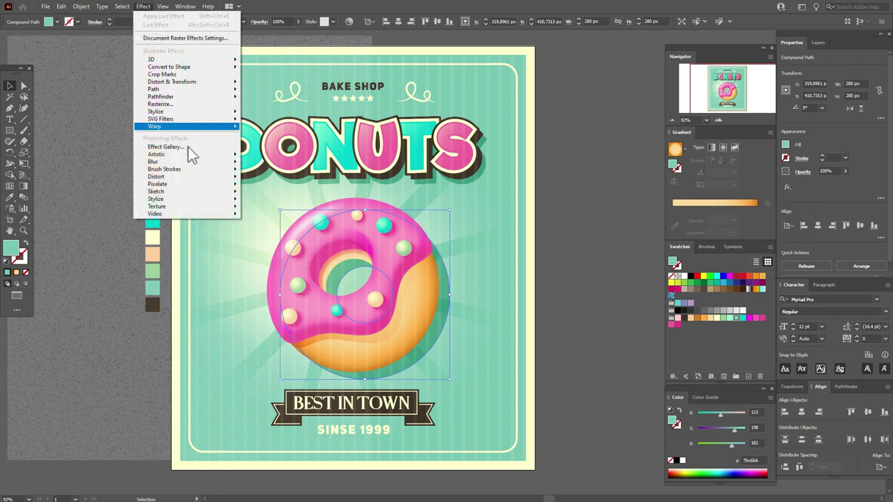
mouse_move(199, 161)
click(262, 165)
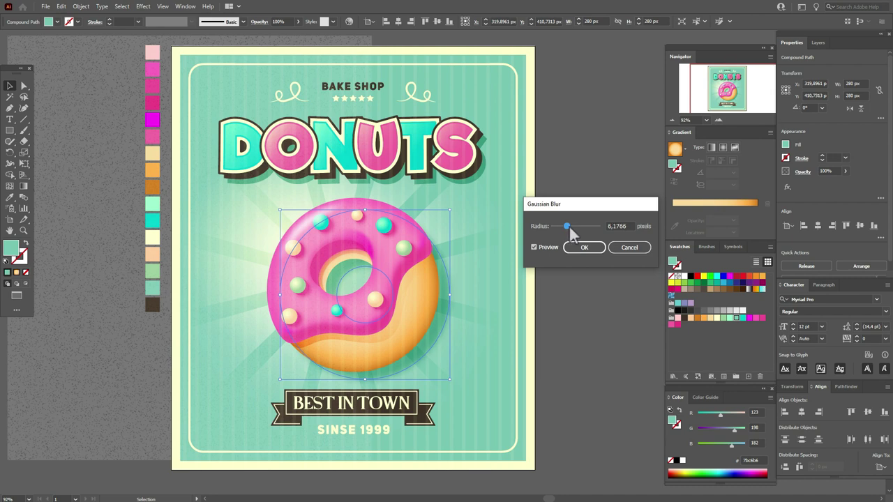
drag(569, 225, 571, 225)
click(578, 247)
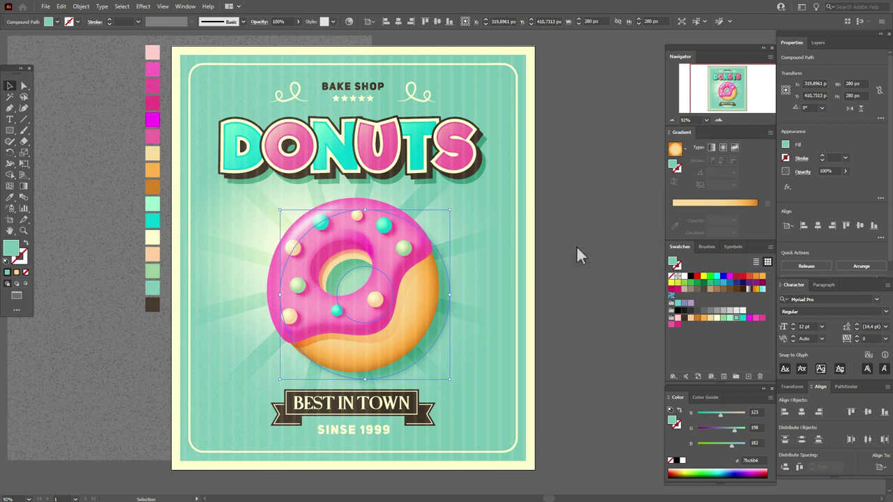
click(576, 247)
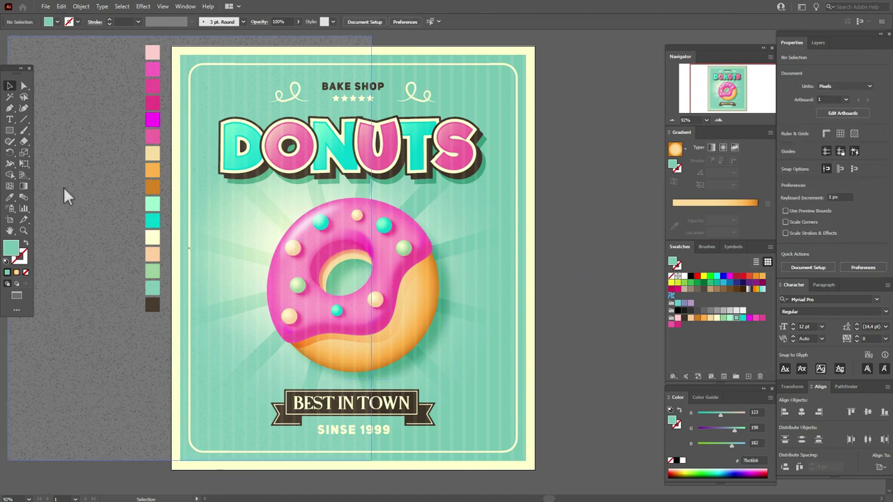
- Return the grain rectangle to cover the poster, nudge it 2 px left to line up with the edges, and deselect it
drag(74, 191, 238, 200)
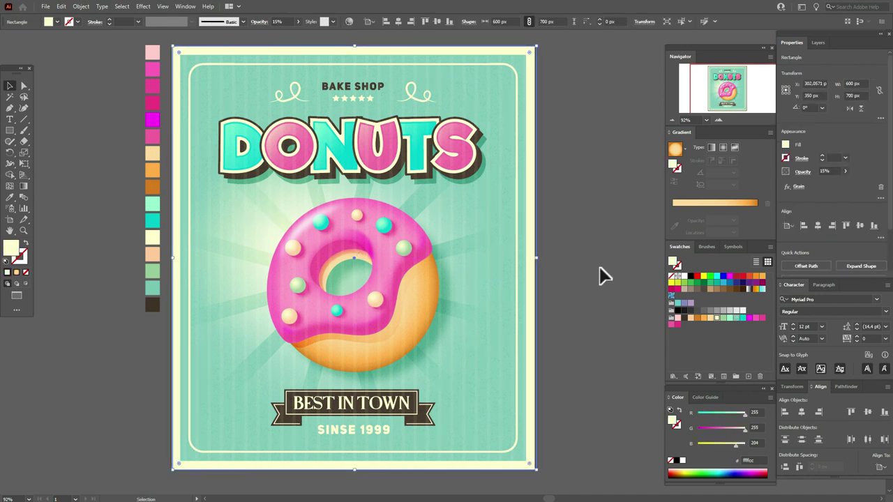
key(Left)
key(Left)
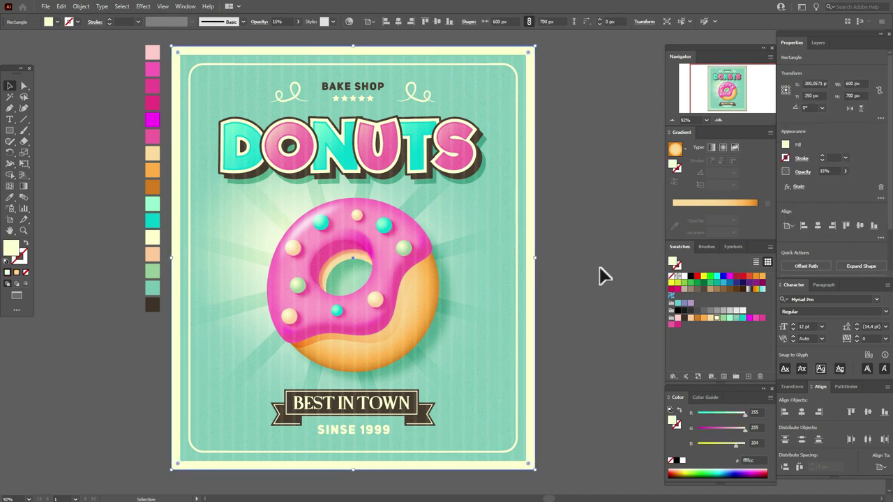
click(575, 230)
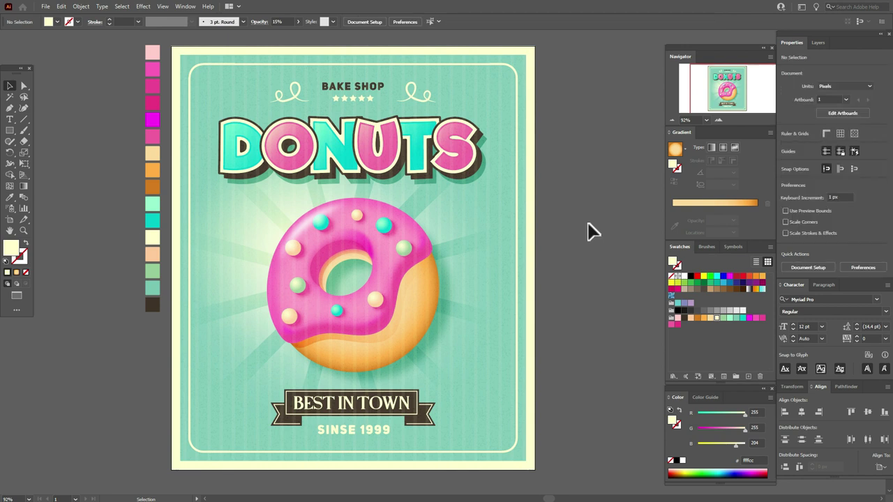